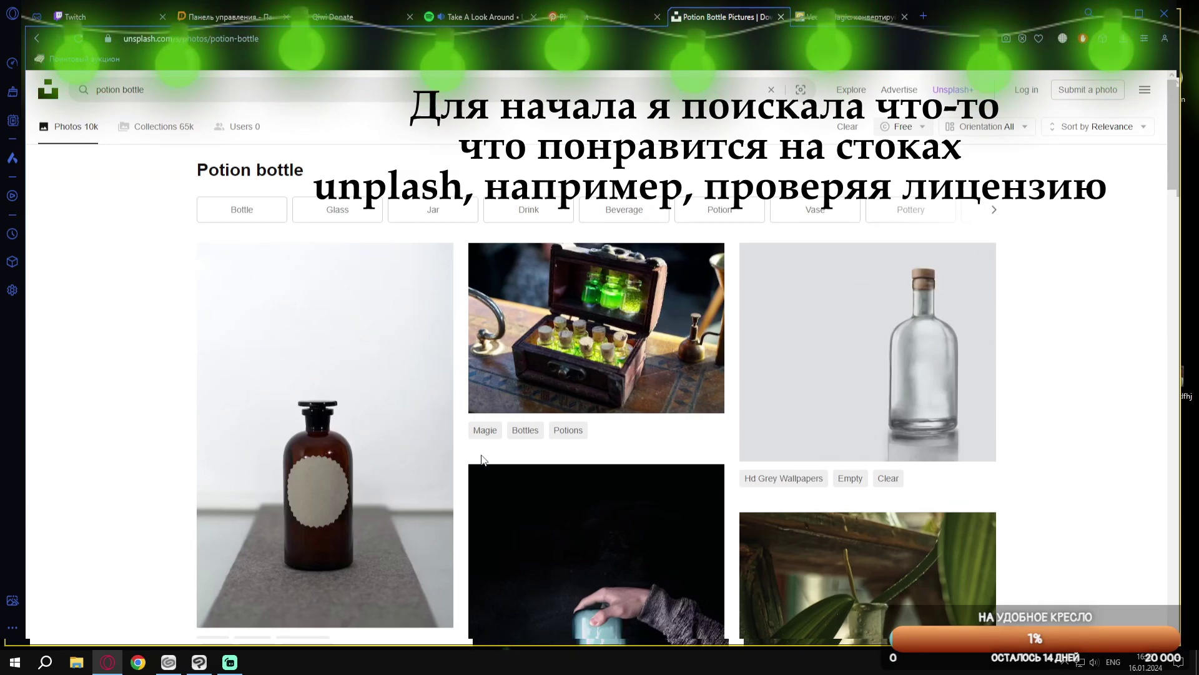
Browse the potion bottle photos and refine the search to "potion round bottle"
scroll(607, 493, down, 20)
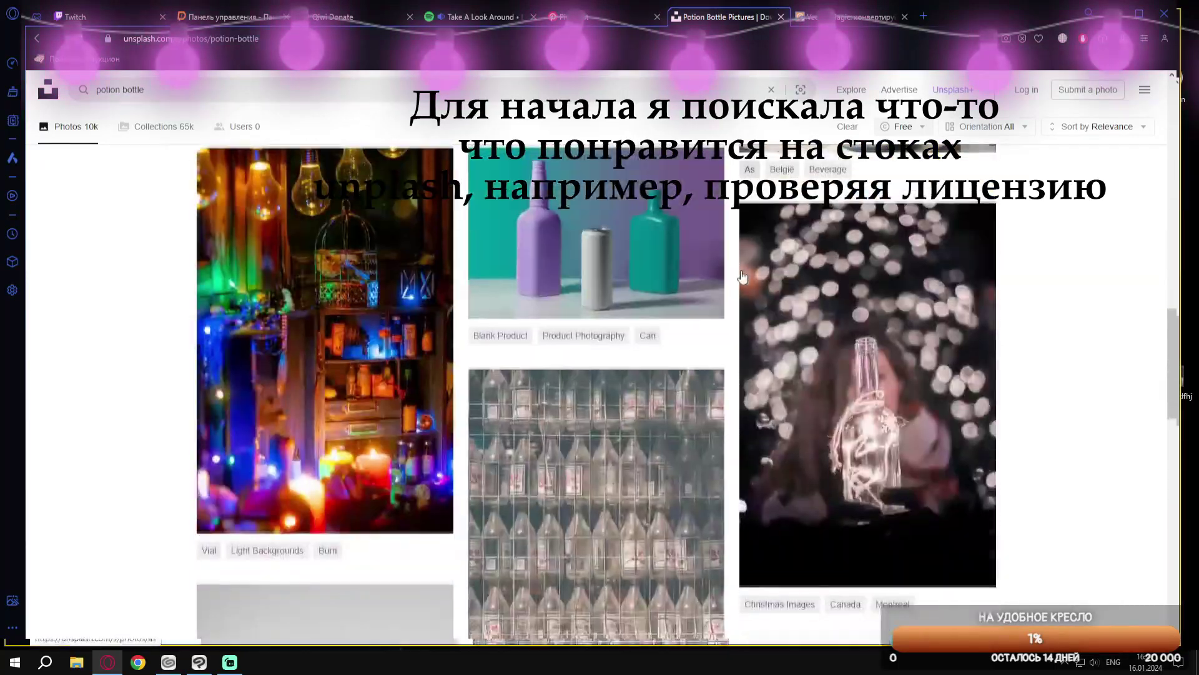
scroll(784, 392, down, 15)
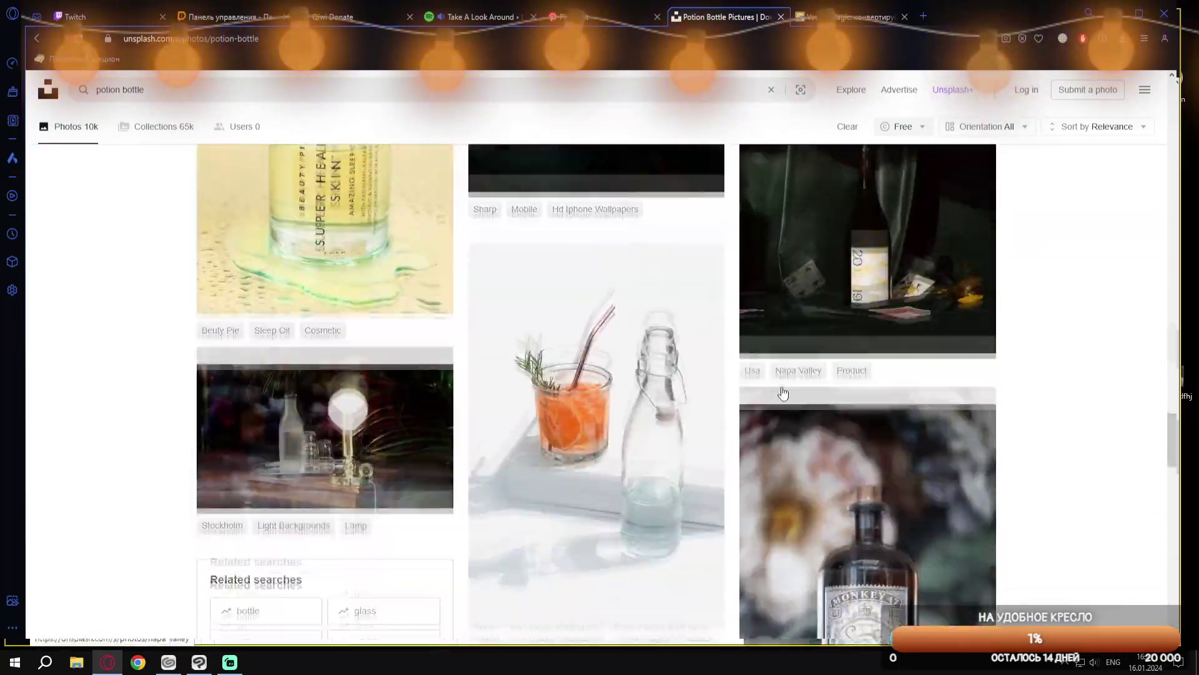
scroll(781, 386, down, 15)
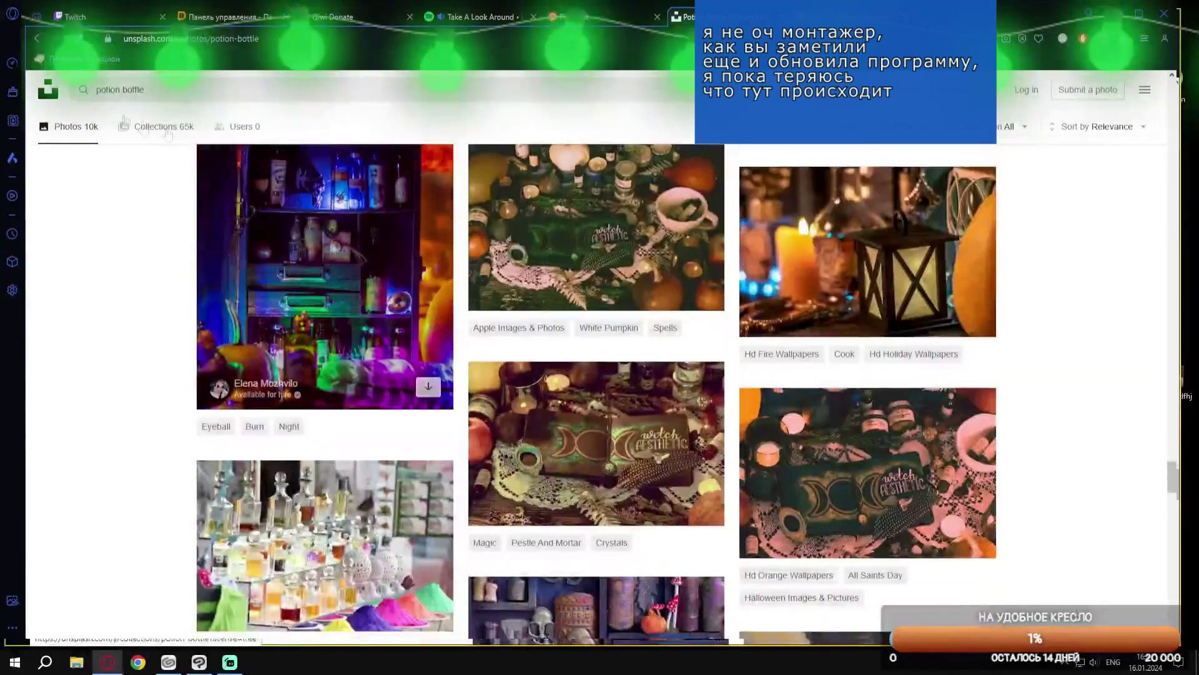
click(124, 88)
text(round)
key(Return)
scroll(568, 326, down, 15)
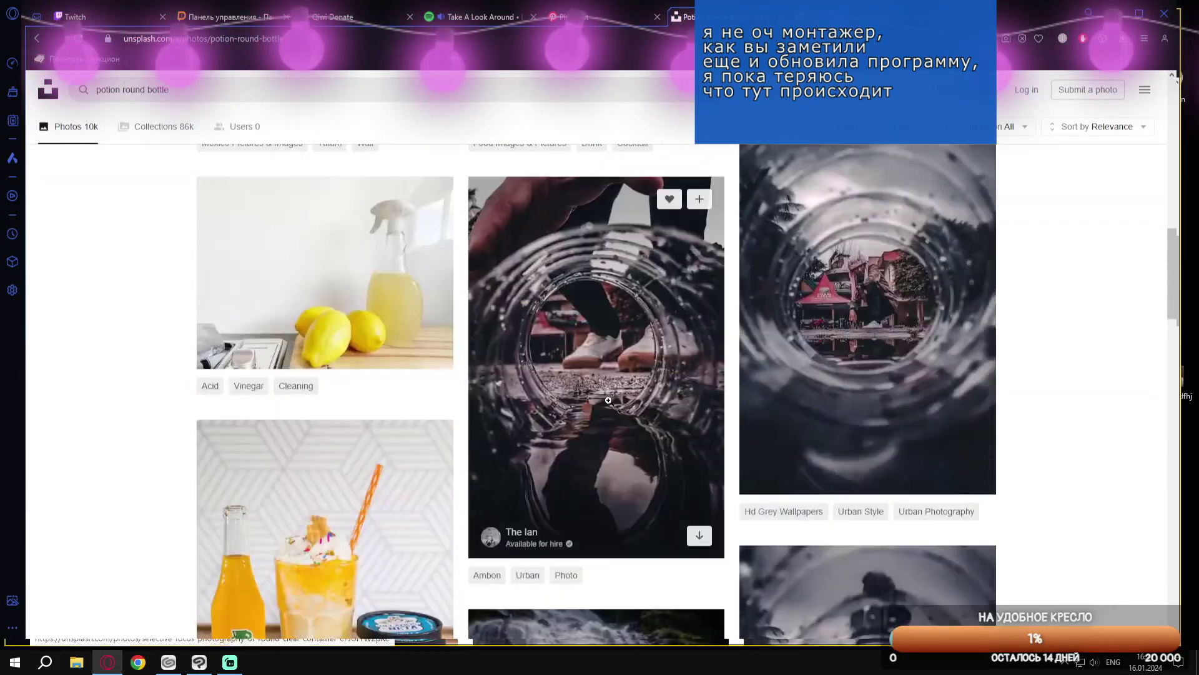
scroll(593, 350, up, 14)
scroll(622, 379, down, 19)
scroll(622, 379, down, 20)
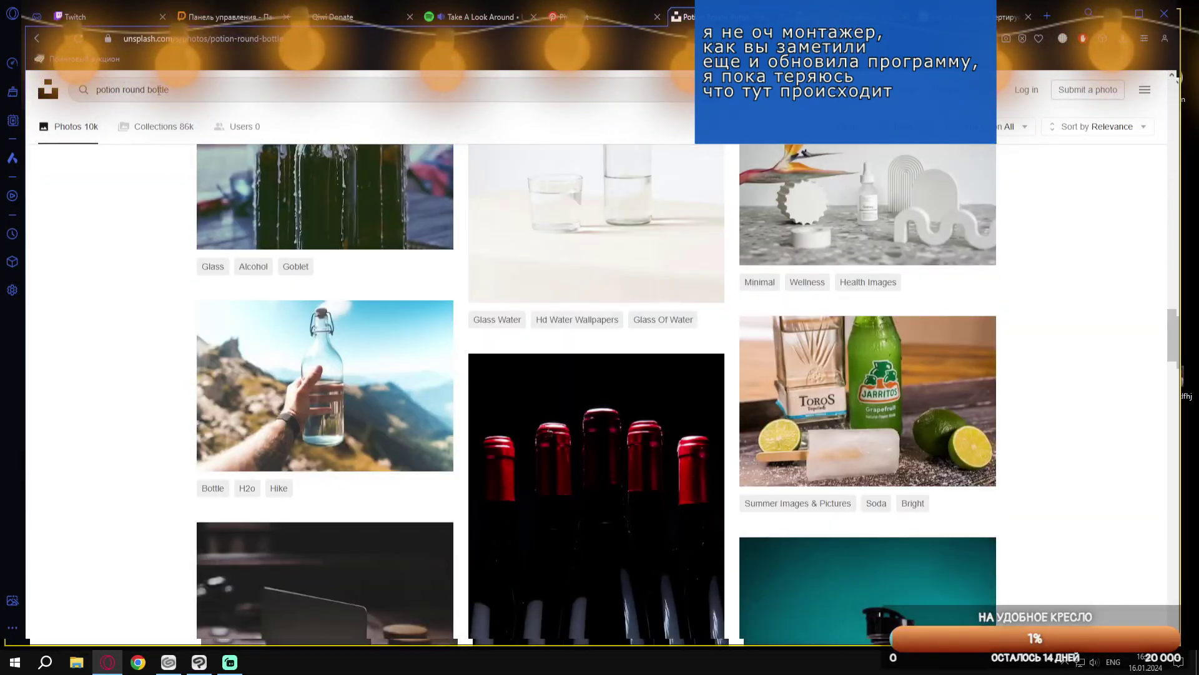
Shorten the photo search to "potion" and look through the results
click(200, 90)
key(BackSpace)
key(BackSpace)
key(BackSpace)
key(BackSpace)
key(BackSpace)
key(BackSpace)
key(BackSpace)
key(Return)
scroll(562, 324, down, 4)
key(BackSpace)
key(BackSpace)
key(BackSpace)
key(BackSpace)
key(BackSpace)
key(BackSpace)
key(Return)
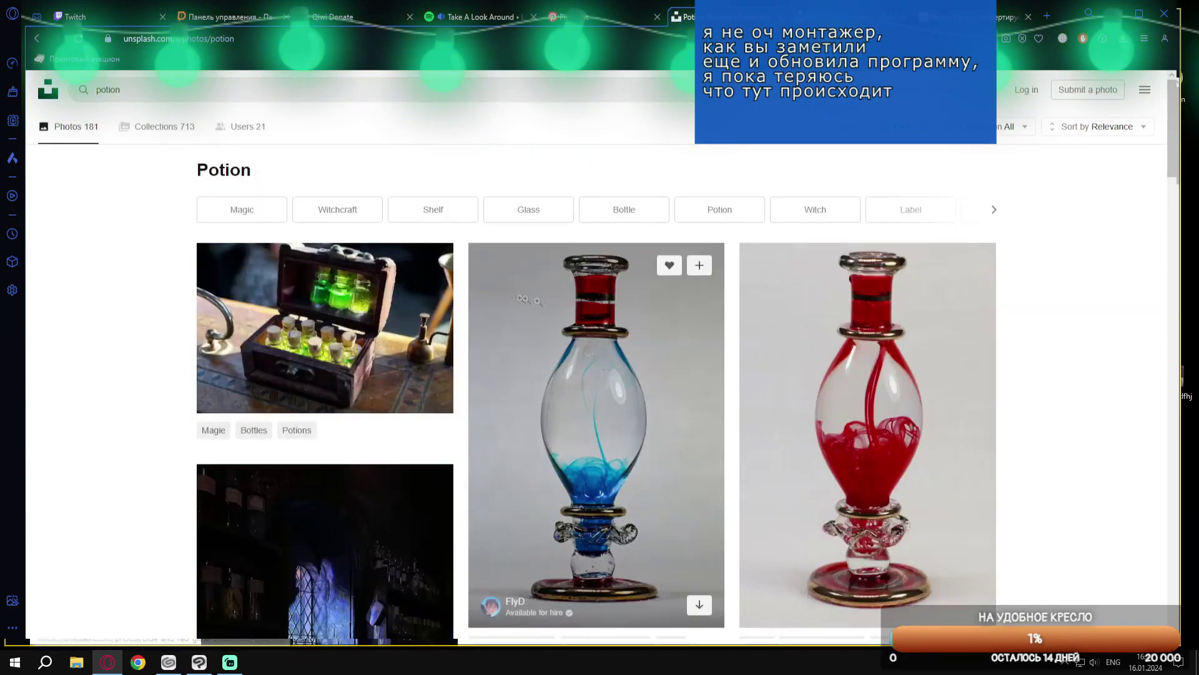
scroll(715, 335, down, 10)
scroll(715, 335, down, 15)
Inspect the clear glass jar photo's page and return to the potion results
click(479, 458)
scroll(479, 457, down, 12)
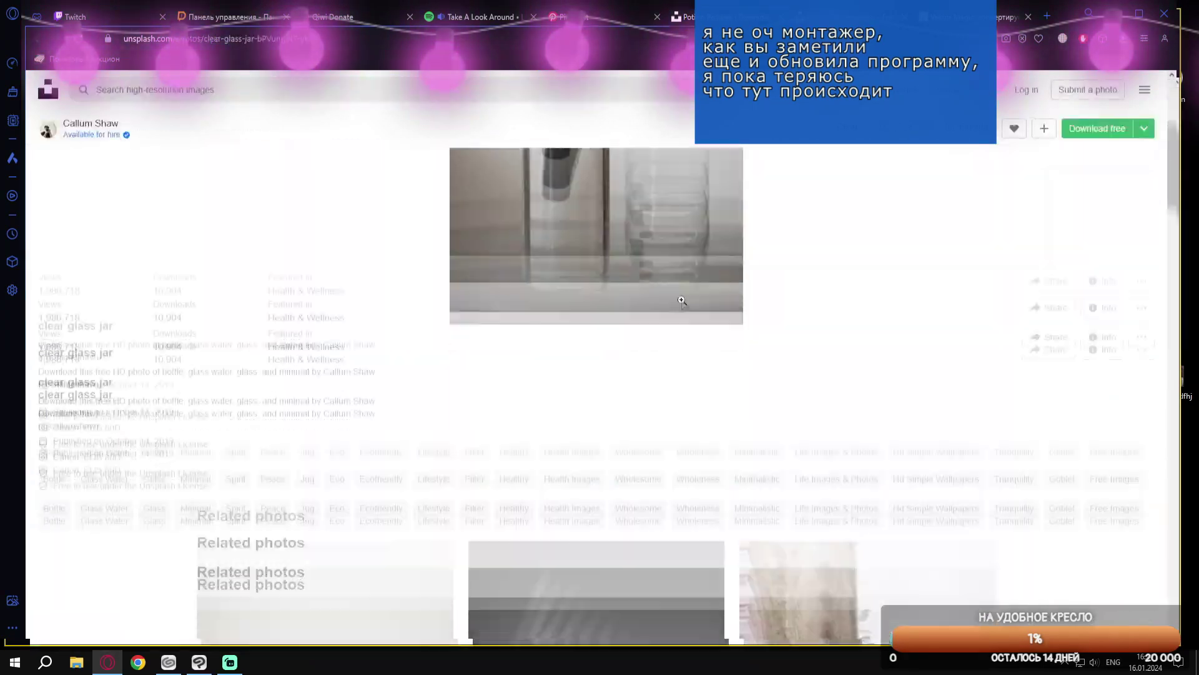
key(alt+Left)
scroll(749, 413, down, 8)
scroll(724, 374, up, 20)
drag(1173, 125, 1178, 374)
scroll(687, 393, up, 10)
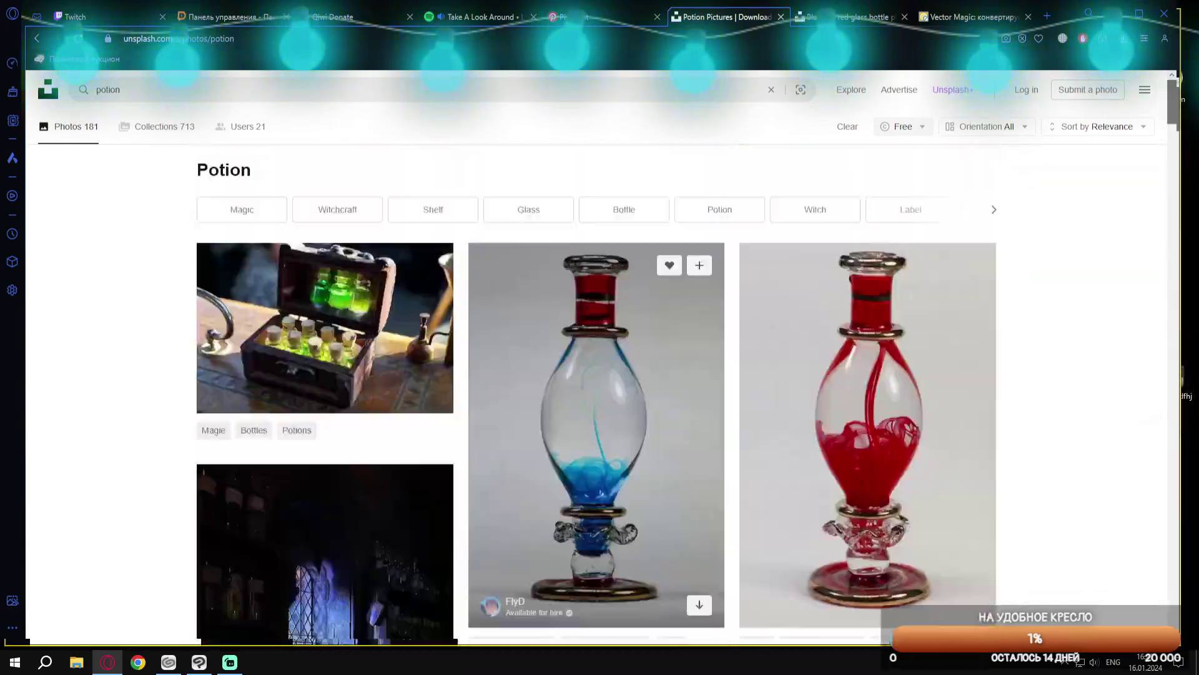
Examine the blue and red glass bottle photo and browse further through the potion results
scroll(687, 393, down, 15)
click(845, 13)
scroll(790, 250, down, 15)
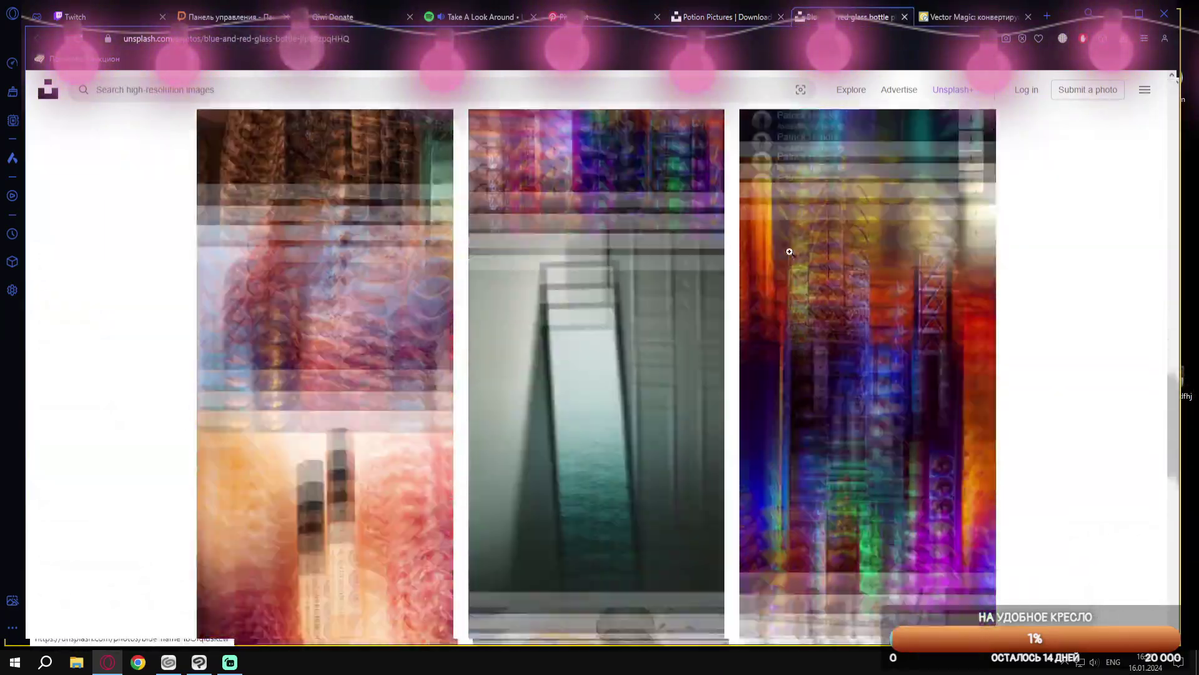
scroll(790, 250, up, 15)
scroll(790, 250, up, 10)
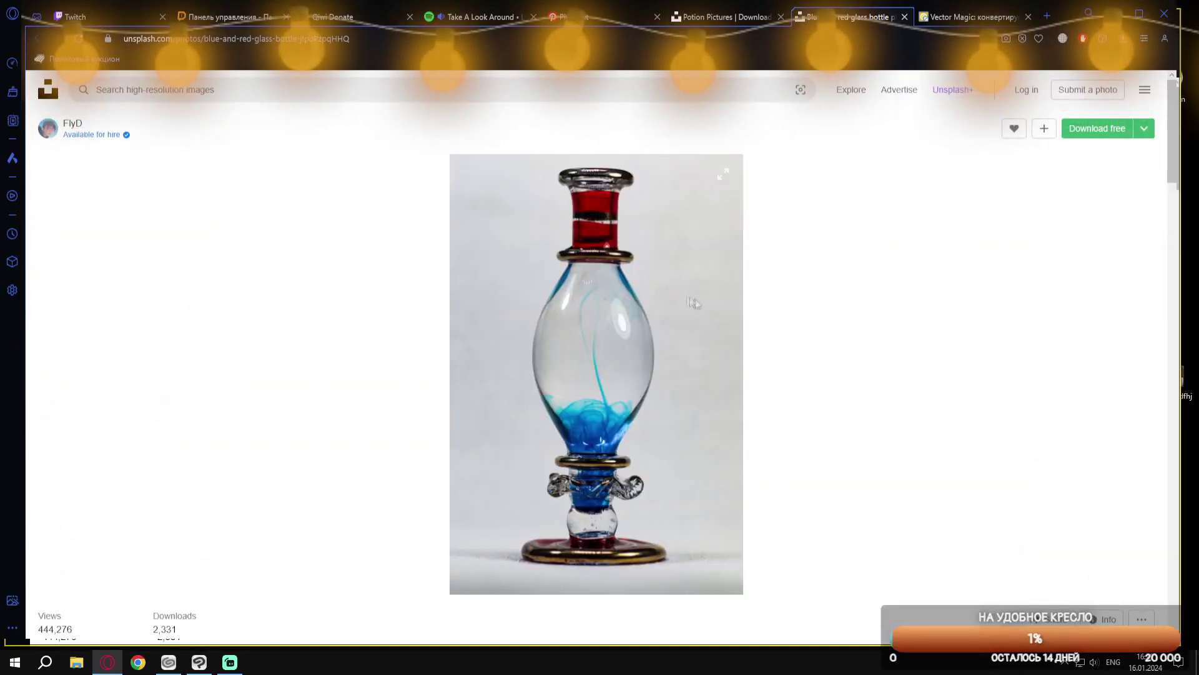
key(ctrl+shift+Tab)
scroll(661, 266, down, 5)
scroll(660, 266, down, 20)
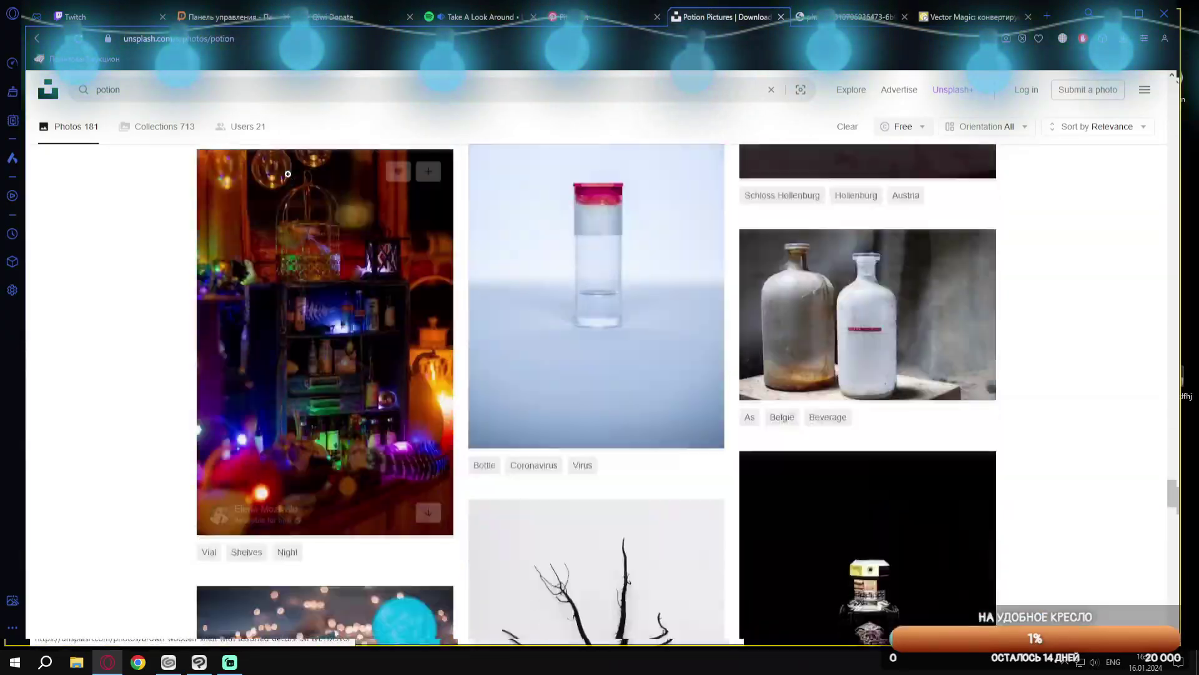
scroll(1173, 536, down, 20)
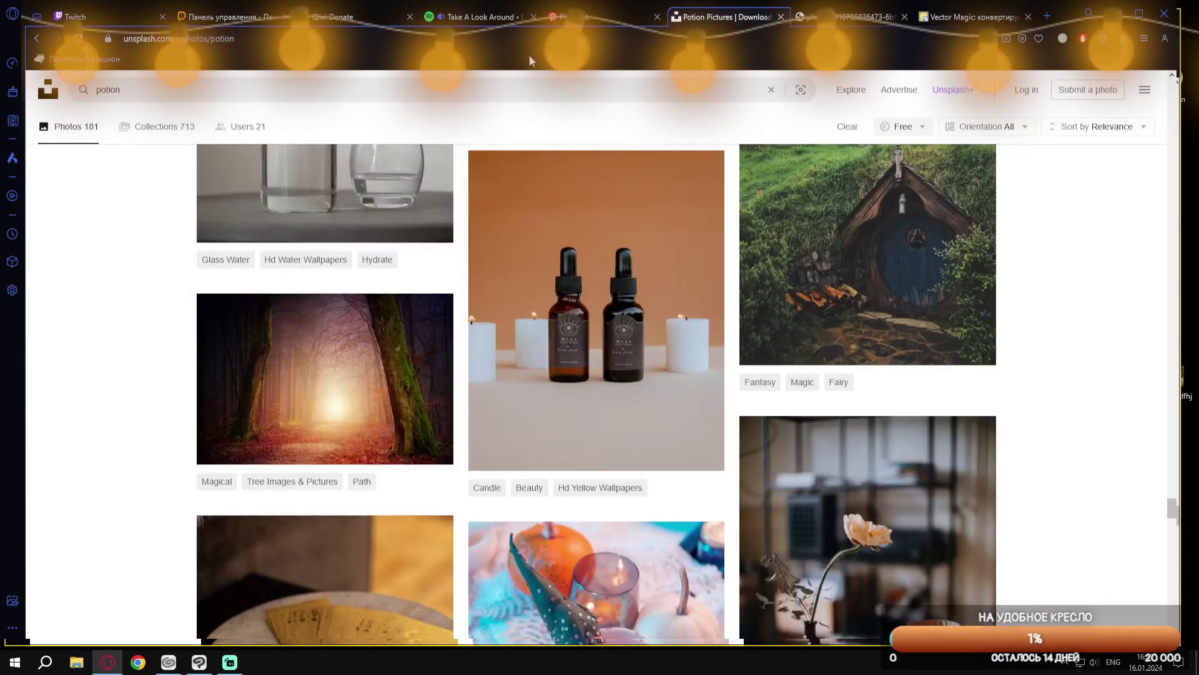
Go to google.com and search for "free stock photos"
click(491, 39)
text(google.com)
key(Return)
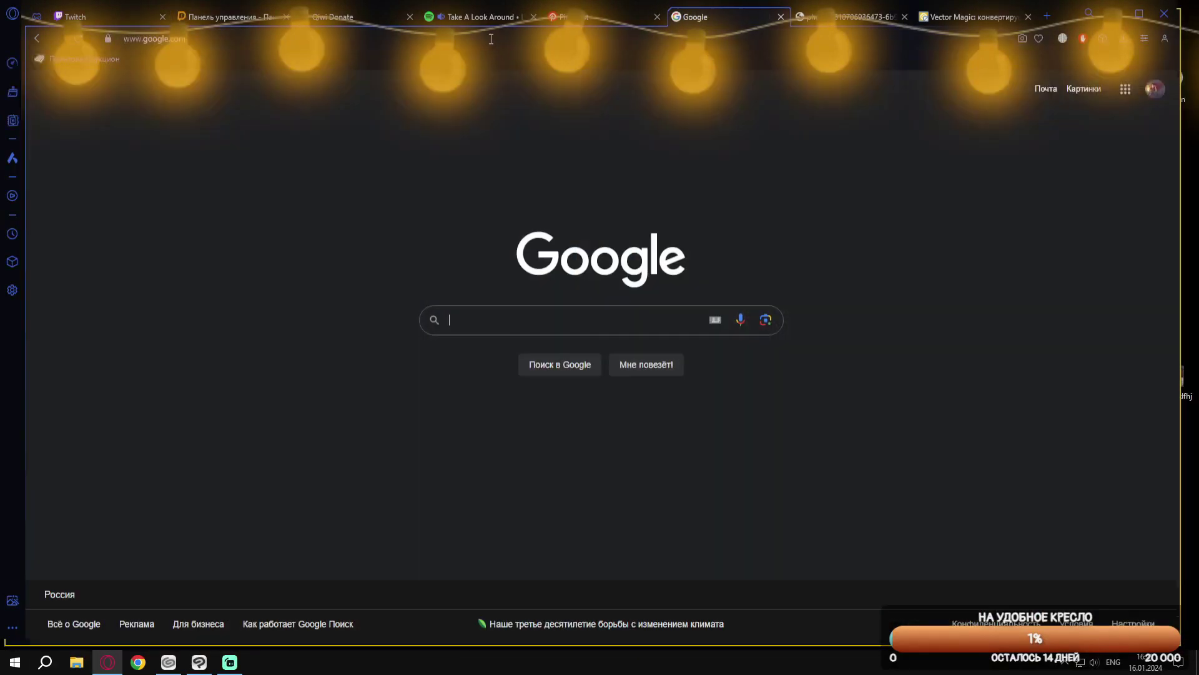
text(ree)
click(490, 365)
scroll(236, 241, down, 3)
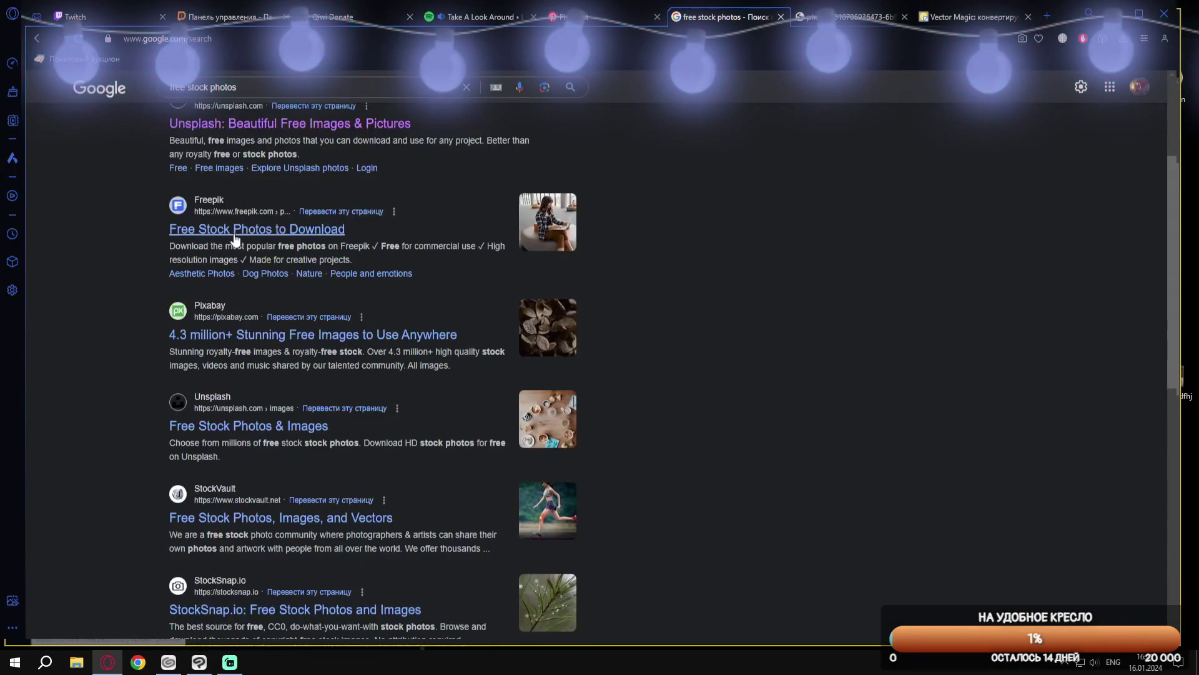
Open the Freepik and Pixabay results in separate tabs and search Freepik for "potion"
middle_click(236, 231)
middle_click(247, 335)
click(690, 18)
click(534, 236)
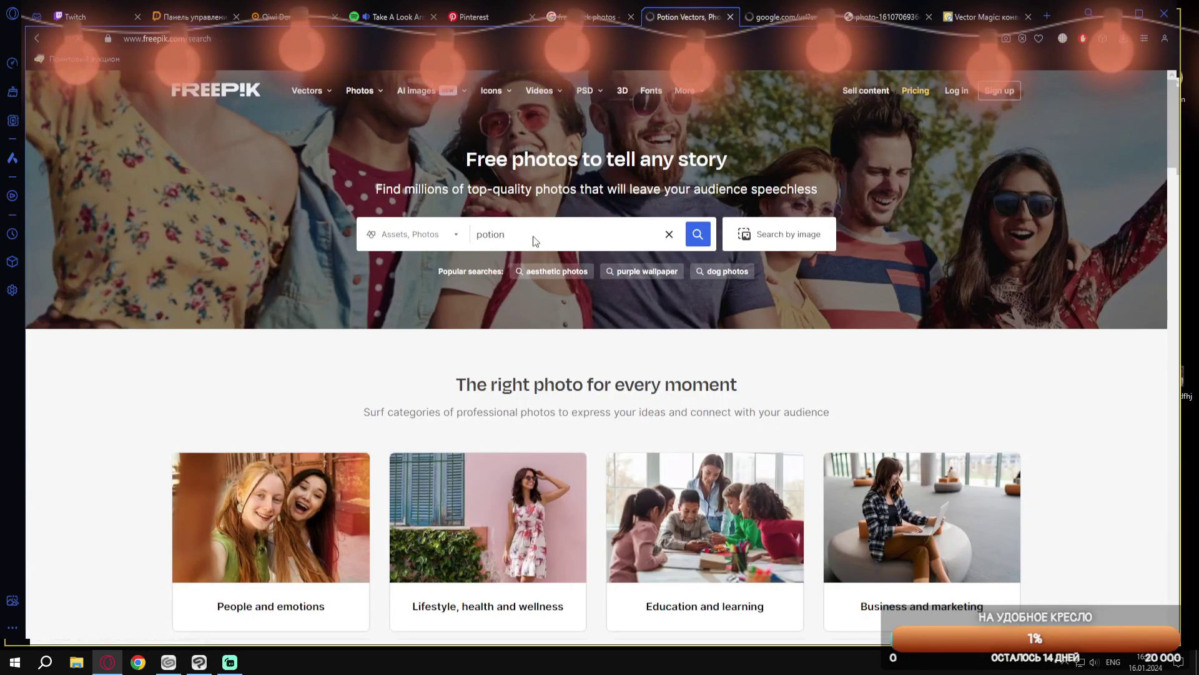
key(Return)
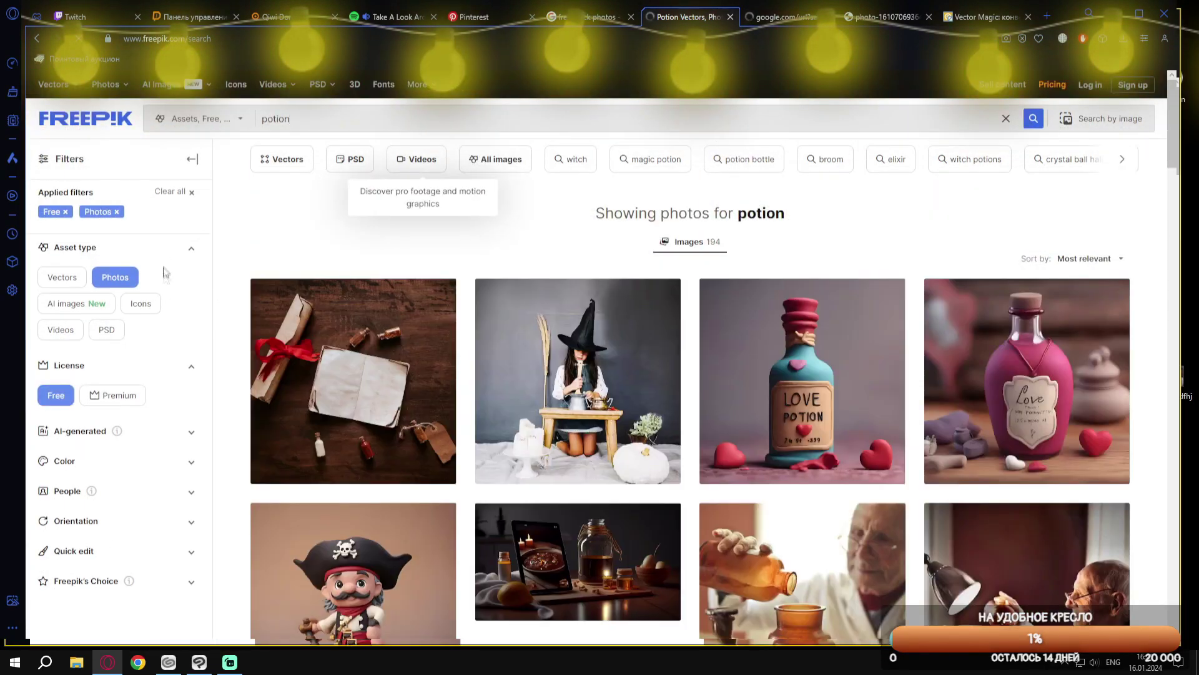
Refine the Freepik search to "potion bottle" and look through the first page of free photos
click(402, 125)
text(bottle)
key(Return)
scroll(616, 340, down, 11)
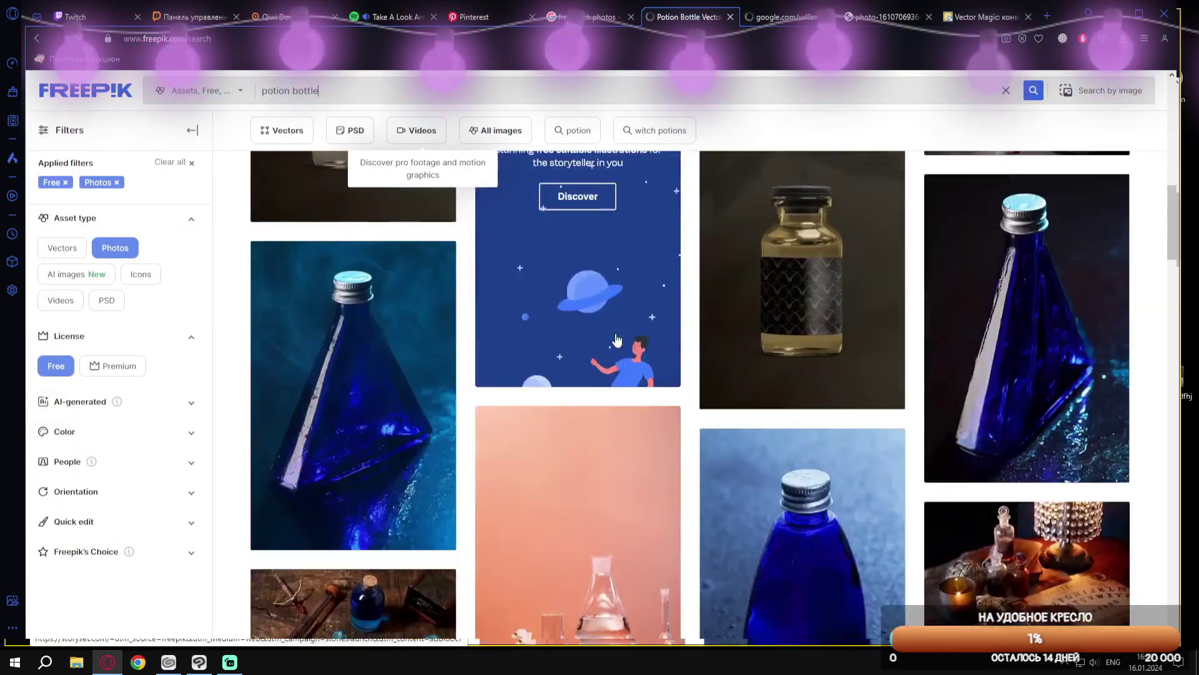
scroll(616, 340, down, 15)
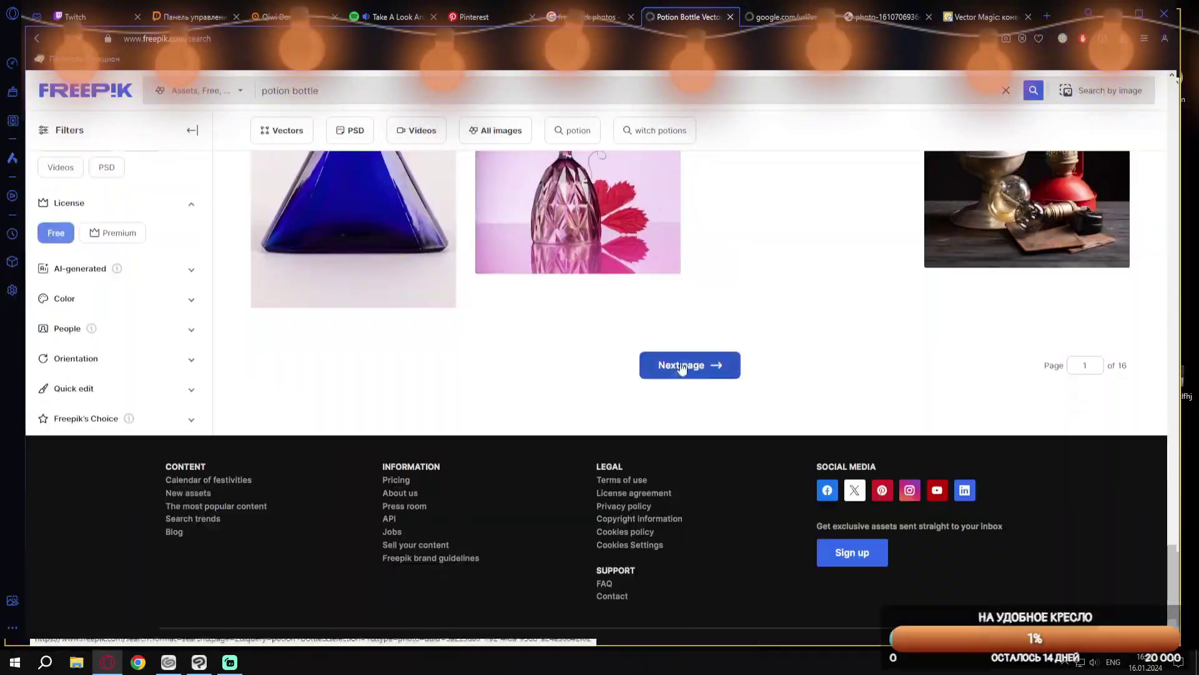
Browse on to page 3 of the potion bottle results and open the photo of laboratory glassware with colored liquid
click(682, 367)
scroll(624, 384, down, 5)
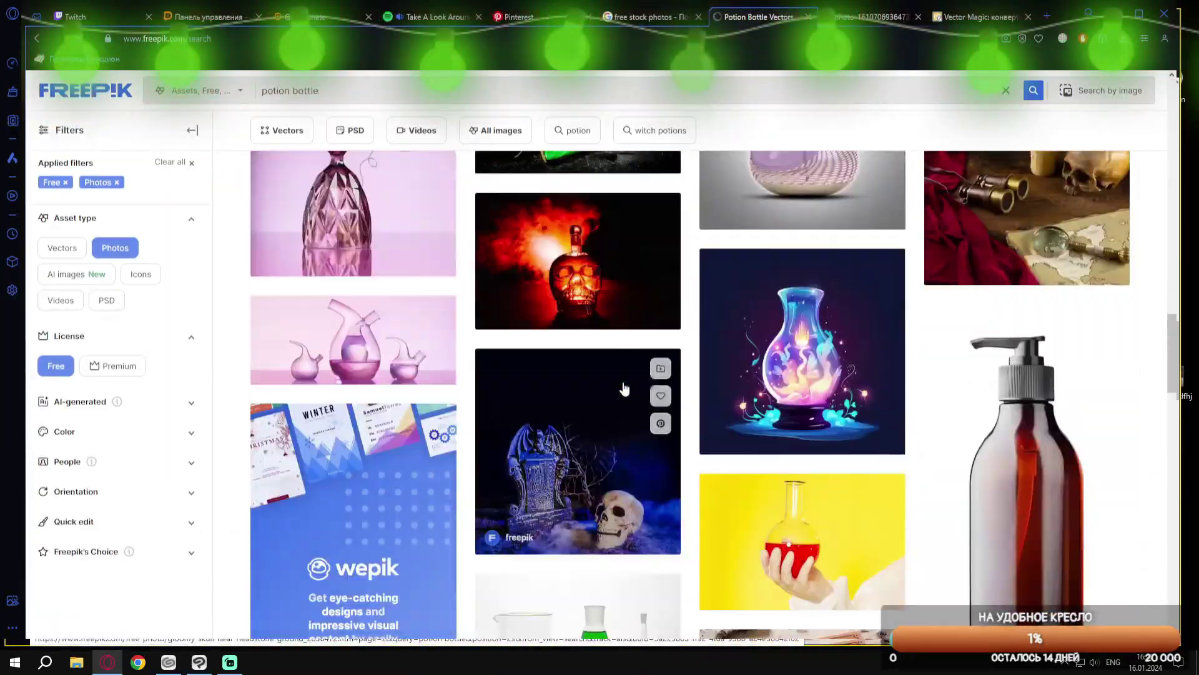
scroll(624, 389, down, 10)
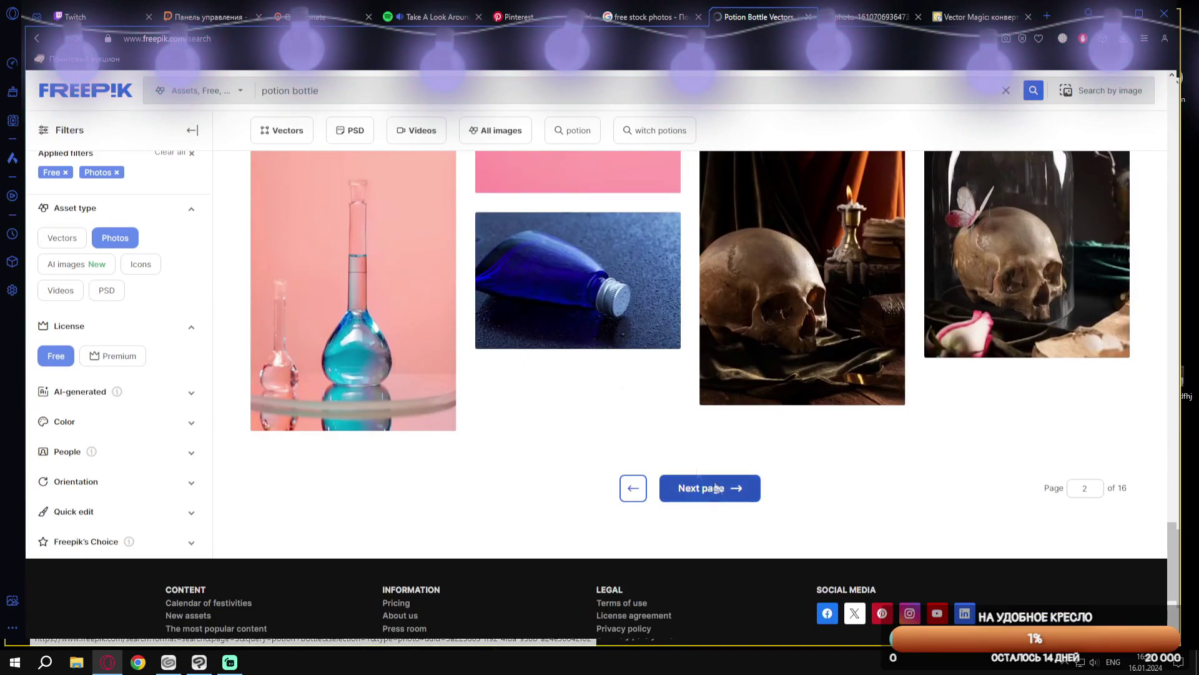
click(710, 487)
scroll(419, 365, down, 3)
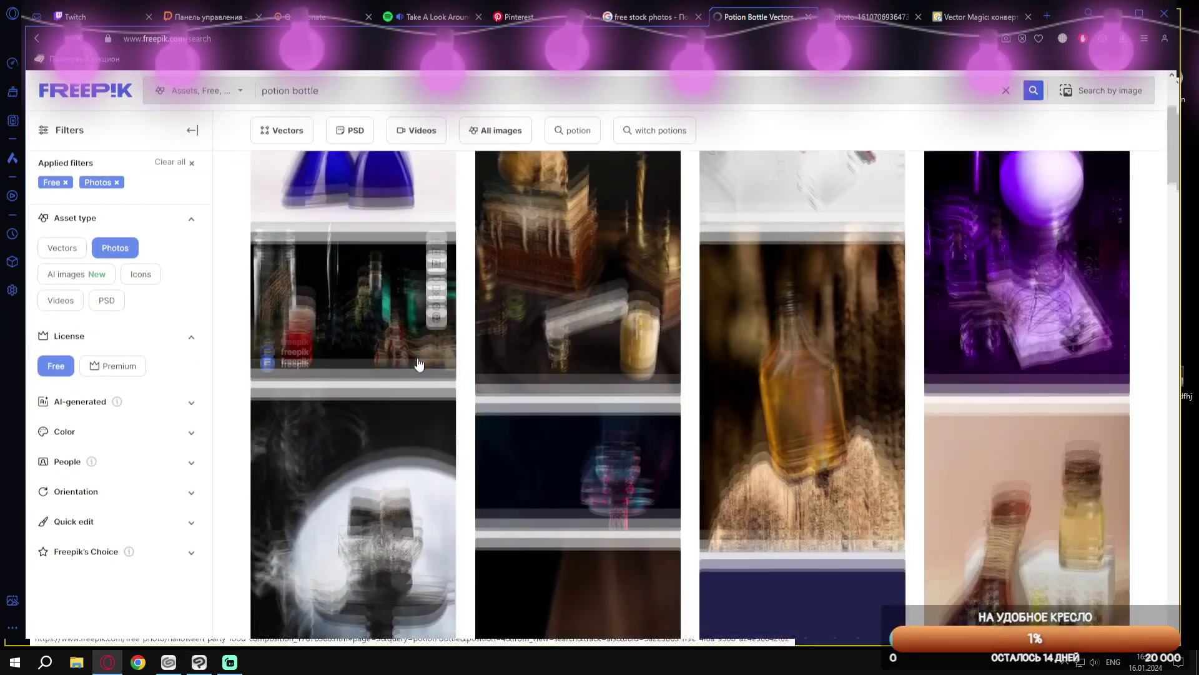
click(417, 350)
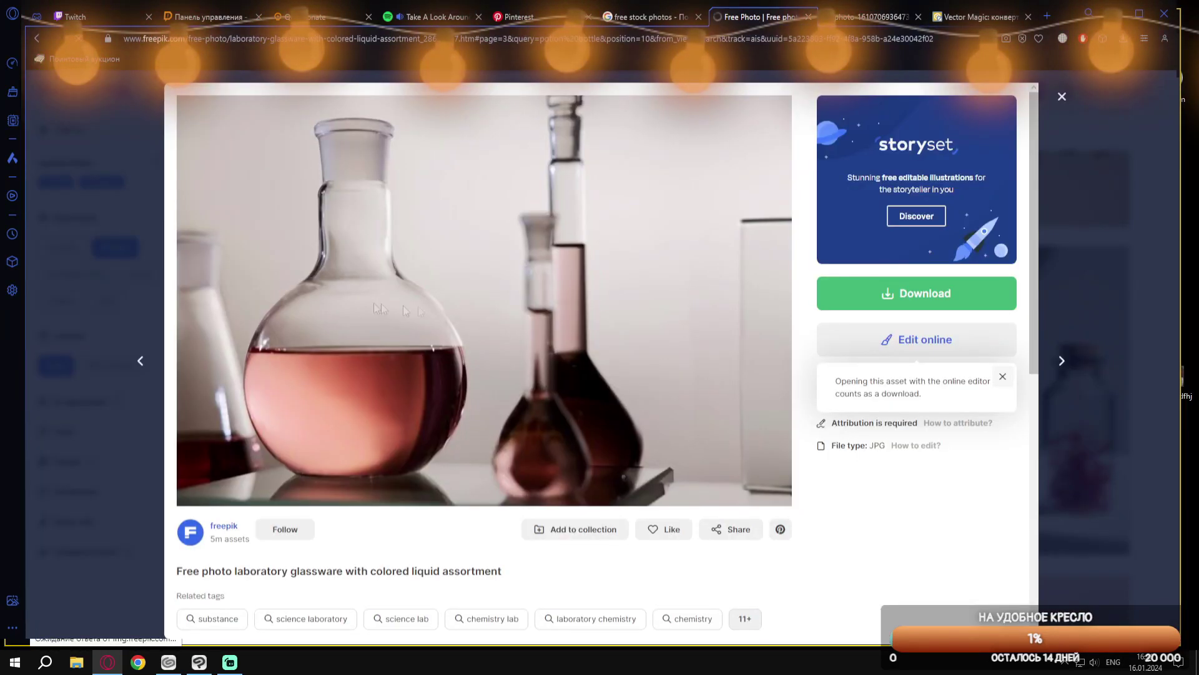
click(405, 310)
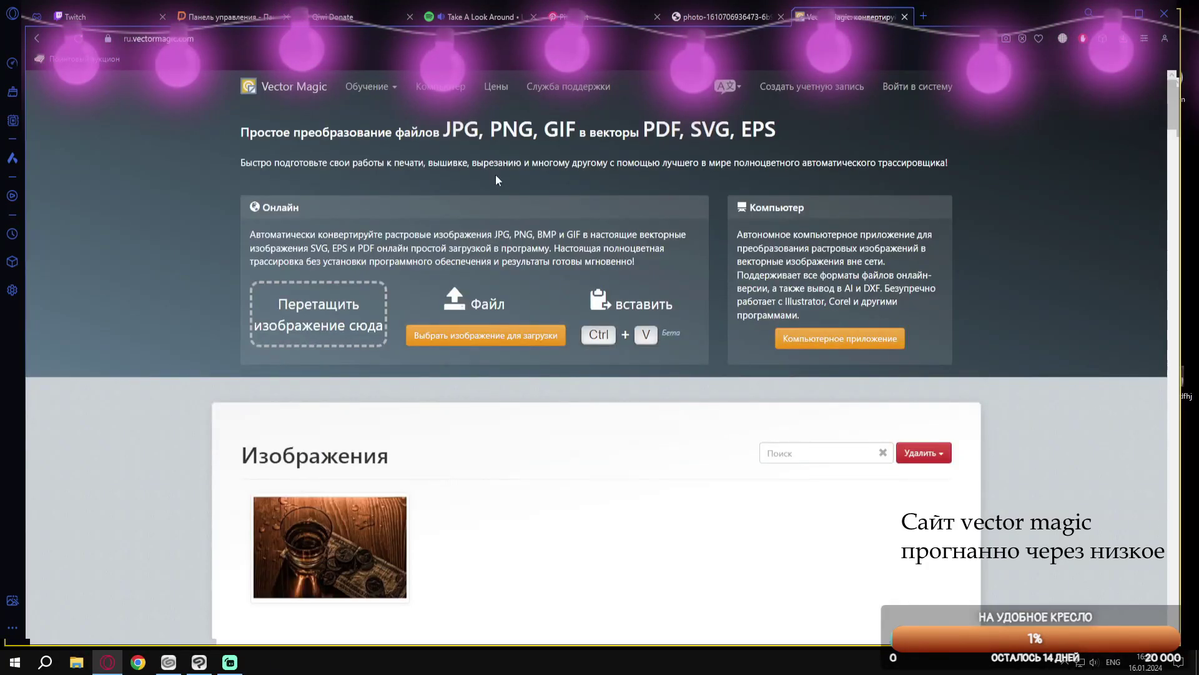
Vectorize the copied flask image in Vector Magic with the detail level set to low (Низкий)
key(ctrl+v)
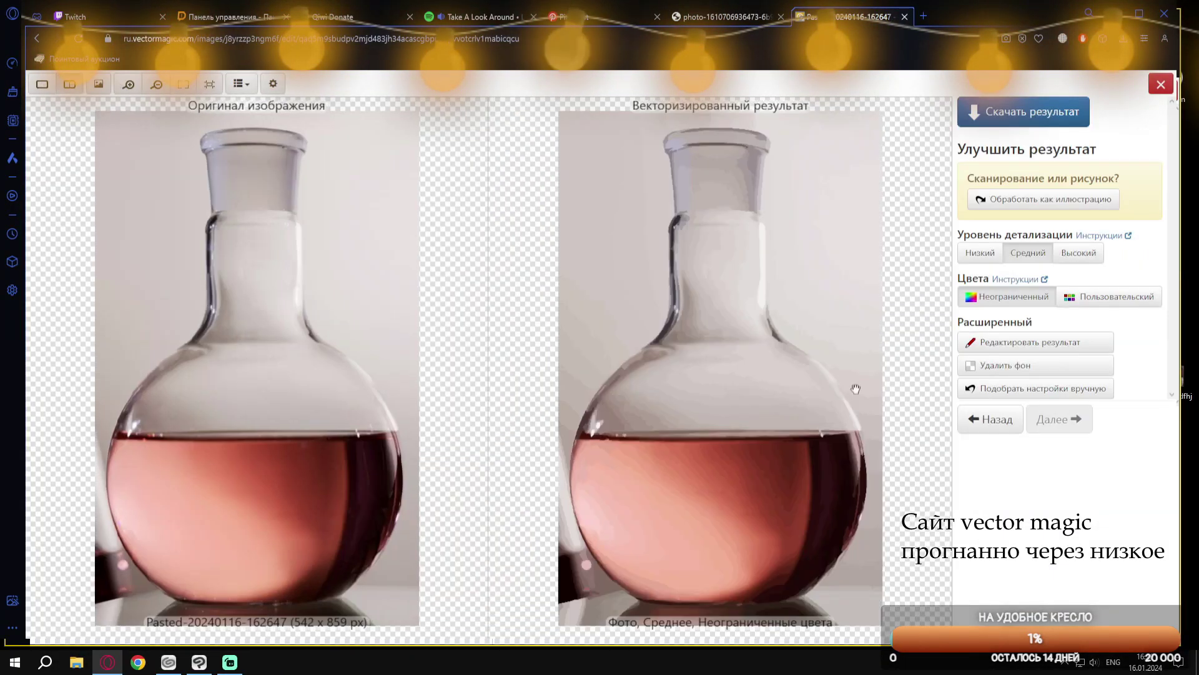
click(980, 253)
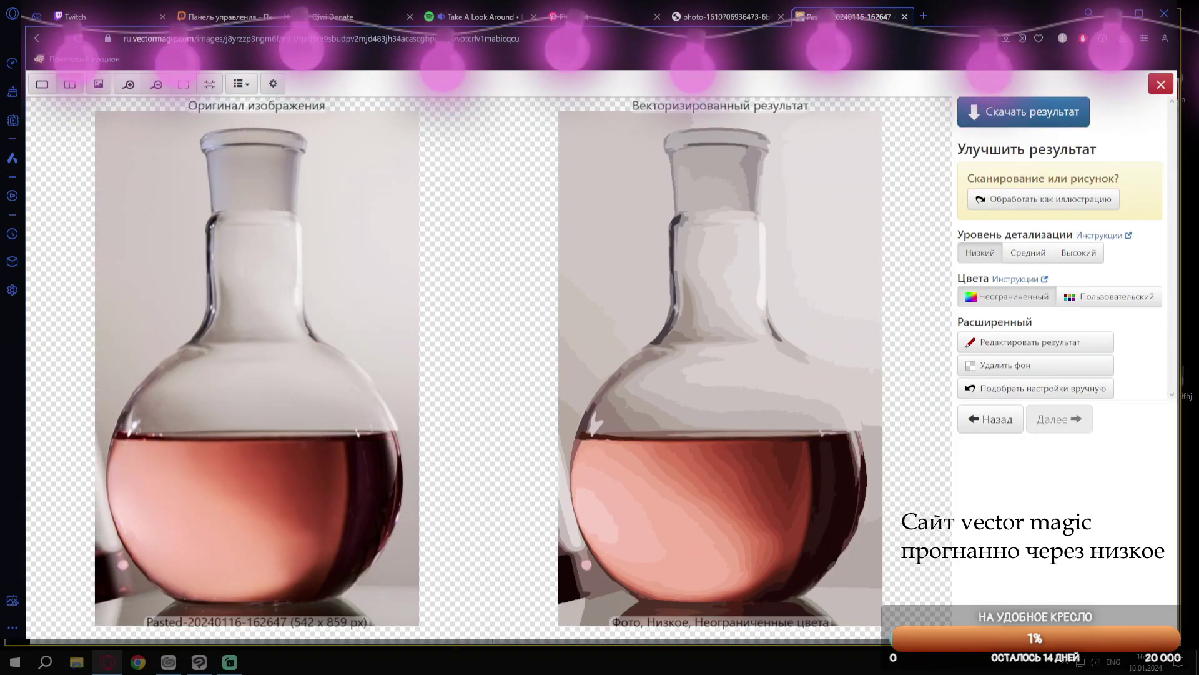
click(904, 19)
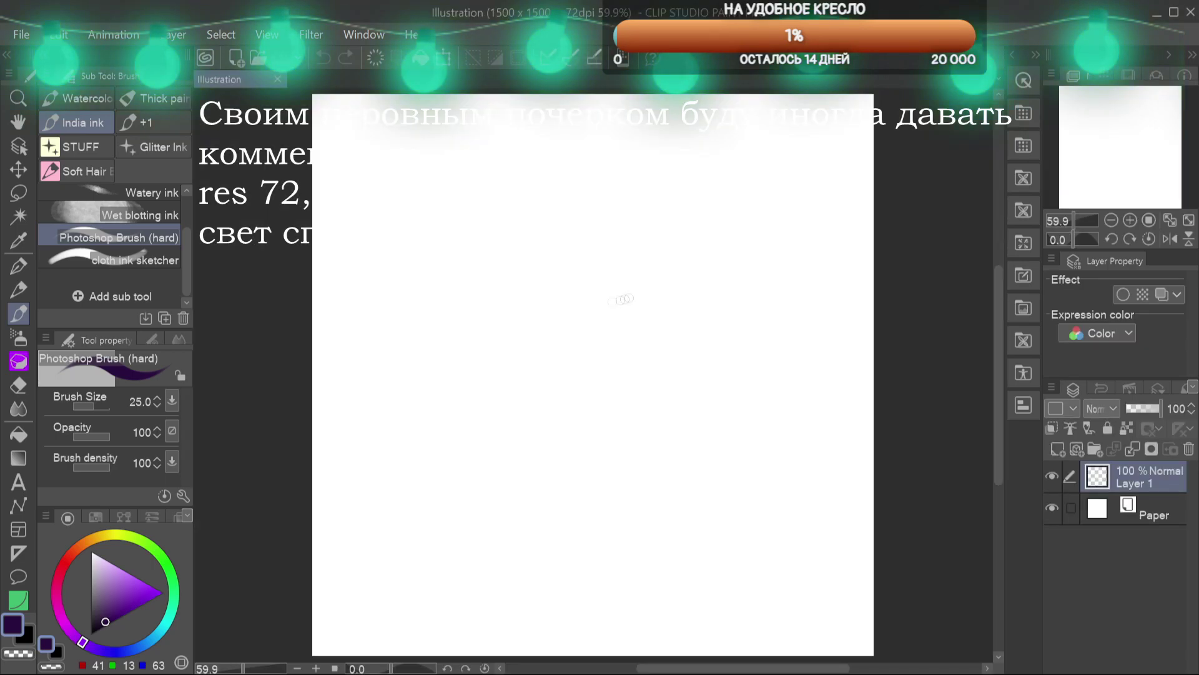
In Clip Studio Paint, handwrite the note "Res 72, Prop 1500x1500" and move it into the canvas's upper right corner
scroll(624, 299, down, 1)
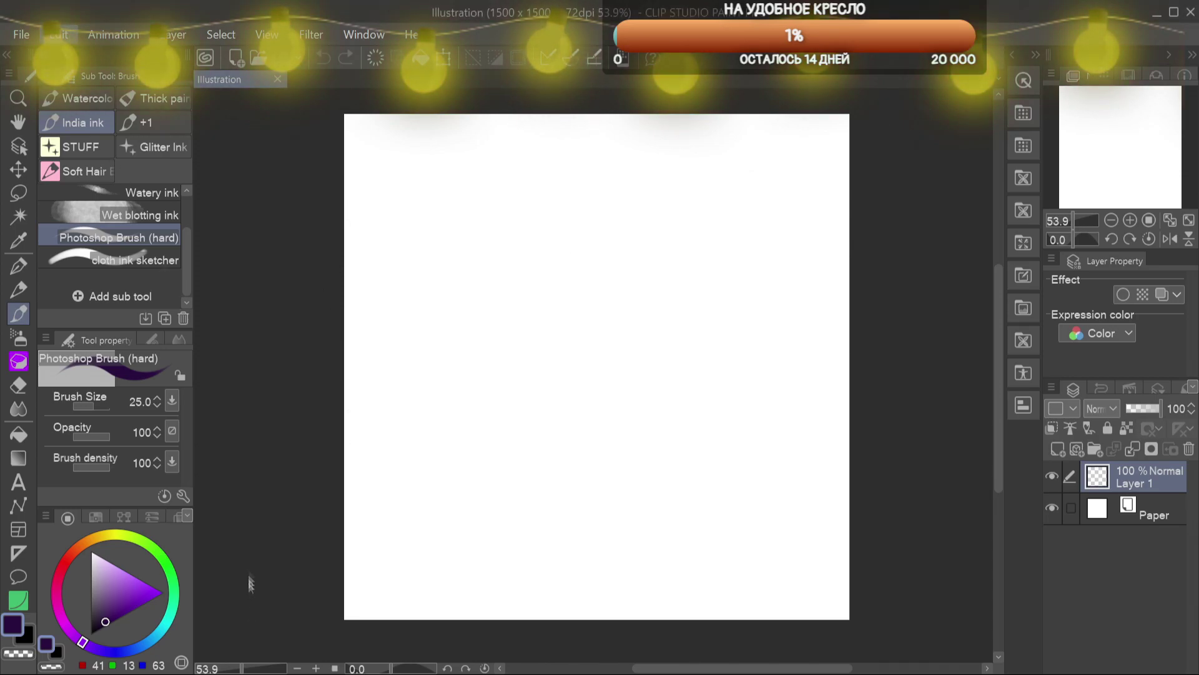
drag(698, 147, 704, 136)
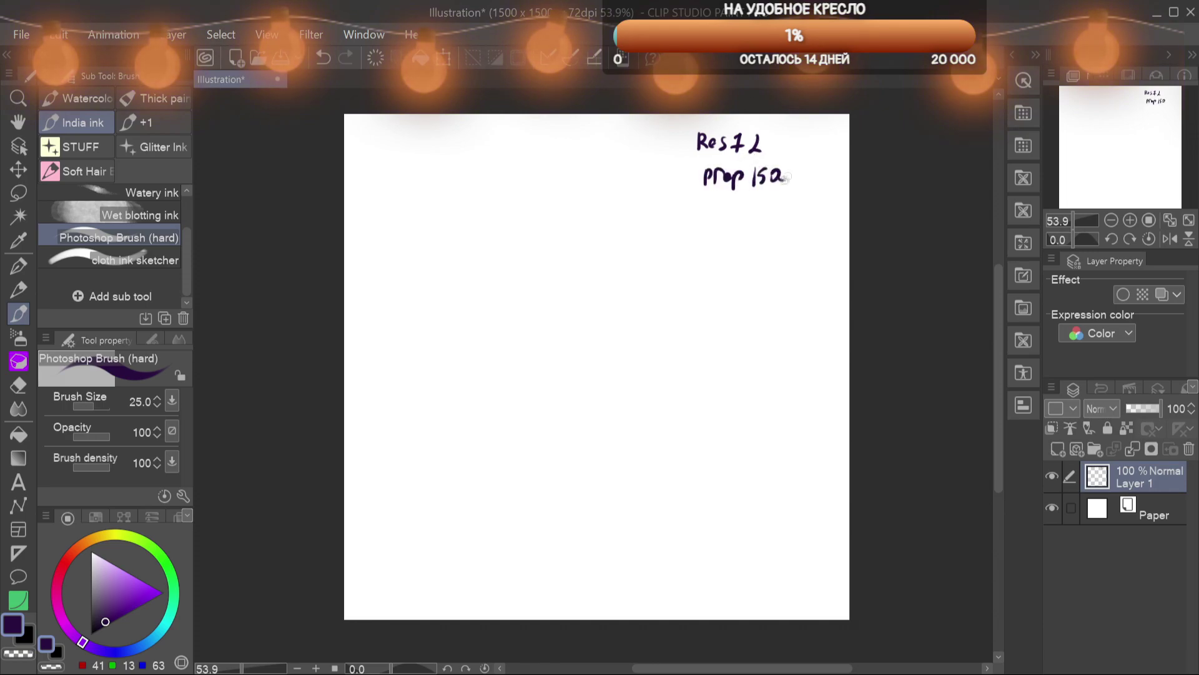
key(ctrl+t)
drag(805, 178, 808, 164)
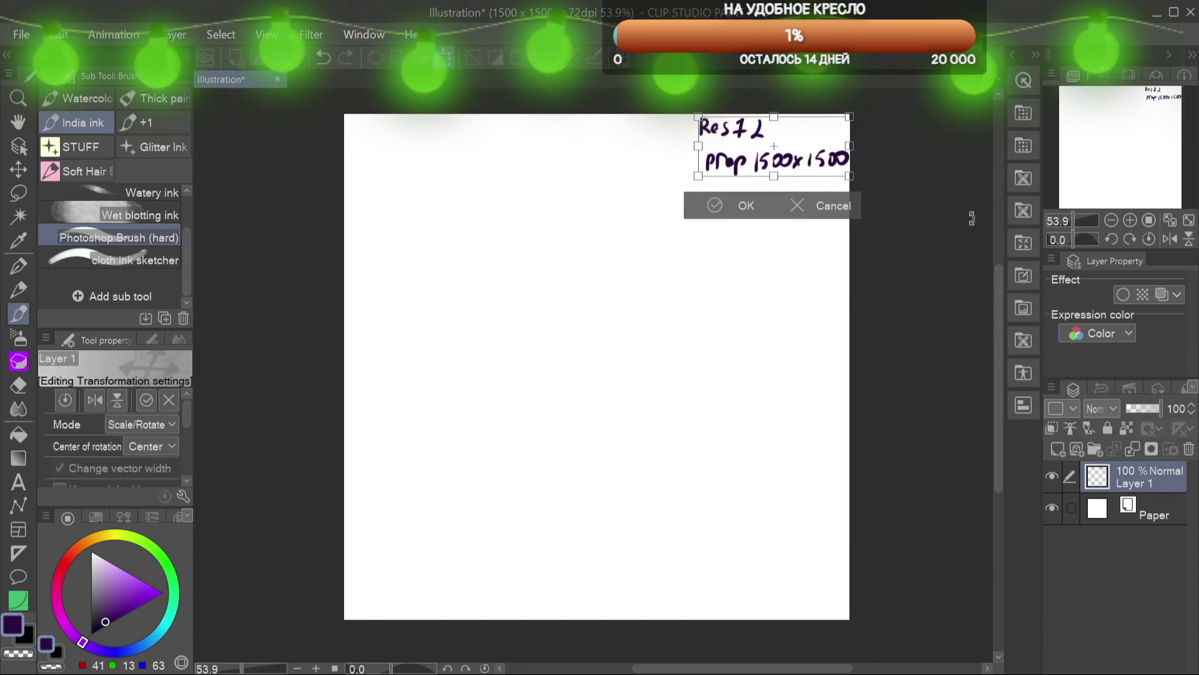
key(Return)
Paste the vectorized flask picture as a new layer and scale it to fill the canvas height
key(ctrl+v)
key(ctrl+t)
drag(519, 384, 652, 589)
drag(609, 540, 717, 561)
drag(760, 610, 773, 629)
drag(749, 587, 748, 569)
drag(774, 612, 750, 587)
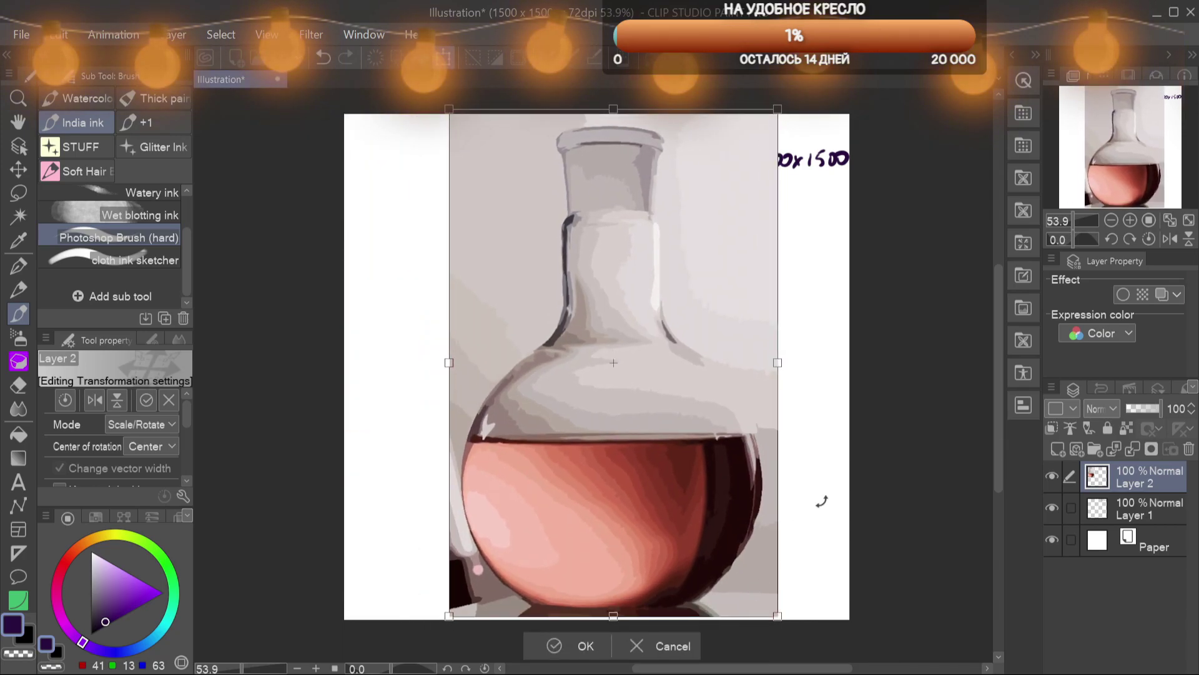
key(Return)
Move the handwritten note's layer above the flask layer and lock it
drag(1149, 509, 1148, 467)
click(1108, 429)
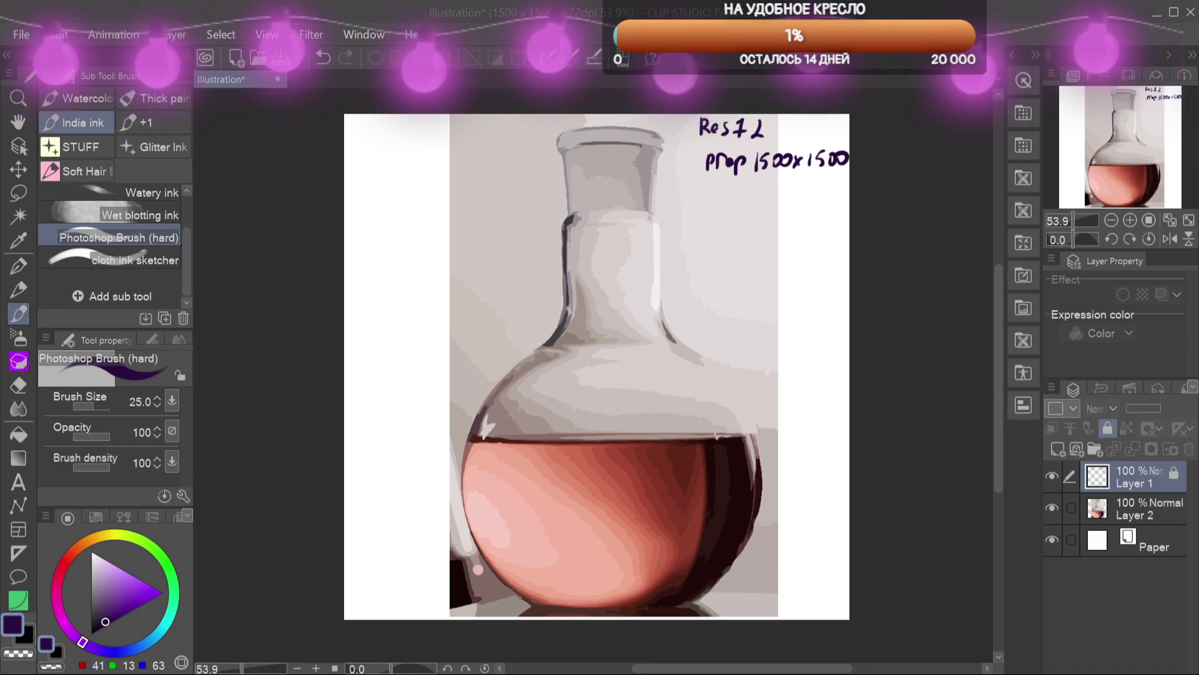
Erase the background beside the flask's rounded body on Layer 2 using the Hard eraser at size 120
click(1118, 509)
key(e)
scroll(496, 348, up, 1)
key(bracketright)
key(bracketright)
key(bracketright)
key(bracketright)
key(bracketright)
key(bracketright)
key(bracketright)
mouse_move(451, 388)
mouse_down()
mouse_move(526, 306)
mouse_move(423, 556)
mouse_up()
drag(727, 134, 854, 420)
drag(811, 369, 854, 438)
mouse_move(786, 353)
mouse_down()
mouse_move(854, 525)
mouse_move(846, 436)
mouse_up()
mouse_move(832, 387)
mouse_down()
mouse_move(812, 522)
mouse_move(834, 461)
mouse_up()
drag(451, 519, 443, 534)
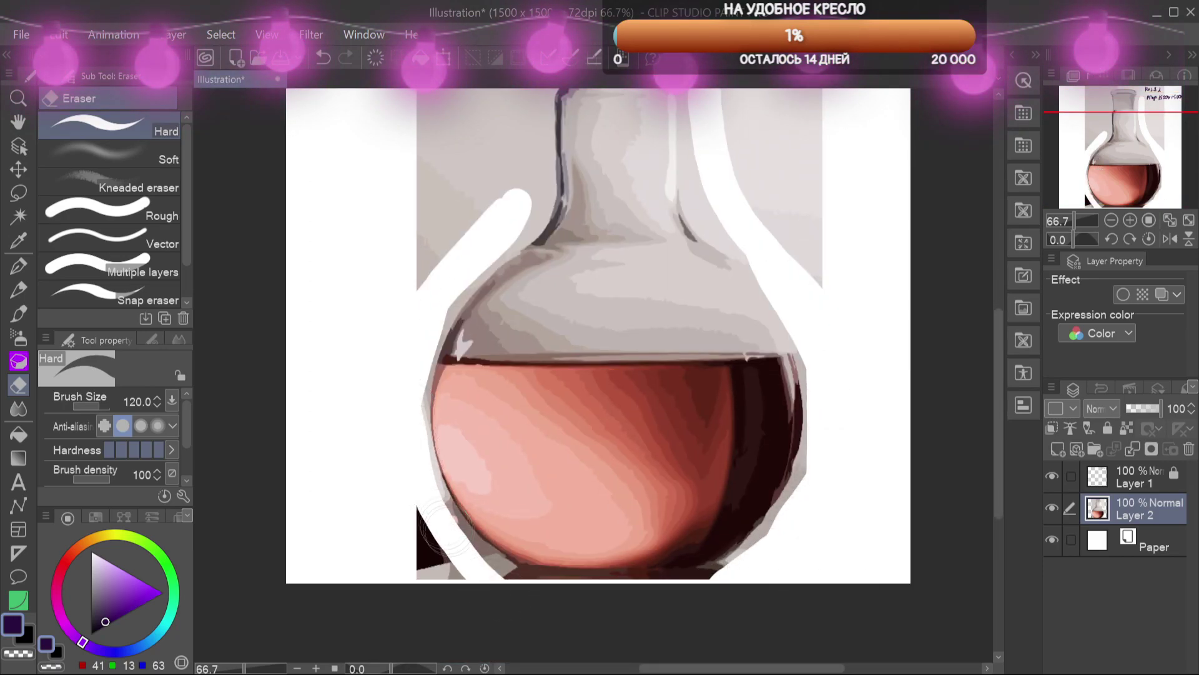
Erase the remaining background along the flask's lower right side and around its neck
drag(849, 382, 794, 549)
mouse_move(644, 134)
mouse_down()
mouse_move(642, 281)
mouse_move(731, 428)
mouse_move(756, 132)
mouse_move(680, 326)
mouse_move(719, 143)
mouse_move(739, 327)
mouse_up()
mouse_move(470, 125)
mouse_down()
mouse_move(479, 320)
mouse_move(359, 506)
mouse_move(349, 468)
mouse_move(393, 156)
mouse_move(369, 268)
mouse_move(410, 137)
mouse_move(418, 400)
mouse_move(481, 149)
mouse_up()
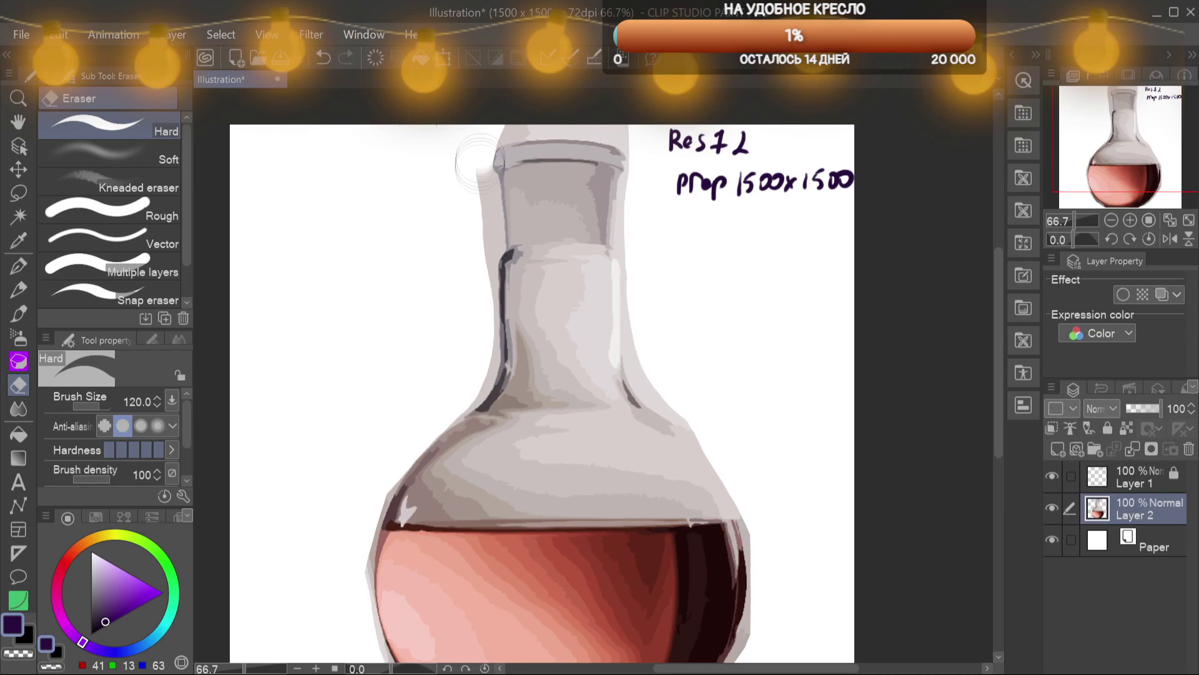
click(1125, 166)
mouse_move(680, 181)
mouse_down()
mouse_move(683, 219)
mouse_move(715, 247)
mouse_move(782, 393)
mouse_up()
Fade the leftover background along the flask's right edge with the Soft eraser at size 60, and switch back to the Hard eraser
click(112, 154)
key(bracketright)
key(bracketright)
key(bracketright)
key(bracketright)
key(bracketright)
key(bracketright)
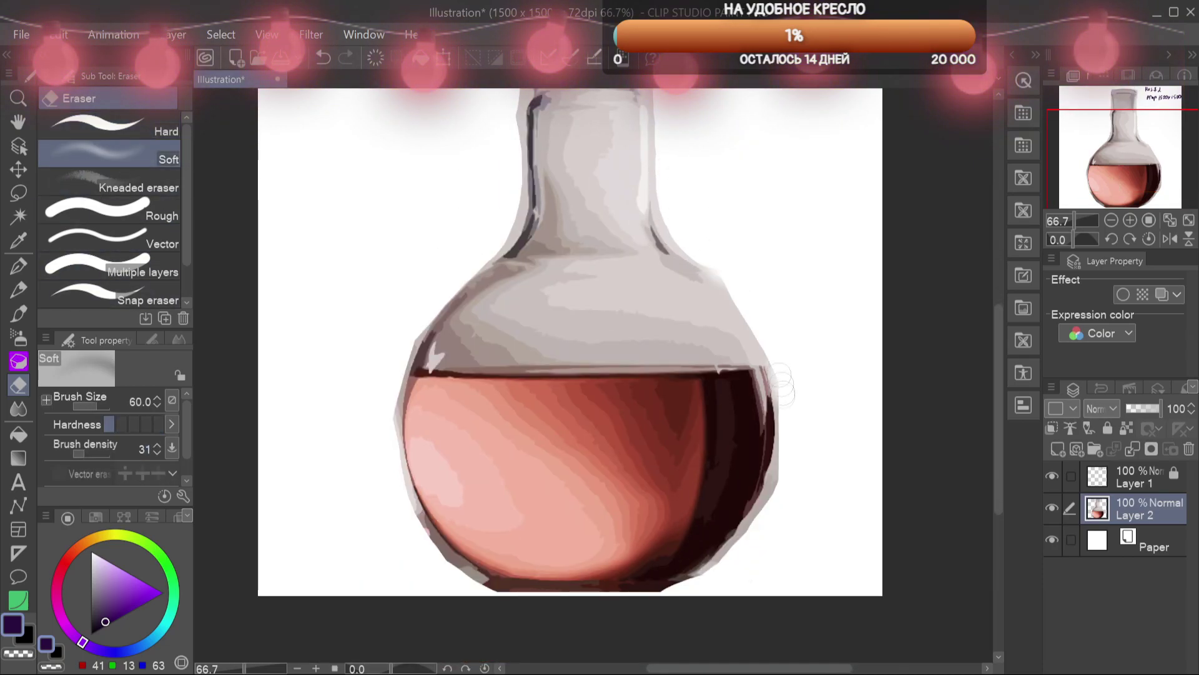
click(109, 128)
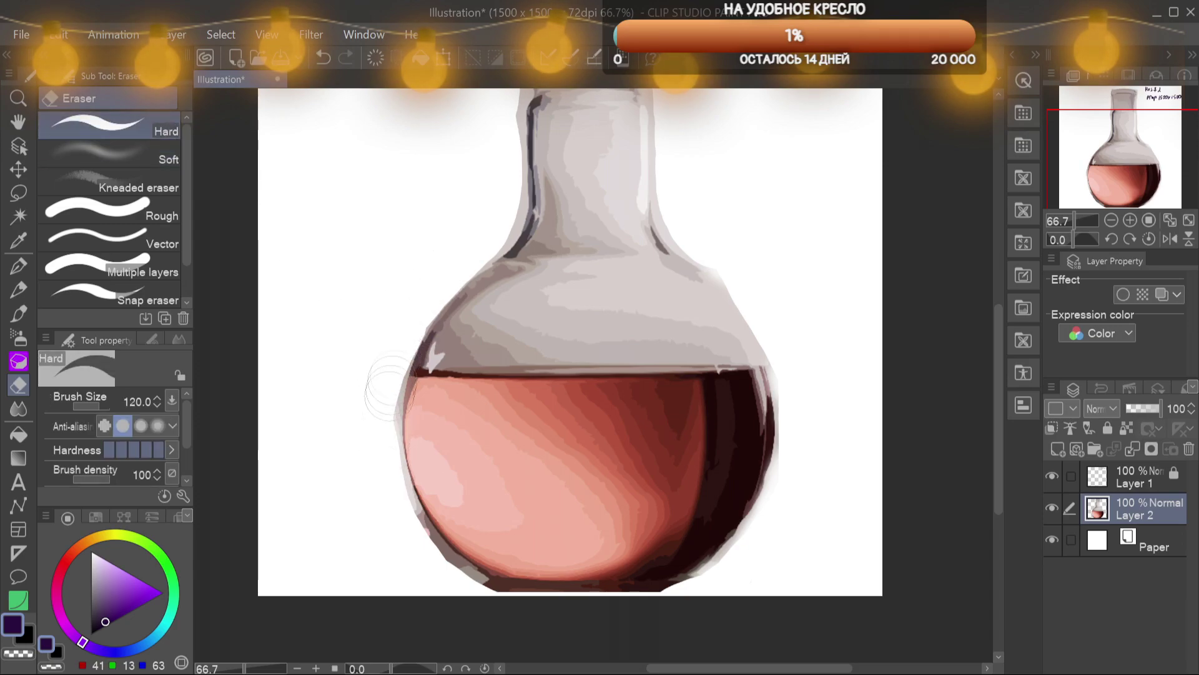
Erase the leftover fringe along the left side of the flask's rounded body with the Hard eraser at size 40
key(bracketleft)
key(bracketleft)
key(bracketleft)
key(bracketleft)
key(bracketleft)
key(bracketleft)
key(ctrl+z)
mouse_move(400, 369)
mouse_down()
mouse_move(395, 424)
mouse_move(460, 571)
mouse_move(444, 554)
mouse_move(481, 591)
mouse_move(531, 597)
mouse_up()
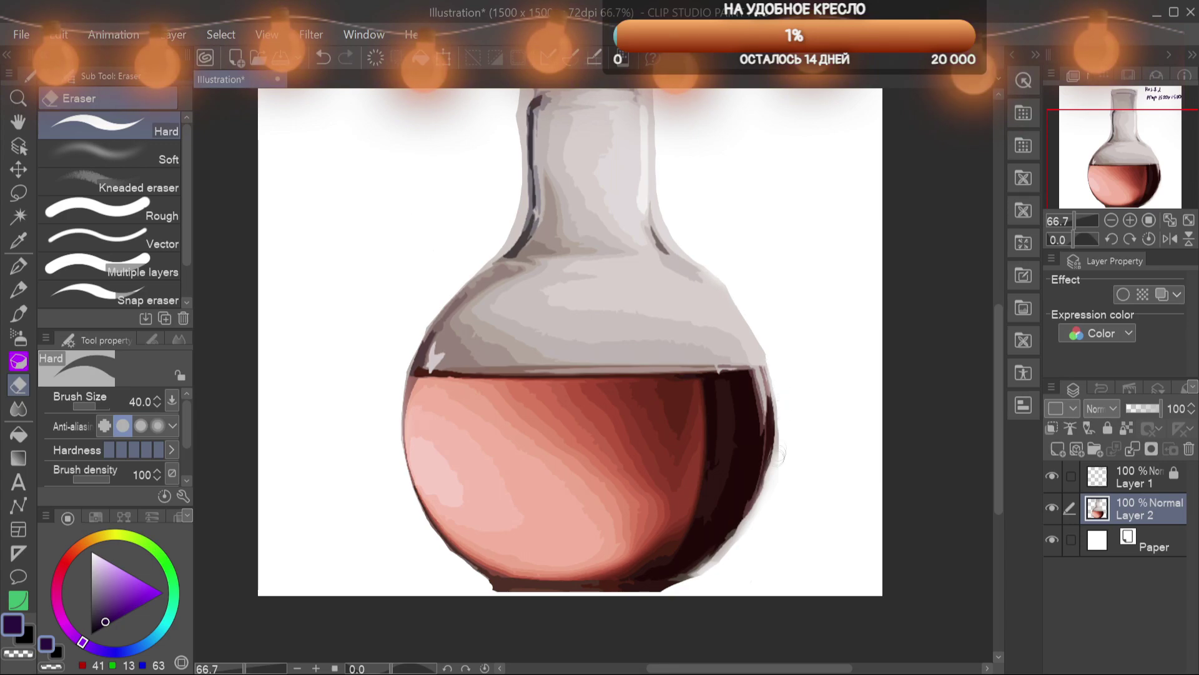
Repaint the base's right corner in dark brown and the right shoulder in light grey with Photoshop Brush (hard) at size 25
key(b)
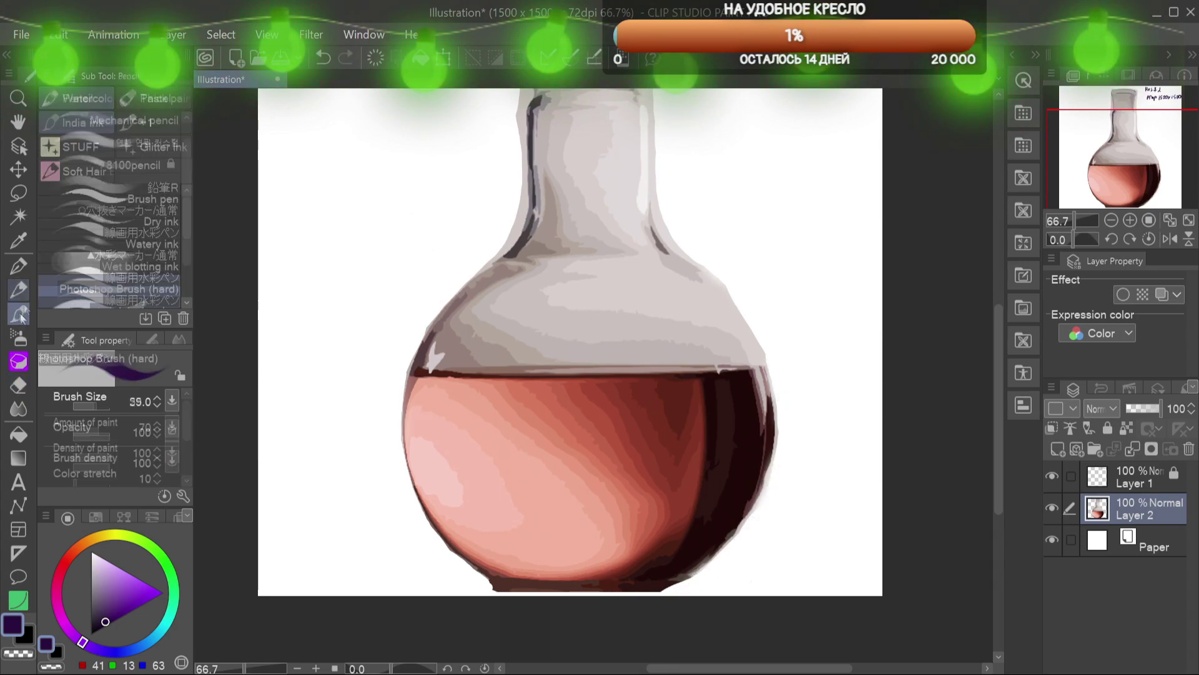
alt+click(685, 583)
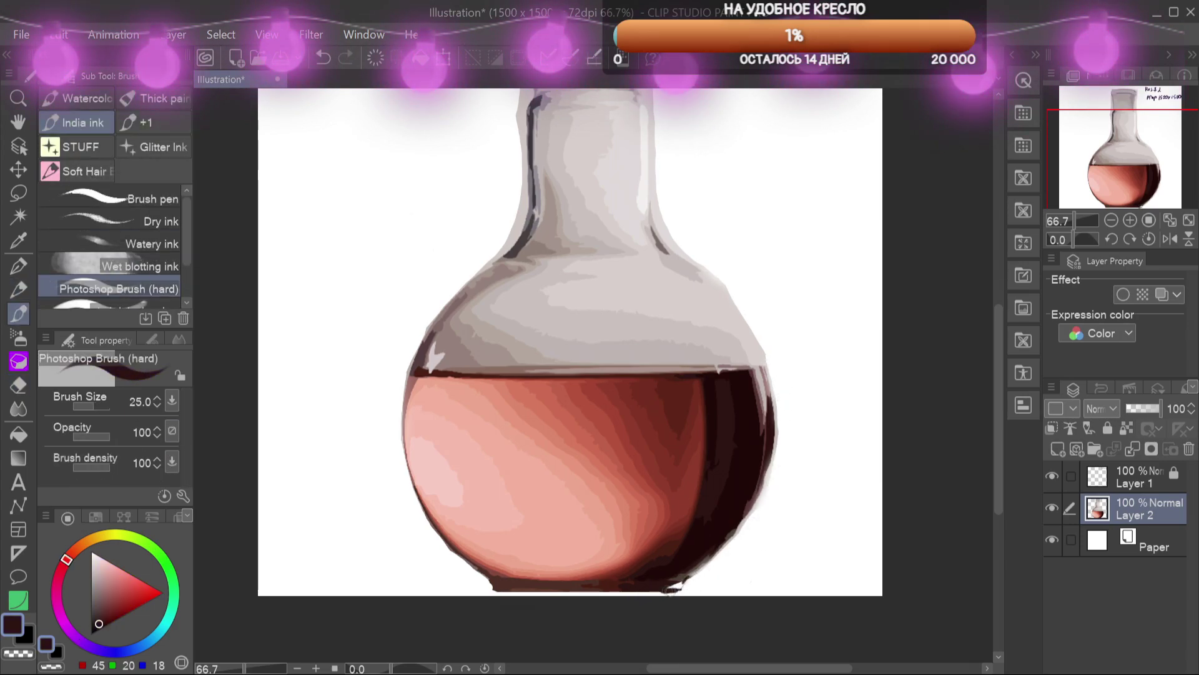
alt+click(730, 279)
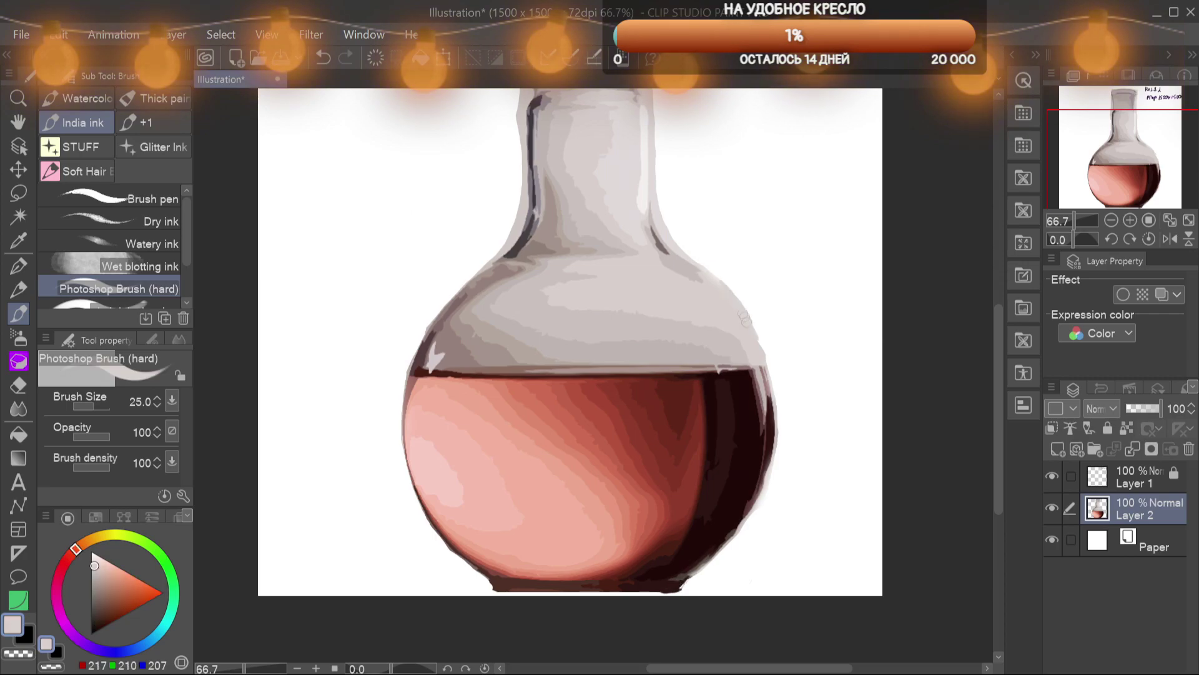
Clean up the flask's right edge and the left side of its neck with the Hard eraser at size 40
key(e)
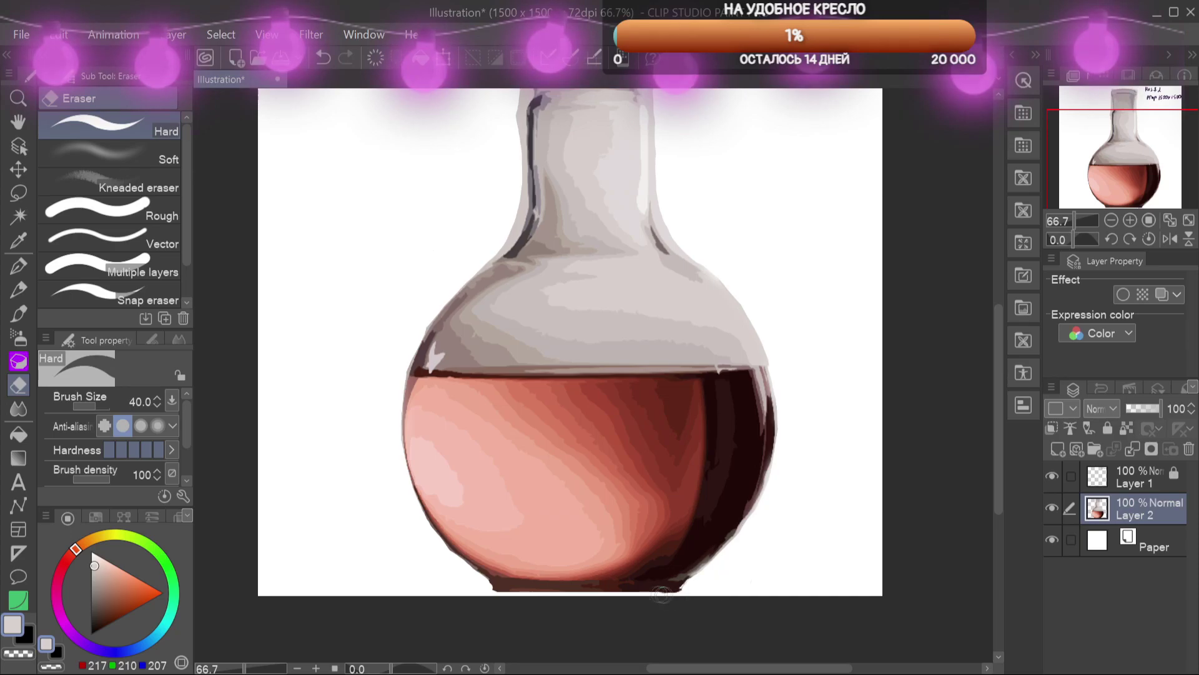
drag(744, 524, 829, 660)
drag(739, 160, 743, 315)
drag(742, 269, 748, 362)
drag(742, 310, 758, 375)
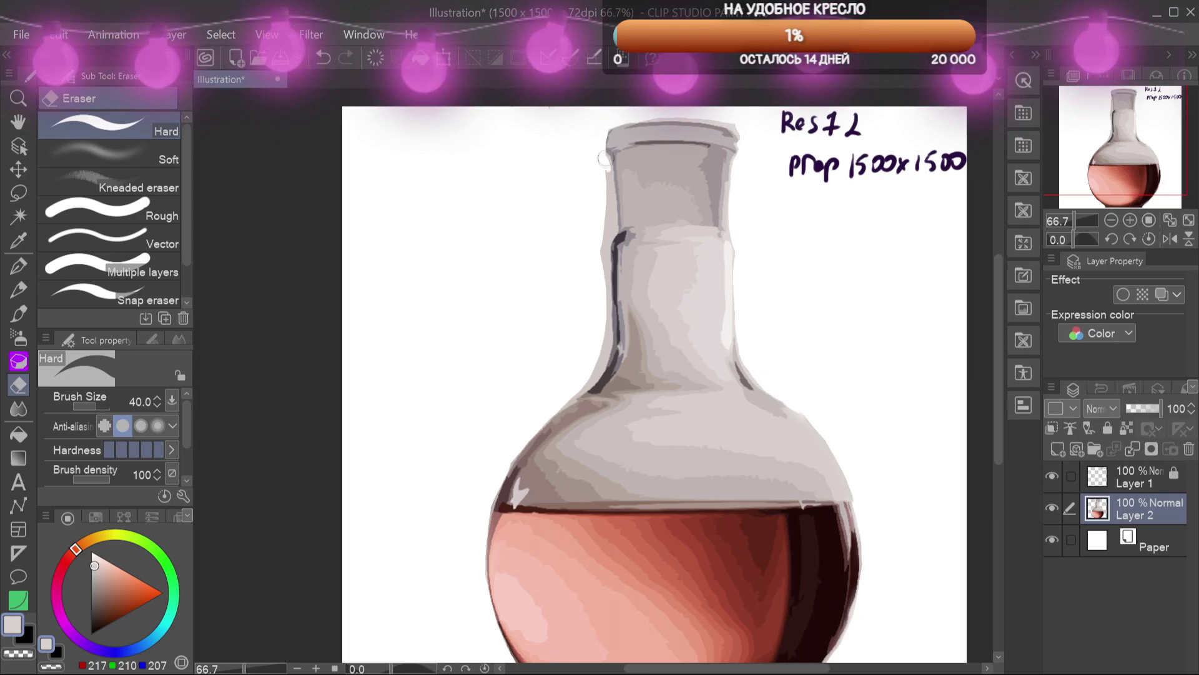
mouse_move(610, 212)
mouse_down()
mouse_move(593, 369)
mouse_move(519, 431)
mouse_up()
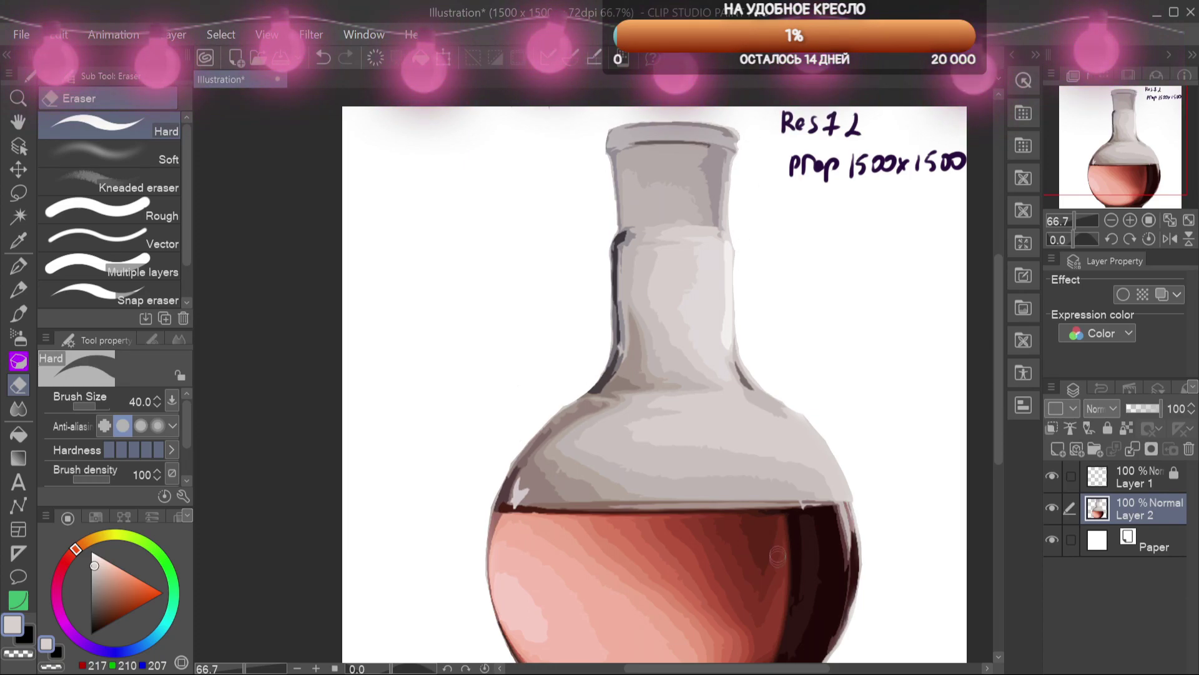
scroll(775, 425, down, 3)
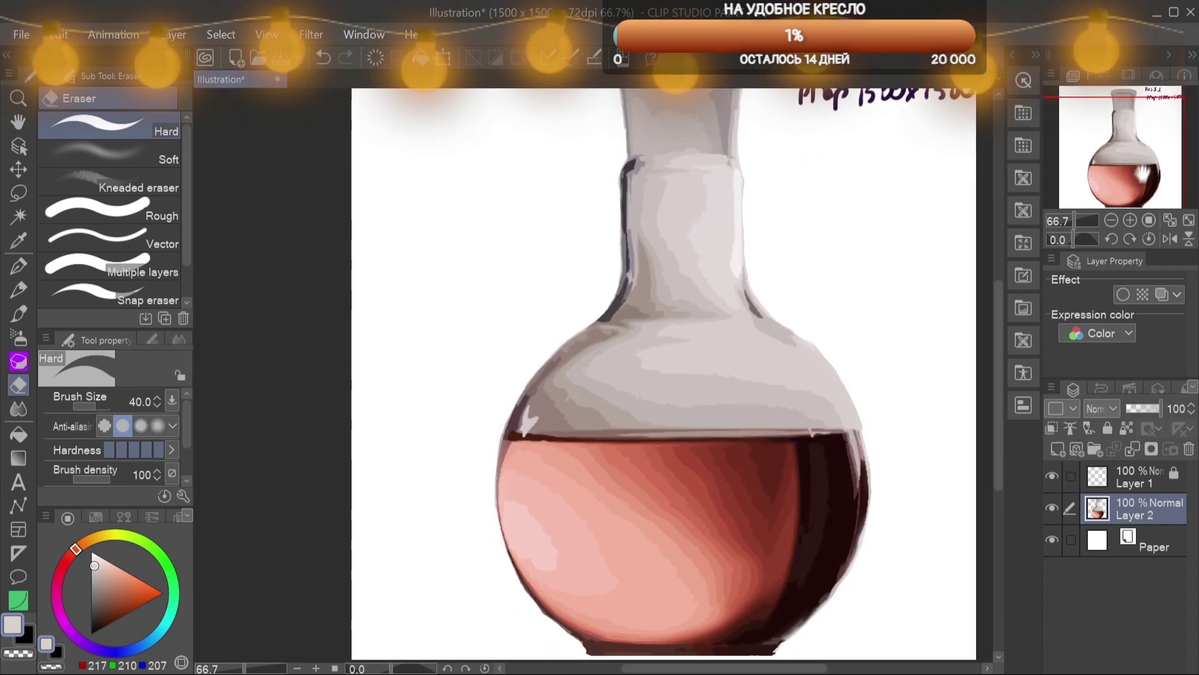
Make the flask's colours warmer and more saturated with a Hue/Saturation/Luminosity correction, and turn the Paper layer grey
click(1110, 171)
key(ctrl+u)
drag(298, 530, 314, 529)
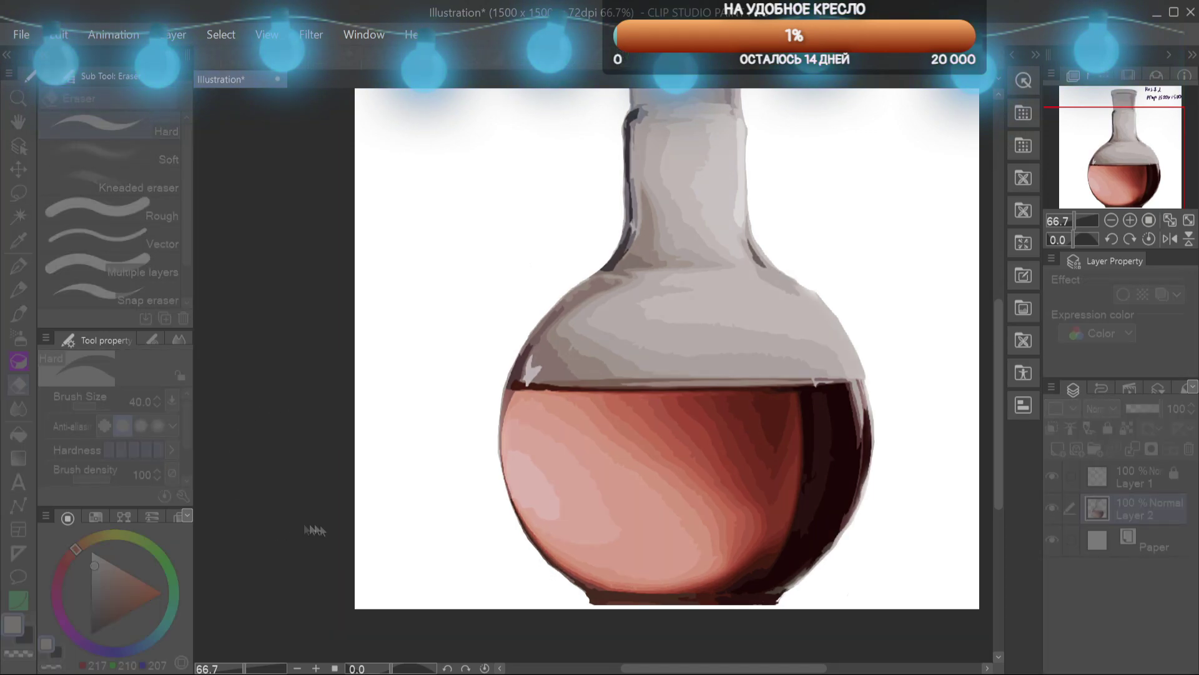
drag(299, 480, 356, 480)
drag(306, 531, 292, 531)
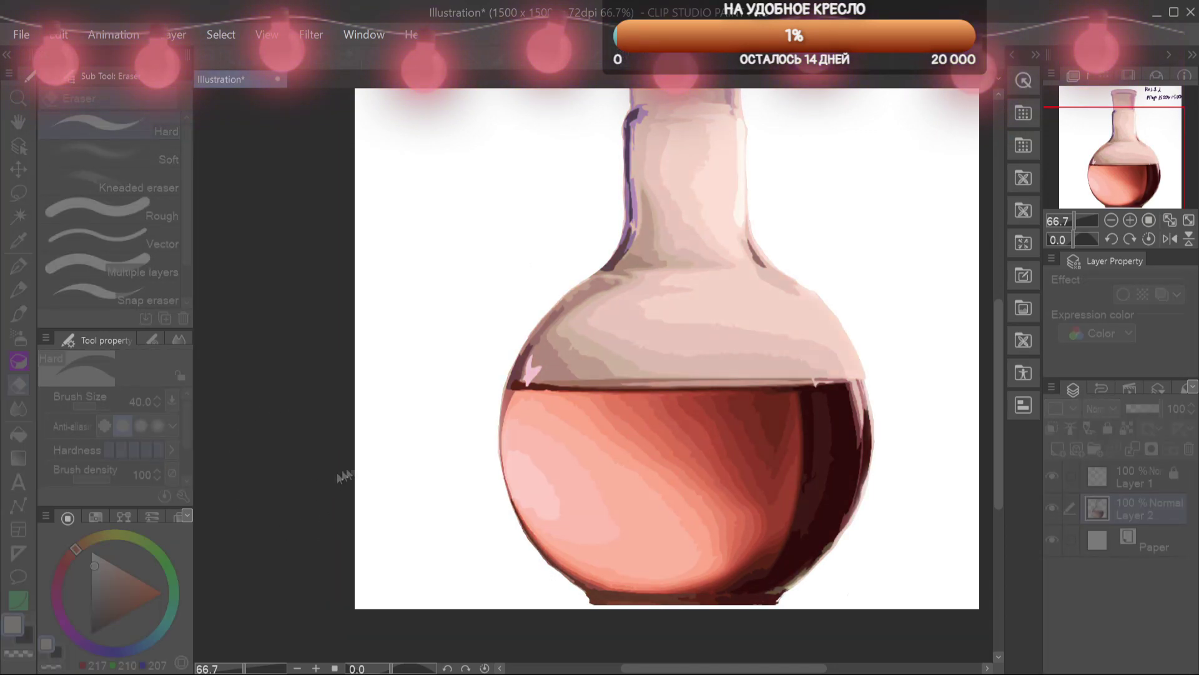
key(Return)
key(alt+bracketleft)
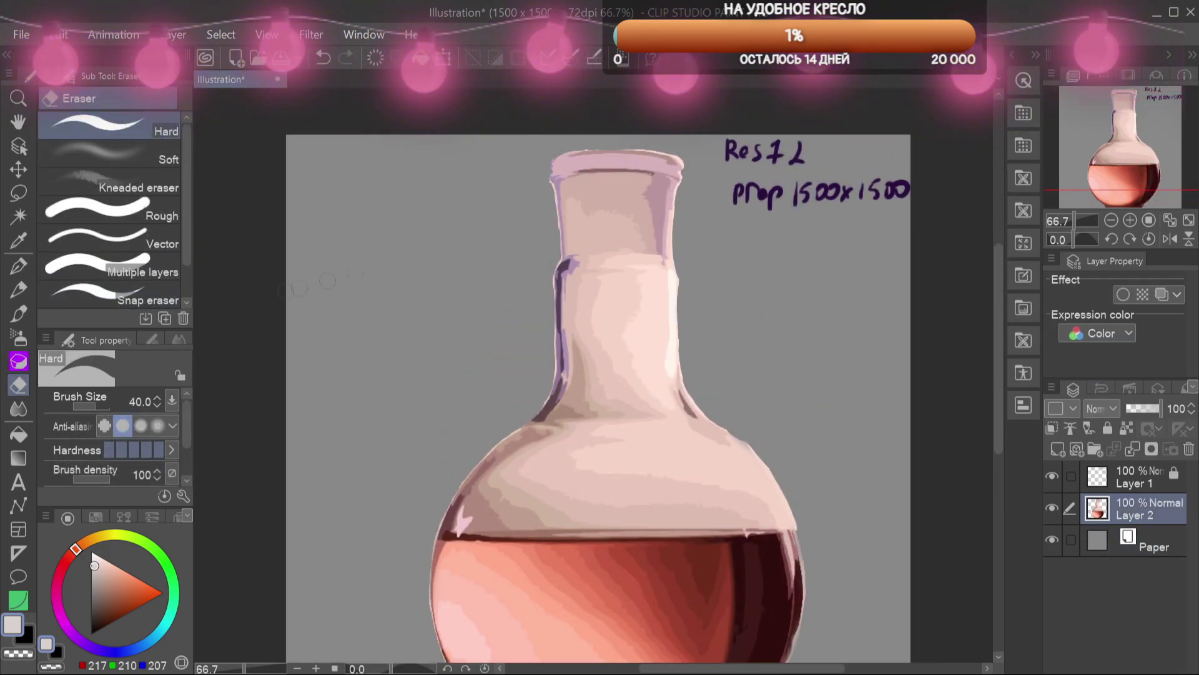
Touch up the flask's rim with Photoshop Brush (hard), using pink sampled from the rim
key(b)
alt+click(572, 153)
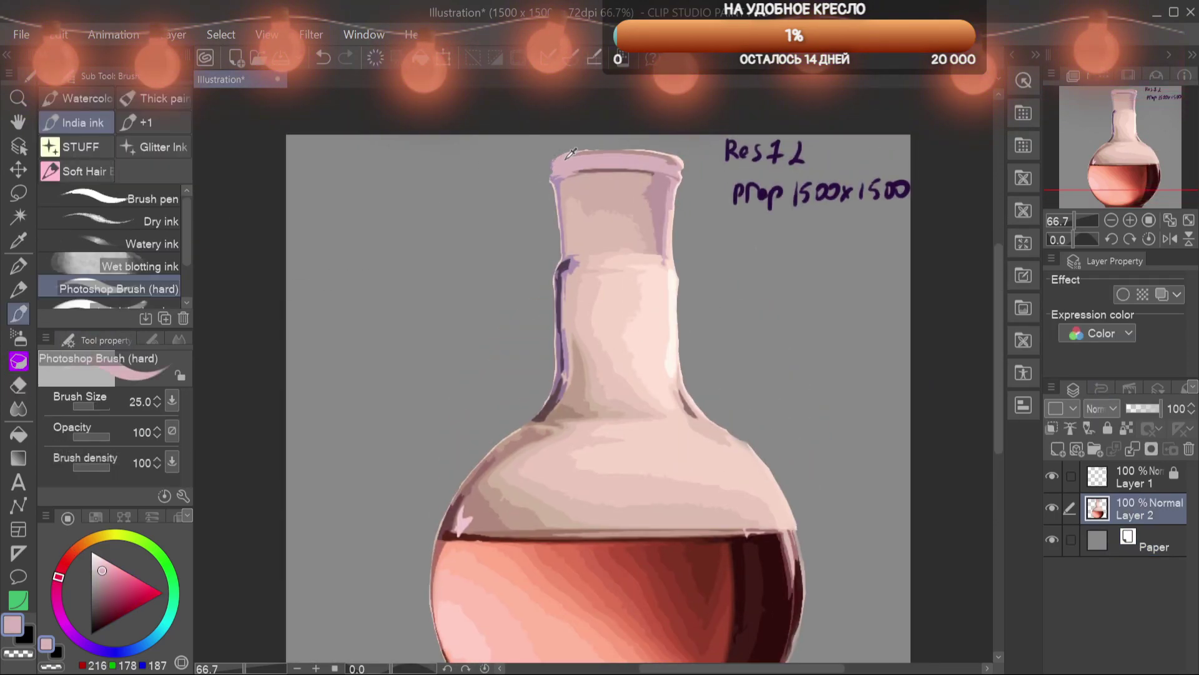
drag(1131, 156, 1128, 167)
scroll(1151, 164, down, 5)
scroll(1151, 171, up, 4)
Unlock Layer 1 and draw a peach (255, 200, 150) light-direction arrow below the note, pointing toward the flask
click(1153, 478)
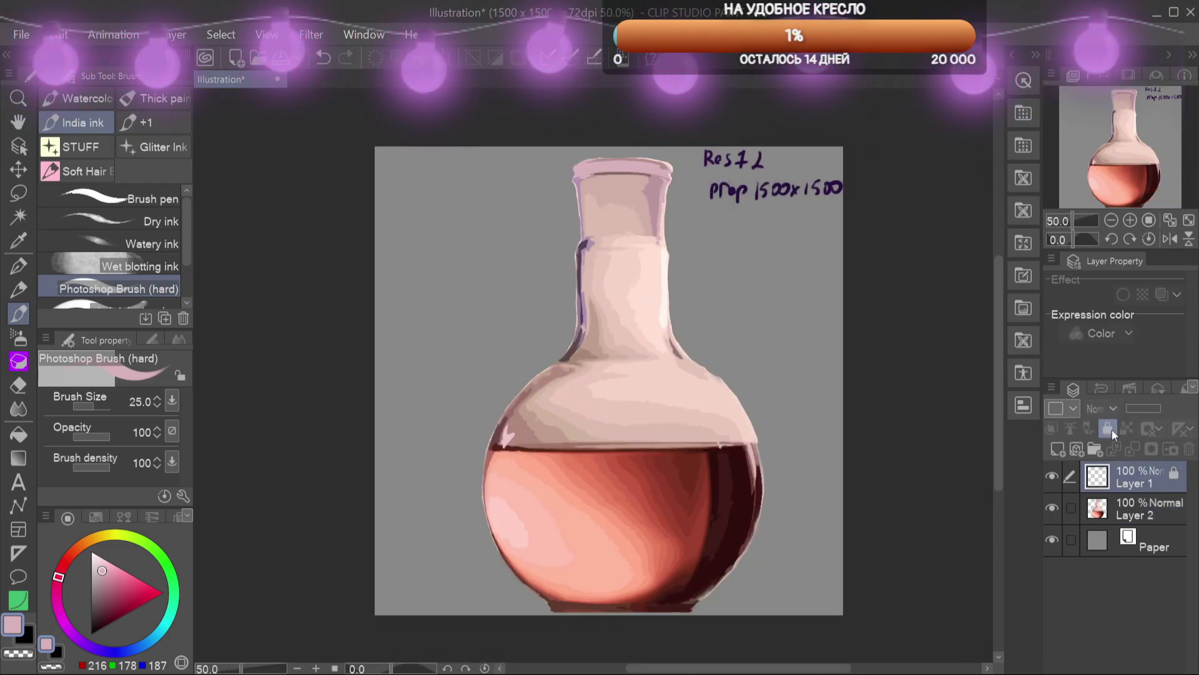
alt+click(794, 178)
click(103, 537)
click(163, 593)
mouse_move(98, 538)
mouse_down()
mouse_move(115, 535)
mouse_move(84, 542)
mouse_up()
click(120, 568)
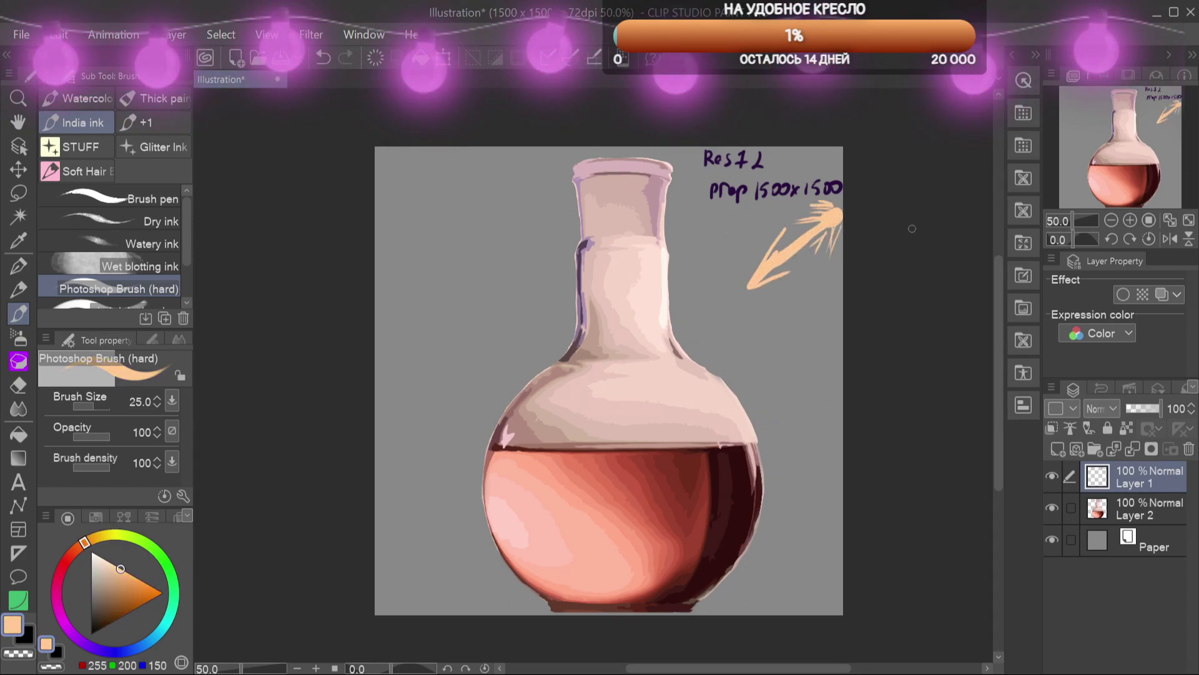
Lock Layer 1 and add a new layer above Layer 2, clipped to the flask
click(1108, 428)
click(1136, 513)
click(1054, 430)
click(1058, 449)
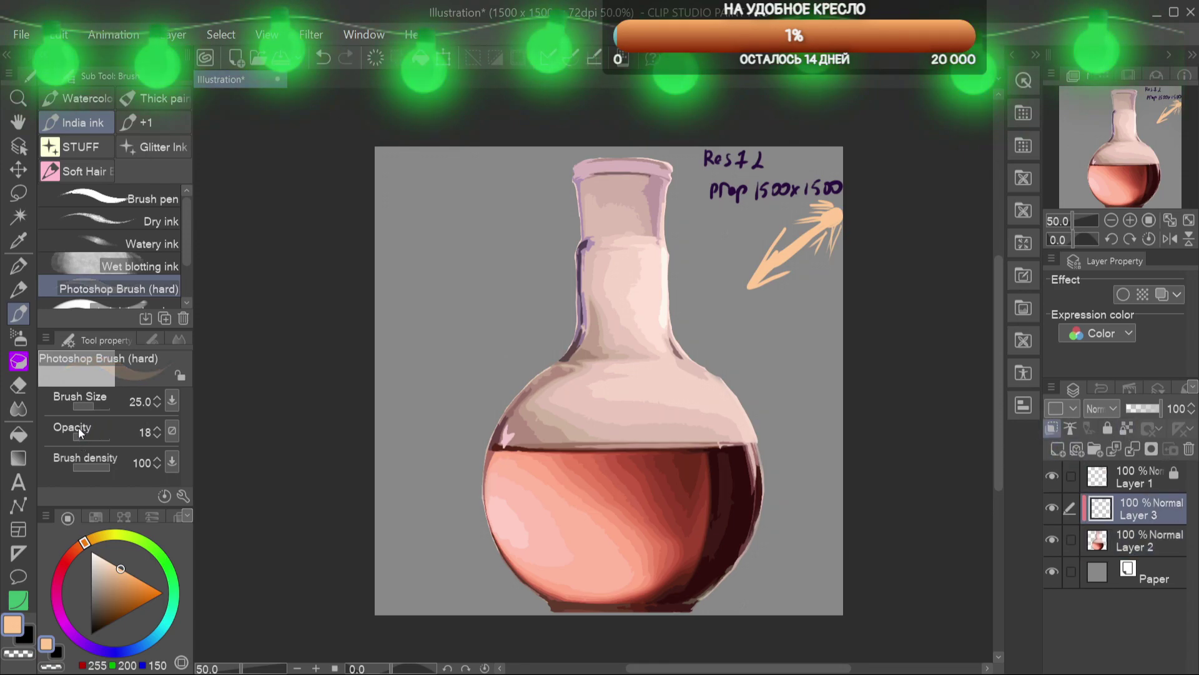
Shade the glass's left shoulder above the liquid with sampled dark brown at brush opacity 18 and sizes 60 to 70
drag(569, 485, 585, 462)
scroll(585, 463, up, 1)
alt+click(572, 323)
alt+click(497, 382)
key(bracketright)
key(bracketright)
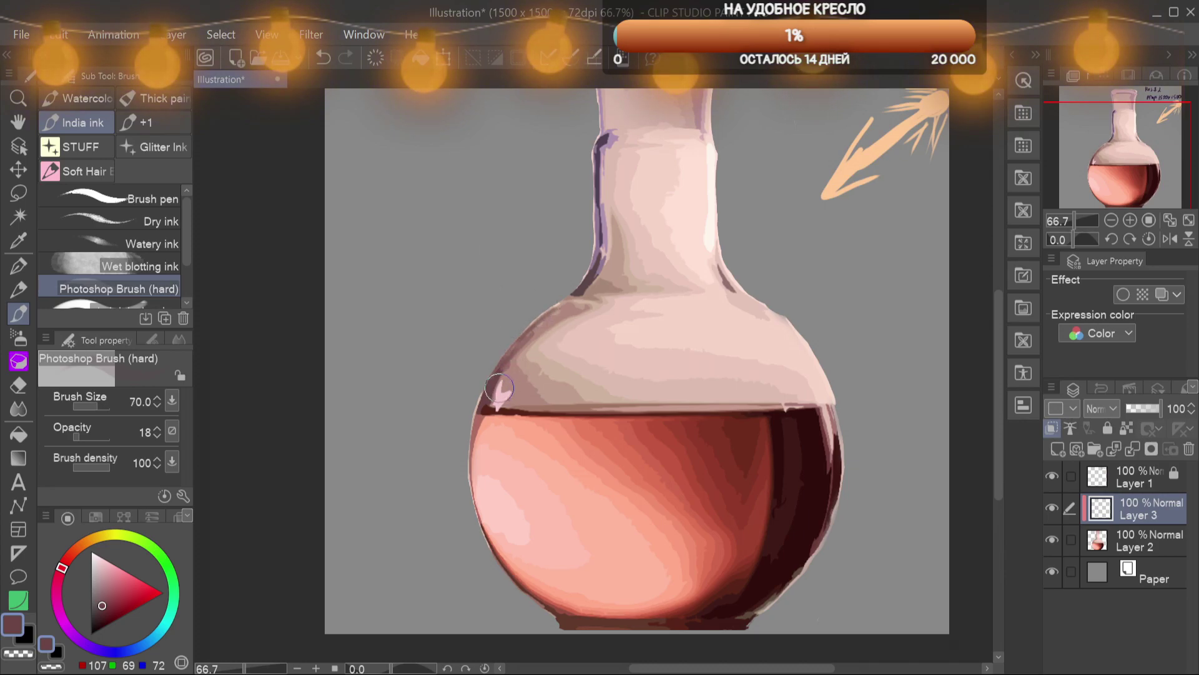
mouse_move(540, 337)
mouse_down()
mouse_move(494, 400)
mouse_move(543, 406)
mouse_move(505, 403)
mouse_up()
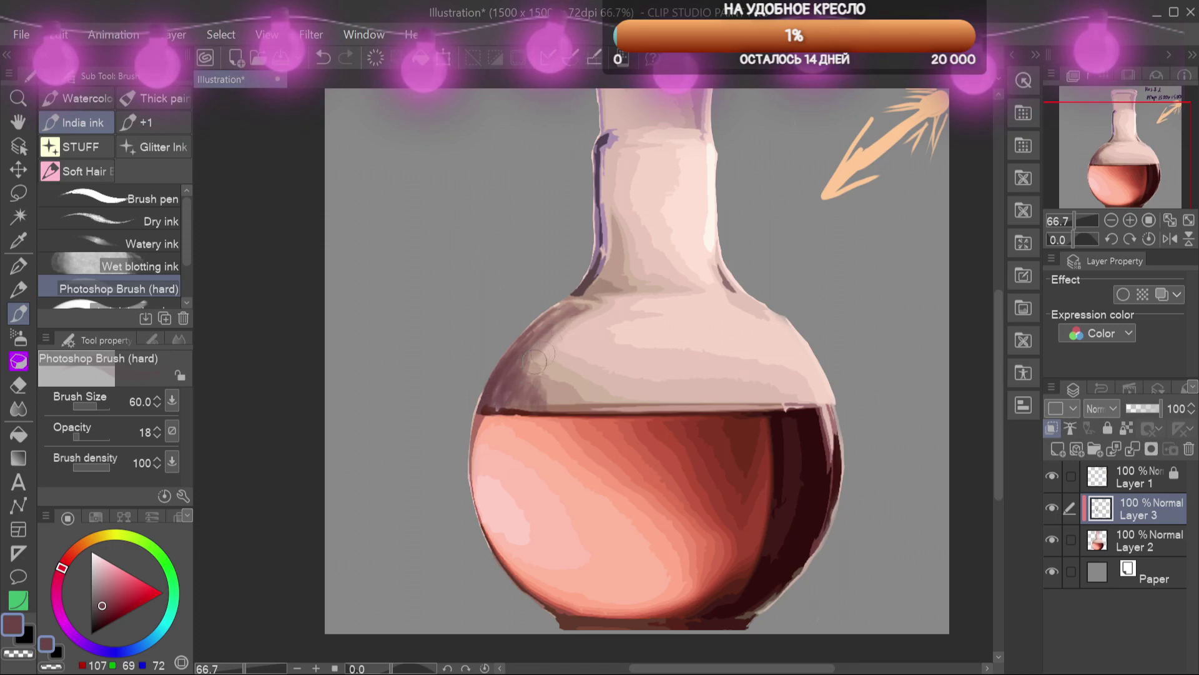
mouse_move(548, 356)
mouse_down()
mouse_move(581, 313)
mouse_move(569, 400)
mouse_move(556, 375)
mouse_up()
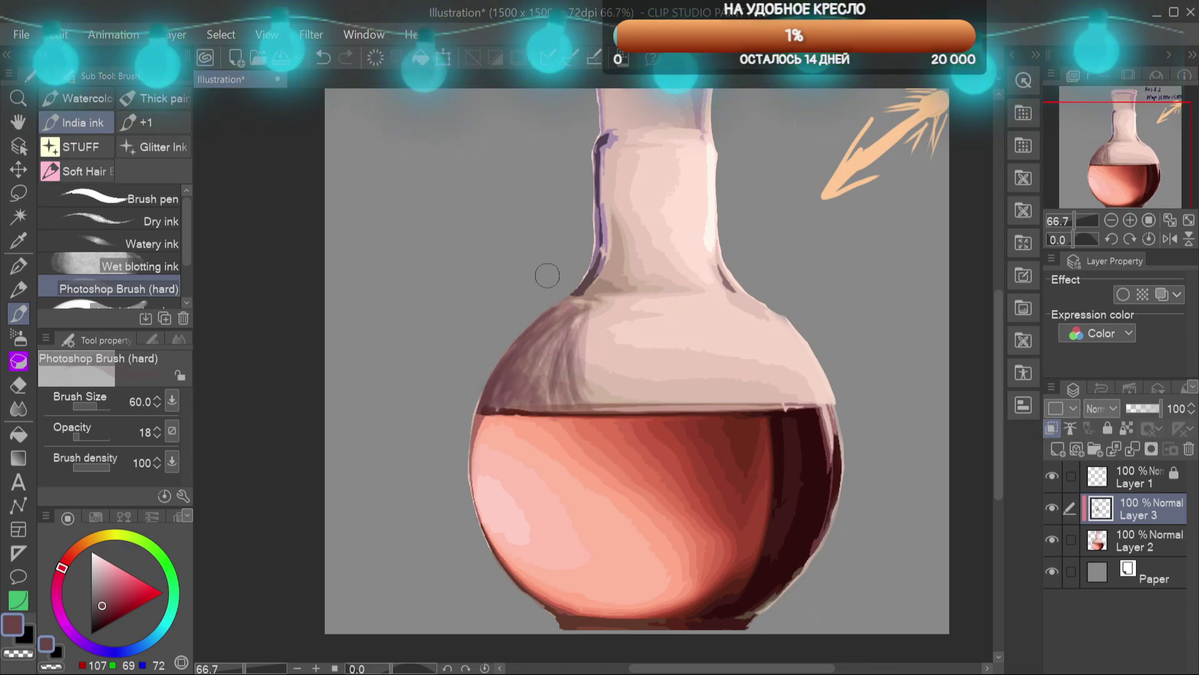
Extend the shading from the neck's base to the middle of the shoulder with sampled beige-brown at brush size 150
alt+click(589, 285)
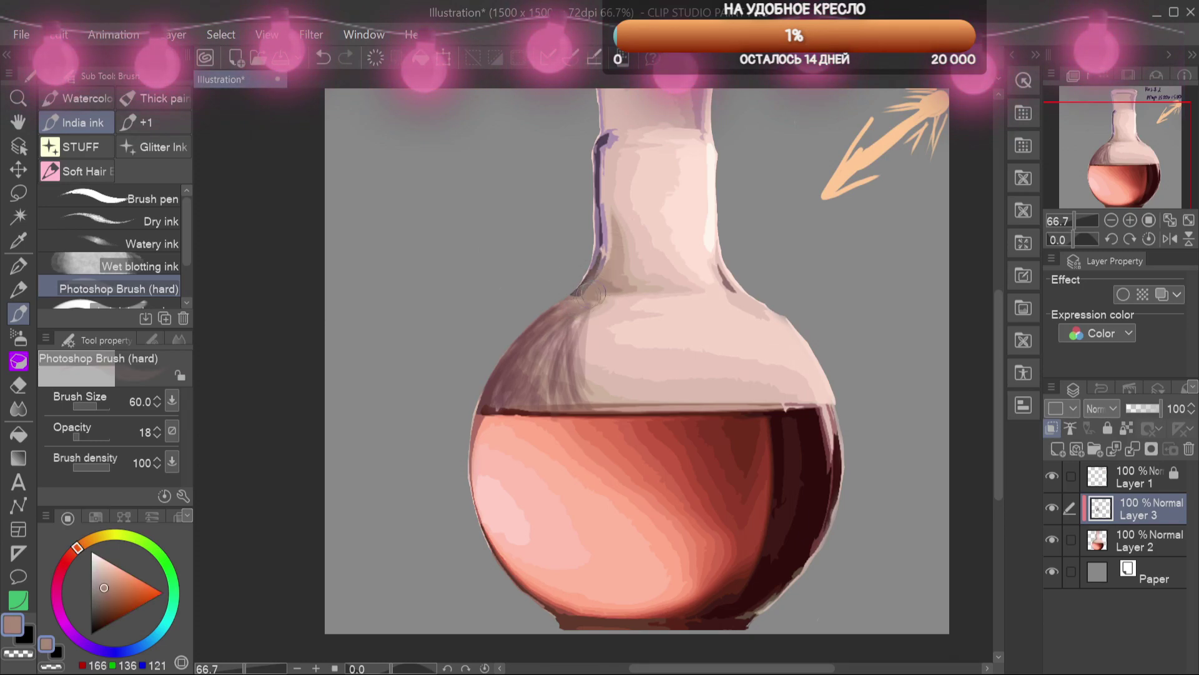
drag(625, 230, 594, 377)
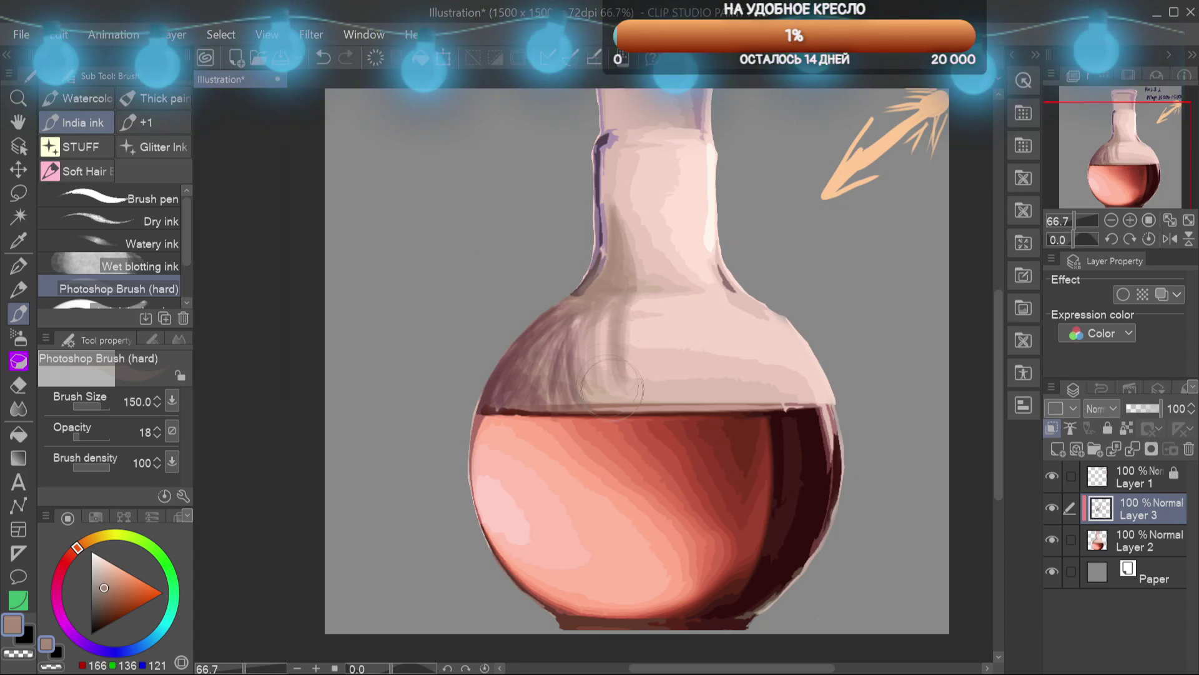
drag(626, 309, 618, 374)
drag(606, 331, 594, 372)
alt+click(517, 379)
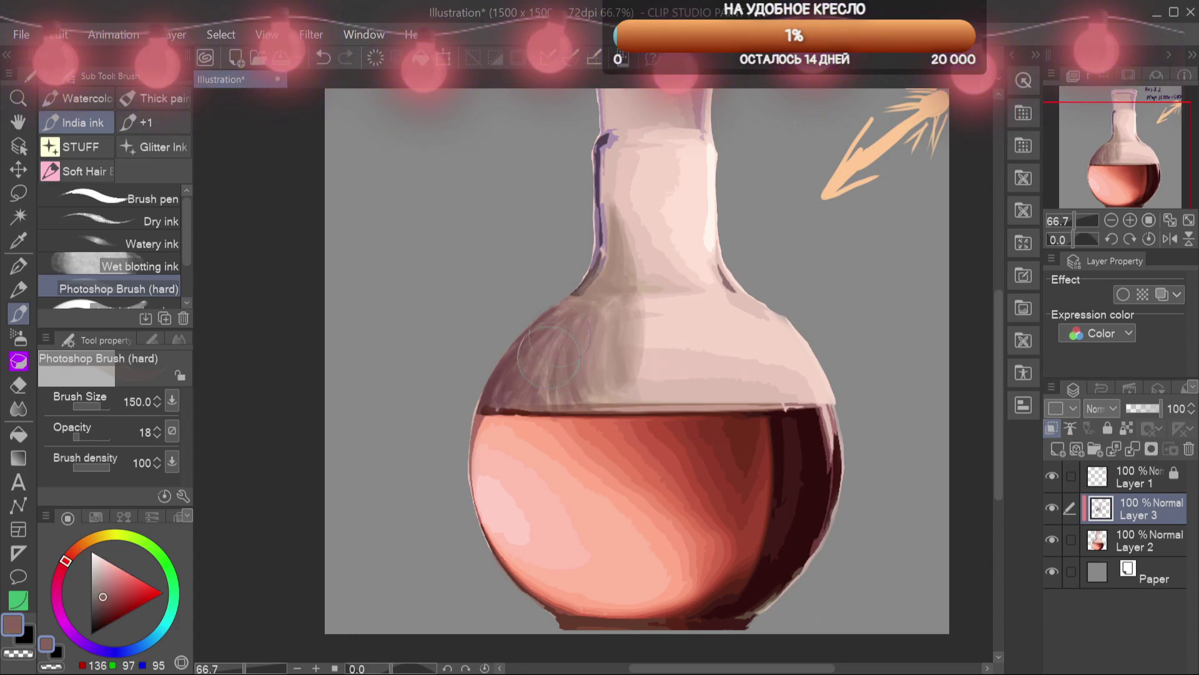
Smooth the neck and the right shoulder with light pink and cream tones sampled from the glass at brush size 150
alt+click(618, 159)
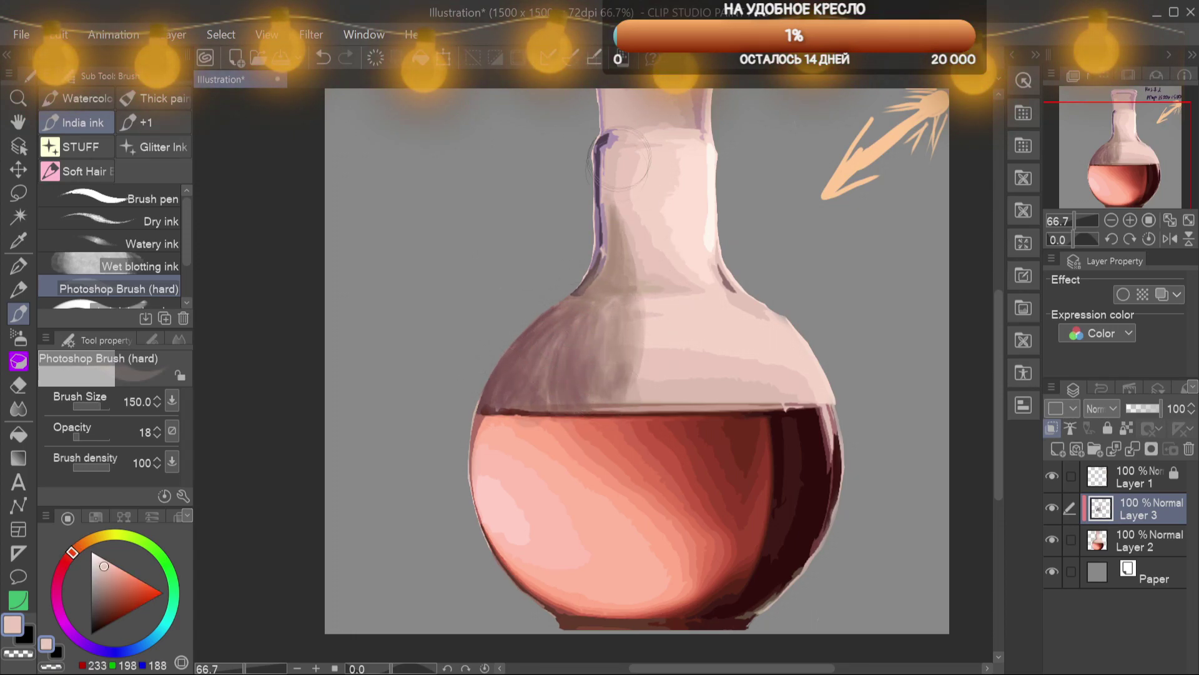
drag(636, 181, 653, 281)
alt+click(701, 337)
alt+click(725, 262)
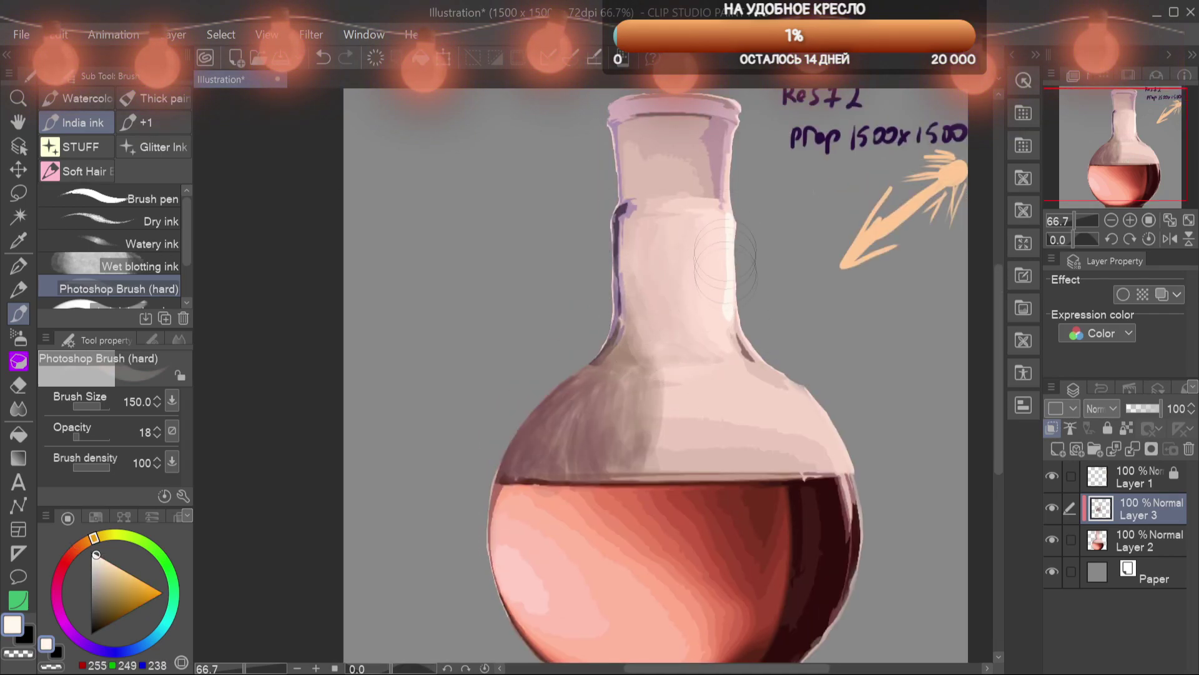
alt+click(719, 328)
drag(727, 337, 750, 364)
drag(742, 288, 743, 362)
drag(659, 265, 706, 420)
drag(829, 409, 911, 378)
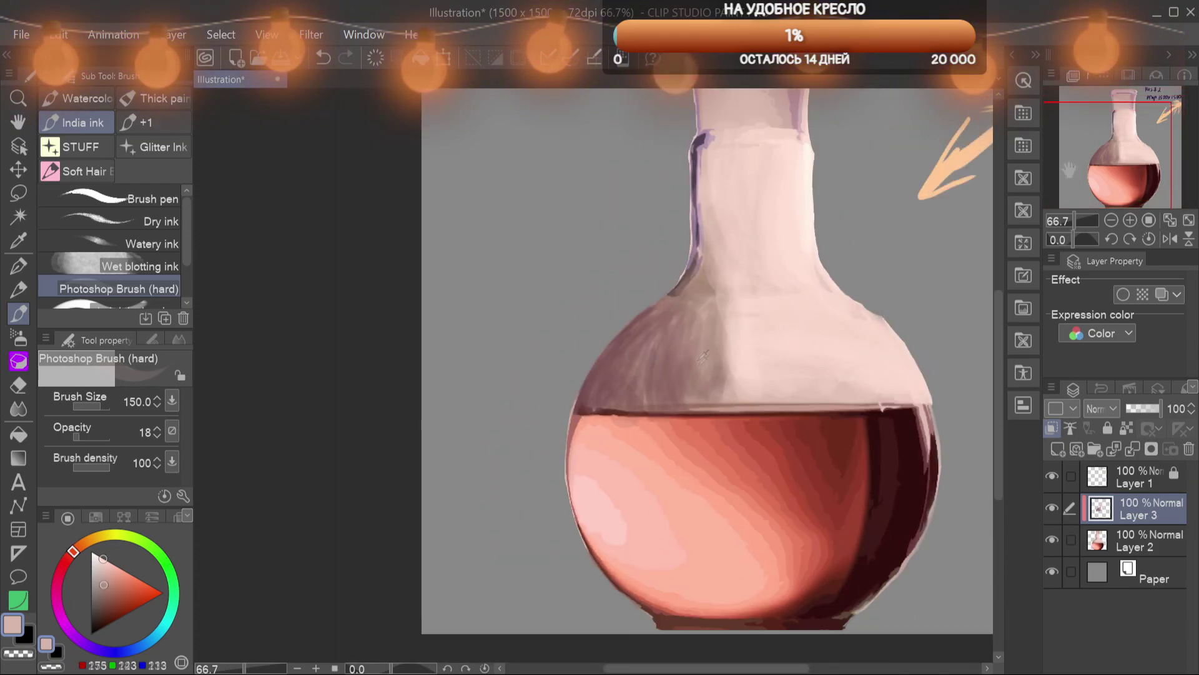
Paint a soft purple-grey shadow over the hard dark outline on the neck's left edge
alt+click(695, 263)
alt+click(692, 268)
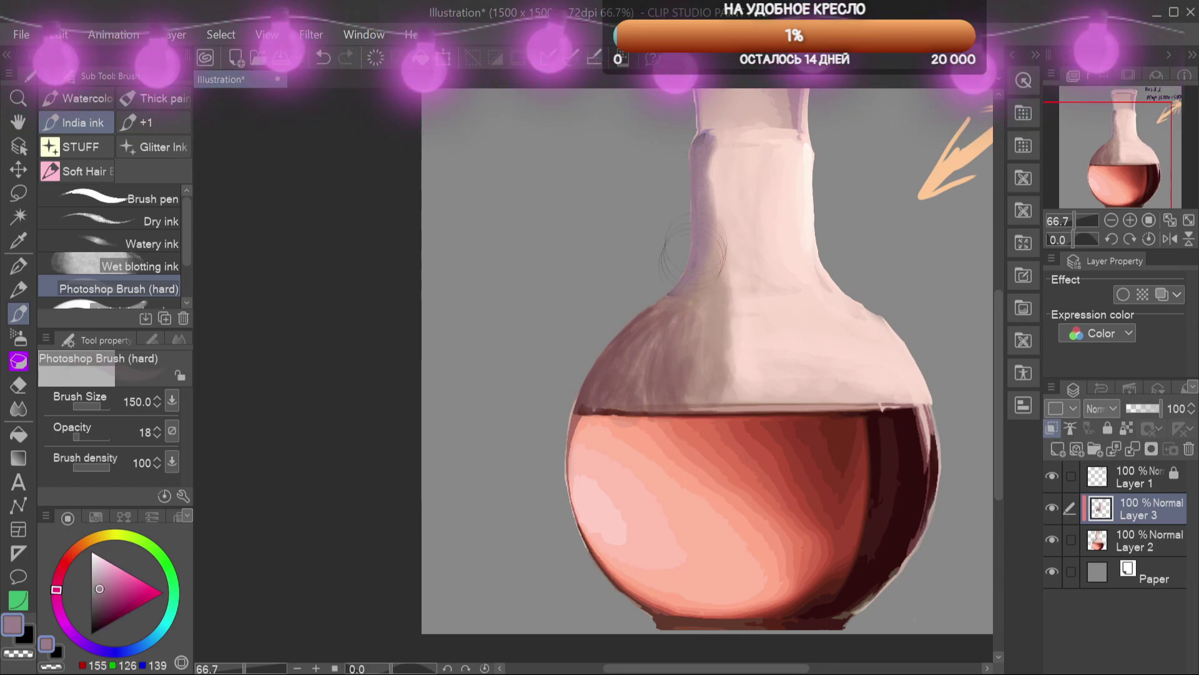
mouse_move(695, 151)
mouse_down()
mouse_move(711, 165)
mouse_move(688, 209)
mouse_up()
Blend the liquid's banded colours with sampled salmon-red strokes, enlarging the brush to 200 for the lower right side
drag(523, 410, 560, 331)
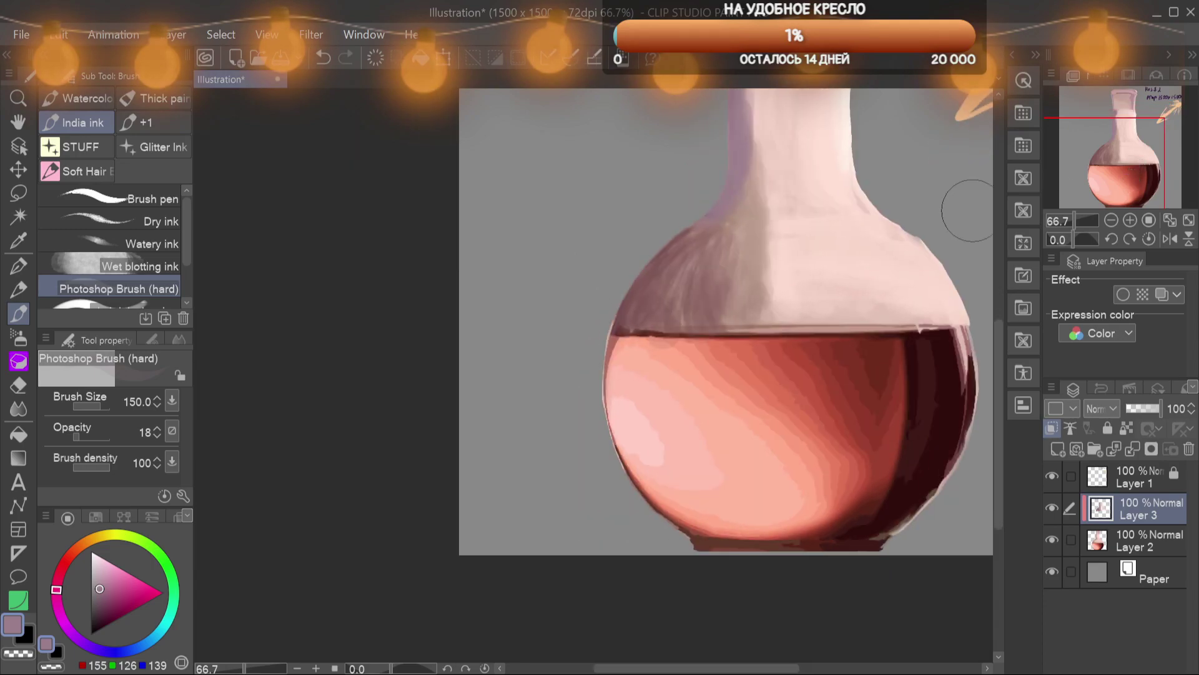
alt+click(613, 384)
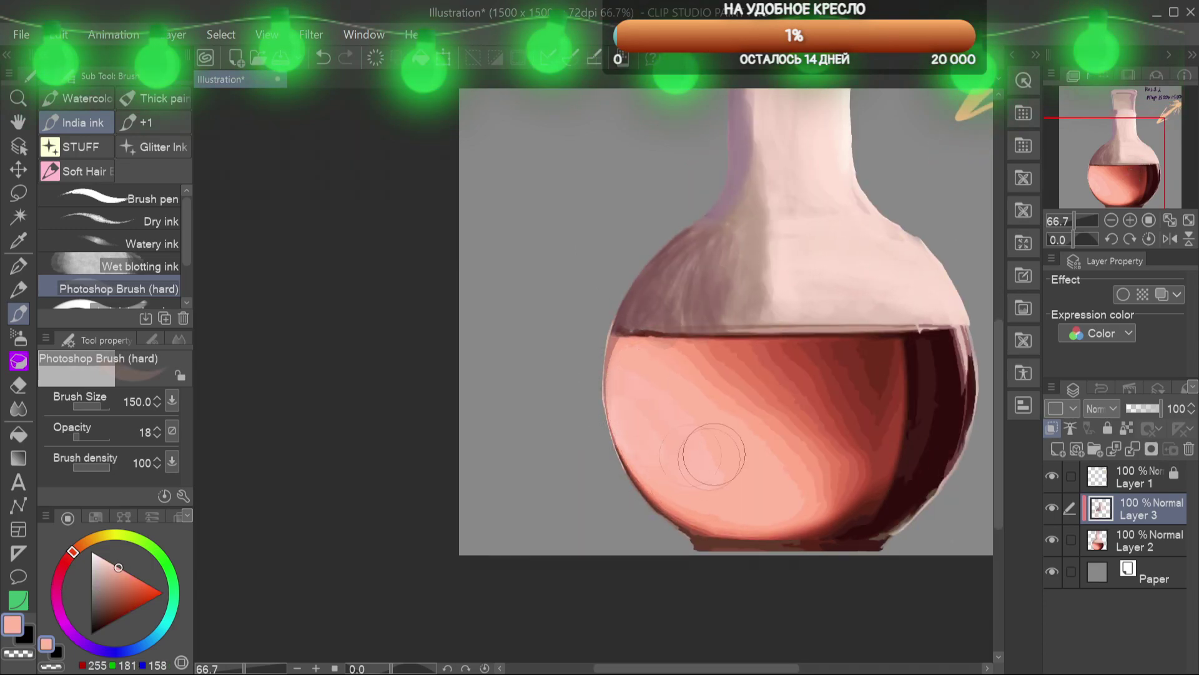
alt+click(800, 370)
mouse_move(631, 375)
mouse_down()
mouse_move(687, 487)
mouse_move(728, 475)
mouse_up()
drag(687, 387, 740, 471)
drag(712, 406, 790, 459)
key(])
key(])
drag(899, 499, 874, 512)
Store the liquid's dark red as the sub colour and cover the whole liquid evenly with salmon-red (221, 111, 84)
click(28, 640)
alt+click(937, 400)
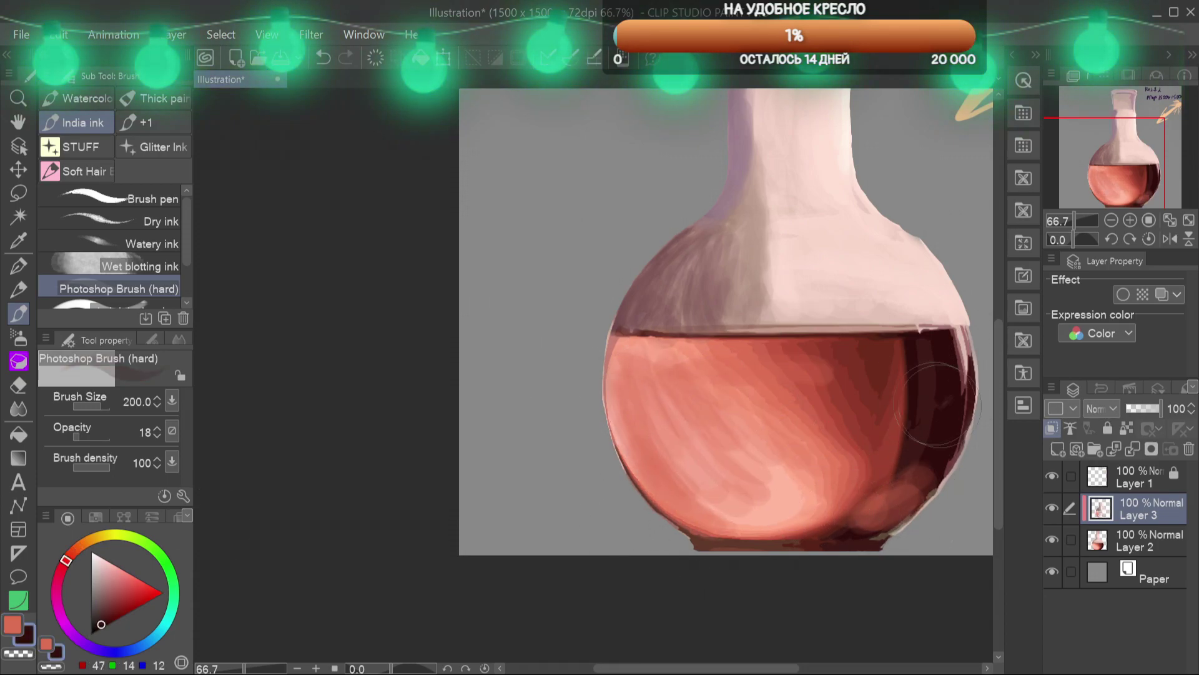
click(13, 625)
mouse_move(868, 365)
mouse_down()
mouse_move(824, 359)
mouse_move(859, 369)
mouse_move(965, 358)
mouse_move(918, 449)
mouse_move(837, 531)
mouse_move(925, 399)
mouse_move(871, 375)
mouse_move(806, 487)
mouse_move(943, 362)
mouse_move(899, 500)
mouse_move(868, 359)
mouse_up()
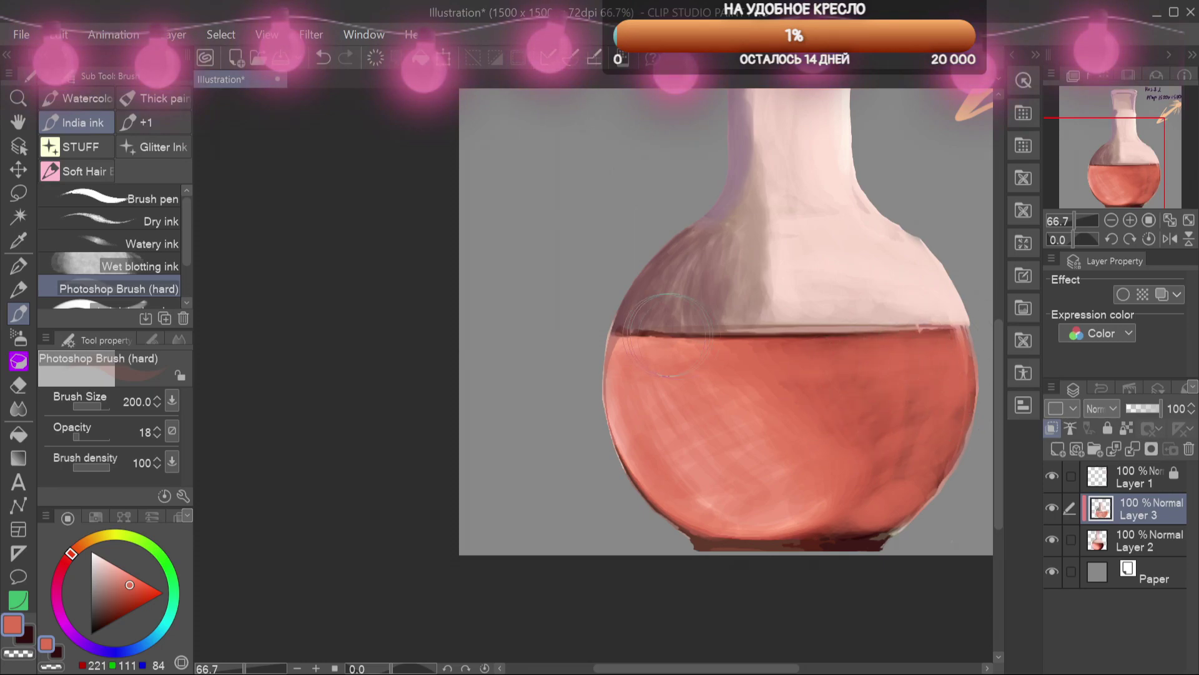
mouse_move(793, 463)
mouse_down()
mouse_move(718, 406)
mouse_move(656, 438)
mouse_move(743, 493)
mouse_up()
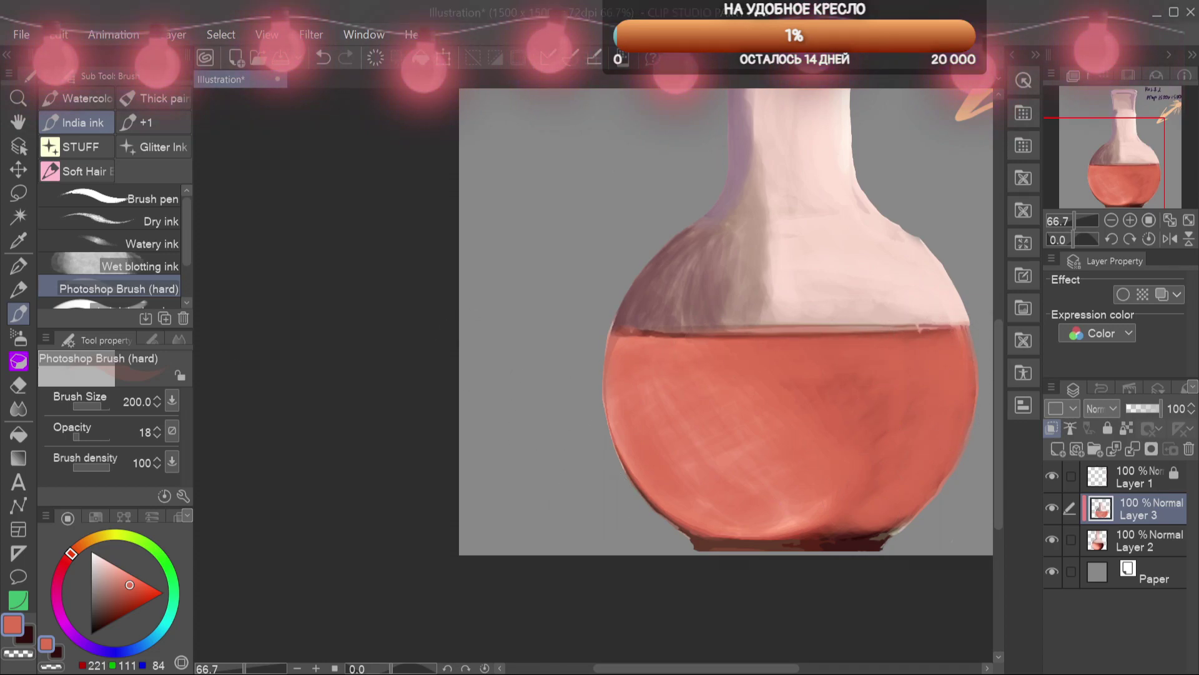
drag(850, 505, 775, 531)
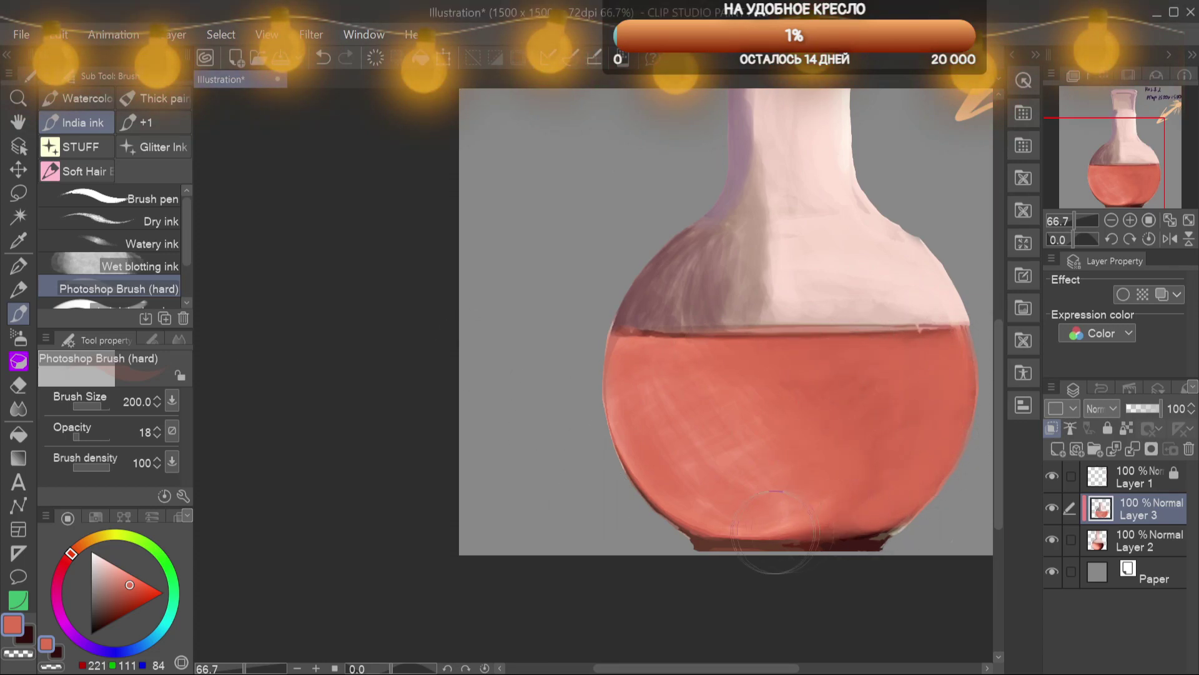
drag(1136, 197, 1170, 168)
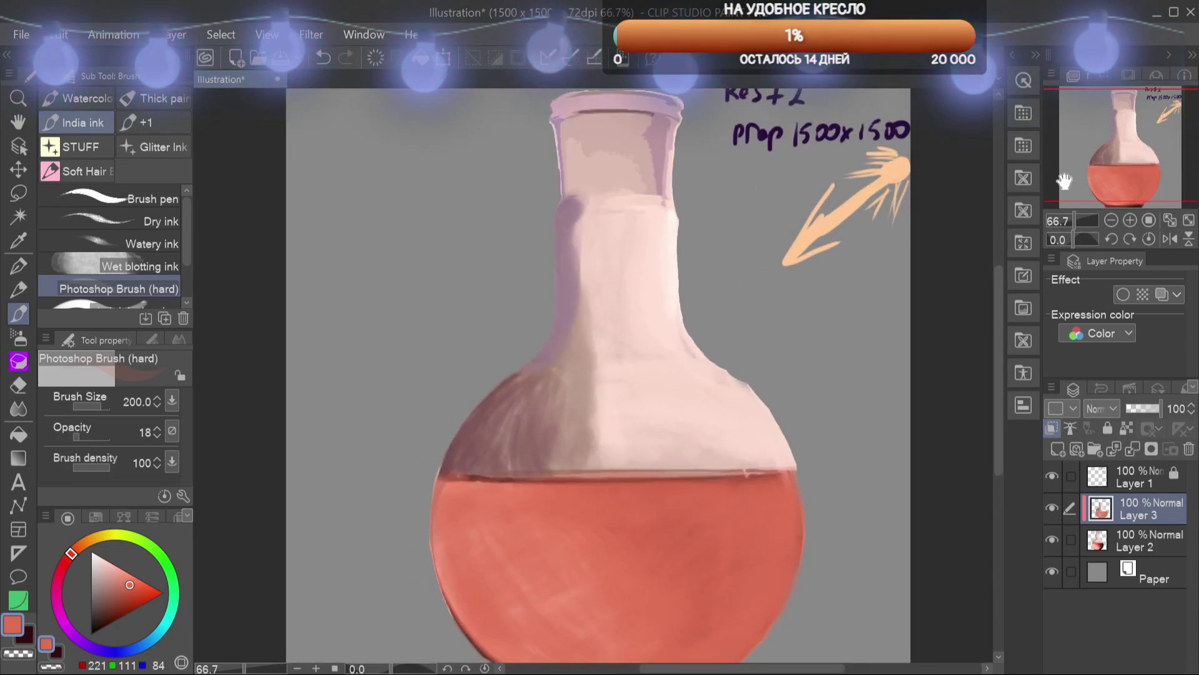
scroll(947, 271, down, 1)
drag(624, 384, 684, 381)
mouse_move(762, 525)
mouse_down()
mouse_move(662, 583)
mouse_move(624, 544)
mouse_up()
Unlock Layer 1, scale up its note and arrow, lock it again, and return to Layer 3
drag(1097, 167, 1101, 173)
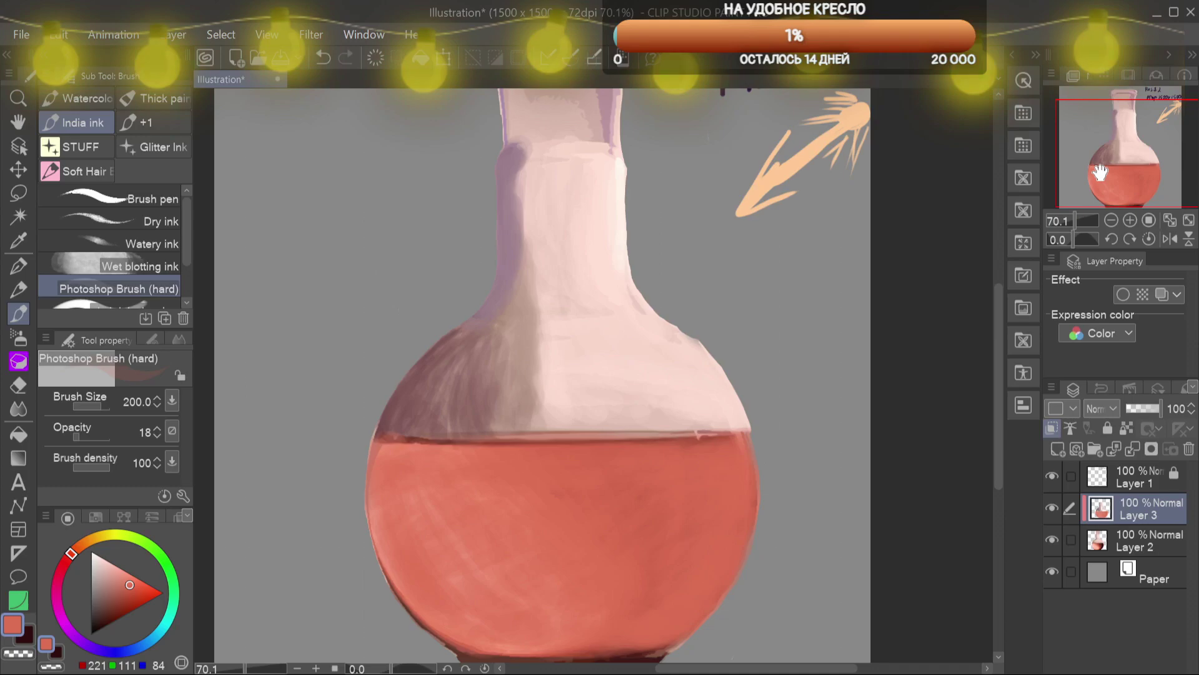
click(1139, 476)
drag(1157, 148, 1159, 118)
click(1107, 428)
key(ctrl+t)
drag(665, 368, 589, 446)
drag(694, 368, 726, 378)
drag(894, 318, 834, 321)
mouse_move(773, 354)
mouse_down()
mouse_move(810, 329)
mouse_move(794, 329)
mouse_up()
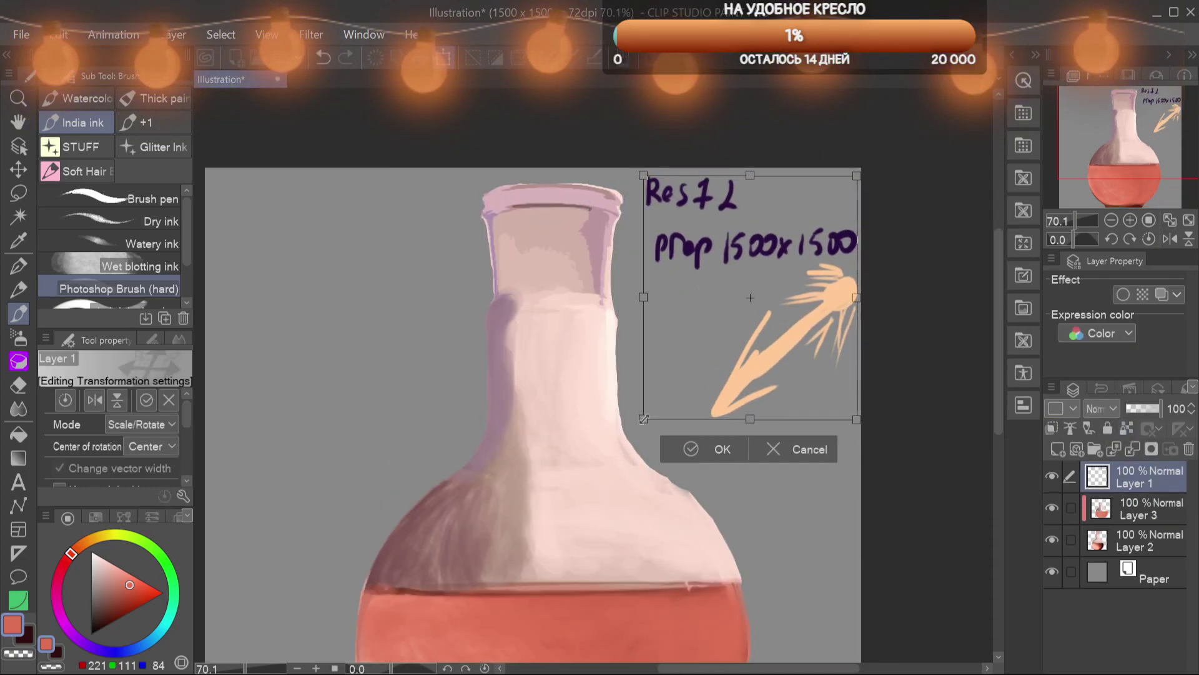
drag(643, 418, 623, 442)
drag(748, 346, 757, 346)
key(Return)
click(1107, 428)
drag(1129, 135, 1119, 166)
click(1140, 509)
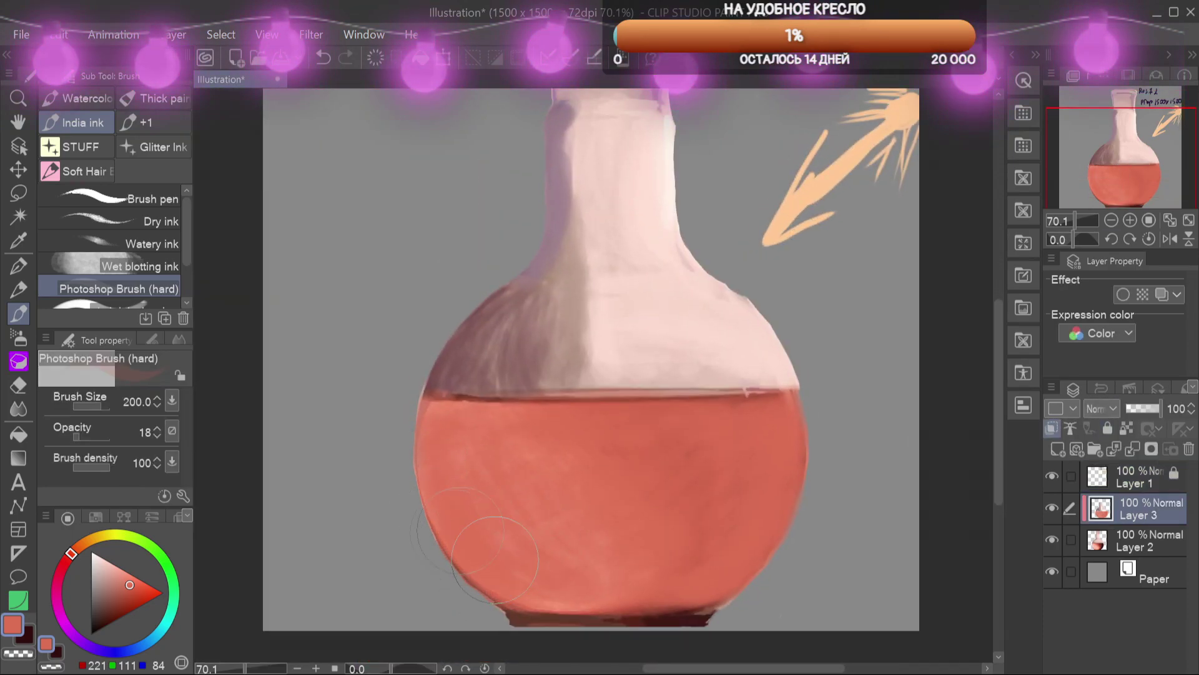
Paint translucent dark red-brown (47, 14, 12) shadow strokes down the left side of the liquid
click(27, 636)
mouse_move(445, 415)
mouse_down()
mouse_move(467, 531)
mouse_move(517, 584)
mouse_up()
drag(429, 450, 515, 565)
drag(491, 491, 541, 584)
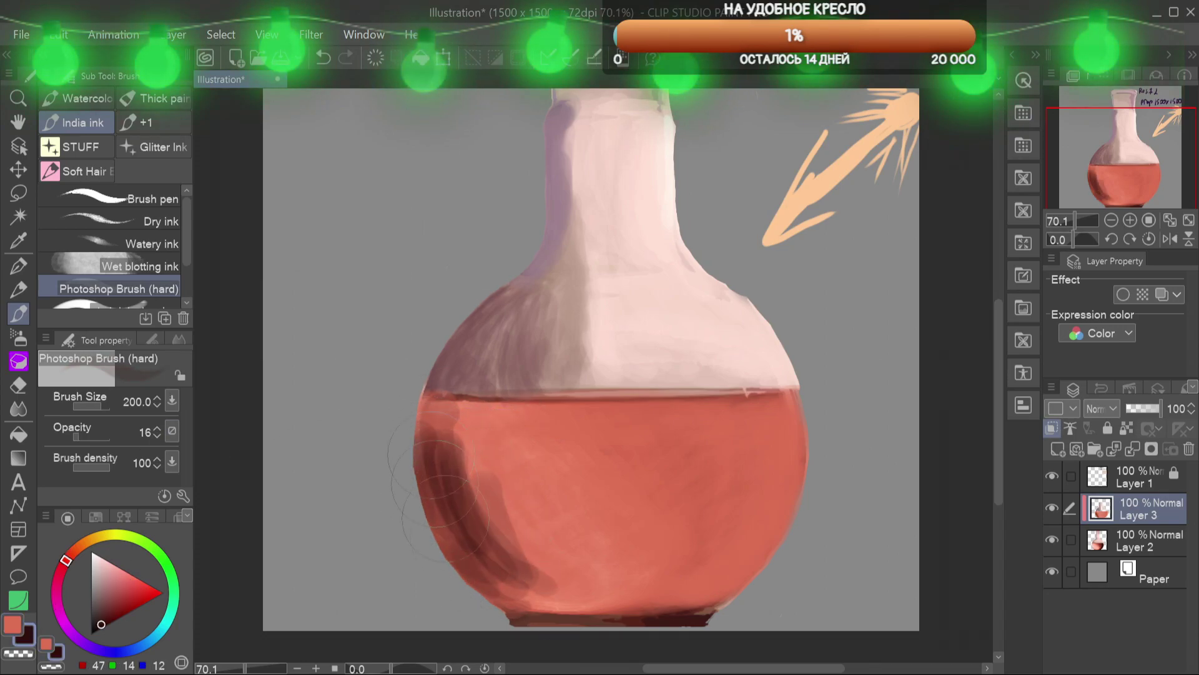
drag(432, 434, 496, 578)
drag(442, 431, 562, 582)
drag(491, 449, 582, 572)
Blend the dark shadow on the liquid's left side with sampled salmon-red and mid-tone strokes
alt+click(688, 466)
drag(452, 446, 489, 518)
drag(439, 442, 530, 571)
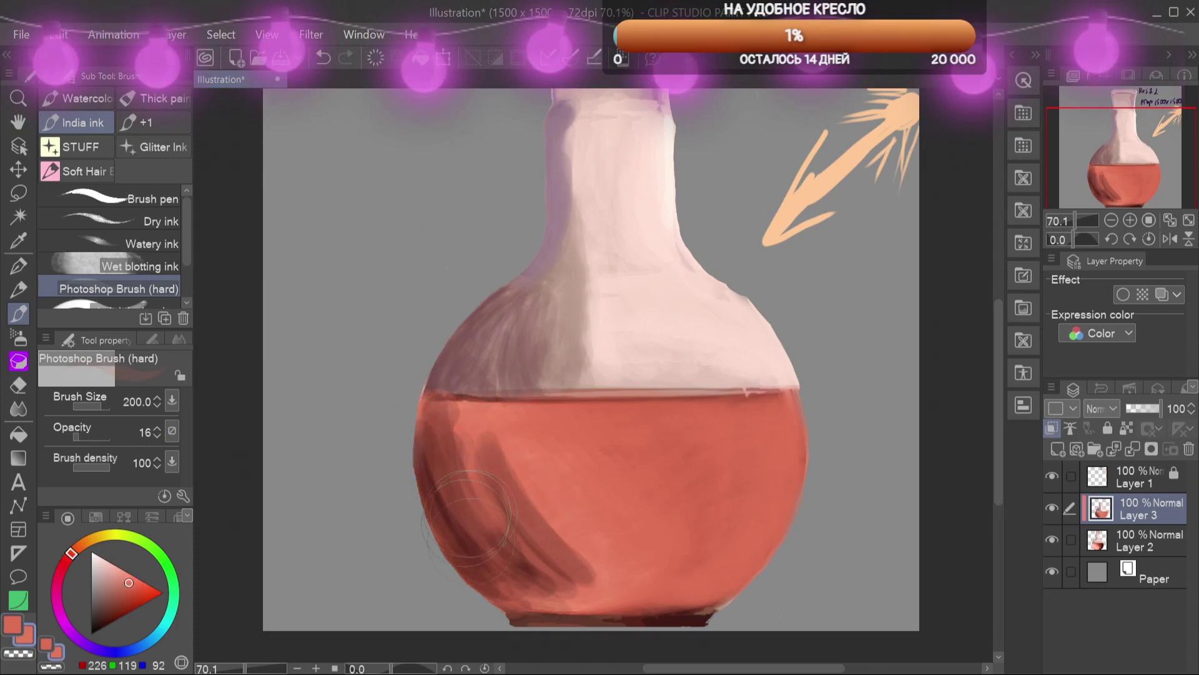
drag(508, 530, 409, 494)
drag(494, 546, 474, 481)
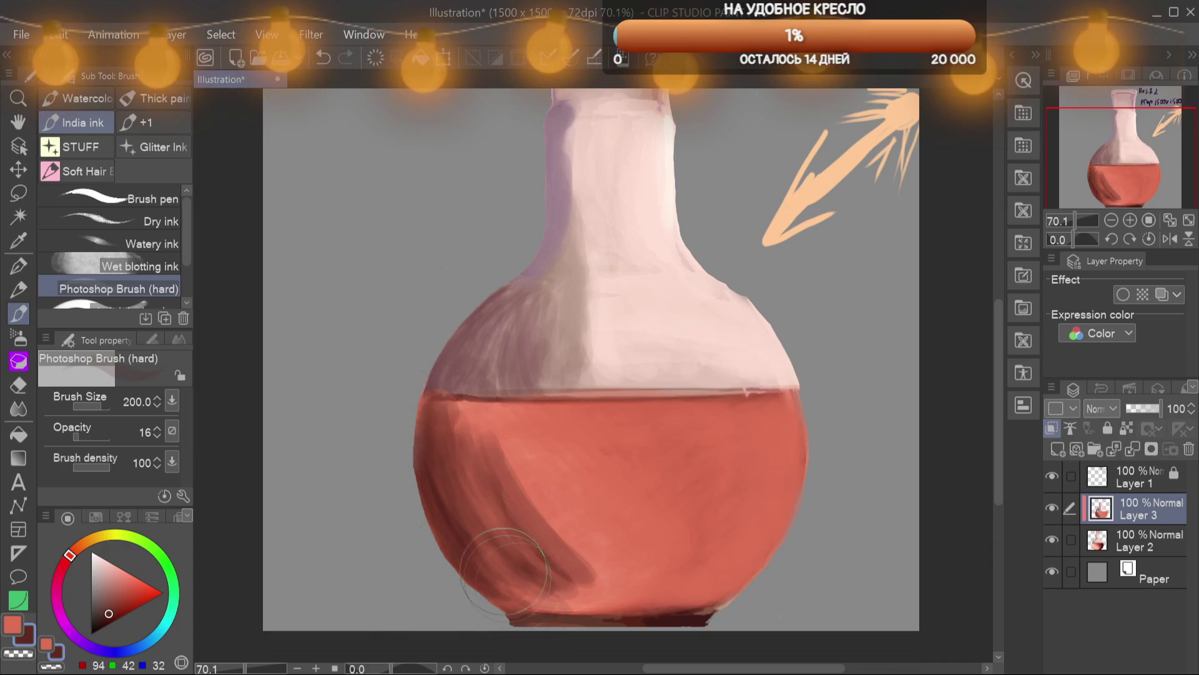
Paint over the flask's base and soften the liquid's left shadow with a sampled red
mouse_move(500, 614)
mouse_down()
mouse_move(507, 602)
mouse_move(646, 626)
mouse_up()
alt+click(514, 442)
mouse_move(513, 444)
mouse_down()
mouse_move(482, 467)
mouse_move(549, 556)
mouse_up()
drag(473, 502, 468, 540)
Soften the shadow on the glass shoulder with sampled pale pink and rework the liquid's upper edge with sampled dark red
drag(550, 350, 552, 439)
alt+click(594, 356)
mouse_move(584, 363)
mouse_down()
mouse_move(575, 225)
mouse_move(571, 375)
mouse_move(512, 424)
mouse_move(531, 437)
mouse_move(473, 425)
mouse_move(463, 466)
mouse_up()
mouse_move(531, 424)
mouse_down()
mouse_move(512, 469)
mouse_move(537, 490)
mouse_move(759, 480)
mouse_up()
alt+click(470, 487)
drag(469, 499, 625, 495)
Reduce the brush to 100 and smooth the blotches on the collar and rim with sampled pink tones
key(bracketleft)
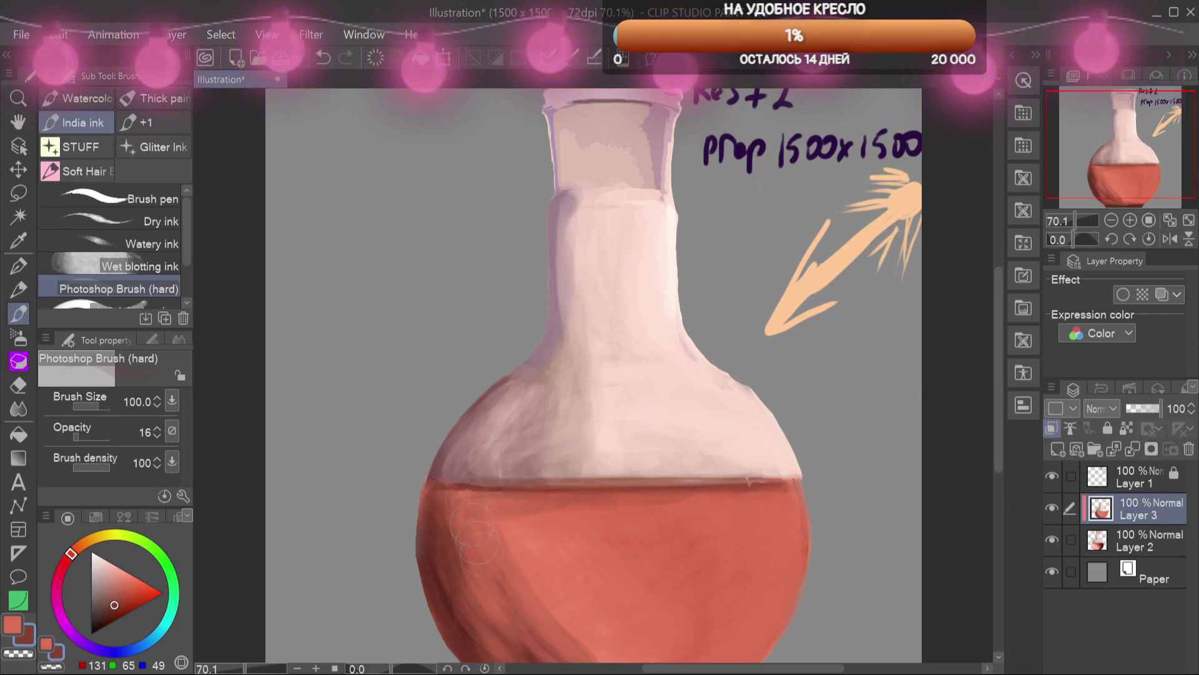
scroll(463, 655, up, 1)
alt+click(670, 287)
alt+click(627, 291)
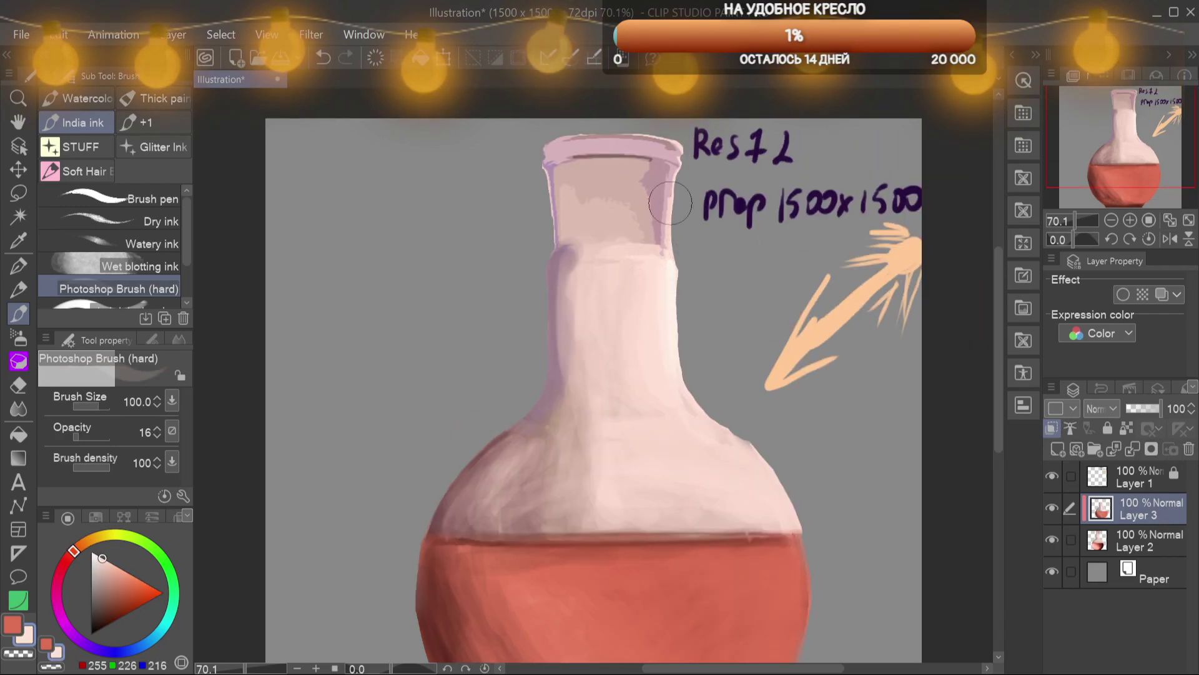
scroll(633, 261, up, 3)
alt+click(629, 266)
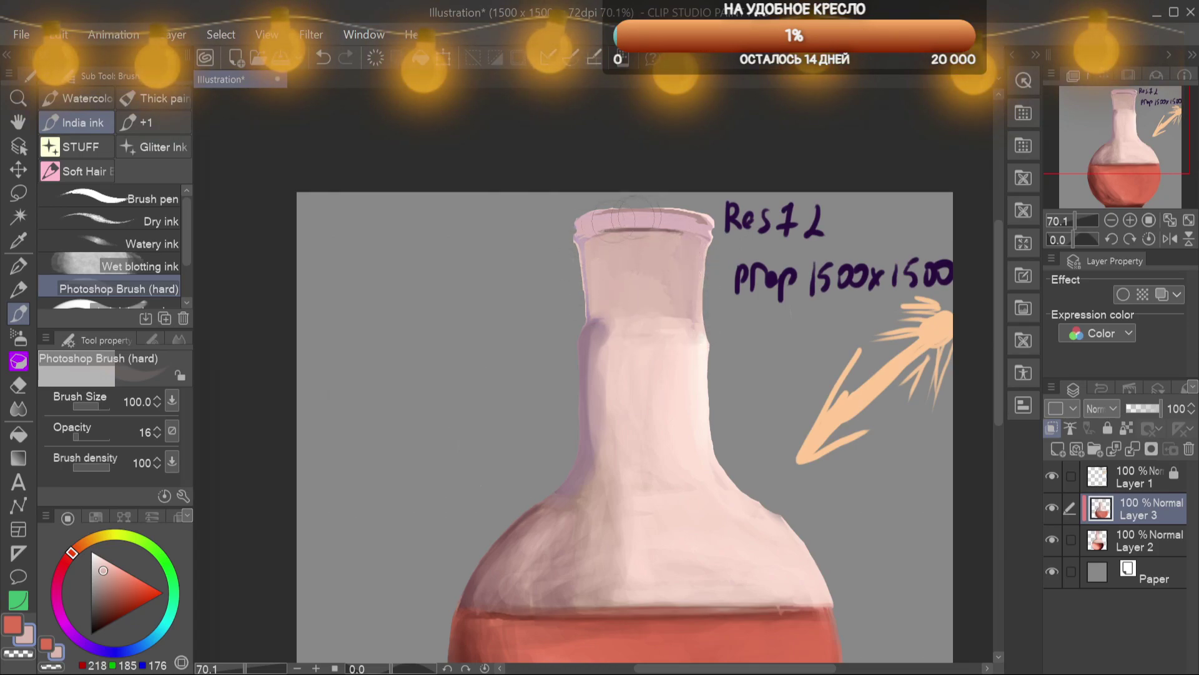
Shade the left of the neck and shoulder in mauve-grey (151, 123, 136) and even out the collar with sampled cream and pale pink
alt+click(575, 253)
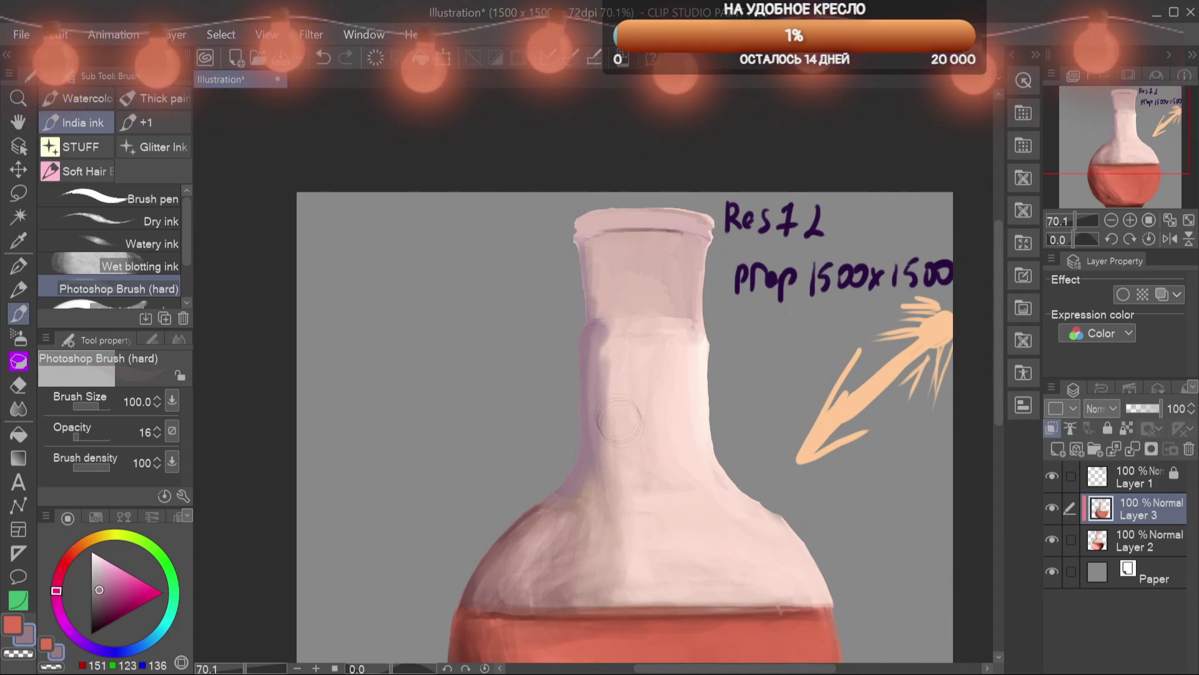
mouse_move(588, 525)
mouse_down()
mouse_move(609, 548)
mouse_move(511, 617)
mouse_move(555, 493)
mouse_move(594, 530)
mouse_up()
alt+click(704, 249)
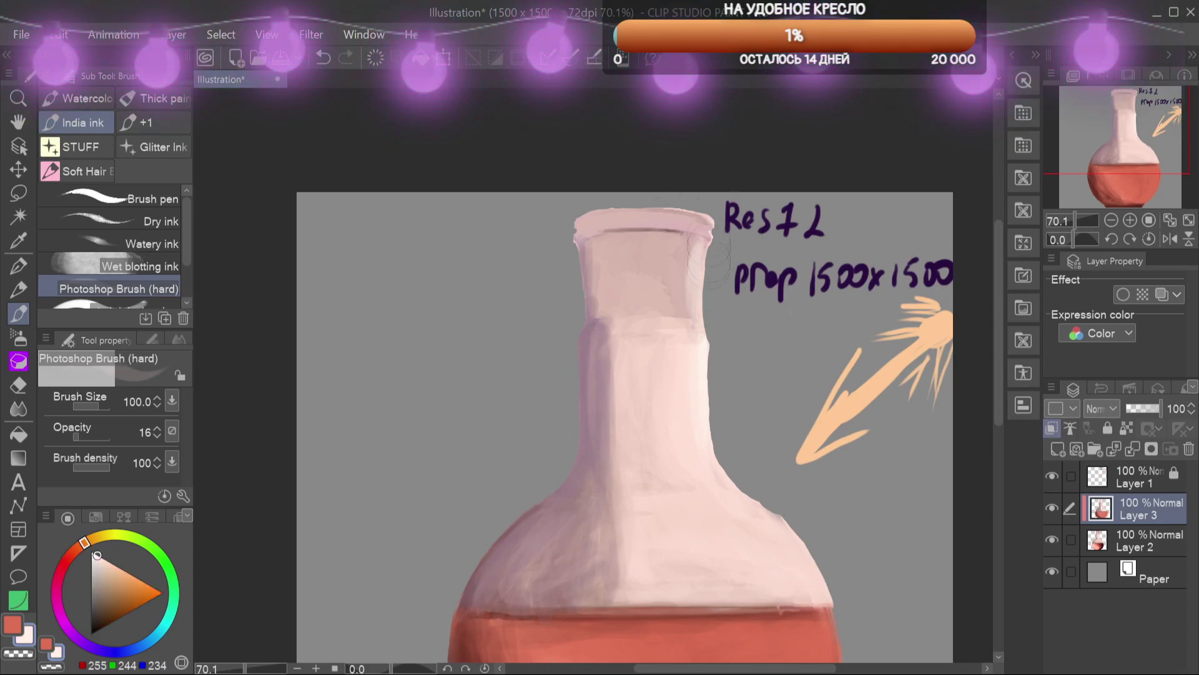
alt+click(666, 320)
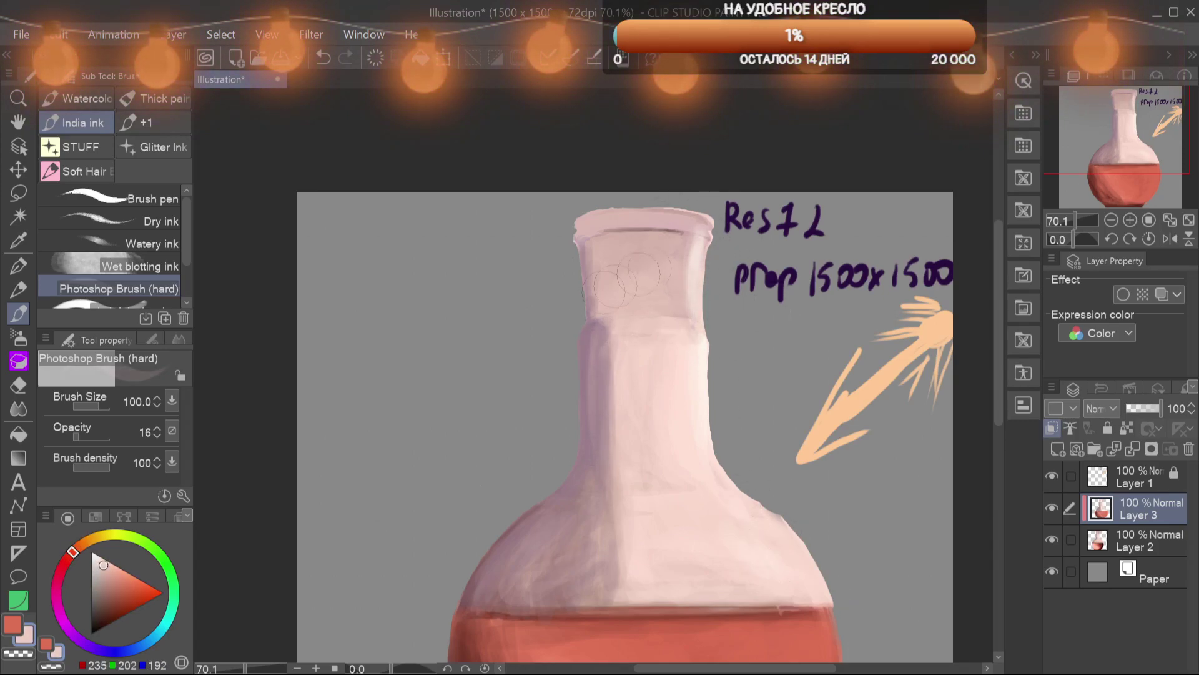
alt+click(596, 239)
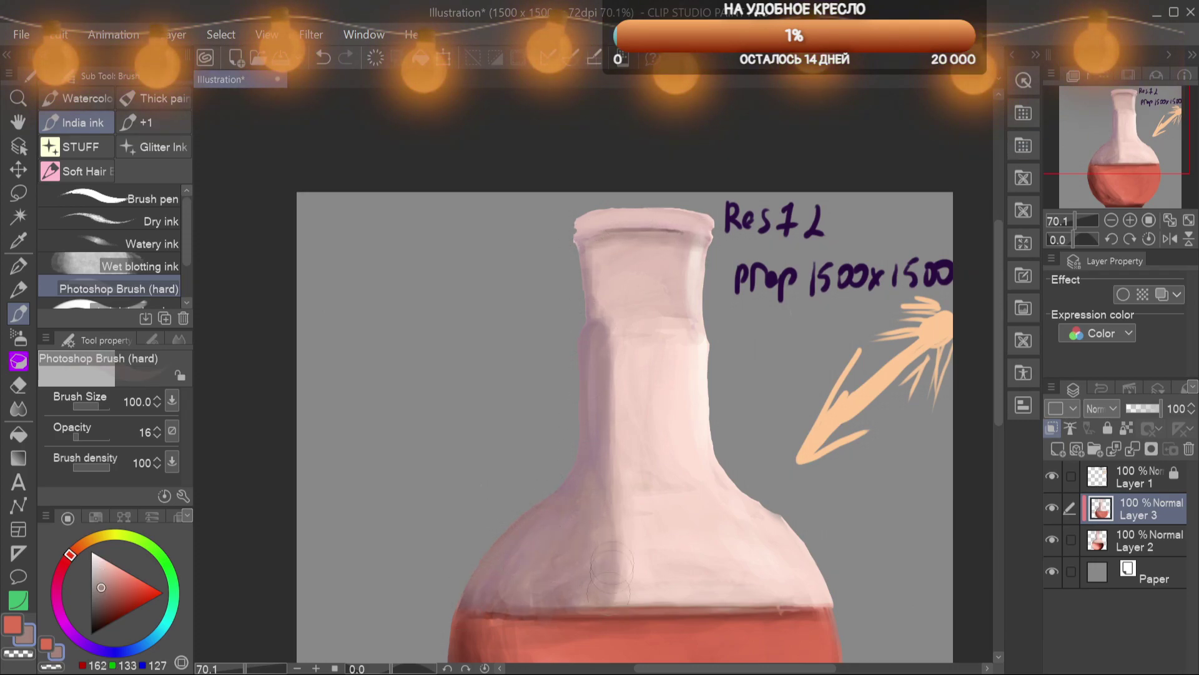
mouse_move(615, 578)
mouse_down()
mouse_move(613, 426)
mouse_move(563, 227)
mouse_up()
Enlarge the brush to 300 and lay broad darker red shading across the left and middle of the liquid
key(bracketright)
key(bracketright)
key(bracketright)
key(bracketright)
drag(499, 506, 537, 559)
drag(955, 205, 948, 229)
click(64, 564)
click(118, 594)
mouse_move(500, 519)
mouse_down()
mouse_move(531, 565)
mouse_move(566, 467)
mouse_up()
drag(521, 413, 581, 493)
click(113, 603)
mouse_move(493, 431)
mouse_down()
mouse_move(539, 471)
mouse_move(553, 459)
mouse_move(557, 379)
mouse_move(563, 530)
mouse_move(600, 400)
mouse_move(662, 519)
mouse_up()
drag(719, 476, 731, 487)
Blend the liquid's shading with sampled salmon-red (209, 103, 78) and smooth the base with its own sampled tone
alt+click(746, 421)
drag(624, 450, 500, 431)
drag(875, 480, 868, 437)
drag(647, 481, 684, 440)
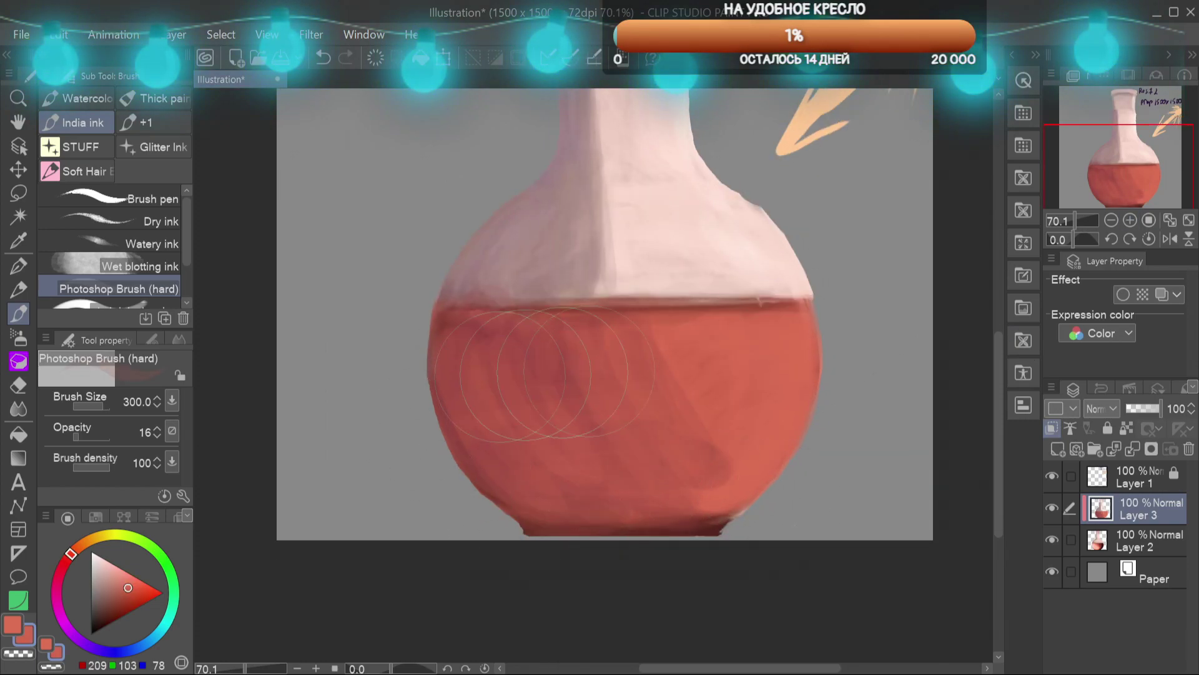
drag(469, 380, 484, 403)
alt+click(671, 528)
mouse_move(670, 531)
mouse_down()
mouse_move(531, 528)
mouse_move(571, 540)
mouse_up()
Reduce the brush to 40 and refine the seam below the collar and the rim's shadow with sampled pale pink and mauve
drag(1132, 165, 1121, 134)
alt+click(672, 215)
key([)
key([)
key([)
key([)
key([)
key([)
key([)
key([)
key([)
key([)
key([)
alt+click(643, 242)
drag(665, 256, 601, 256)
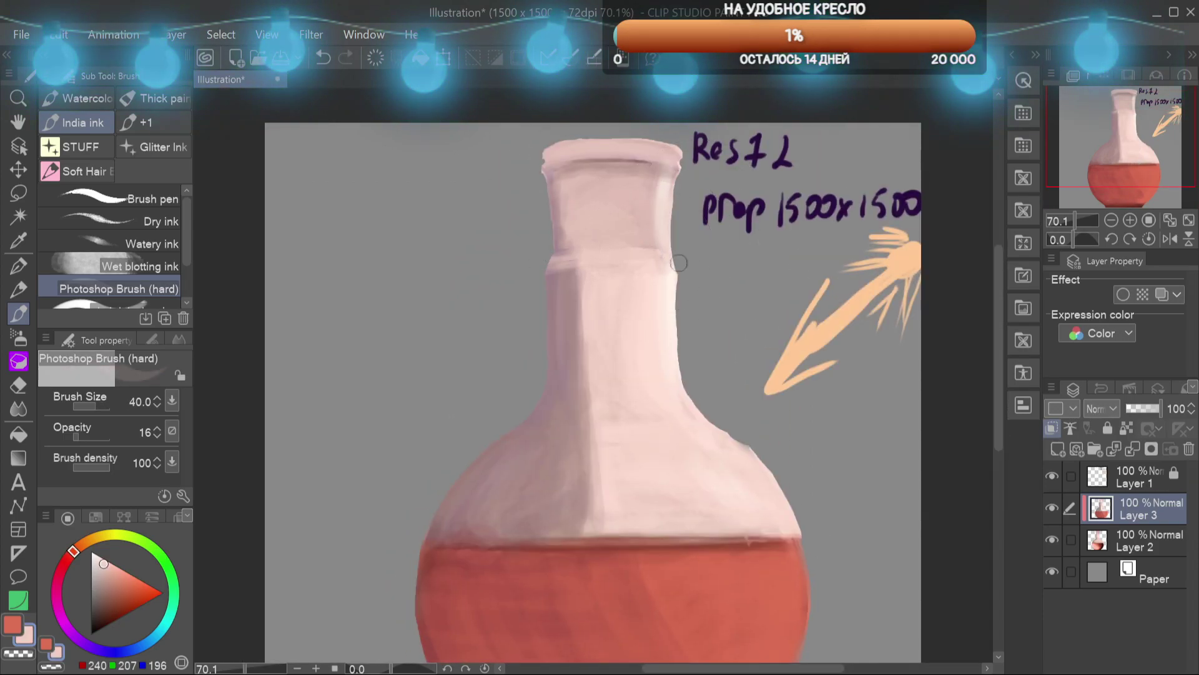
alt+click(561, 302)
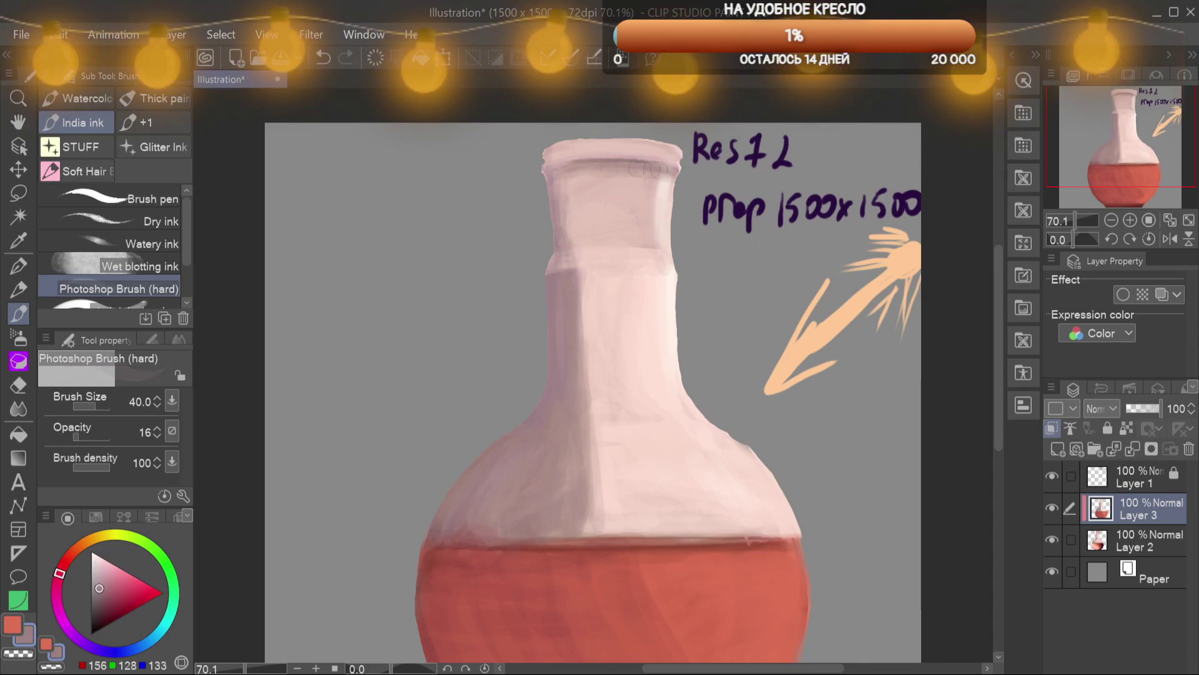
alt+click(605, 167)
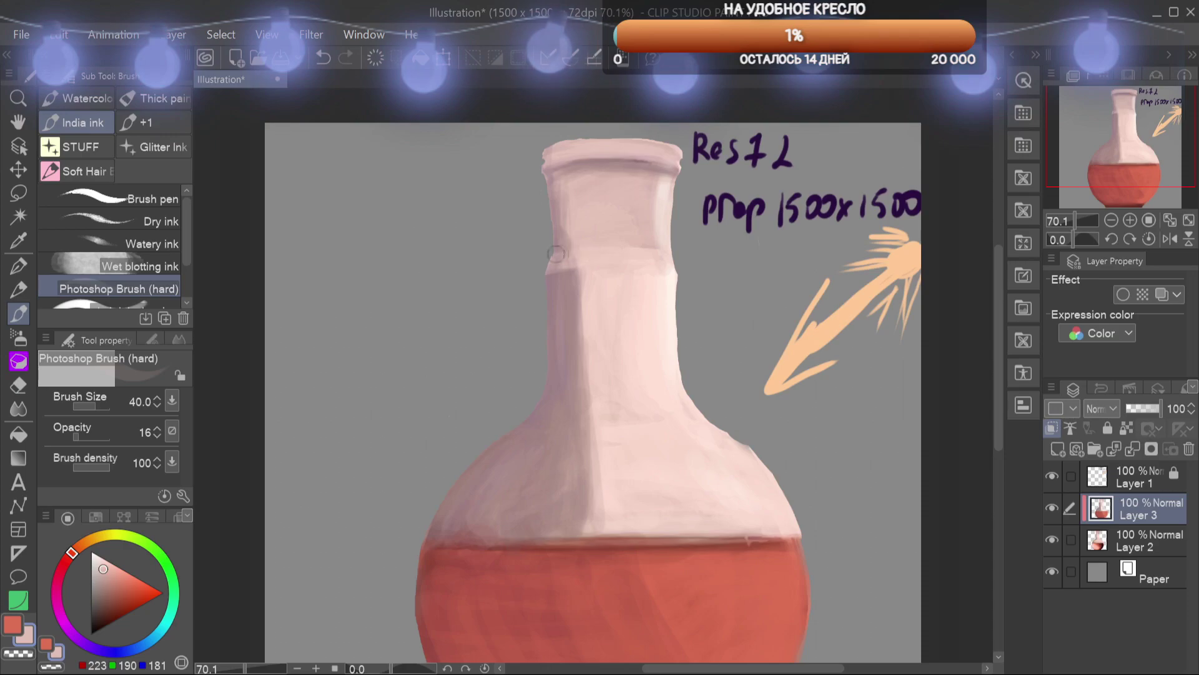
Paint sampled mauve shadow strokes down the neck towards the shoulder, enlarging the brush to 200
alt+click(566, 371)
key(bracketright)
key(bracketright)
key(bracketright)
mouse_move(587, 287)
mouse_down()
mouse_move(601, 459)
mouse_move(623, 478)
mouse_up()
key(bracketright)
key(bracketright)
key(bracketright)
key(bracketright)
key(bracketright)
key(bracketright)
drag(614, 397, 604, 500)
Blend the neck and left shoulder shadows with translucent pale pink strokes (244, 211, 201)
alt+click(625, 350)
drag(586, 325, 562, 503)
drag(556, 363, 478, 531)
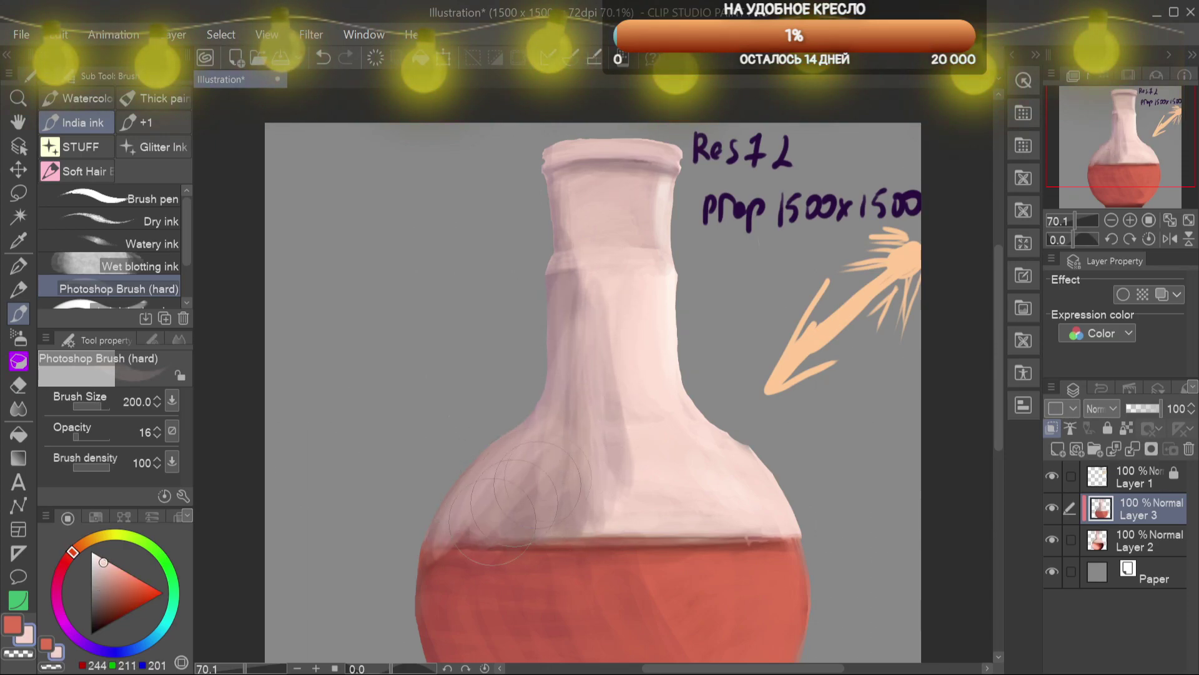
drag(562, 500, 519, 541)
drag(586, 449, 569, 240)
mouse_move(487, 548)
mouse_down()
mouse_move(581, 519)
mouse_move(593, 400)
mouse_up()
Darken the liquid's left edge and soften its upper surface line with sampled dark reds
drag(714, 593, 729, 449)
alt+click(469, 418)
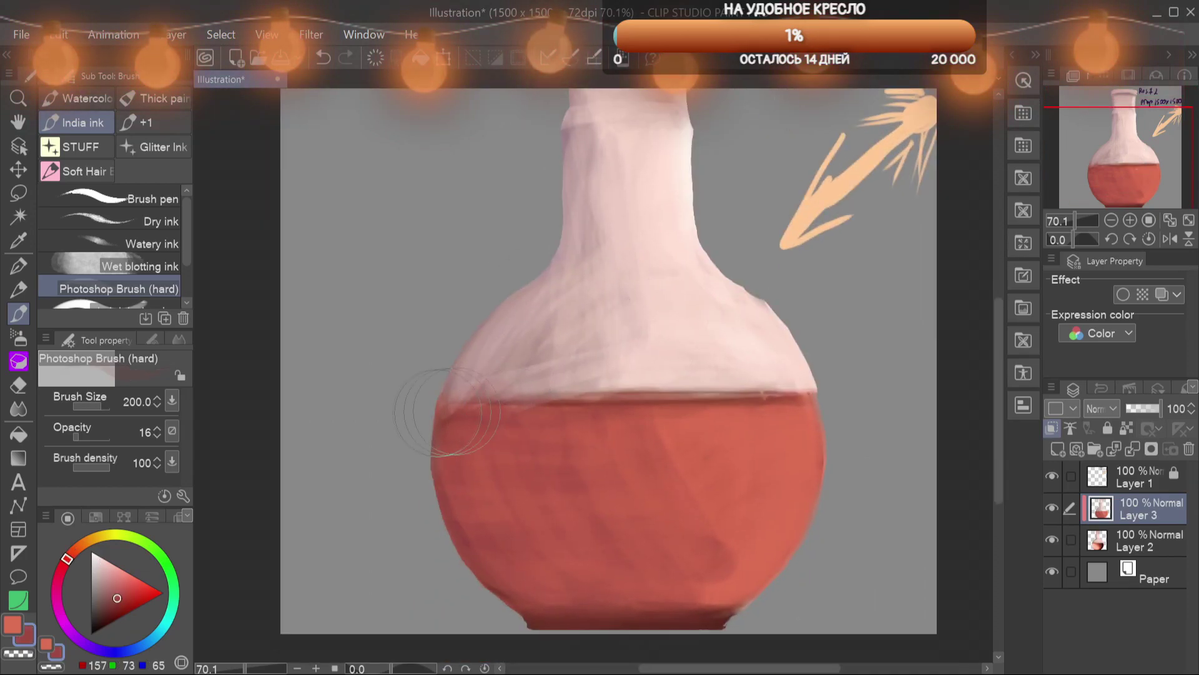
alt+click(653, 424)
drag(521, 423, 822, 426)
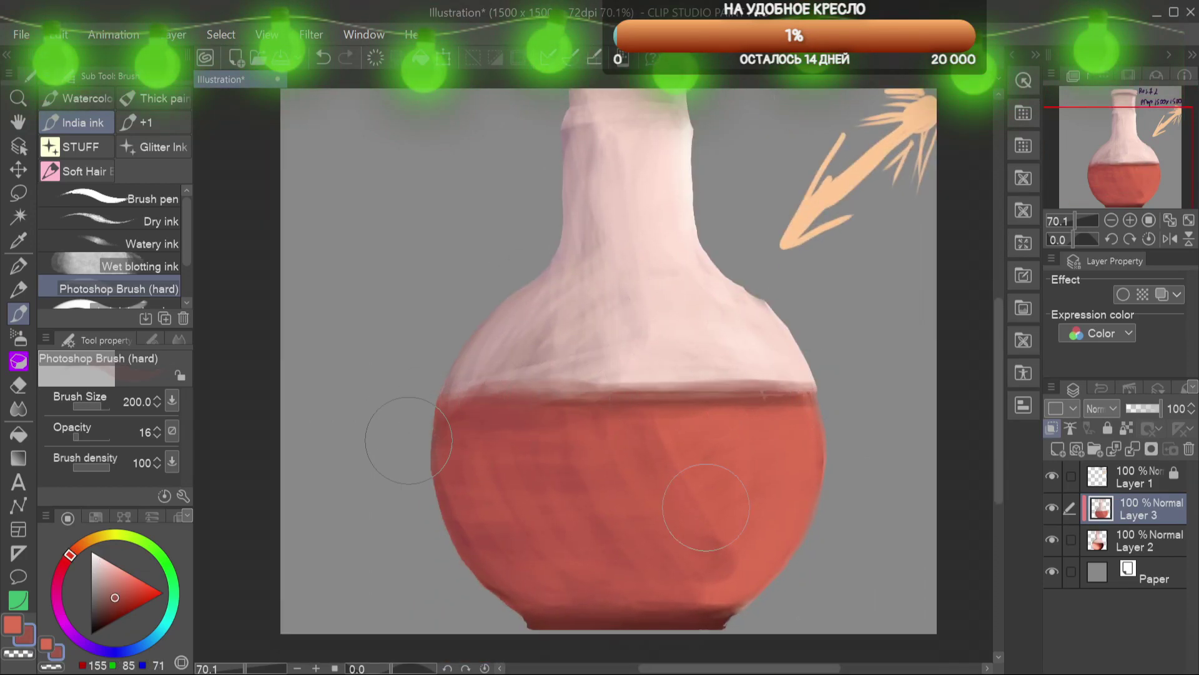
Deepen the liquid's left and lower shading with dark red (161, 77, 69) and brighten its right side with salmon-red (211, 105, 80)
alt+click(459, 434)
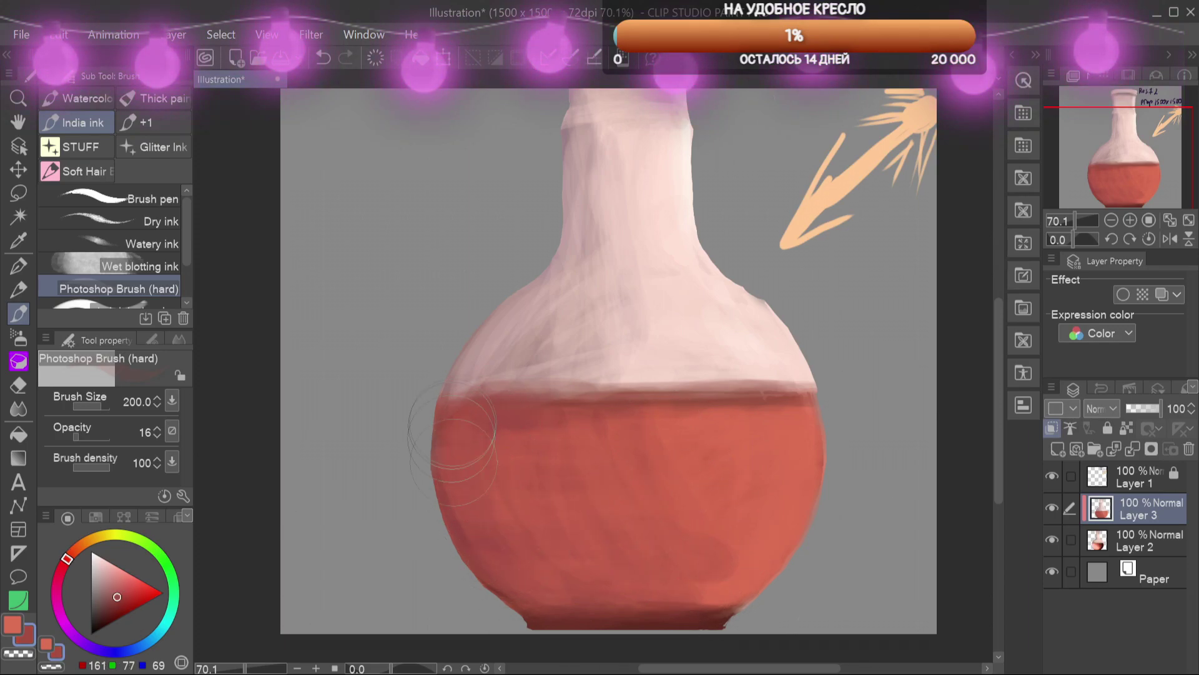
mouse_move(580, 580)
mouse_down()
mouse_move(556, 521)
mouse_move(611, 452)
mouse_up()
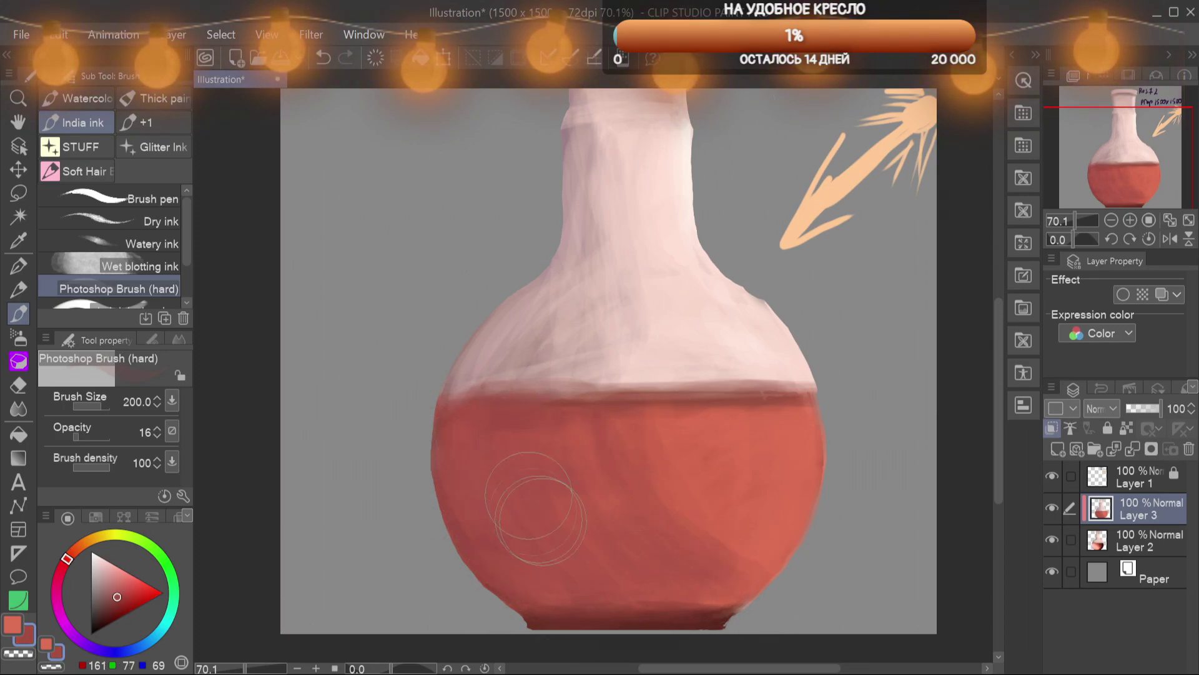
alt+click(780, 566)
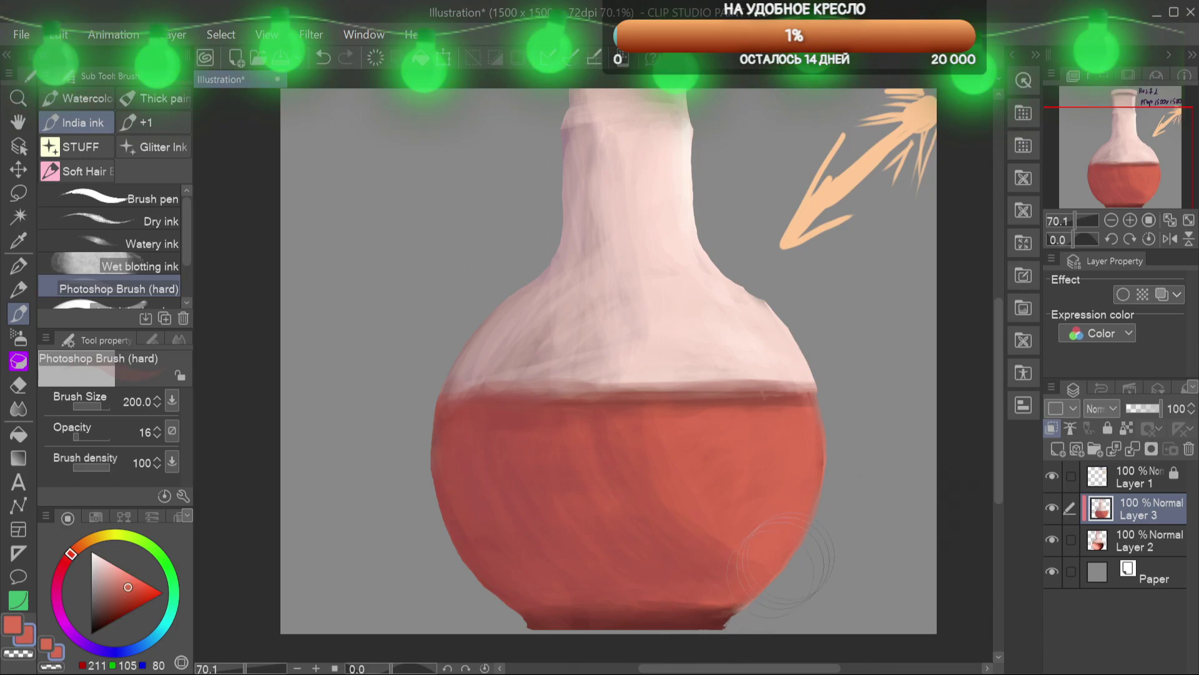
Shade the neck's left edge with a sampled greyish pink (203, 174, 167) while viewing the whole flask
click(1112, 220)
click(1132, 164)
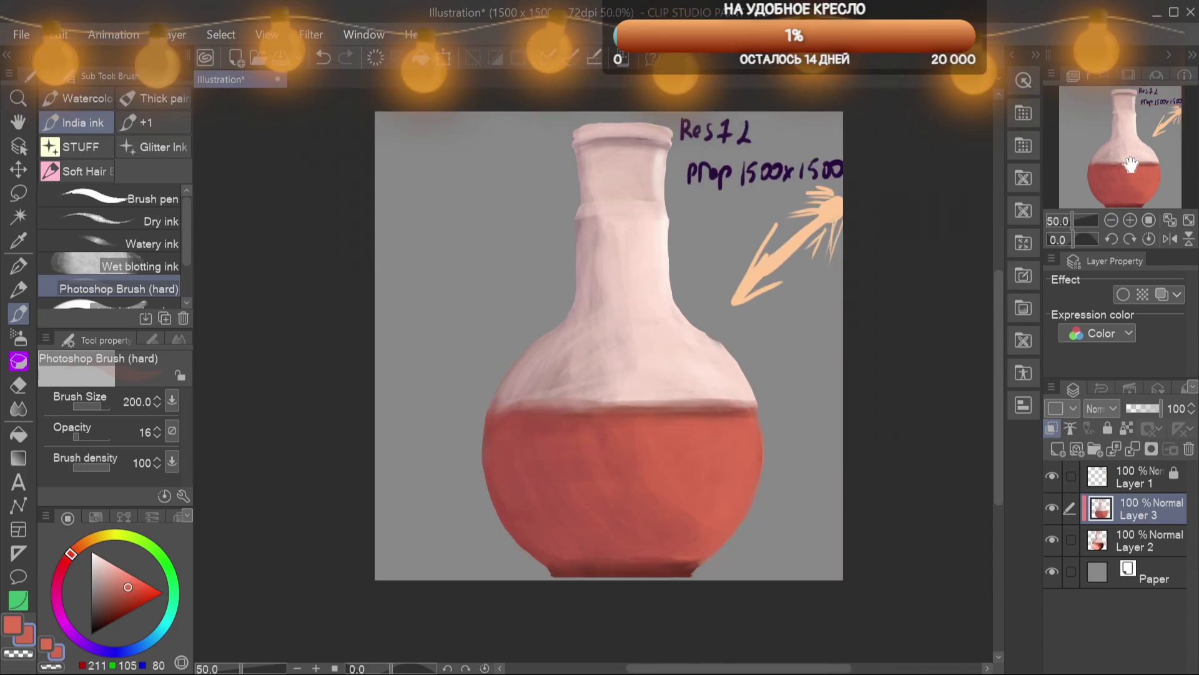
alt+click(599, 291)
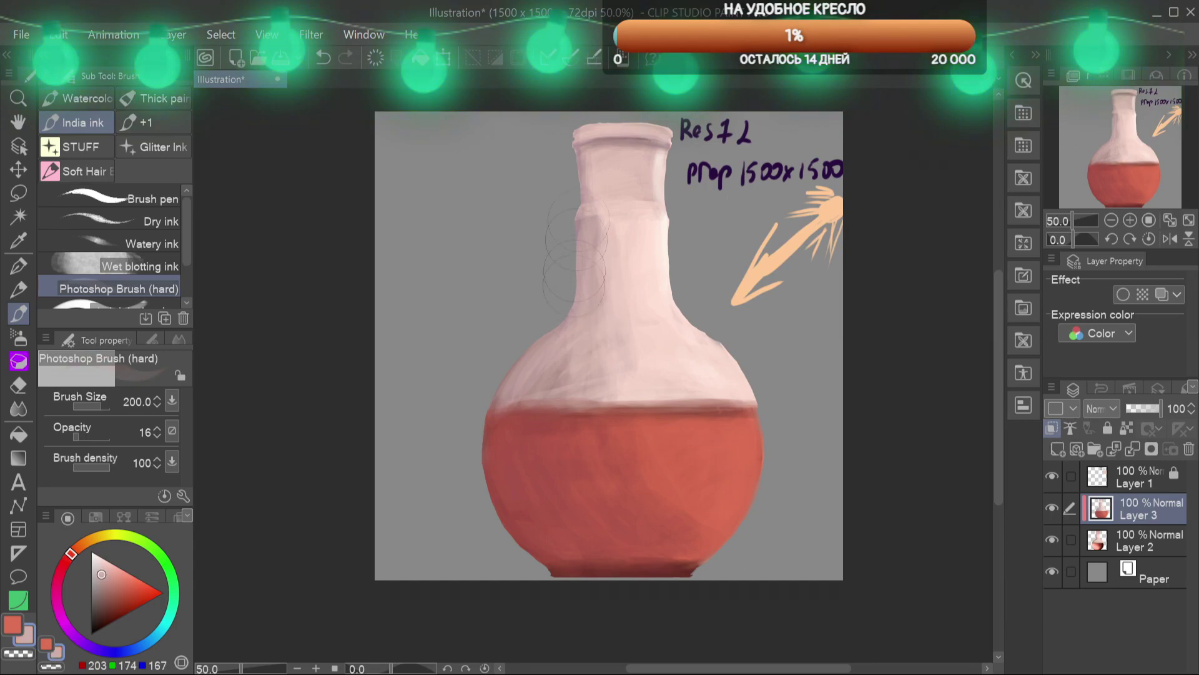
Create a new layer above Layer 3, clip it to the layer below, and set the brush opacity to 48
key(ctrl+shift+n)
click(109, 437)
drag(107, 611, 91, 621)
drag(69, 556, 69, 558)
drag(101, 587, 97, 597)
drag(1115, 148, 1116, 132)
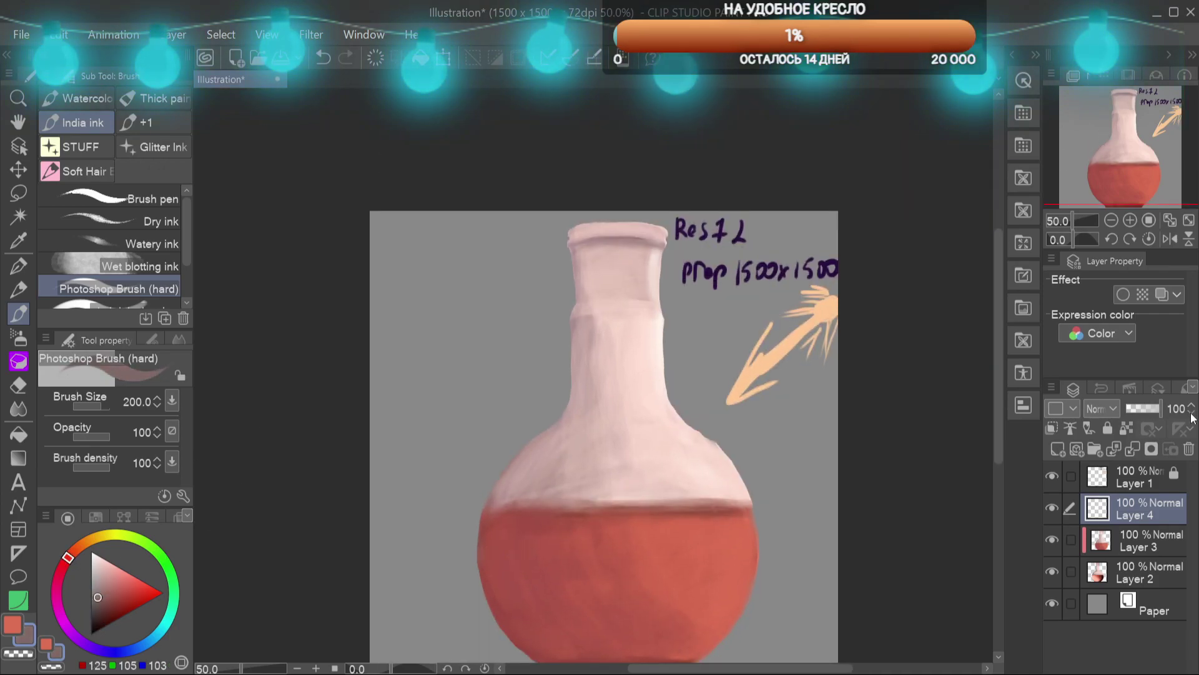
click(1114, 151)
click(1053, 428)
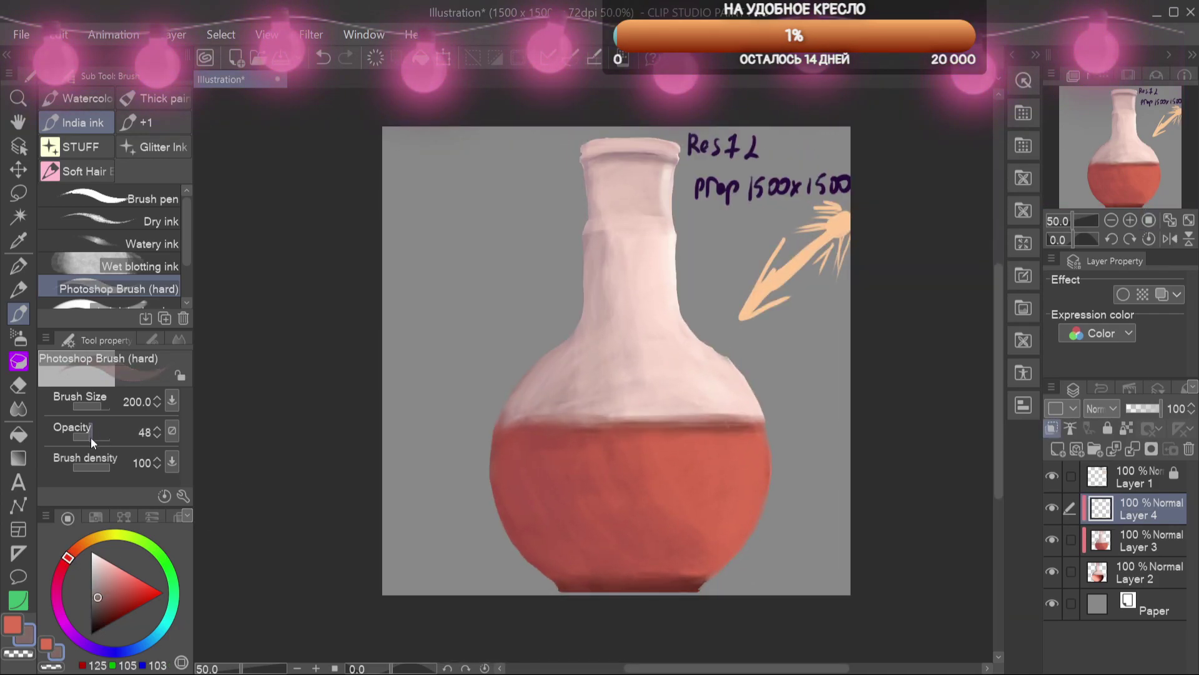
Mix a muted mauve (149, 122, 145) as the brush colour for the new clipped layer
click(1116, 134)
scroll(375, 413, up, 1)
click(98, 591)
click(65, 615)
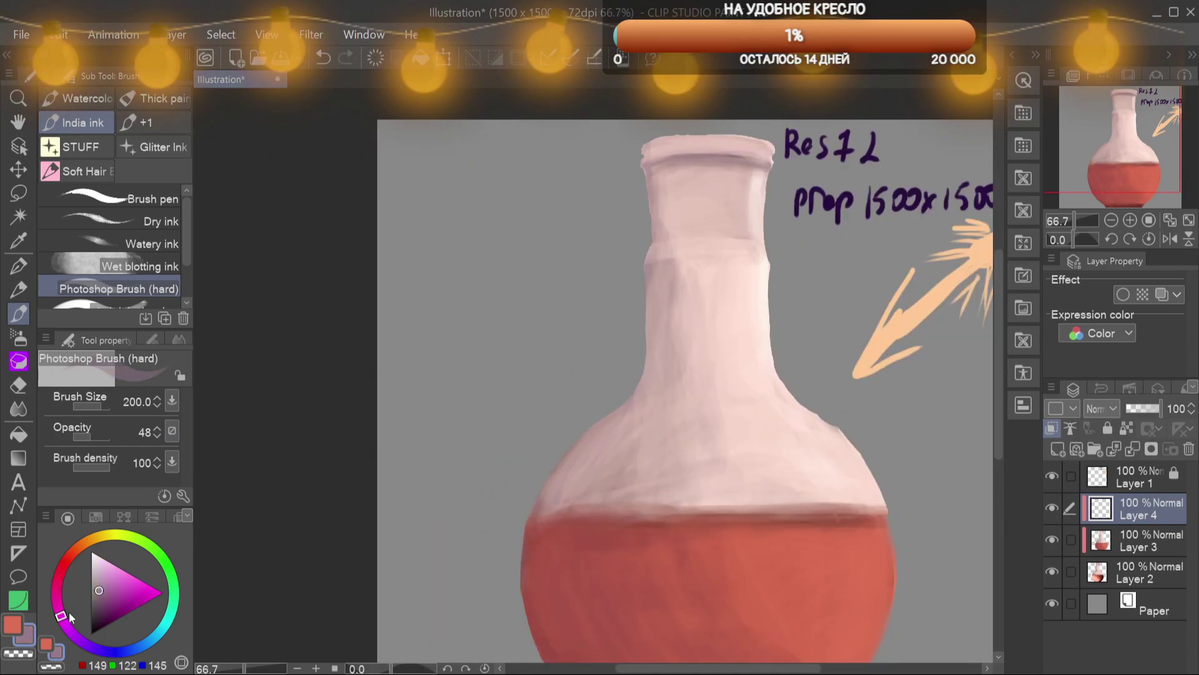
drag(1113, 137, 1122, 122)
click(1123, 537)
key(ctrl+minus)
key(ctrl+u)
drag(500, 437, 516, 436)
key(Escape)
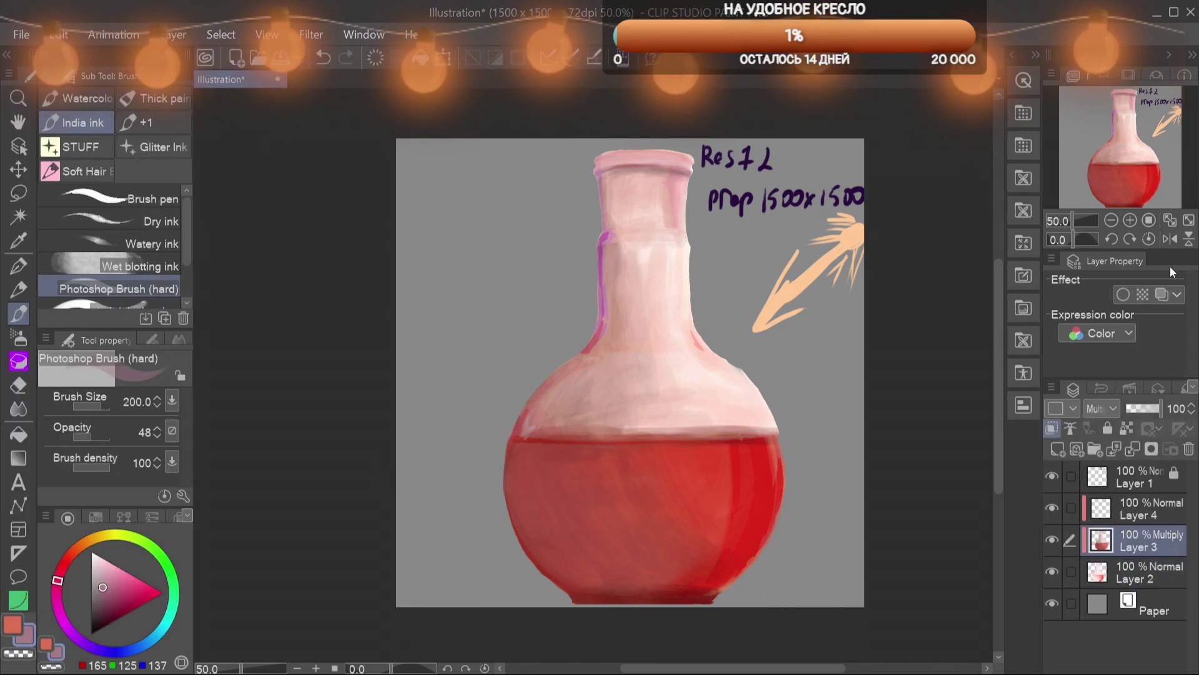
Try blending modes such as Multiply and Overlay on Layer 3, return it to Normal, and keep the layer shown
click(1171, 267)
click(1107, 406)
click(1118, 421)
click(1105, 406)
click(1115, 468)
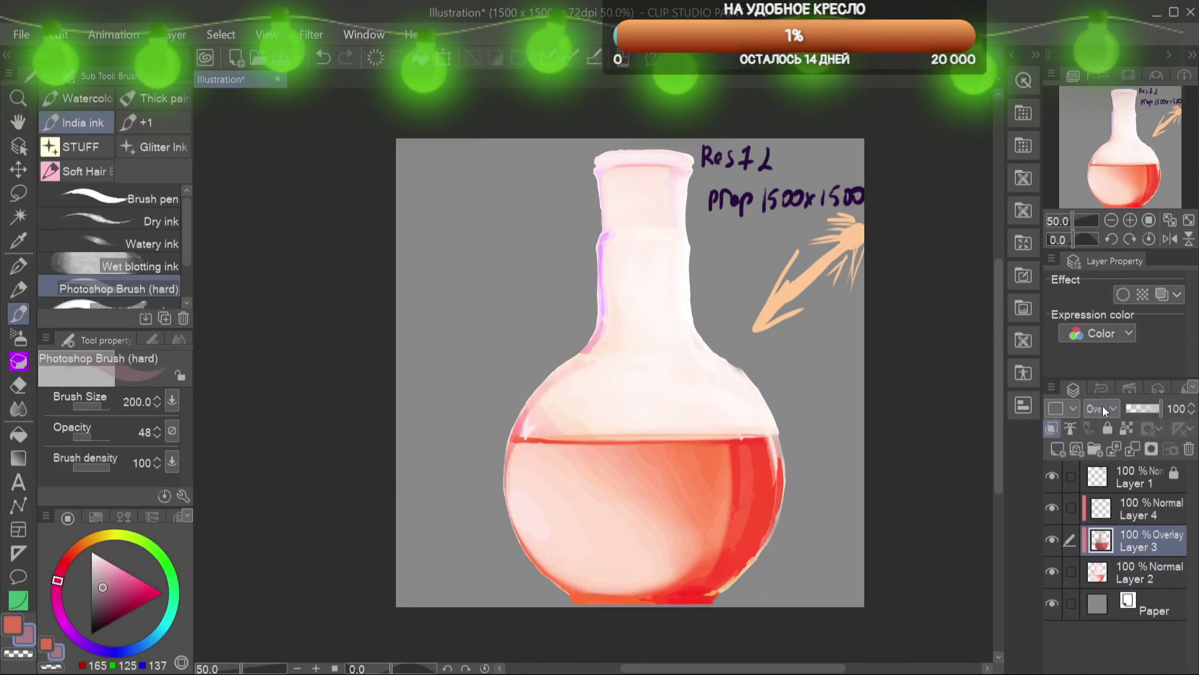
scroll(1103, 409, up, 11)
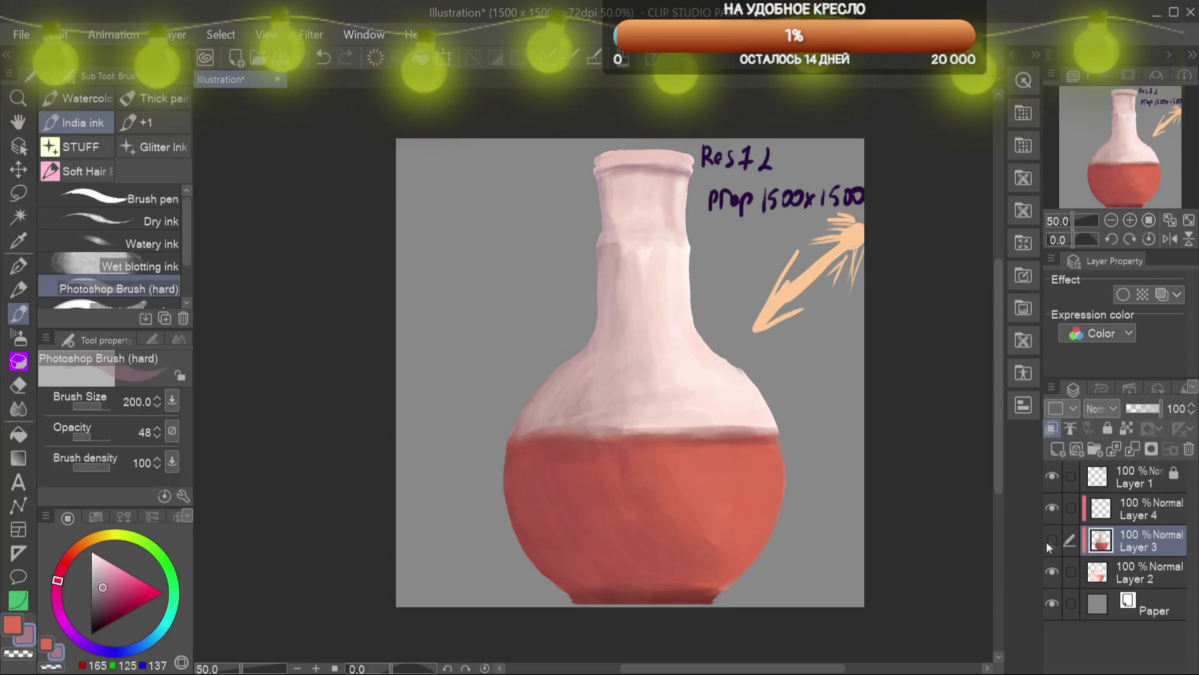
click(1052, 540)
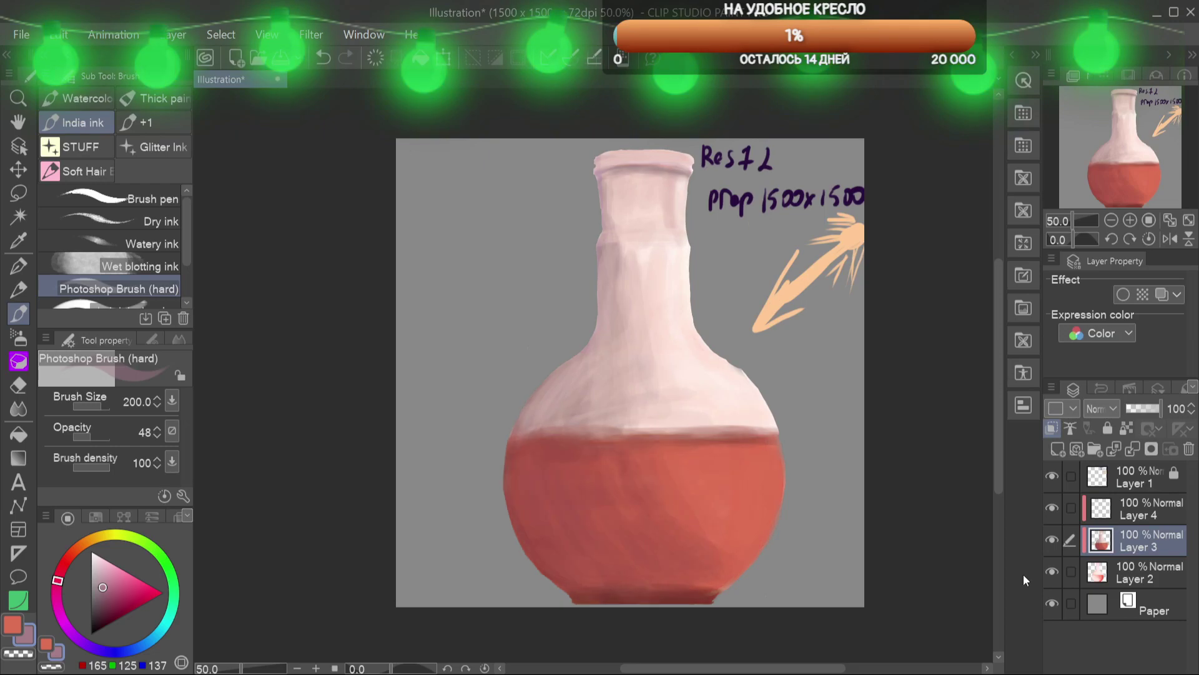
Erase the rough edge along the right outline of the neck and shoulder on Layer 2 with a smaller hard eraser
click(1136, 572)
key(e)
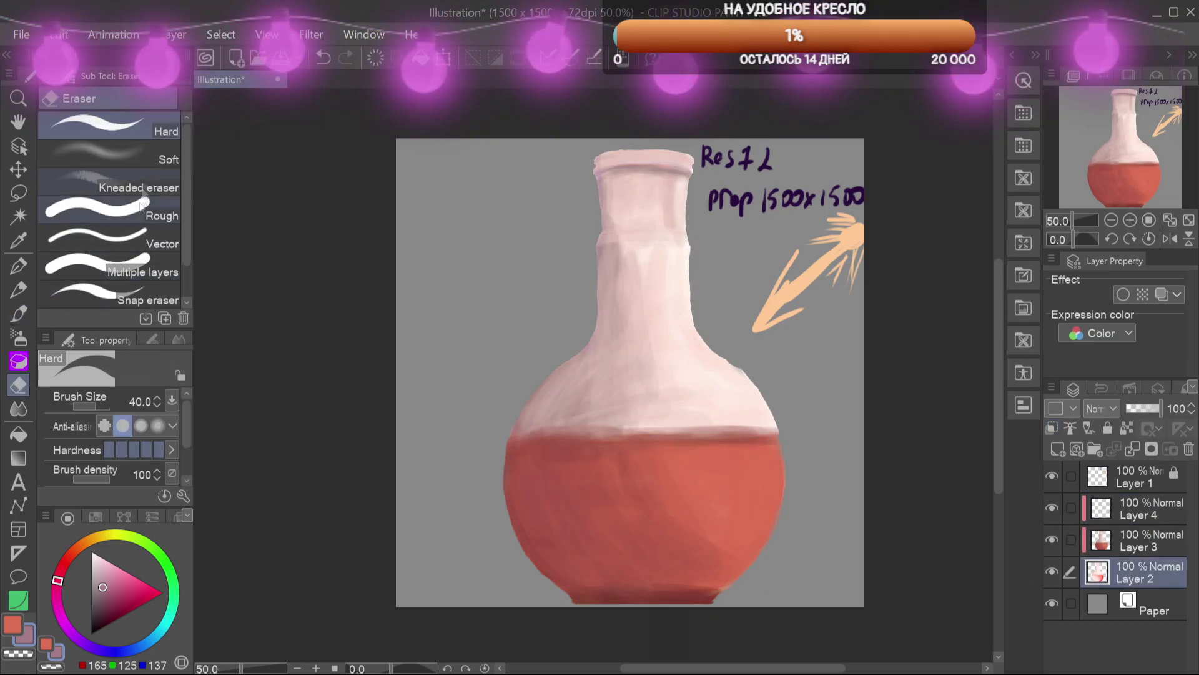
key(ctrl+plus)
key(bracketleft)
key(bracketleft)
key(bracketleft)
key(bracketleft)
key(bracketleft)
drag(727, 199, 726, 239)
drag(768, 353, 802, 372)
Smooth the right outline of the neck and shoulder on Layer 2 with pale pink (255, 231, 222) at brush size 20
key(b)
alt+click(772, 358)
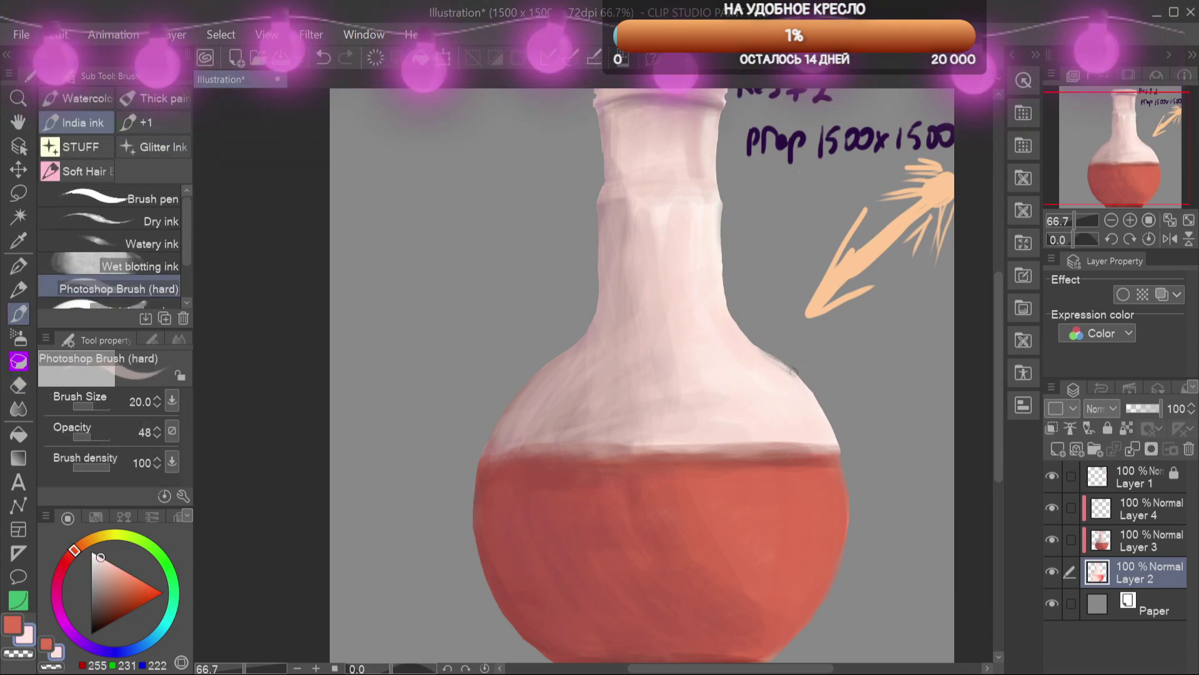
mouse_move(720, 239)
mouse_down()
mouse_move(727, 305)
mouse_move(815, 401)
mouse_up()
mouse_move(837, 451)
mouse_down()
mouse_move(821, 369)
mouse_move(830, 403)
mouse_up()
Straighten the base's bottom edge and round out the liquid's right outline with solid muted red (199, 118, 99)
alt+click(821, 368)
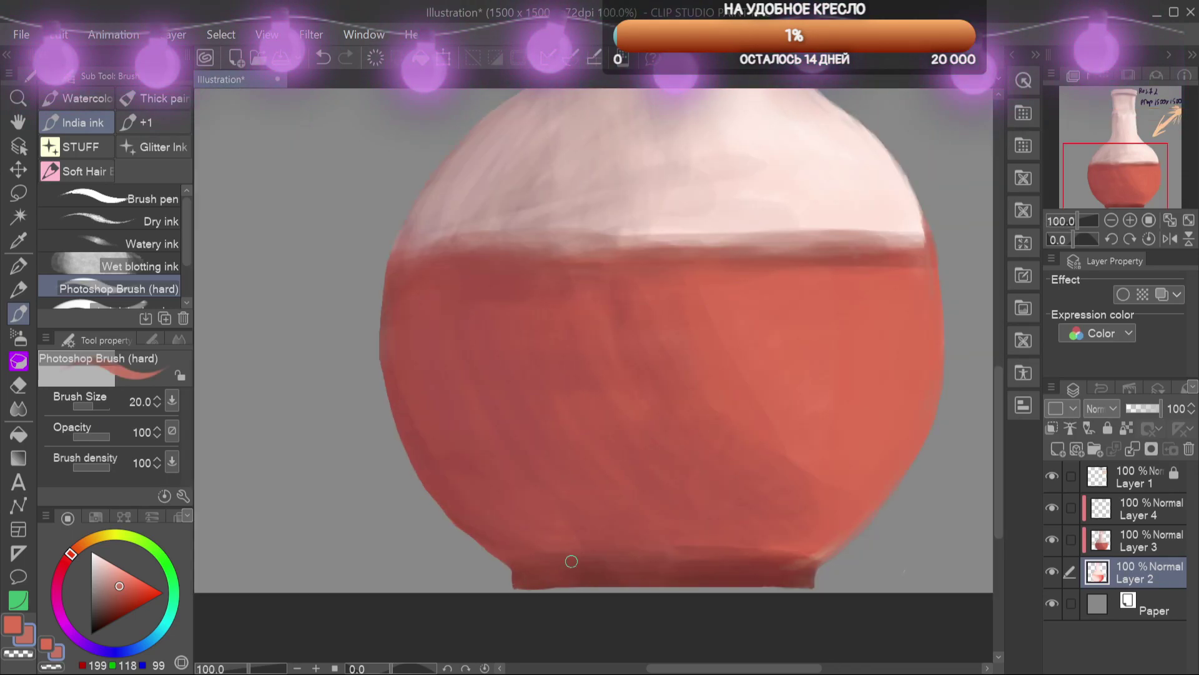
shift+click(811, 584)
mouse_move(814, 584)
mouse_down()
mouse_move(819, 570)
mouse_move(816, 583)
mouse_up()
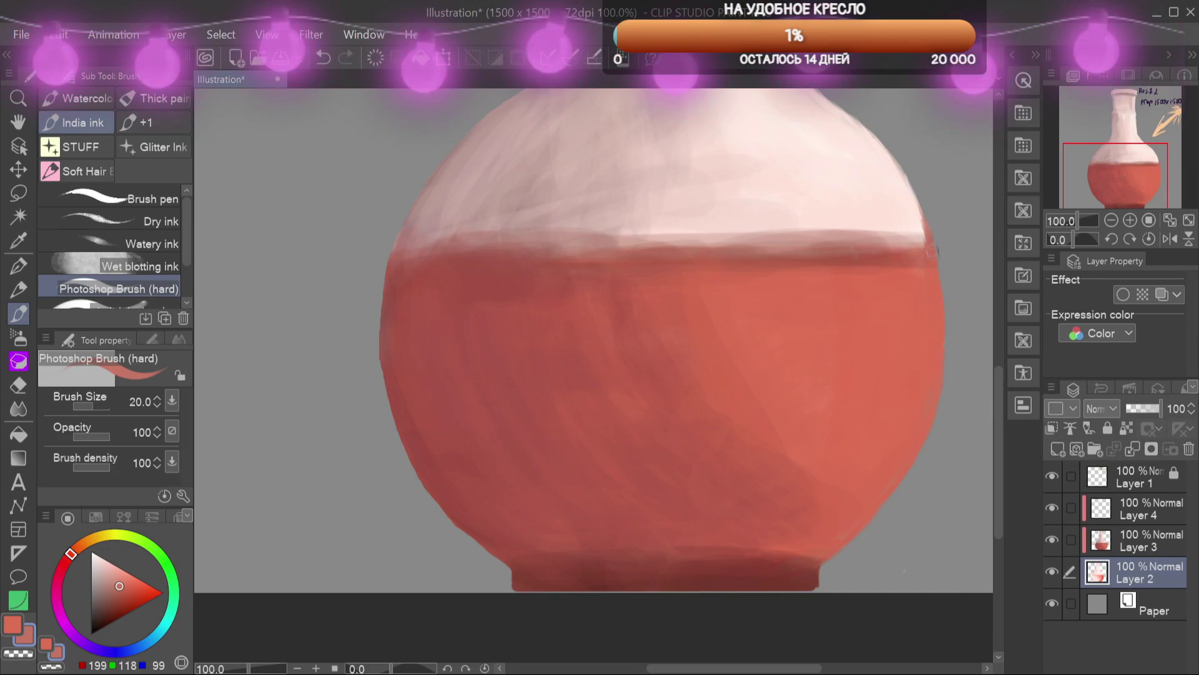
Clean up the outline of the neck and rim with sampled solid pink (218, 186, 180)
scroll(936, 256, up, 10)
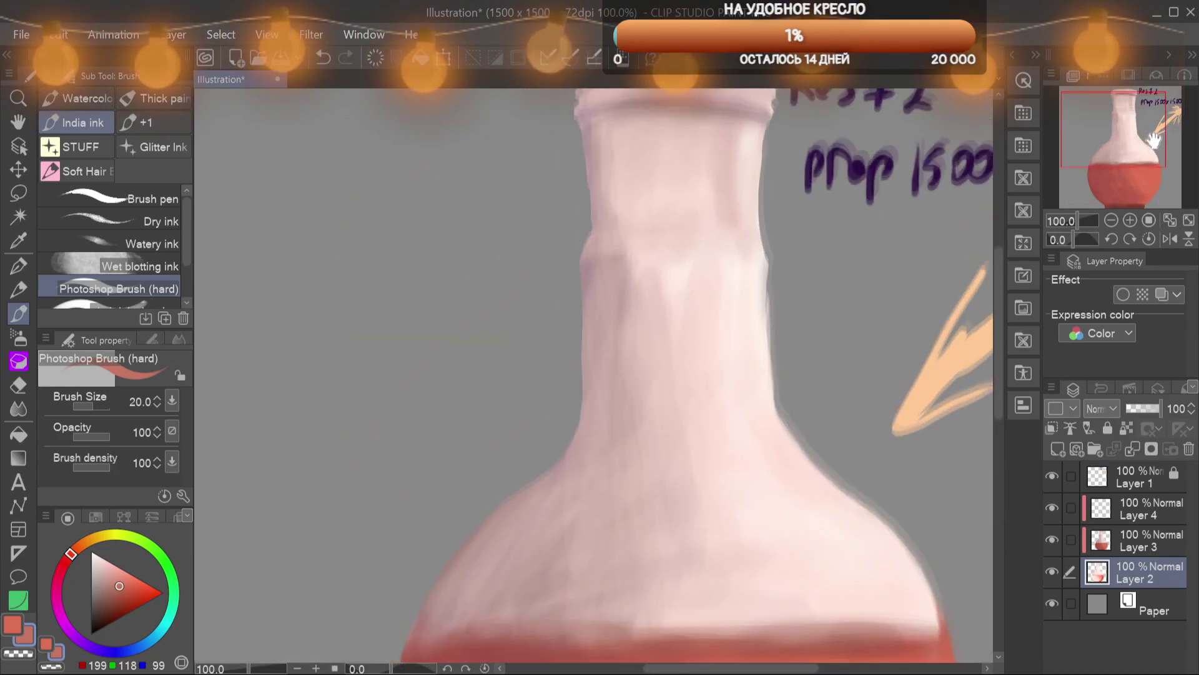
alt+click(583, 220)
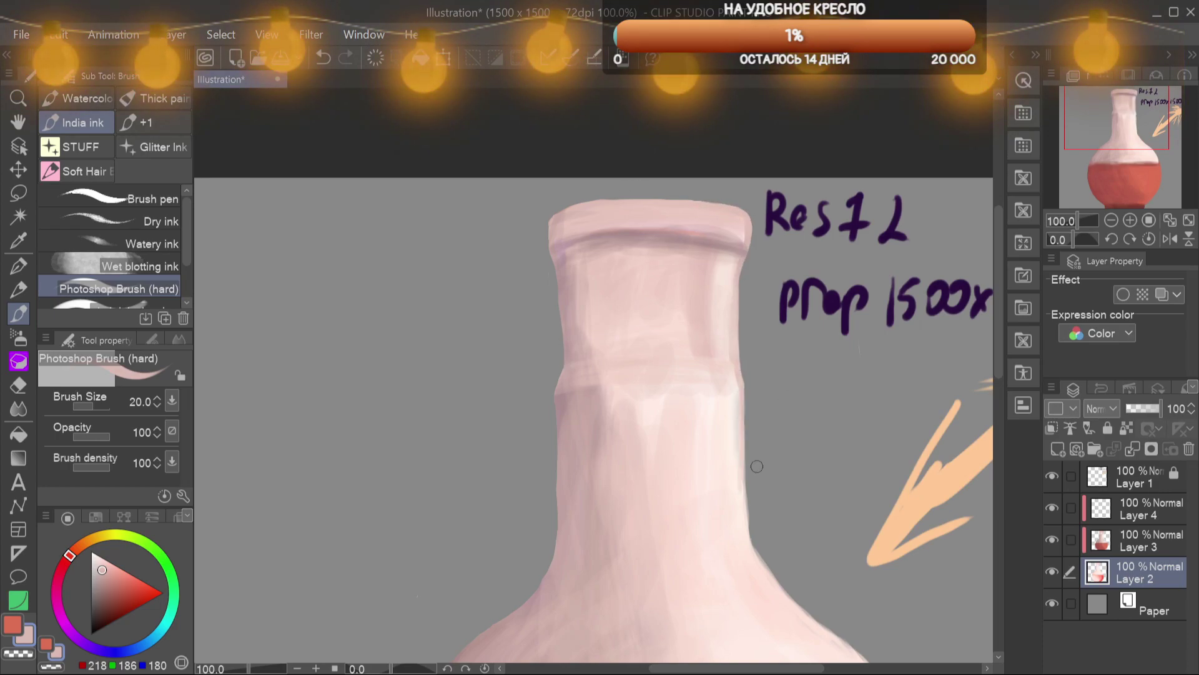
On Layer 3, blend the left side of the neck and shoulder with sampled pink at brush size 100 and 24% opacity
drag(1137, 163, 1084, 166)
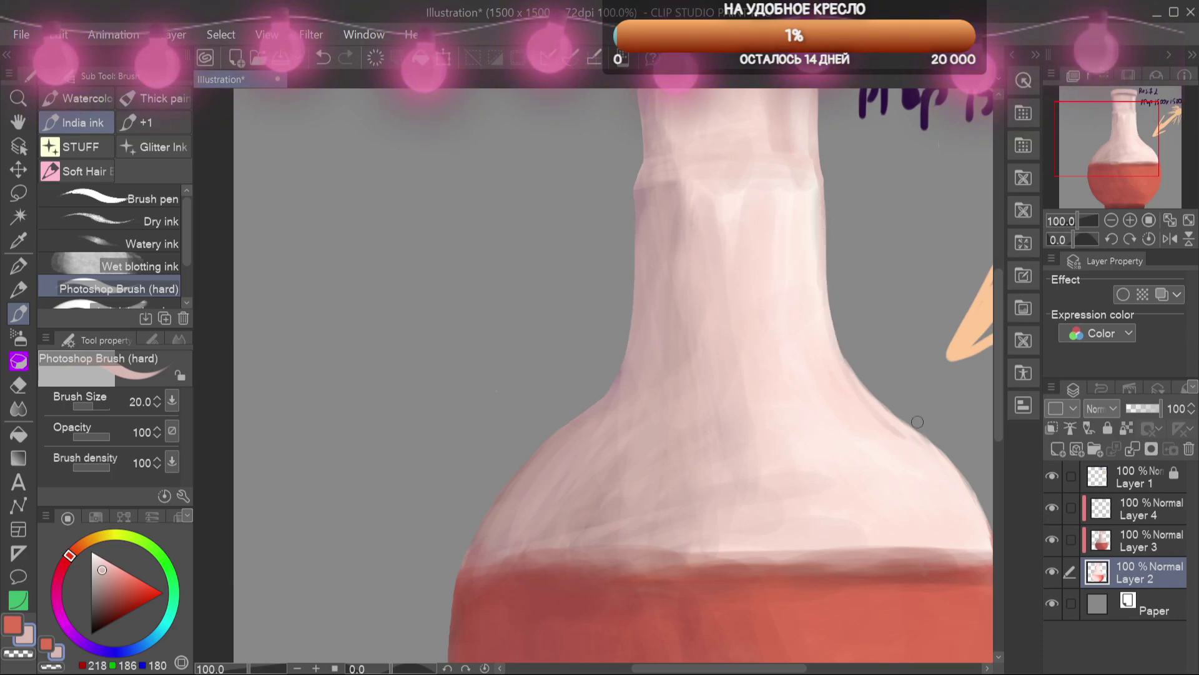
scroll(562, 438, down, 3)
drag(1142, 161, 1143, 178)
scroll(1142, 169, up, 2)
scroll(1141, 182, down, 1)
click(1140, 541)
scroll(1141, 178, up, 1)
click(85, 438)
alt+click(548, 347)
key(])
key(])
key(])
drag(480, 384, 556, 291)
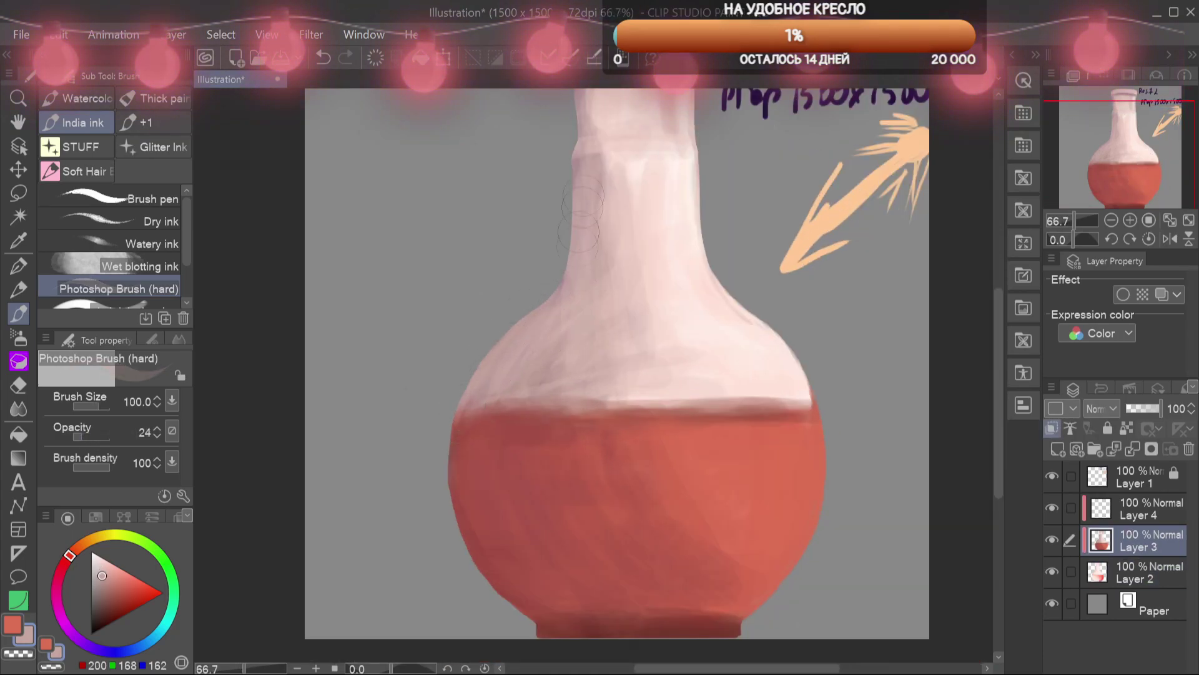
Shade the upper neck and the collar ridge with sampled translucent pinks
alt+click(681, 178)
mouse_move(690, 128)
mouse_down()
mouse_move(696, 203)
mouse_move(744, 320)
mouse_up()
drag(1142, 164, 1143, 154)
drag(651, 219, 648, 340)
drag(1120, 165, 1114, 150)
drag(650, 358, 656, 488)
drag(707, 193, 705, 236)
drag(709, 160, 634, 156)
Blend long vertical strokes down the lower neck and reinforce the shadow along its left side and collar
alt+click(701, 372)
drag(670, 286, 662, 473)
alt+click(702, 473)
drag(625, 306, 638, 471)
alt+click(627, 349)
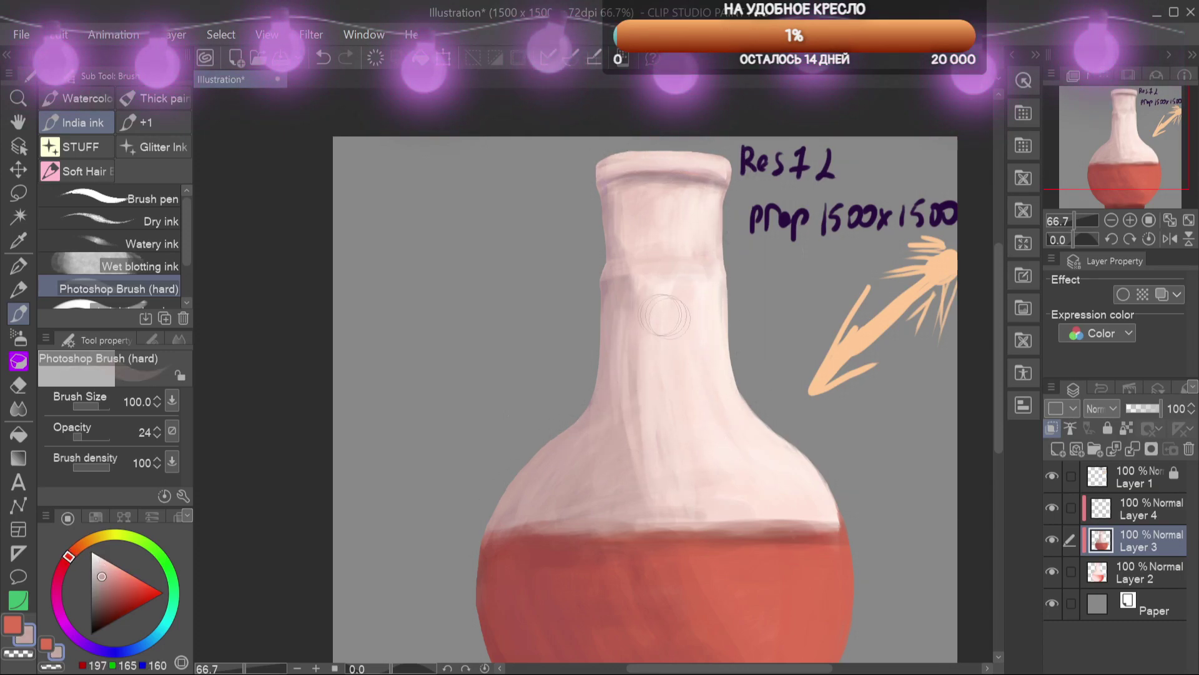
drag(636, 297, 661, 465)
drag(647, 340, 672, 488)
drag(700, 282, 603, 284)
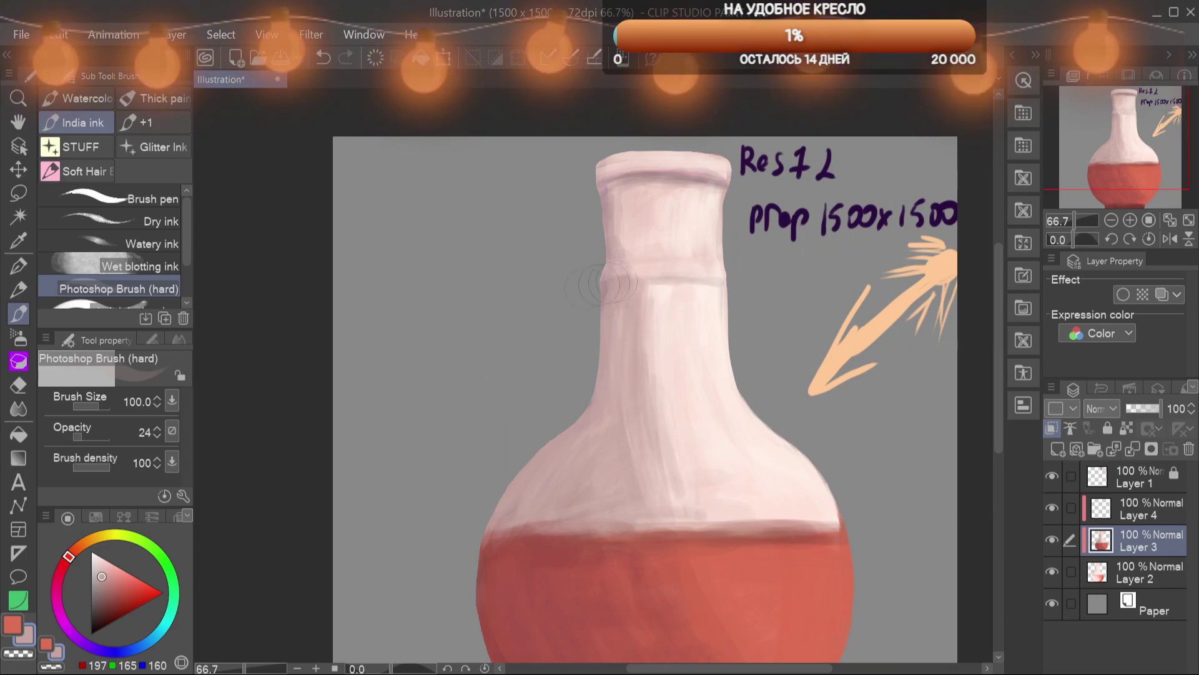
mouse_move(581, 450)
mouse_down()
mouse_move(585, 299)
mouse_move(603, 277)
mouse_up()
Deepen the shadow on the liquid's lower left and the base with sampled dark reds (159, 81, 73) and (123, 55, 45)
alt+click(556, 538)
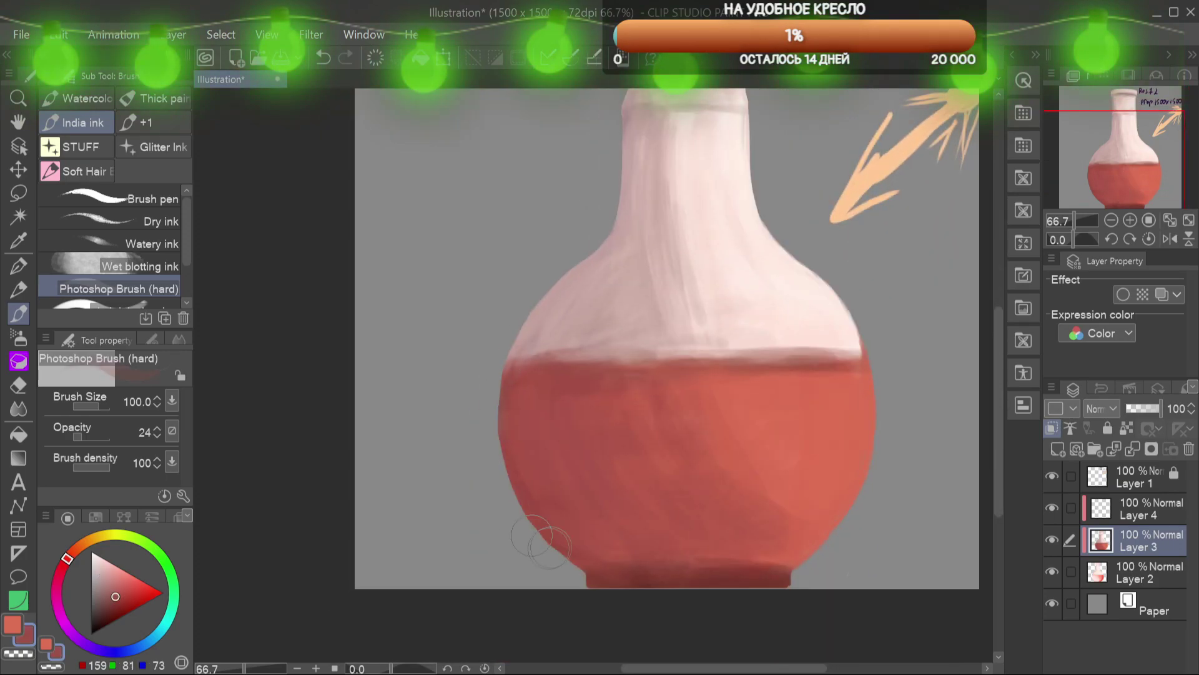
alt+click(761, 573)
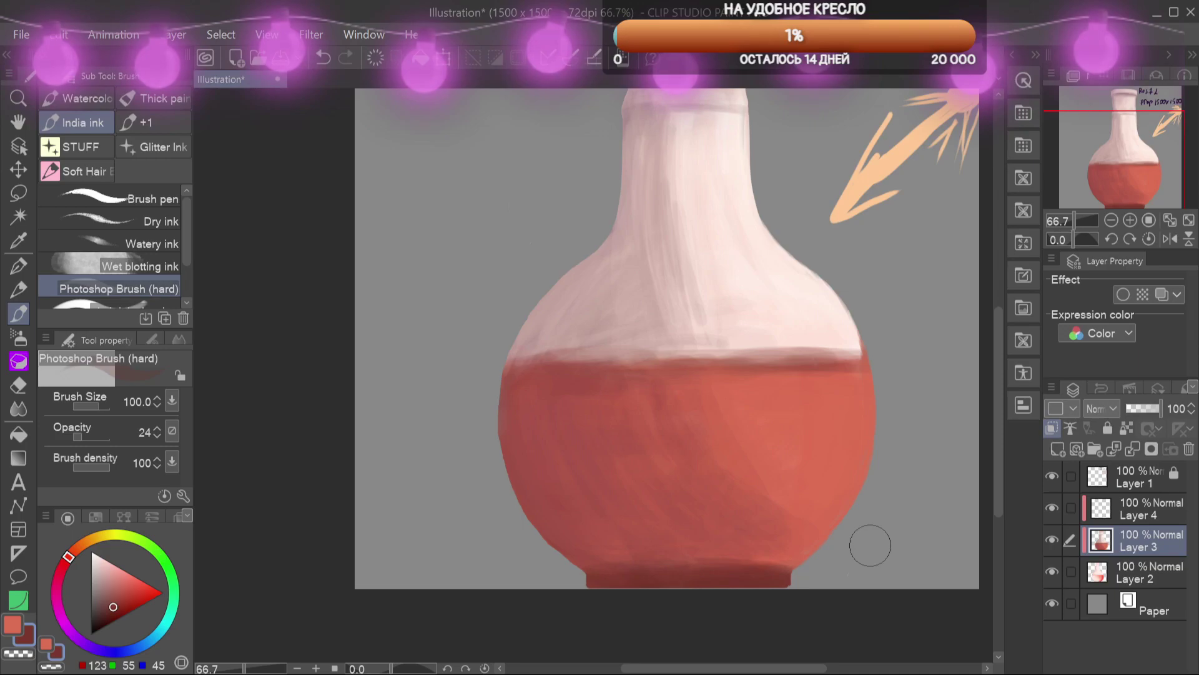
Soften the light and shadow transitions on the lower neck and shoulder with sampled pinks at brush size 170
scroll(870, 545, down, 1)
key(])
key(])
key(])
alt+click(738, 250)
mouse_move(723, 238)
mouse_down()
mouse_move(742, 336)
mouse_move(719, 371)
mouse_move(707, 300)
mouse_move(719, 377)
mouse_up()
alt+click(706, 291)
alt+click(734, 274)
drag(712, 299, 723, 375)
alt+click(698, 240)
alt+click(737, 287)
drag(696, 241, 728, 375)
drag(740, 281, 746, 331)
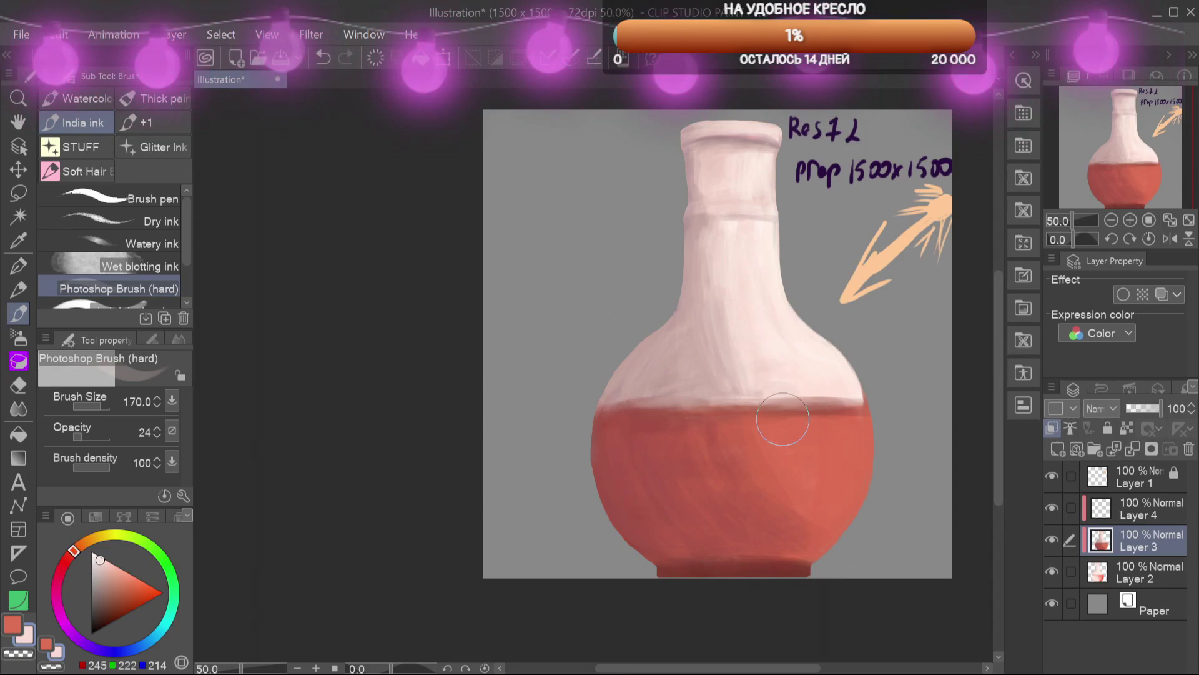
Blend the upper neck below the rim with sampled light and muted pinks
drag(785, 421, 764, 543)
alt+click(743, 264)
drag(715, 253, 744, 257)
alt+click(750, 258)
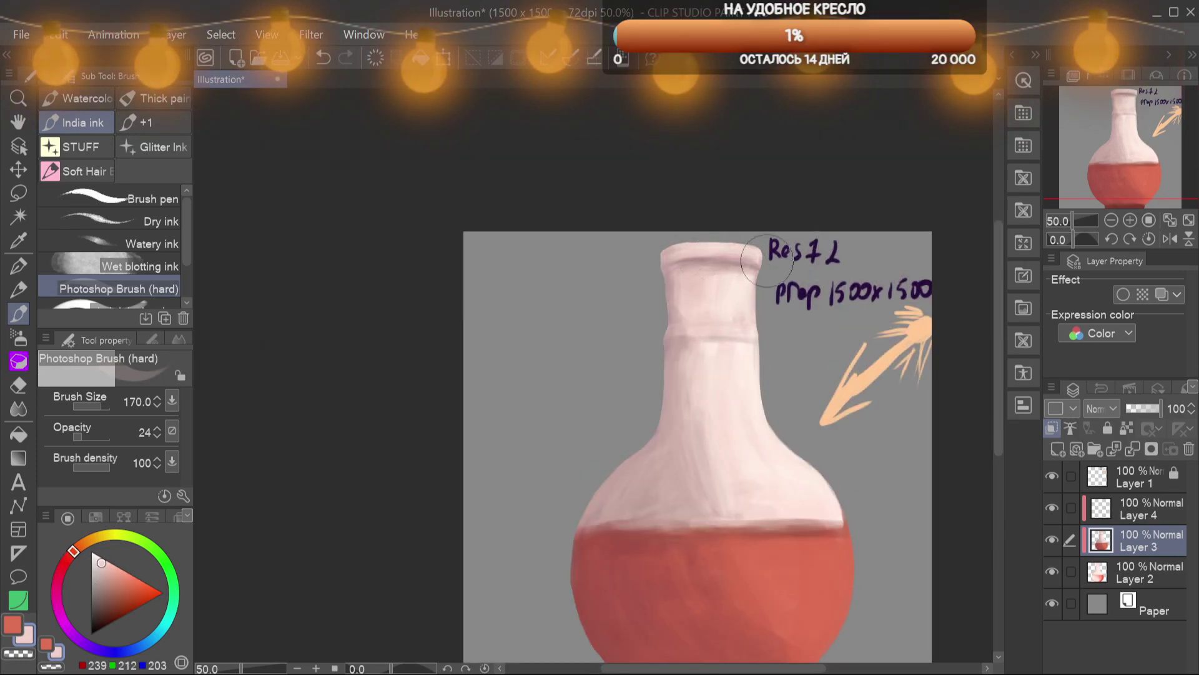
alt+click(671, 297)
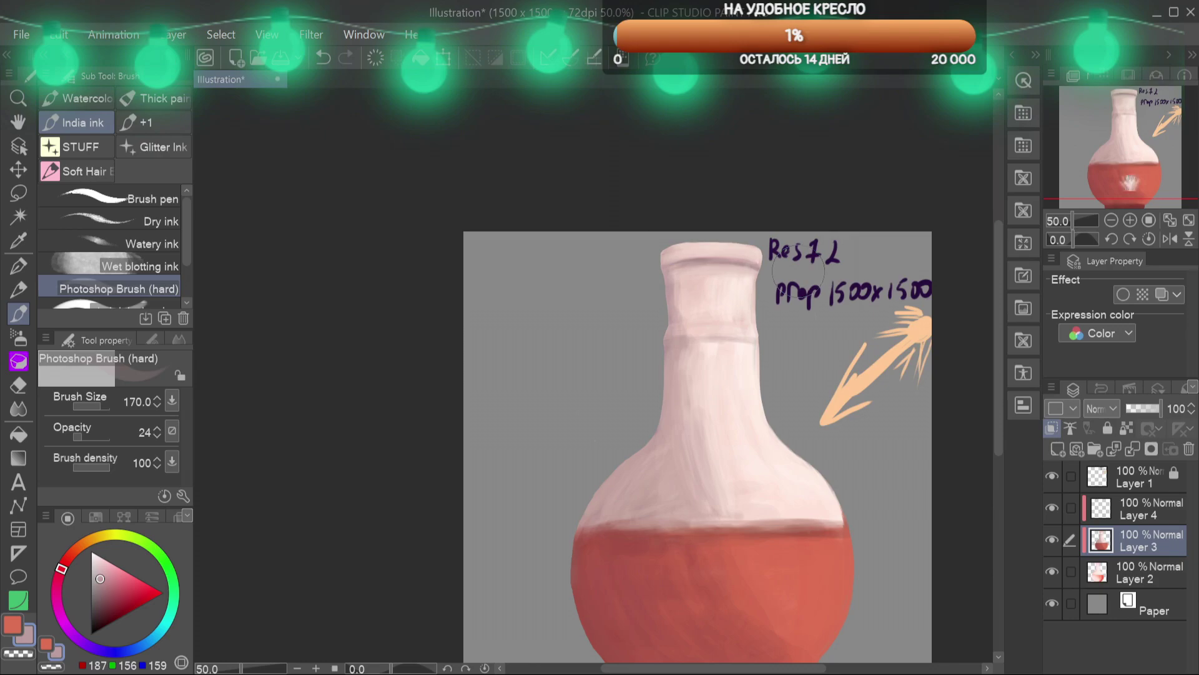
Smooth the shadow streaks in the middle of the shoulder with sampled pinks
scroll(798, 269, down, 1)
alt+click(636, 407)
drag(713, 297, 727, 400)
alt+click(712, 369)
alt+click(718, 331)
drag(717, 331, 721, 381)
drag(701, 294, 715, 400)
alt+click(691, 337)
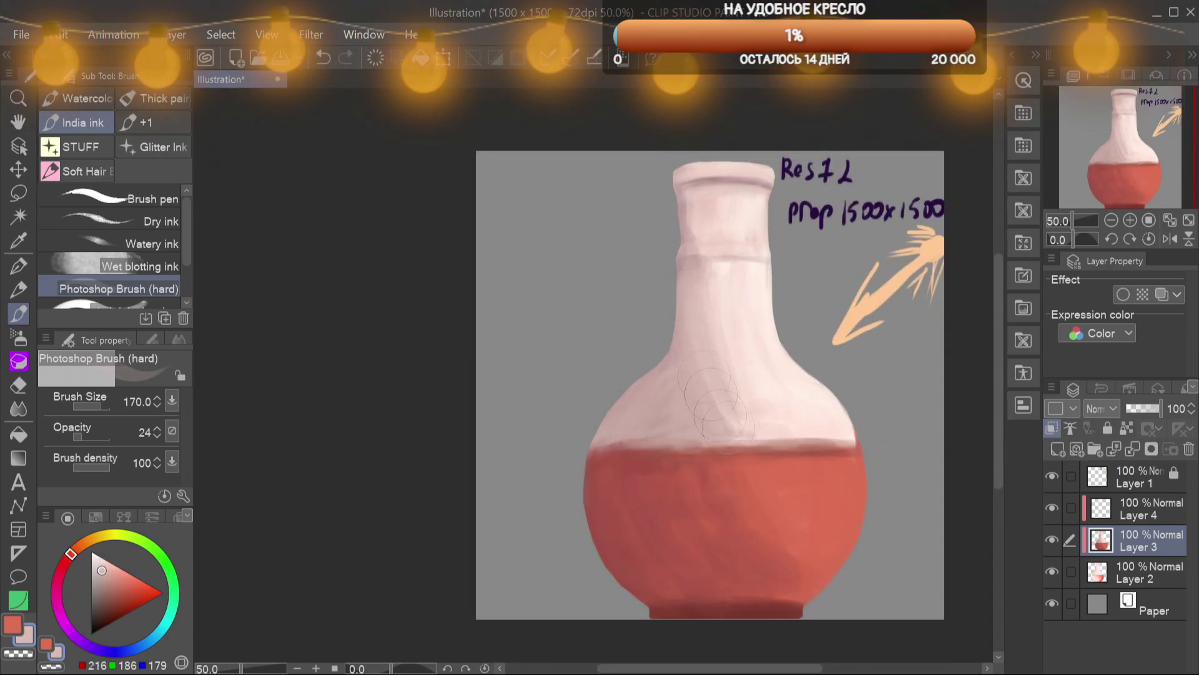
alt+click(746, 312)
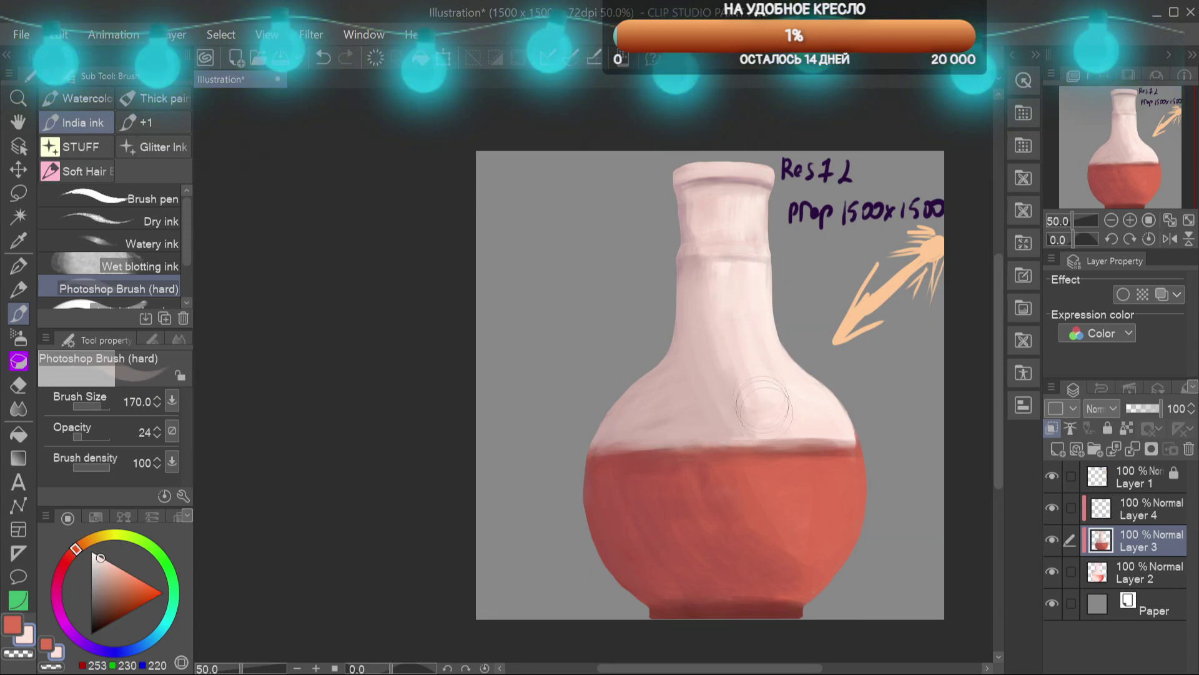
Blend the shoulder's right edge and central shadow on Layer 3 with pale pink (255, 231, 222) and muted pink (208, 178, 172)
alt+click(828, 500)
click(1140, 572)
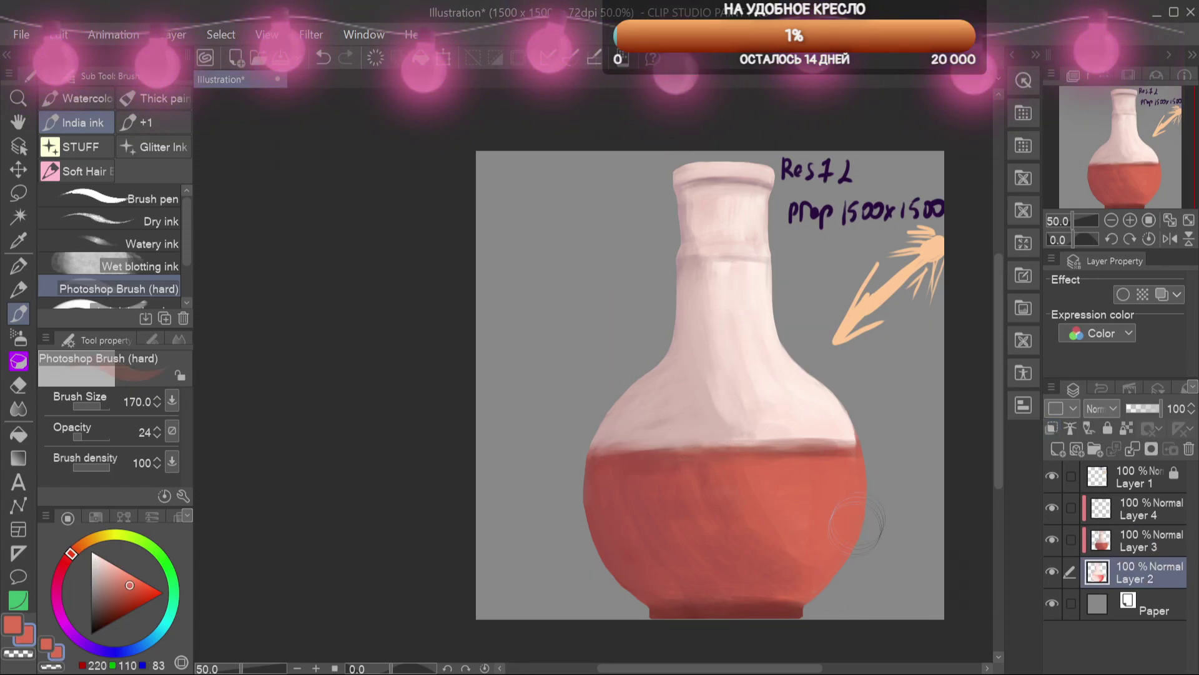
click(1109, 537)
alt+click(851, 434)
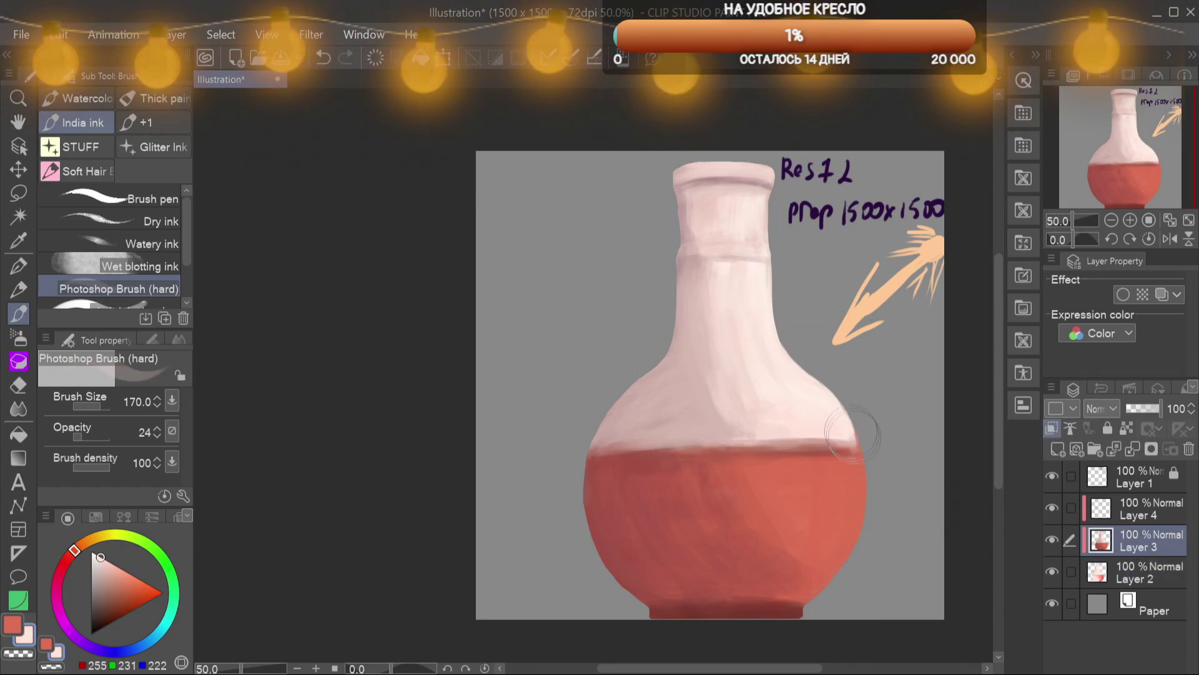
alt+click(690, 297)
drag(706, 371, 717, 397)
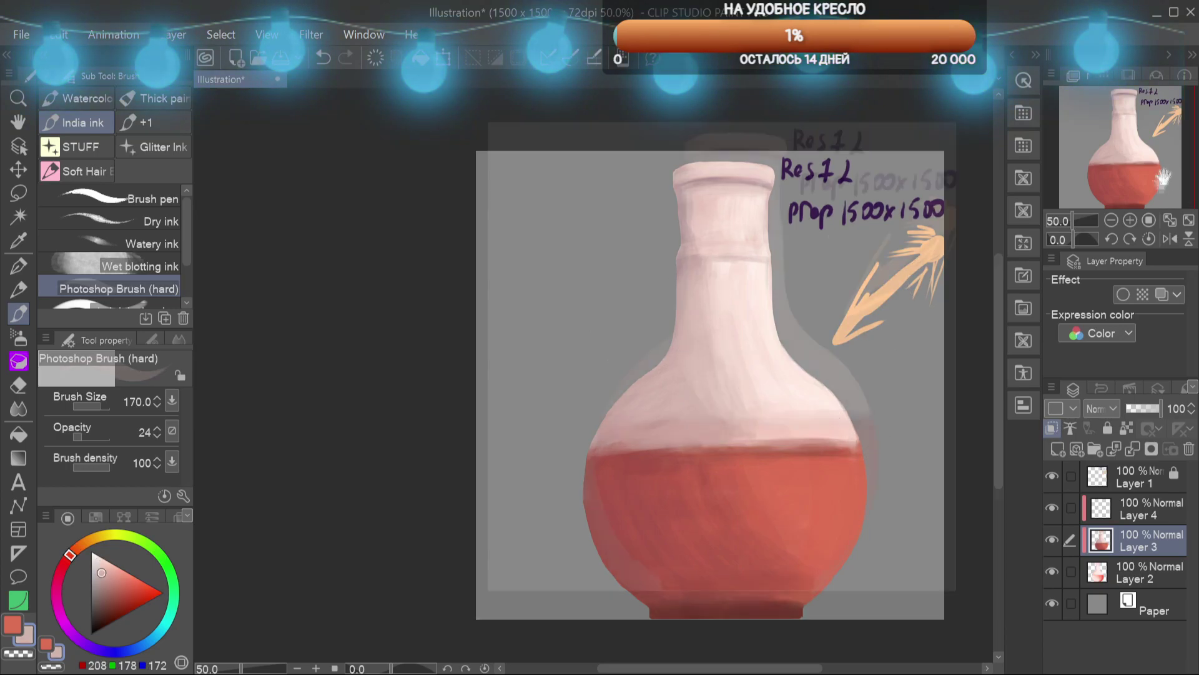
Darken the band along the liquid's surface with muted red (173, 88, 69) and even out the liquid's middle
drag(1168, 175, 1166, 200)
alt+click(843, 353)
drag(875, 352, 737, 358)
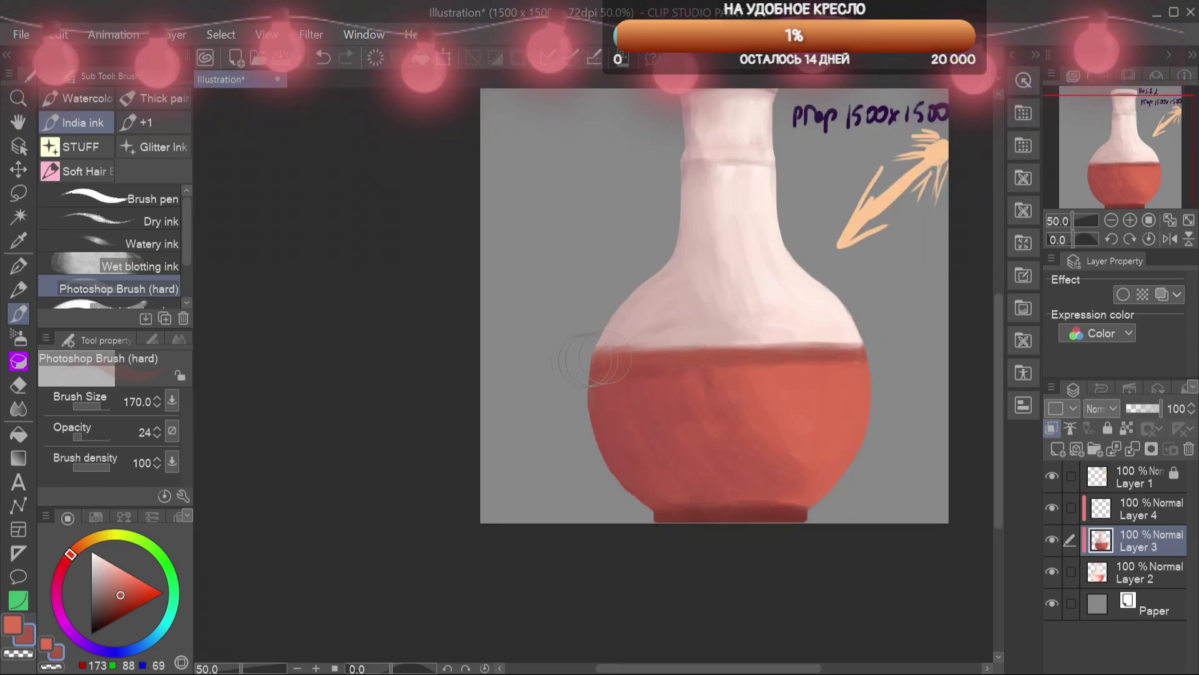
alt+click(775, 369)
alt+click(768, 370)
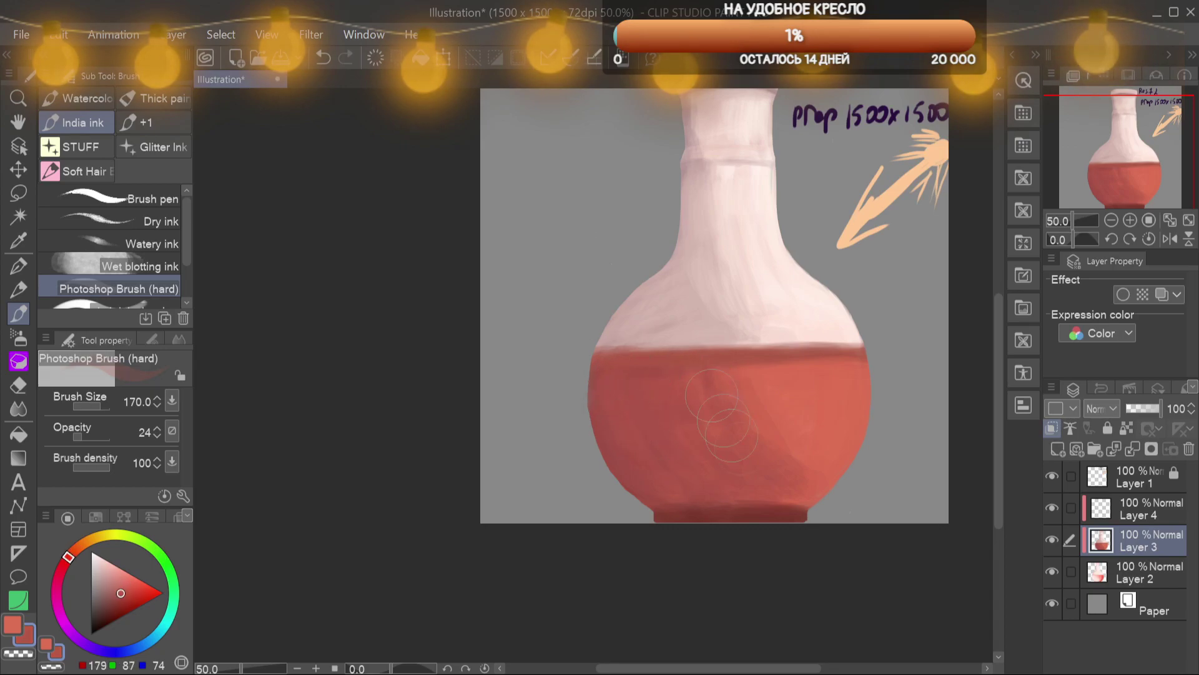
Blend the shading across the lower liquid and base with sampled dark reds
alt+click(762, 490)
drag(780, 494, 669, 491)
alt+click(736, 482)
alt+click(774, 482)
drag(779, 482, 642, 486)
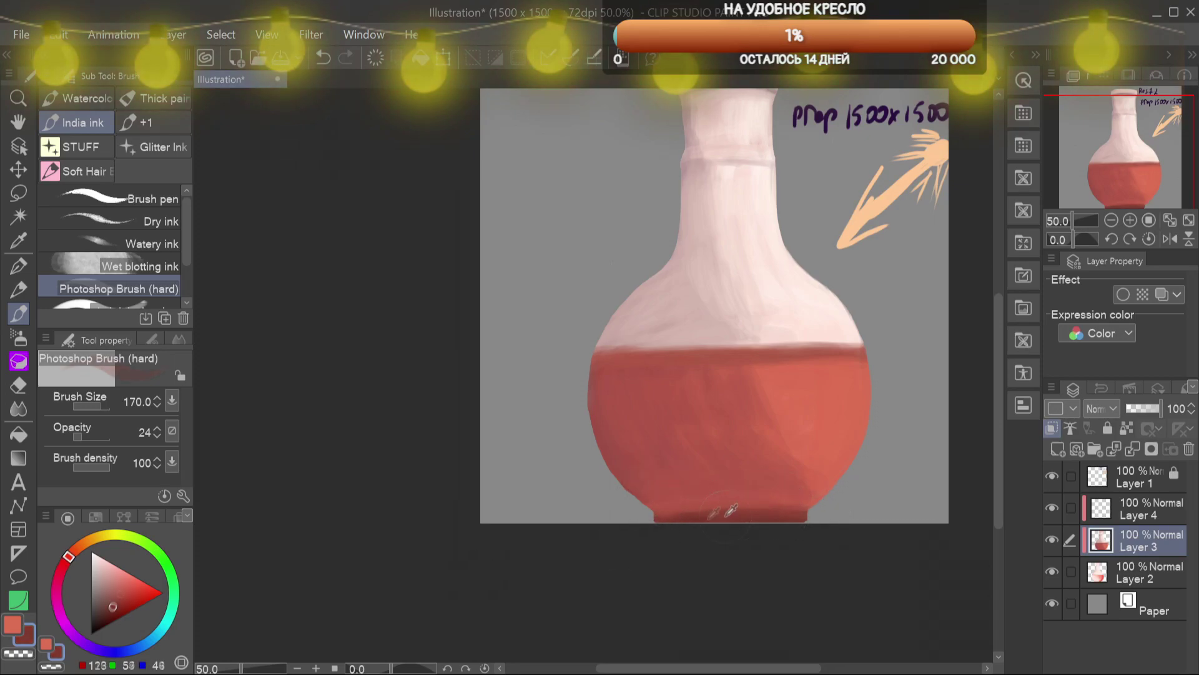
alt+click(610, 365)
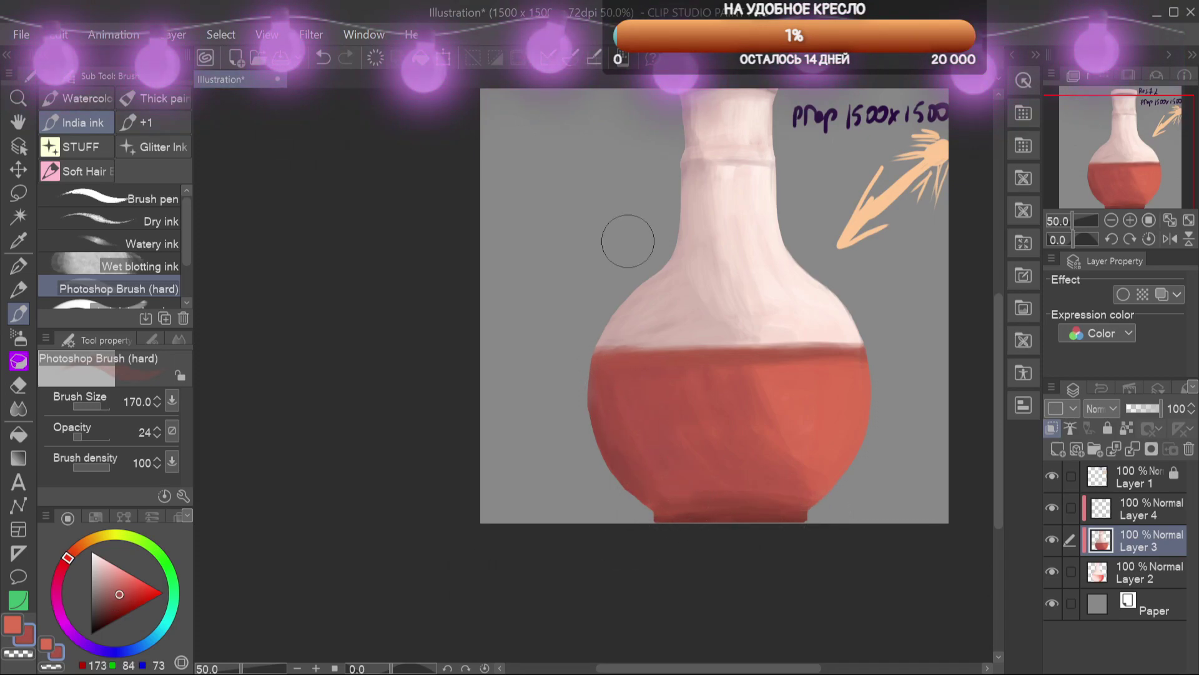
Start outlining the flask on Layer 4 in dark mauve (126, 102, 102) with the hard brush at 100% opacity and size 12
drag(1142, 156, 1155, 147)
scroll(1172, 148, down, 3)
scroll(1173, 148, up, 1)
scroll(1173, 149, up, 4)
click(1151, 508)
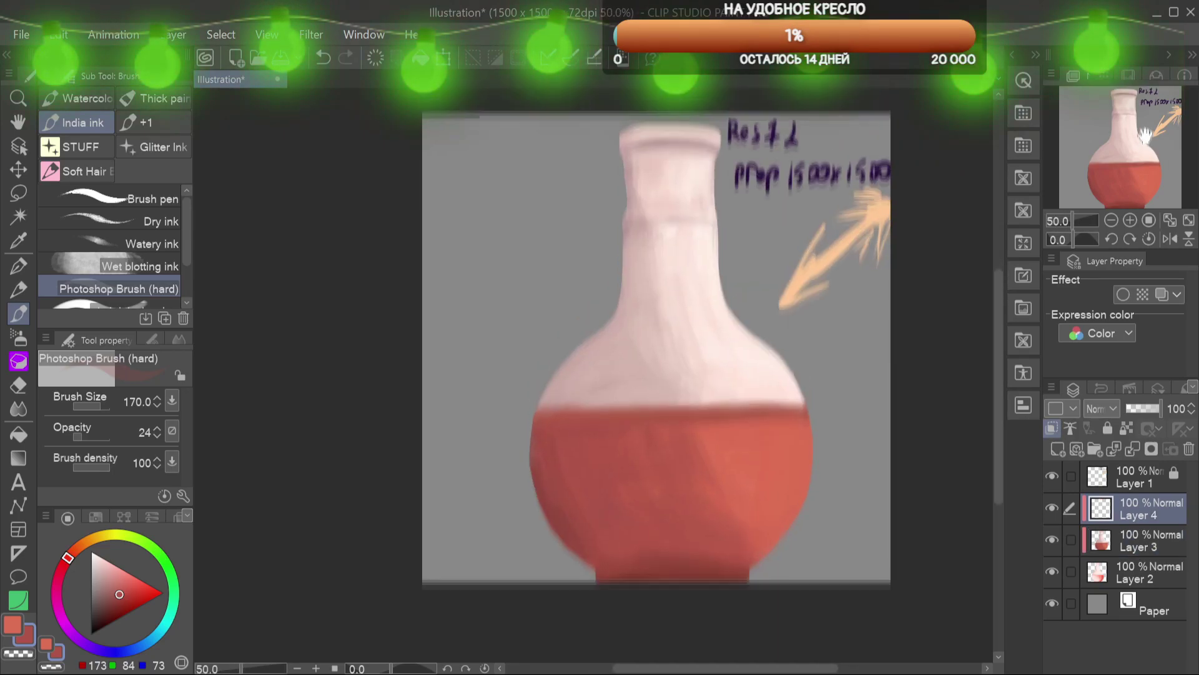
drag(110, 598, 101, 595)
drag(90, 436, 119, 434)
scroll(601, 163, up, 3)
alt+click(664, 191)
key([)
key([)
key([)
key([)
click(98, 597)
mouse_move(694, 97)
mouse_down()
mouse_move(709, 222)
mouse_move(674, 216)
mouse_move(608, 245)
mouse_up()
scroll(711, 216, up, 3)
key([)
key([)
key([)
key([)
Turn off clipping on Layer 4 and return to it with the brush
click(1053, 428)
click(1120, 568)
key(e)
click(1134, 500)
key(b)
Outline the left edge of the neck and shoulder on Layer 4 in dark mauve (126, 102, 102)
mouse_move(763, 194)
mouse_down()
mouse_move(570, 278)
mouse_move(576, 387)
mouse_move(654, 226)
mouse_move(647, 336)
mouse_up()
drag(650, 388, 665, 291)
drag(663, 235, 691, 599)
mouse_move(691, 601)
mouse_down()
mouse_move(614, 172)
mouse_move(583, 282)
mouse_move(585, 470)
mouse_up()
key(ctrl+minus)
key(ctrl+minus)
key(ctrl+minus)
key(ctrl+minus)
key(ctrl+minus)
scroll(1120, 122, up, 3)
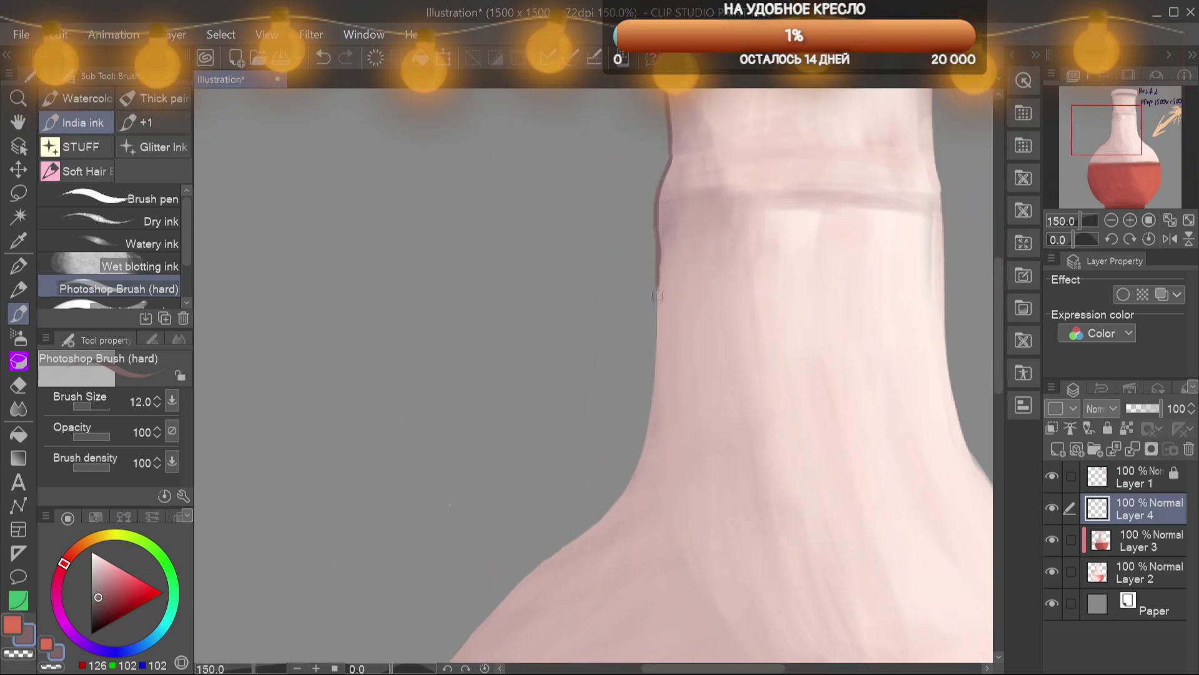
drag(658, 296, 706, 207)
click(1101, 145)
mouse_move(705, 272)
mouse_down()
mouse_move(704, 289)
mouse_move(752, 247)
mouse_move(596, 388)
mouse_up()
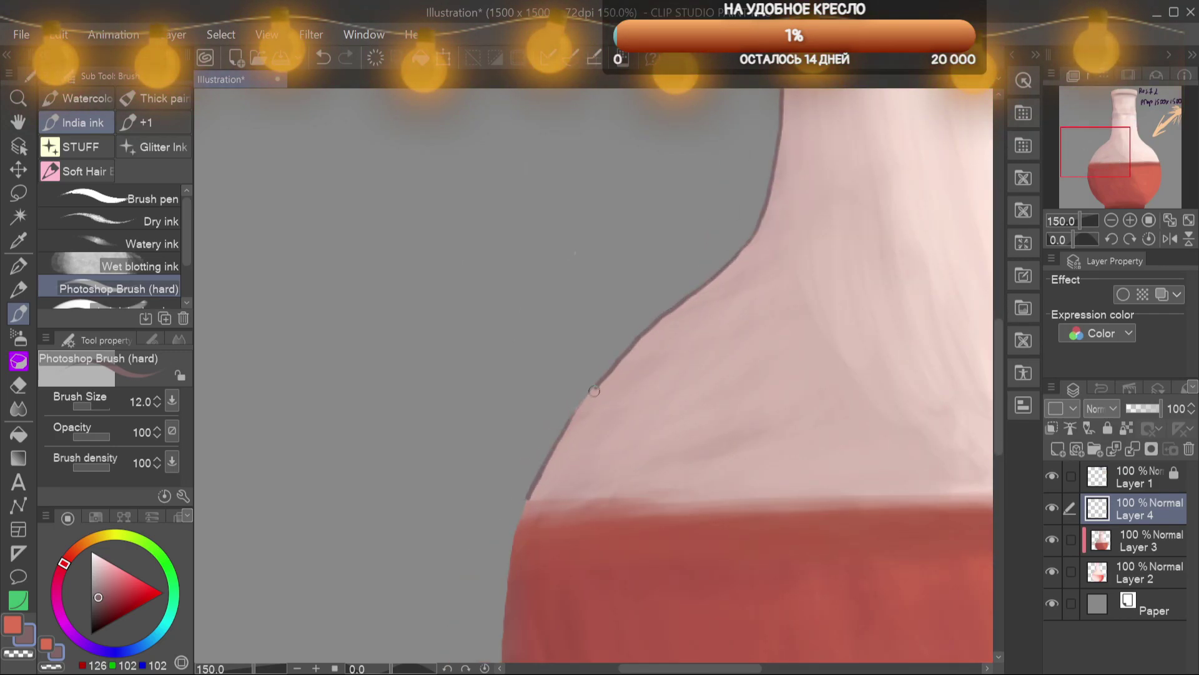
Continue the dark mauve outline around the rim and down the right side of the neck and shoulder
drag(1110, 141, 1127, 97)
drag(712, 313, 715, 323)
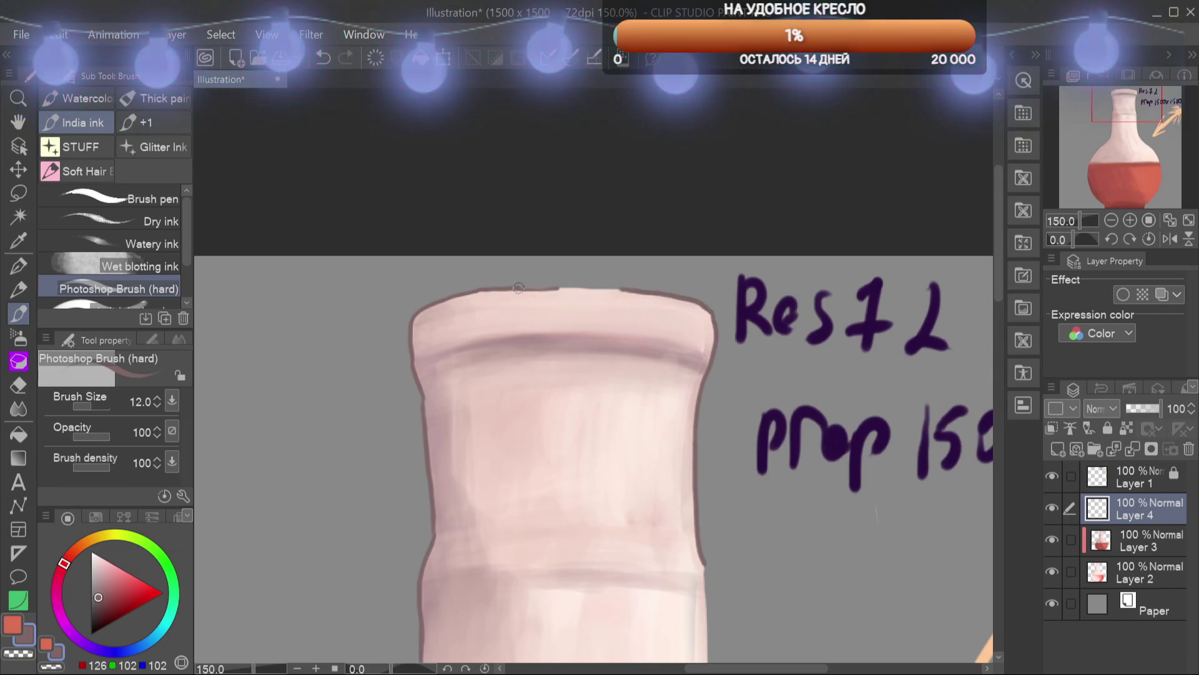
scroll(617, 289, down, 5)
mouse_move(699, 213)
mouse_down()
mouse_move(705, 392)
mouse_move(721, 473)
mouse_move(749, 519)
mouse_up()
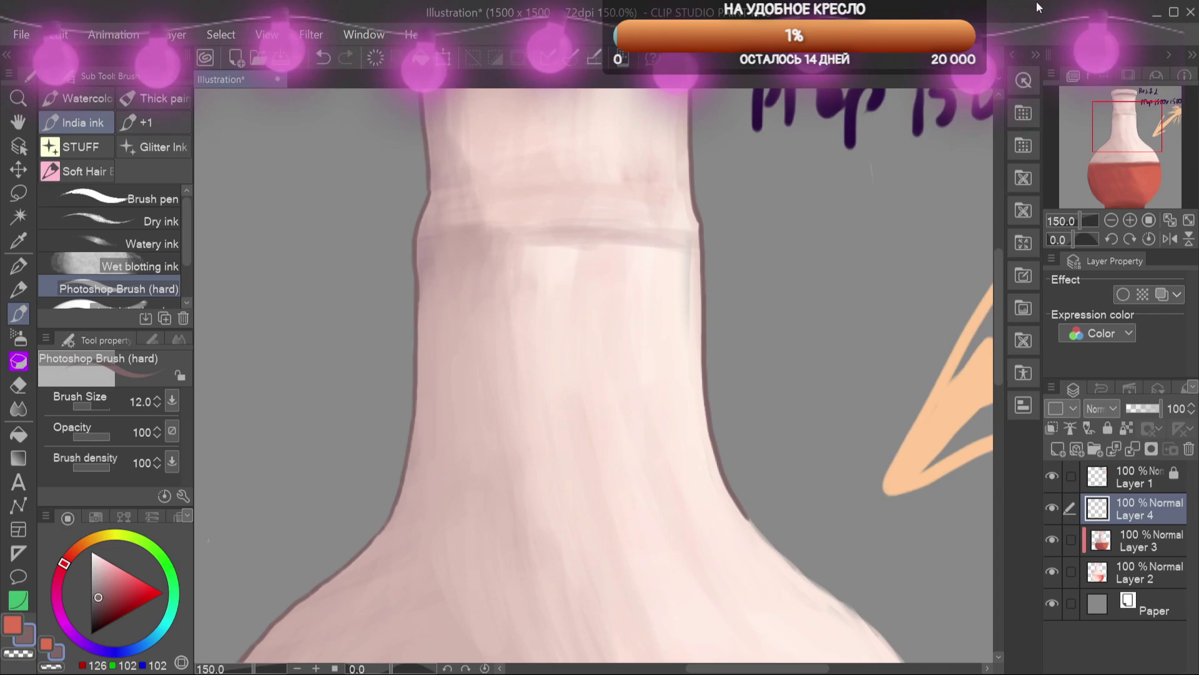
drag(1105, 152, 1111, 173)
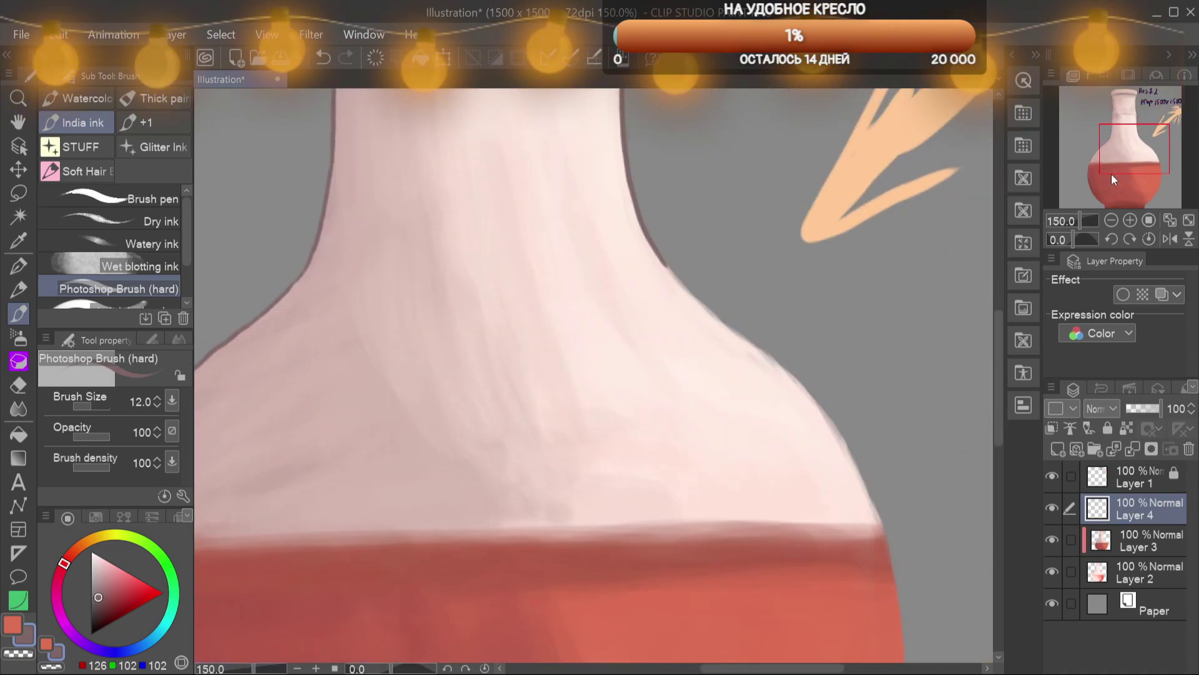
mouse_move(779, 362)
mouse_down()
mouse_move(828, 416)
mouse_move(881, 524)
mouse_up()
mouse_move(847, 436)
mouse_down()
mouse_move(802, 361)
mouse_move(796, 306)
mouse_up()
Outline the liquid's left edge down to the base corner in dark red (113, 63, 53)
drag(1159, 167, 1087, 158)
drag(414, 325, 400, 366)
key(ctrl+z)
drag(386, 512, 391, 546)
mouse_move(1125, 176)
mouse_down()
mouse_move(1116, 189)
mouse_move(1128, 188)
mouse_up()
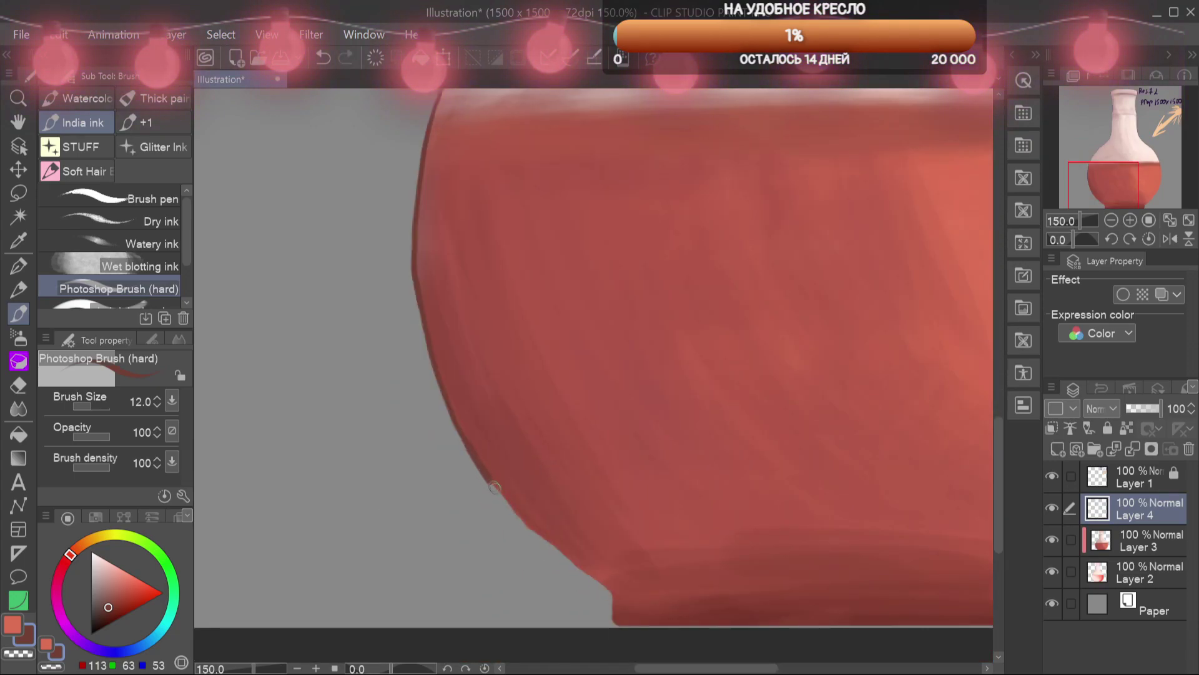
drag(594, 575, 601, 581)
drag(1107, 169, 1112, 175)
drag(543, 524, 553, 564)
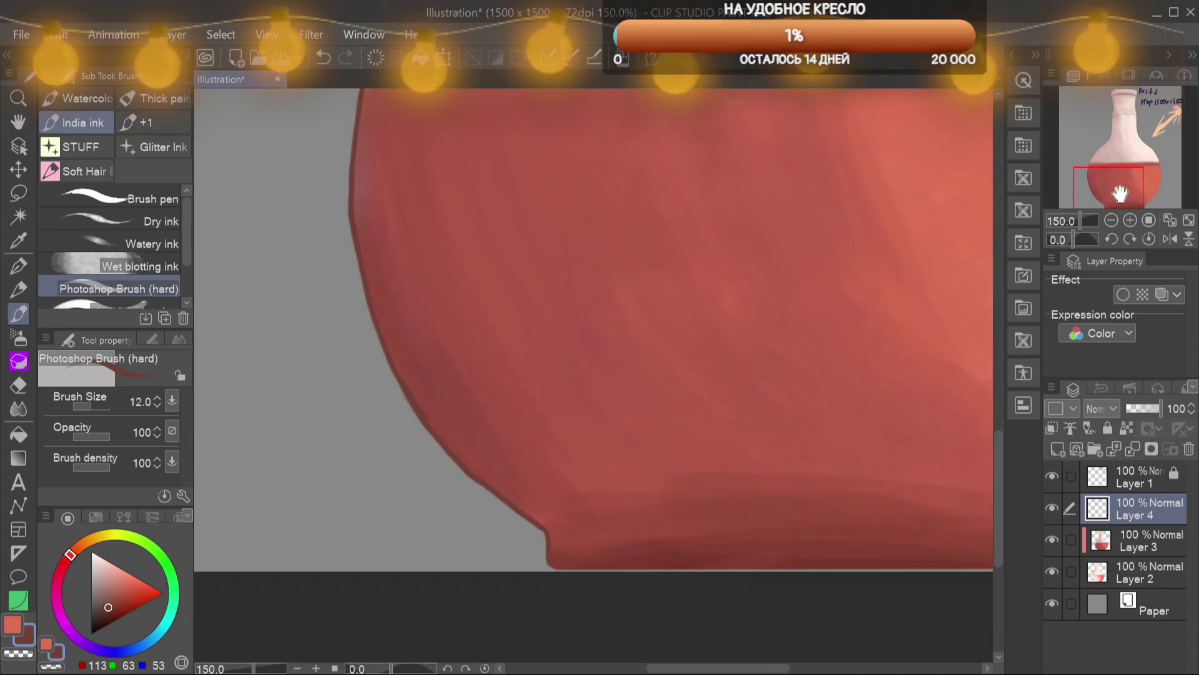
Outline the bottom and right corner of the base in dark red
drag(1127, 194, 1137, 202)
drag(598, 474, 912, 470)
mouse_move(924, 425)
mouse_down()
mouse_move(689, 369)
mouse_move(675, 414)
mouse_move(779, 601)
mouse_move(764, 605)
mouse_up()
Select Layers 2 to 4 together and move the flask slightly left and up on the canvas
scroll(676, 414, down, 3)
click(1124, 571)
shift+click(1105, 503)
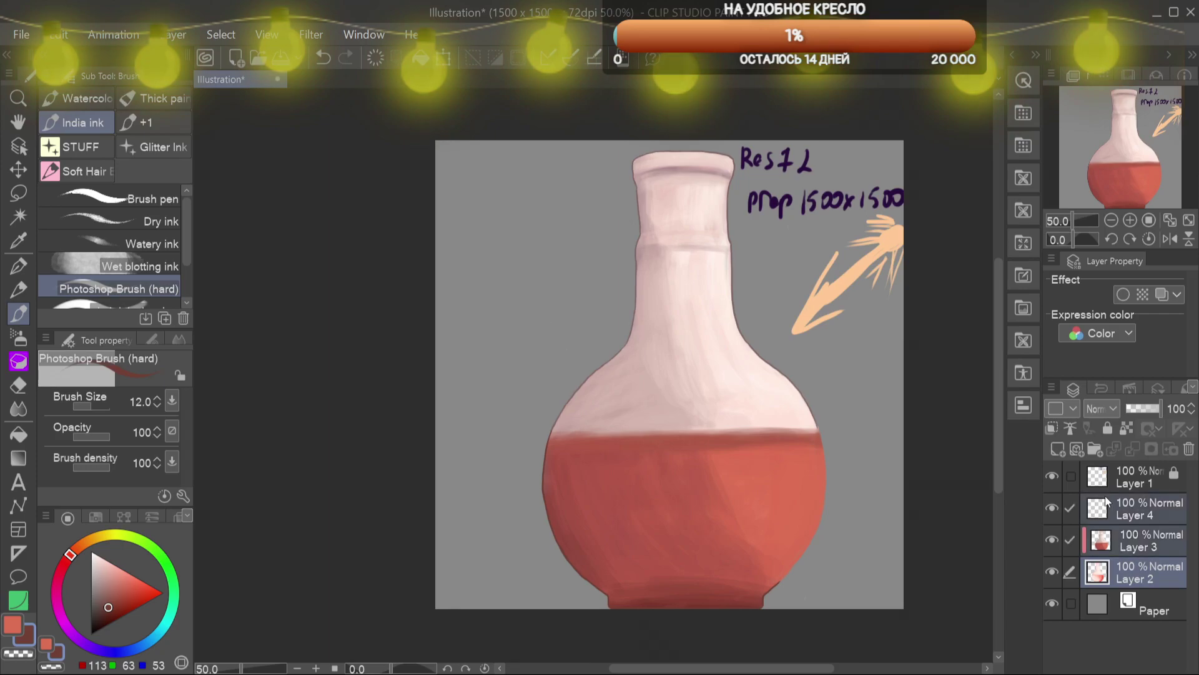
key(k)
drag(709, 474, 691, 471)
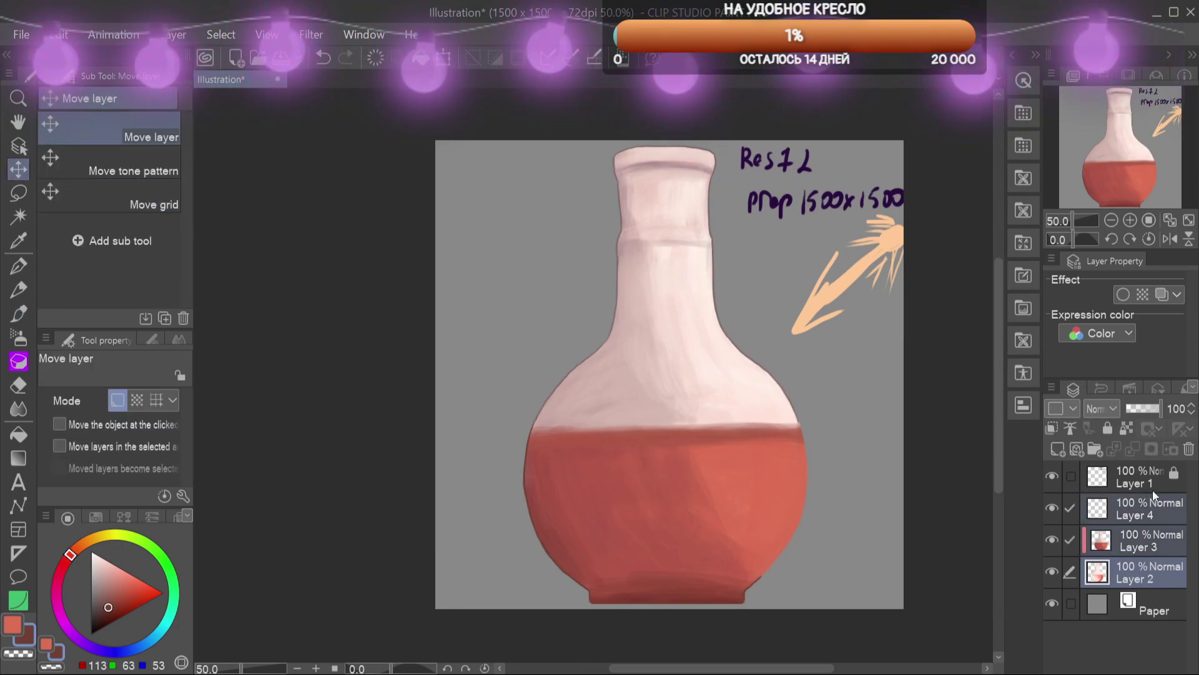
On Layer 4, outline the liquid's right edge from the base up to the shoulder in dark red (114, 64, 53)
key(b)
drag(1114, 143, 1149, 183)
scroll(1133, 175, up, 3)
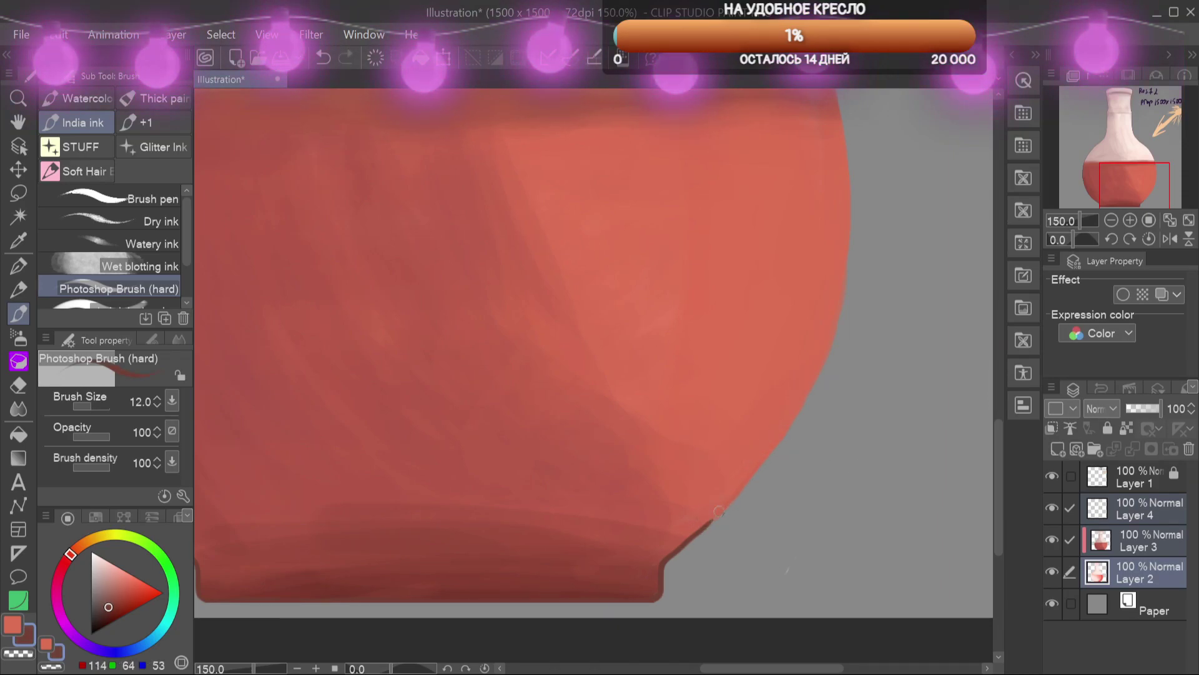
drag(1143, 169, 1133, 191)
click(1149, 509)
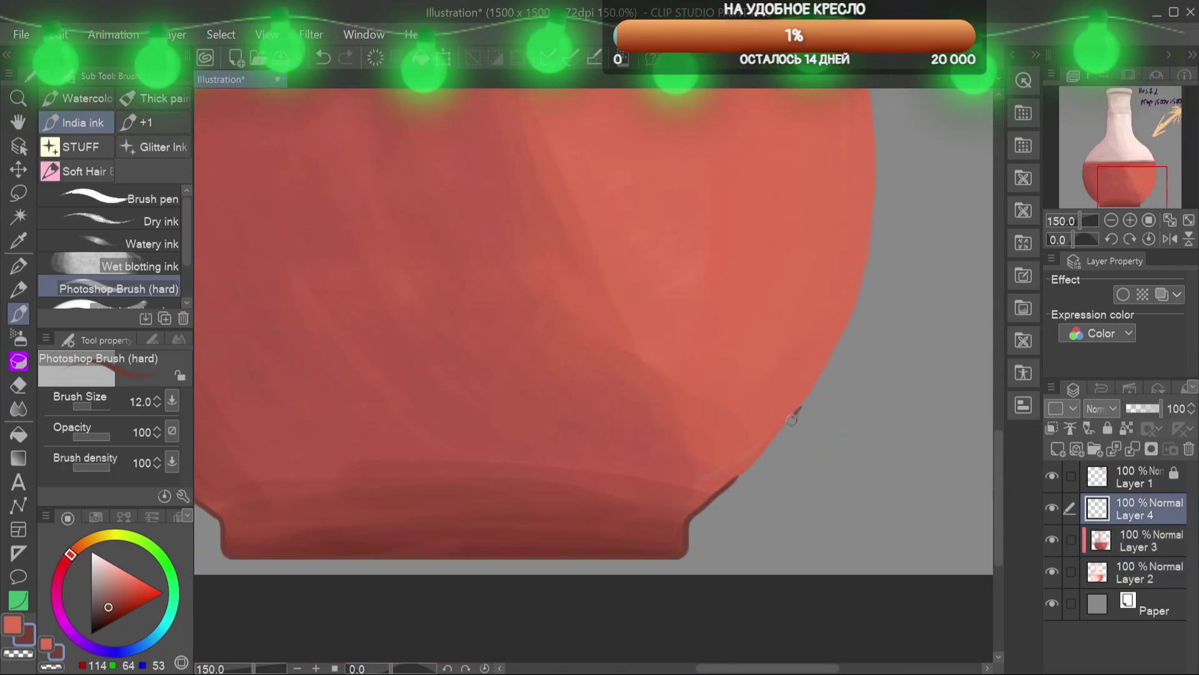
drag(757, 458, 737, 478)
drag(1106, 188, 1163, 169)
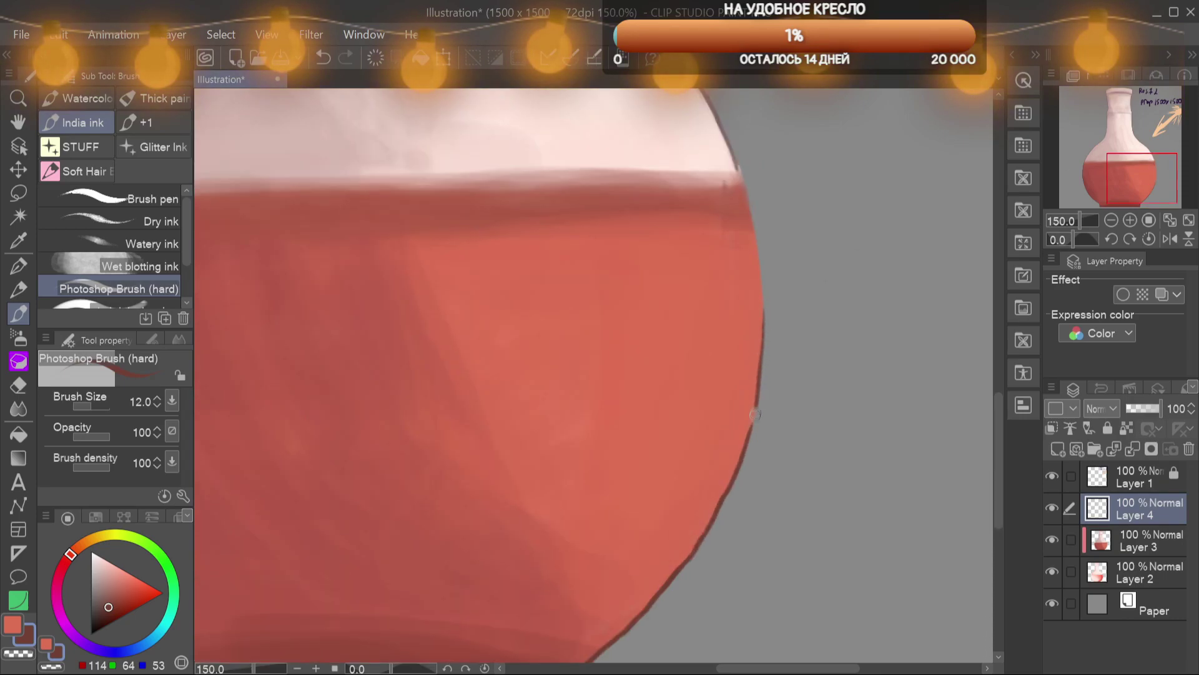
drag(756, 409, 753, 430)
drag(750, 313, 771, 347)
drag(760, 201, 782, 365)
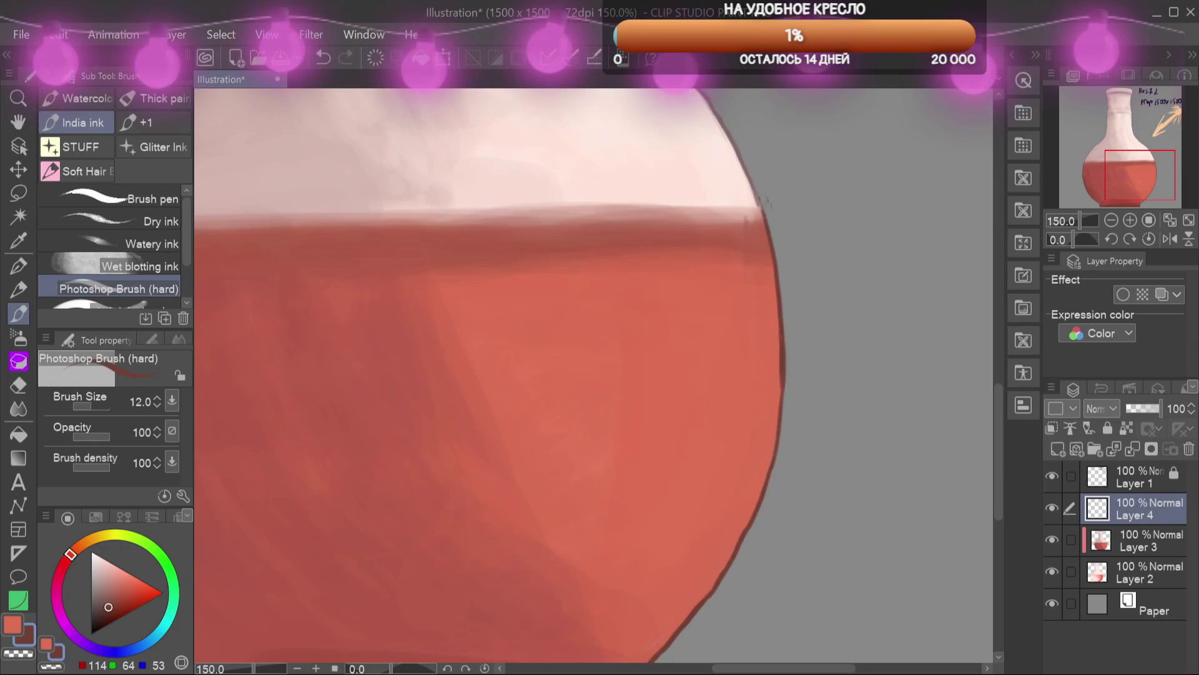
Finish the dark red outline where the liquid's right edge meets the glass shoulder on Layer 4
drag(751, 188, 762, 208)
key(ctrl+minus)
key(ctrl+minus)
mouse_move(1149, 193)
mouse_down()
mouse_move(1120, 159)
mouse_move(1125, 193)
mouse_up()
Add a new layer clipped to Layer 3 and sample a red from the liquid's left edge
click(1132, 537)
click(1058, 448)
click(92, 437)
alt+click(423, 487)
alt+click(426, 486)
click(1111, 409)
click(1110, 449)
Enlarge the brush, lower its opacity to 16, and undo the trial stroke on the liquid's left side
key(])
key(])
key(])
key(])
key(])
key(])
key(])
drag(431, 455, 454, 541)
key(])
key(])
key(])
key(])
key(])
key(])
key(])
key(])
click(78, 436)
key(ctrl+z)
Paint broad translucent strokes over the liquid's left side, middle and right edge on Layer 5
mouse_move(433, 459)
mouse_down()
mouse_move(484, 578)
mouse_move(522, 605)
mouse_up()
mouse_move(437, 456)
mouse_down()
mouse_move(515, 590)
mouse_move(542, 605)
mouse_up()
drag(446, 436, 541, 601)
drag(491, 477, 542, 566)
mouse_move(509, 459)
mouse_down()
mouse_move(554, 552)
mouse_move(577, 559)
mouse_up()
mouse_move(502, 460)
mouse_down()
mouse_move(584, 570)
mouse_move(593, 547)
mouse_up()
drag(517, 625, 615, 598)
mouse_move(522, 500)
mouse_down()
mouse_move(588, 586)
mouse_move(537, 545)
mouse_up()
mouse_move(537, 457)
mouse_down()
mouse_move(580, 550)
mouse_move(601, 556)
mouse_up()
mouse_move(509, 481)
mouse_down()
mouse_move(610, 437)
mouse_move(662, 581)
mouse_move(722, 583)
mouse_move(625, 593)
mouse_up()
mouse_move(785, 415)
mouse_down()
mouse_move(776, 402)
mouse_move(781, 474)
mouse_move(762, 574)
mouse_move(802, 498)
mouse_up()
Reduce the brush size to 250 and choose a muted red (196, 102, 90) for Layer 5
key(bracketleft)
key(bracketleft)
key(bracketleft)
key(bracketleft)
key(bracketleft)
key(bracketleft)
click(120, 588)
click(1124, 42)
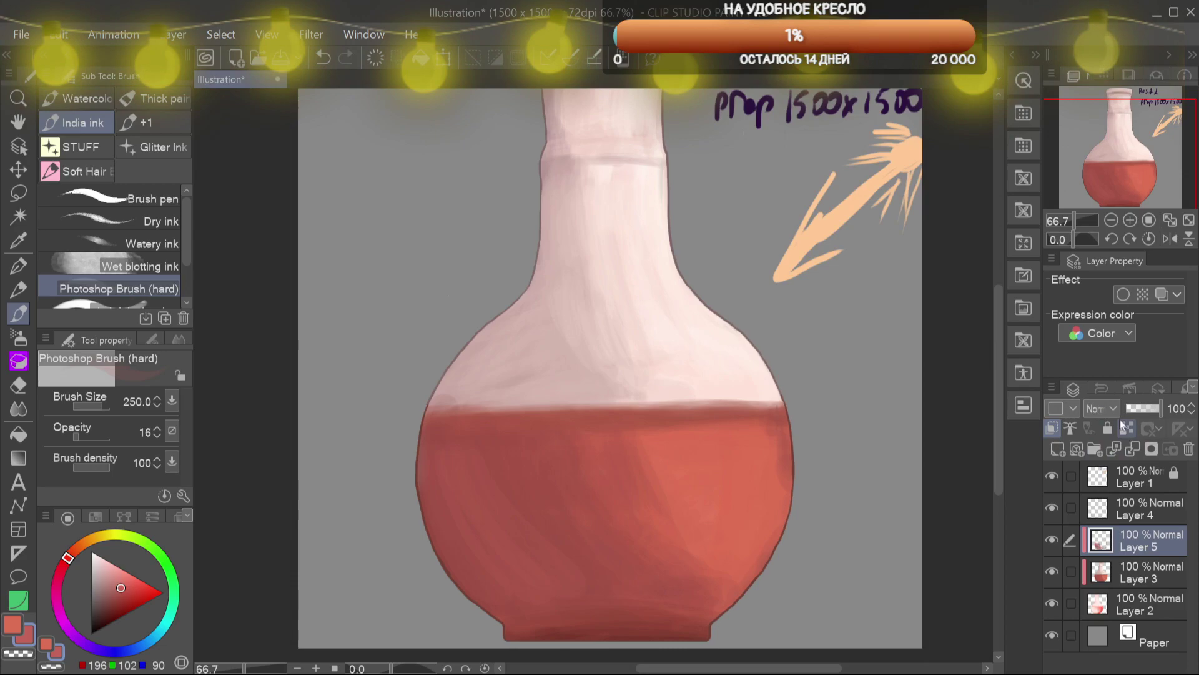
Shift the hue of Layer 5's shading toward purple and lower the layer's opacity to 41%
key(ctrl+u)
drag(287, 526, 262, 526)
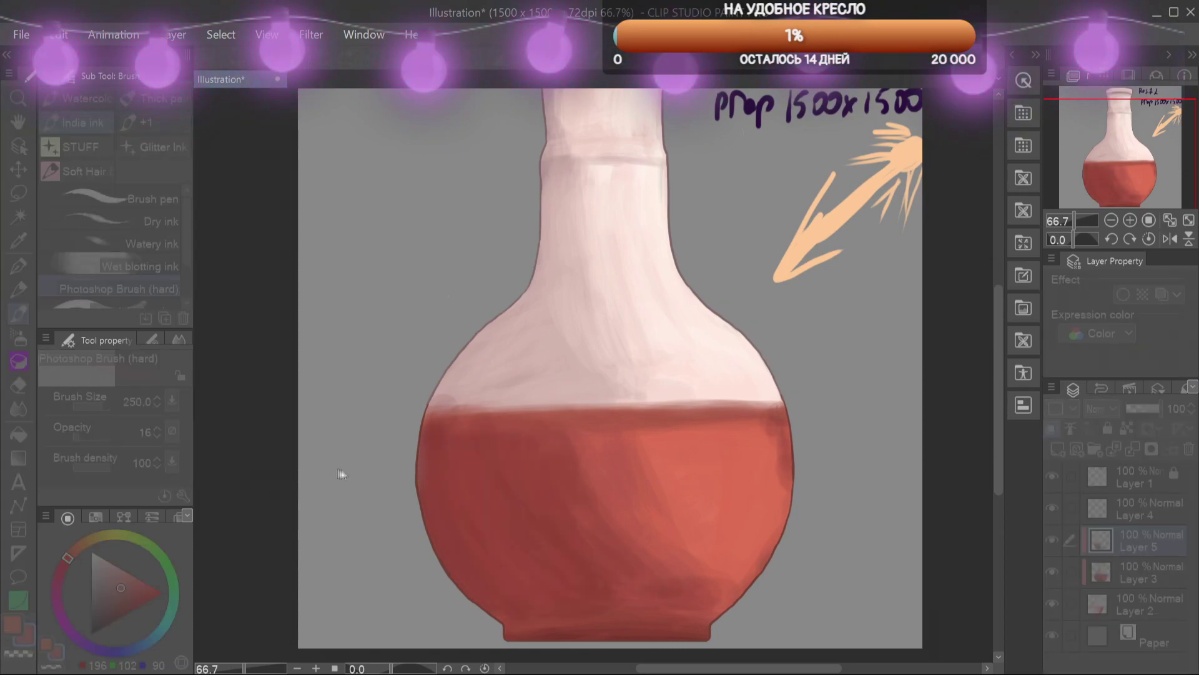
mouse_move(284, 425)
mouse_down()
mouse_move(396, 428)
mouse_move(176, 433)
mouse_up()
click(185, 524)
mouse_move(287, 523)
mouse_down()
mouse_move(302, 522)
mouse_move(193, 518)
mouse_move(280, 516)
mouse_up()
click(356, 440)
alt+click(460, 490)
drag(1149, 408, 1141, 408)
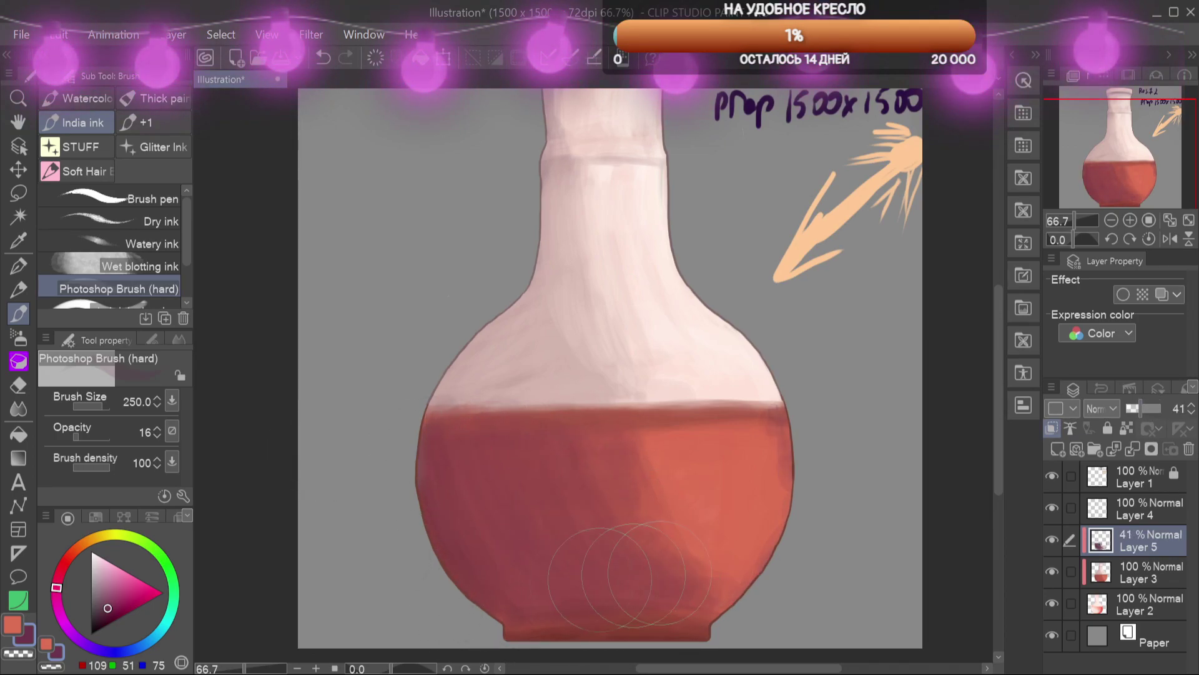
Blend the purple shadow into the liquid's middle on Layer 5 with sampled red (183, 90, 78) and a size 600 brush
alt+click(686, 487)
mouse_move(669, 489)
mouse_down()
mouse_move(597, 487)
mouse_move(643, 479)
mouse_up()
key(])
key(])
key(])
key(])
drag(759, 515, 627, 449)
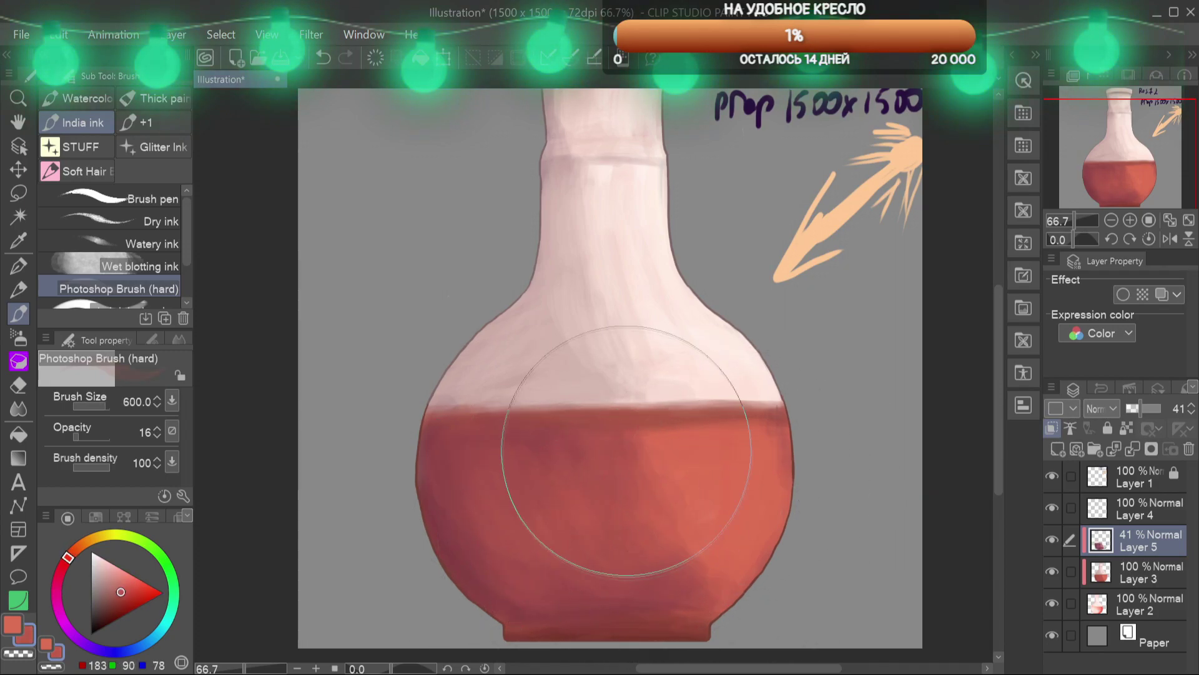
Soften the liquid's shading with sampled reds at brush size 200, and delete Layer 5
alt+click(637, 475)
key([)
key([)
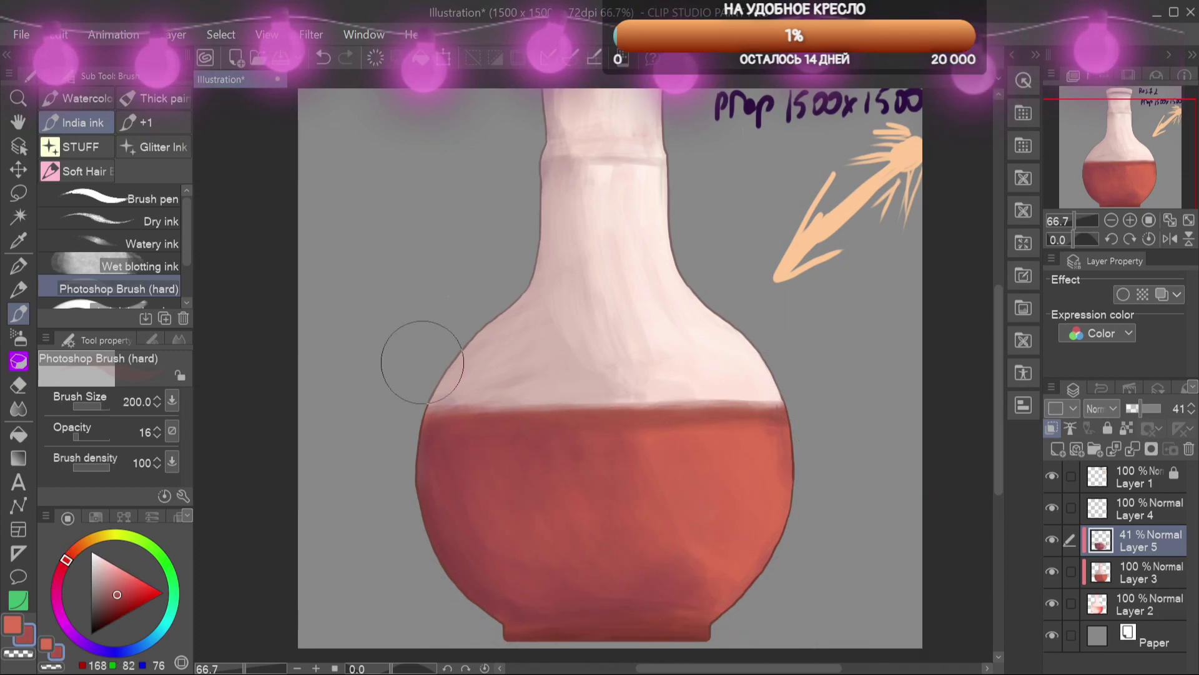
alt+click(752, 449)
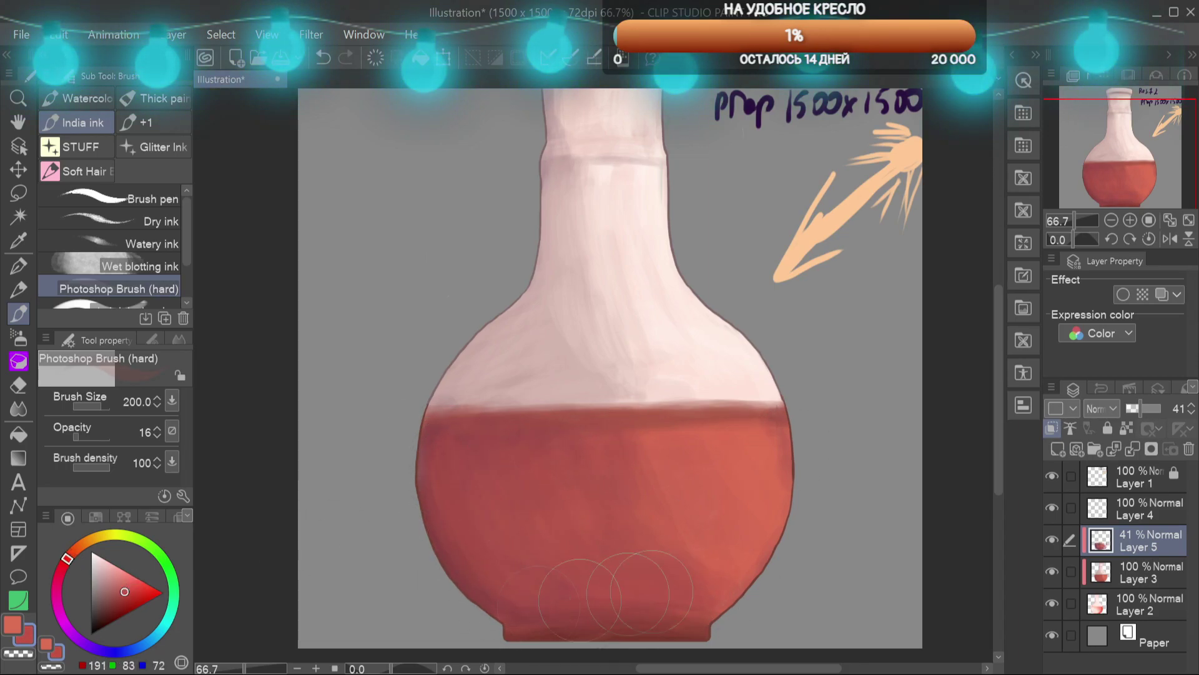
click(1189, 448)
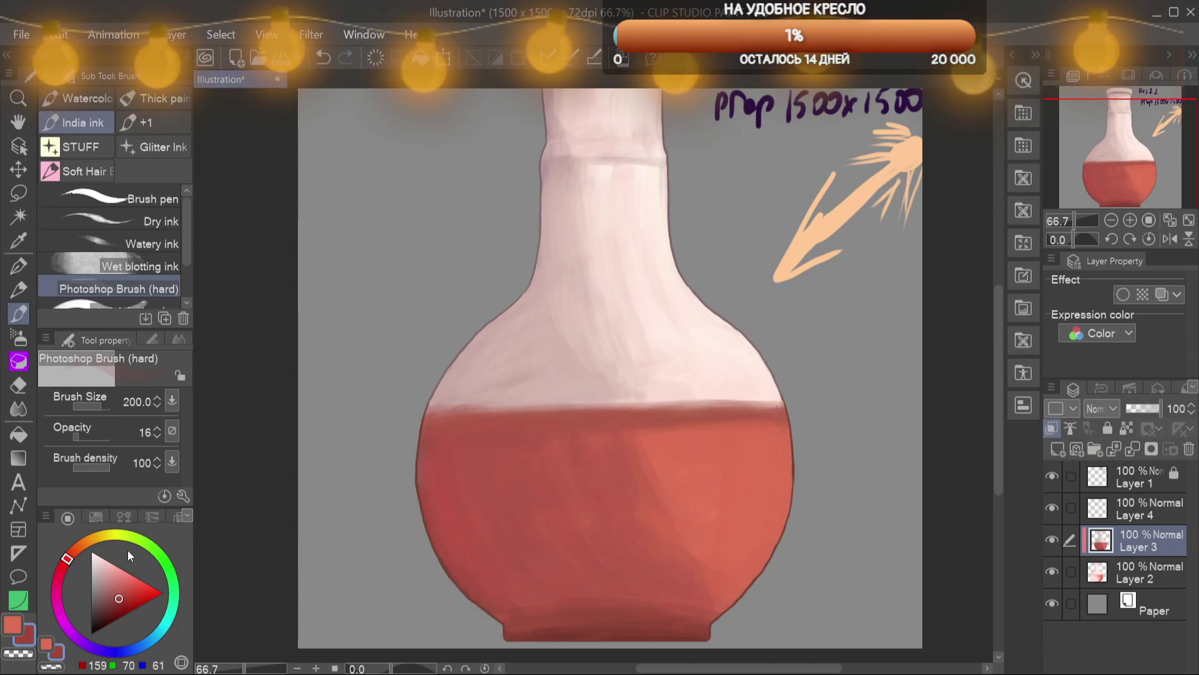
Paint the liquid's left side and middle on Layer 3 in red (159, 70, 61) with a size 300 brush
click(119, 598)
key(])
mouse_move(446, 485)
mouse_down()
mouse_move(524, 559)
mouse_move(534, 486)
mouse_move(597, 474)
mouse_up()
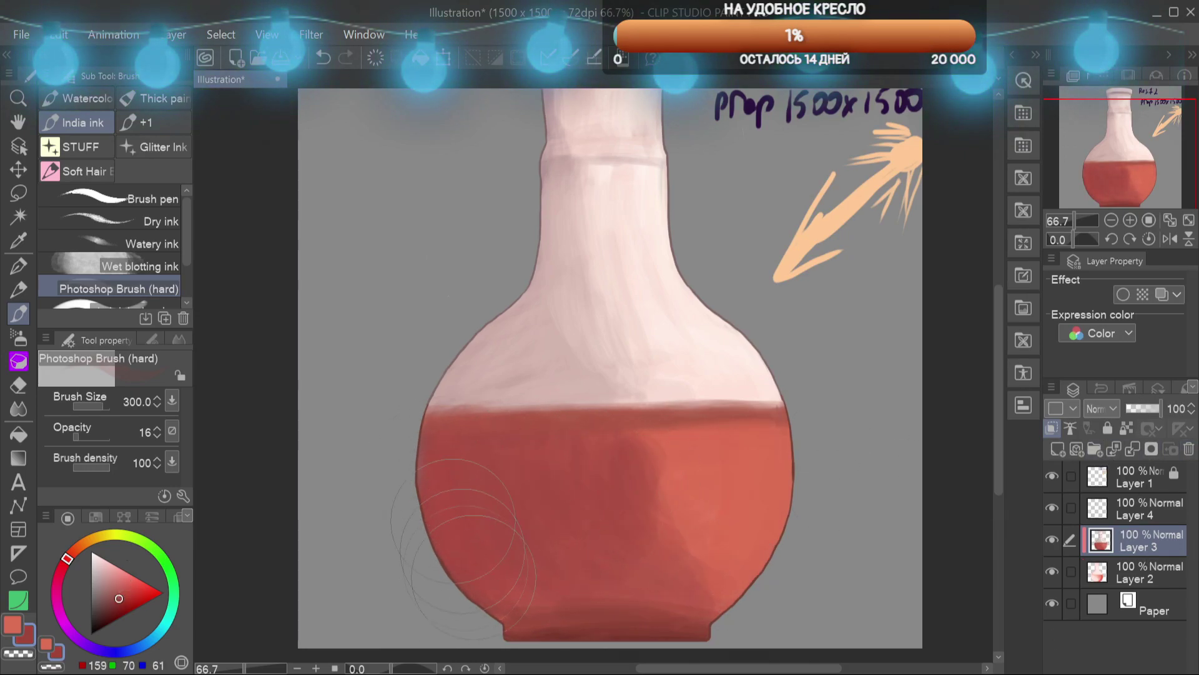
drag(631, 522, 530, 471)
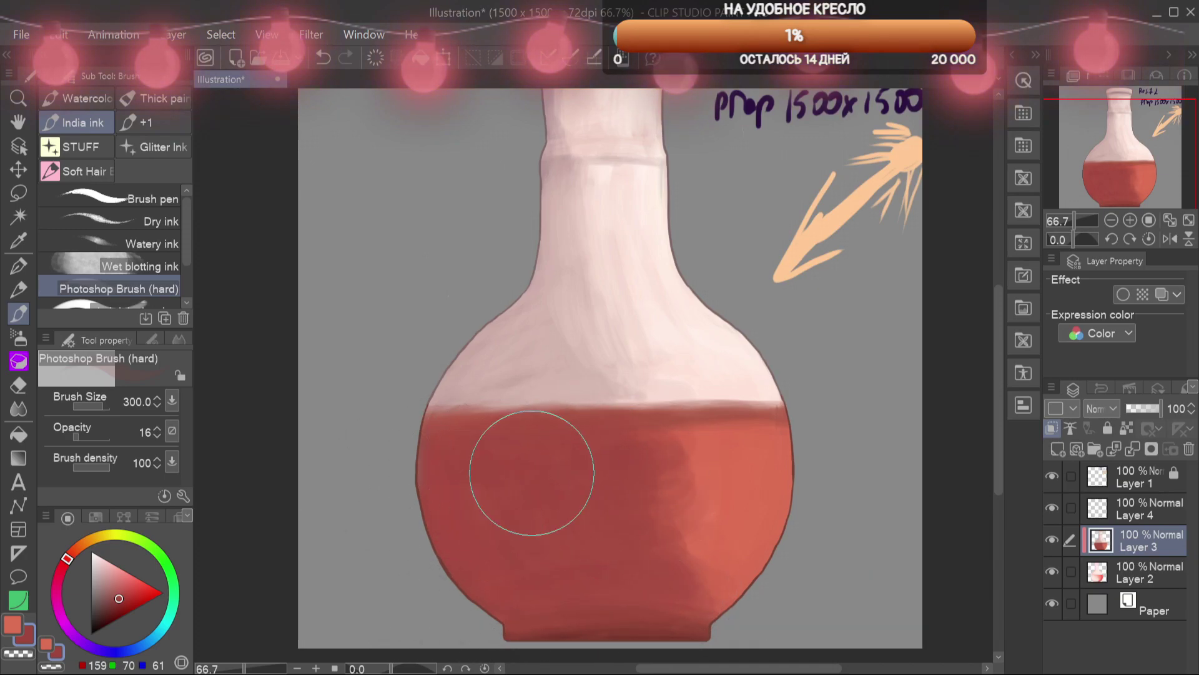
Darken the liquid's left side, middle and base with deep reds, ending with a dark red (138, 46, 43)
click(111, 606)
mouse_move(451, 493)
mouse_down()
mouse_move(435, 451)
mouse_move(490, 562)
mouse_up()
click(65, 561)
click(117, 607)
mouse_move(431, 463)
mouse_down()
mouse_move(439, 436)
mouse_move(484, 439)
mouse_up()
mouse_move(522, 579)
mouse_down()
mouse_move(536, 506)
mouse_move(575, 477)
mouse_move(541, 461)
mouse_move(499, 587)
mouse_up()
mouse_move(513, 499)
mouse_down()
mouse_move(530, 486)
mouse_move(614, 526)
mouse_up()
alt+click(584, 637)
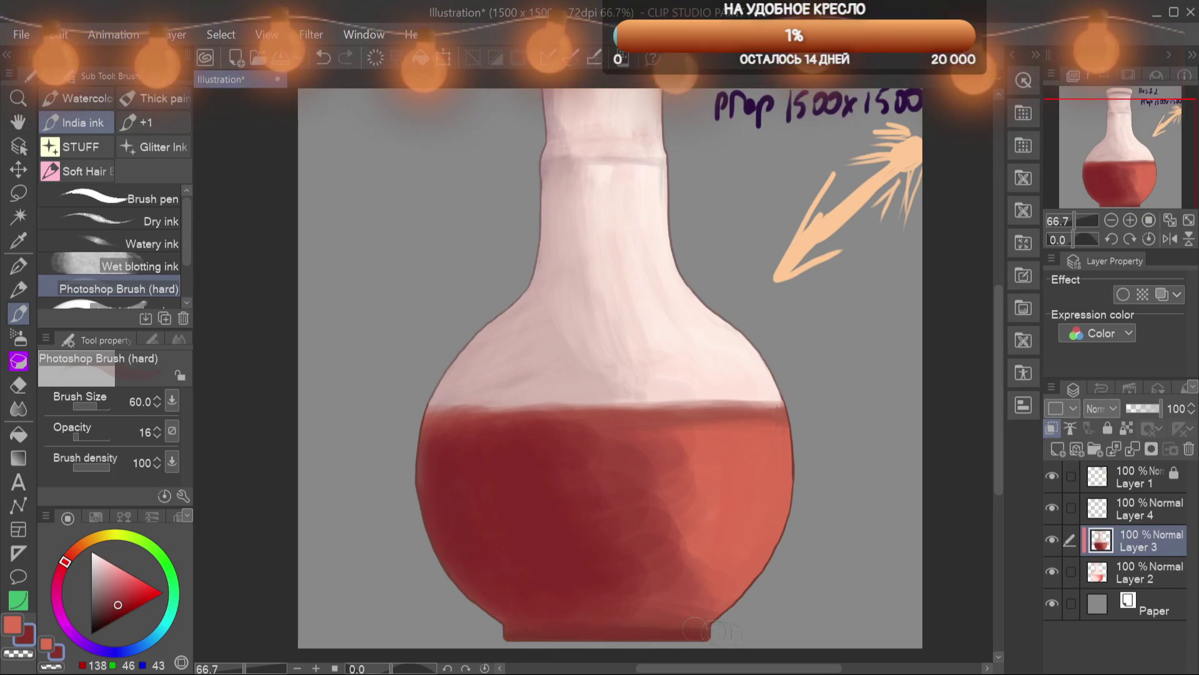
Blend the boundary between the dark shadow and the lit right side of the liquid using sampled tones
key(bracketright)
key(bracketright)
drag(668, 514, 565, 496)
alt+click(736, 476)
key(bracketleft)
drag(718, 484, 615, 500)
drag(678, 521, 625, 567)
Brighten the liquid's right side with a lighter tone and blend dark red (136, 44, 41) over the middle at brush size 400
click(118, 567)
mouse_move(777, 516)
mouse_down()
mouse_move(784, 463)
mouse_move(743, 431)
mouse_move(656, 455)
mouse_move(683, 522)
mouse_move(622, 479)
mouse_move(622, 522)
mouse_move(665, 549)
mouse_move(644, 454)
mouse_up()
alt+click(624, 480)
alt+click(550, 484)
mouse_move(549, 484)
mouse_down()
mouse_move(606, 538)
mouse_move(575, 459)
mouse_up()
mouse_move(684, 579)
mouse_down()
mouse_move(625, 589)
mouse_move(517, 499)
mouse_up()
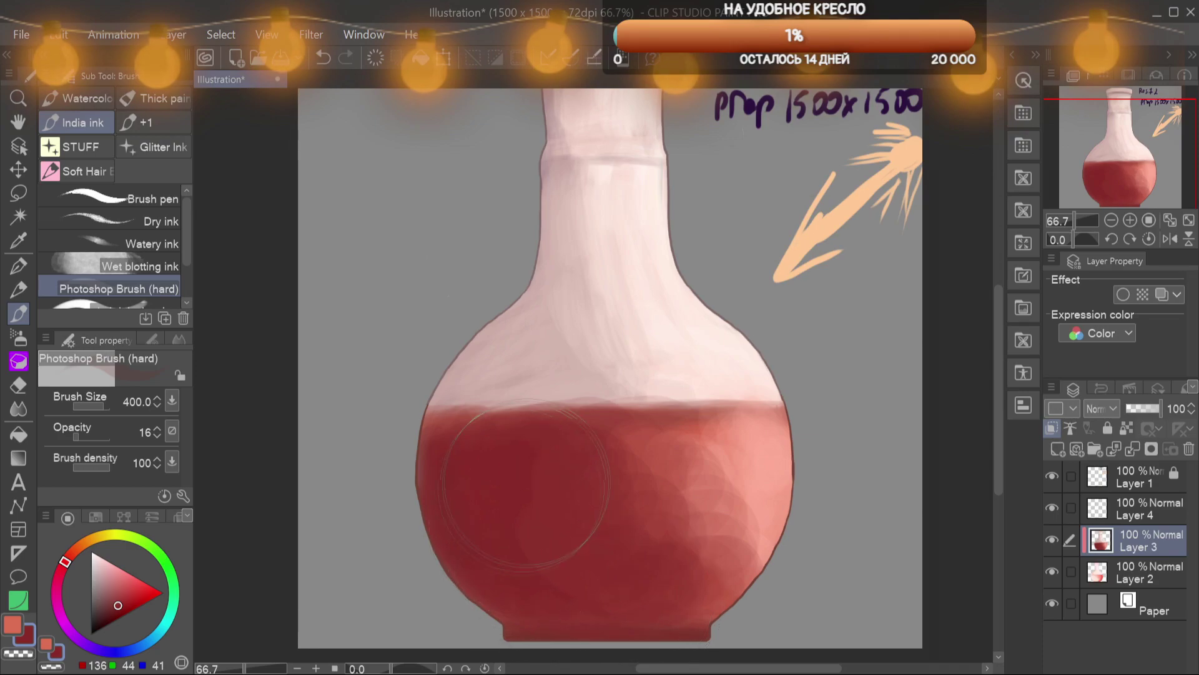
Adjust Layer 3's hue, saturation and luminosity to turn the liquid crimson and the glass pinker
key(space)
drag(305, 424, 290, 433)
drag(328, 528, 300, 525)
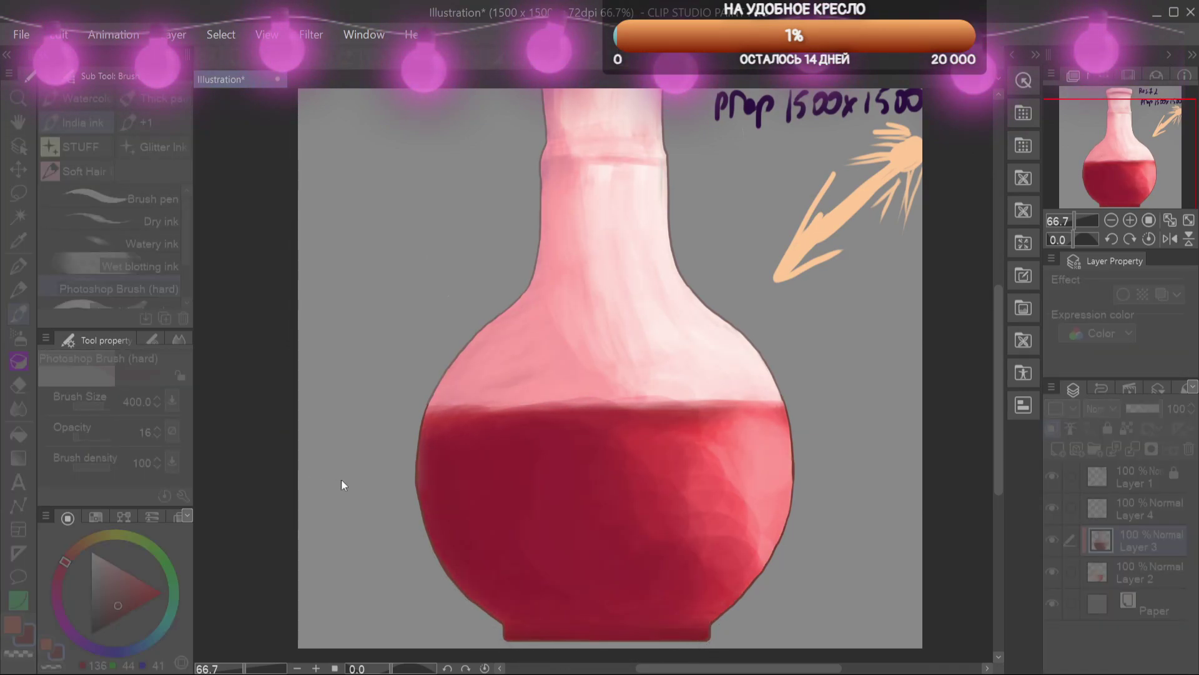
click(490, 422)
Blend the liquid's crimson shadow with sampled tones and brighten its right edge with light pink-red (255, 136, 130)
alt+click(448, 472)
drag(440, 480, 556, 531)
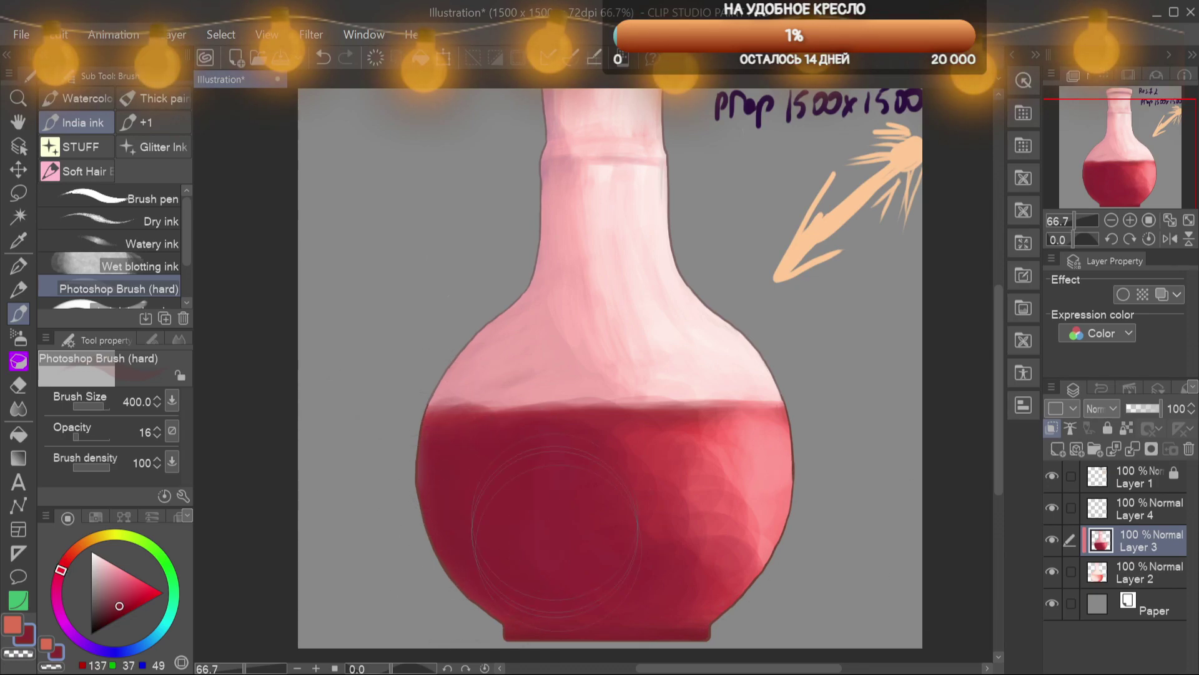
alt+click(700, 469)
mouse_move(687, 473)
mouse_down()
mouse_move(648, 460)
mouse_move(696, 566)
mouse_move(585, 454)
mouse_move(530, 484)
mouse_move(573, 454)
mouse_move(611, 473)
mouse_move(639, 558)
mouse_move(703, 554)
mouse_move(596, 477)
mouse_move(684, 493)
mouse_up()
alt+click(529, 484)
alt+click(757, 459)
drag(737, 537, 754, 434)
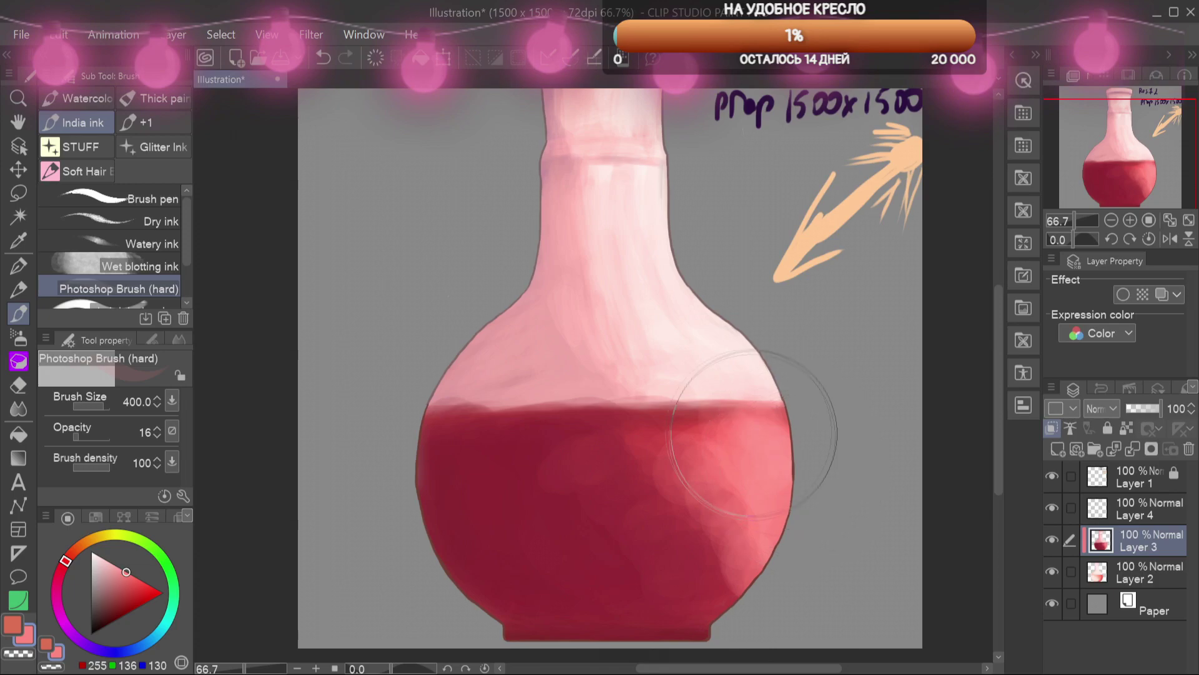
Define the liquid's surface line with a small brush and deepen the lower right and middle with dark crimson tones
click(122, 599)
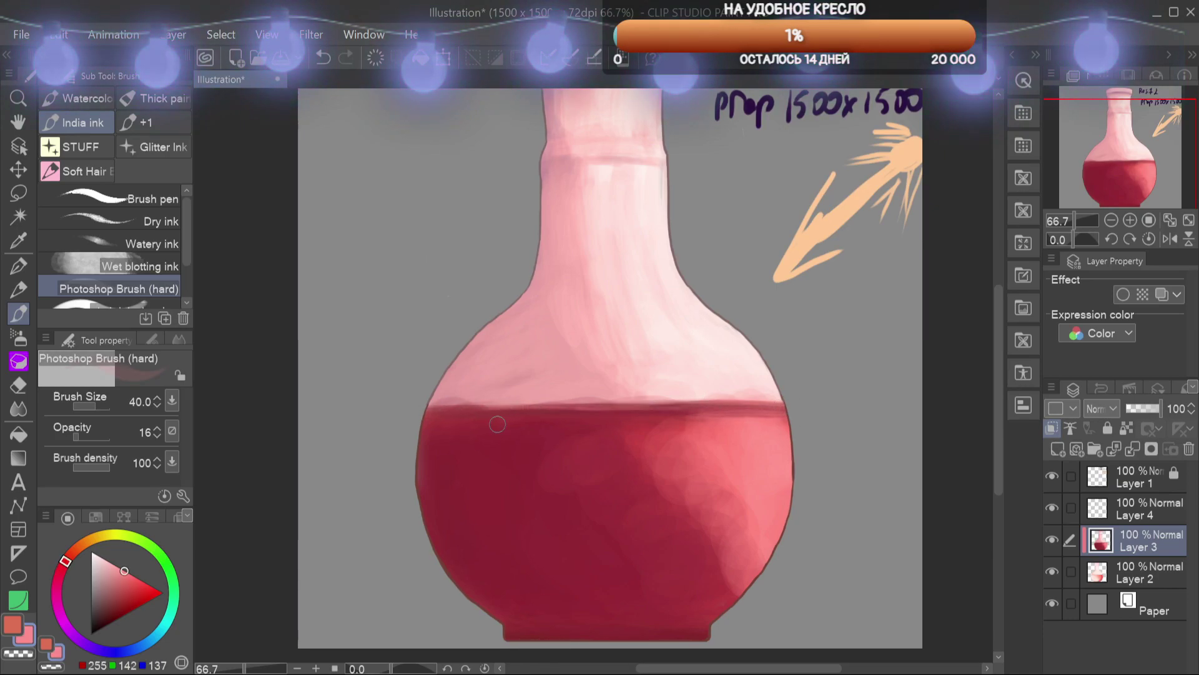
alt+click(697, 574)
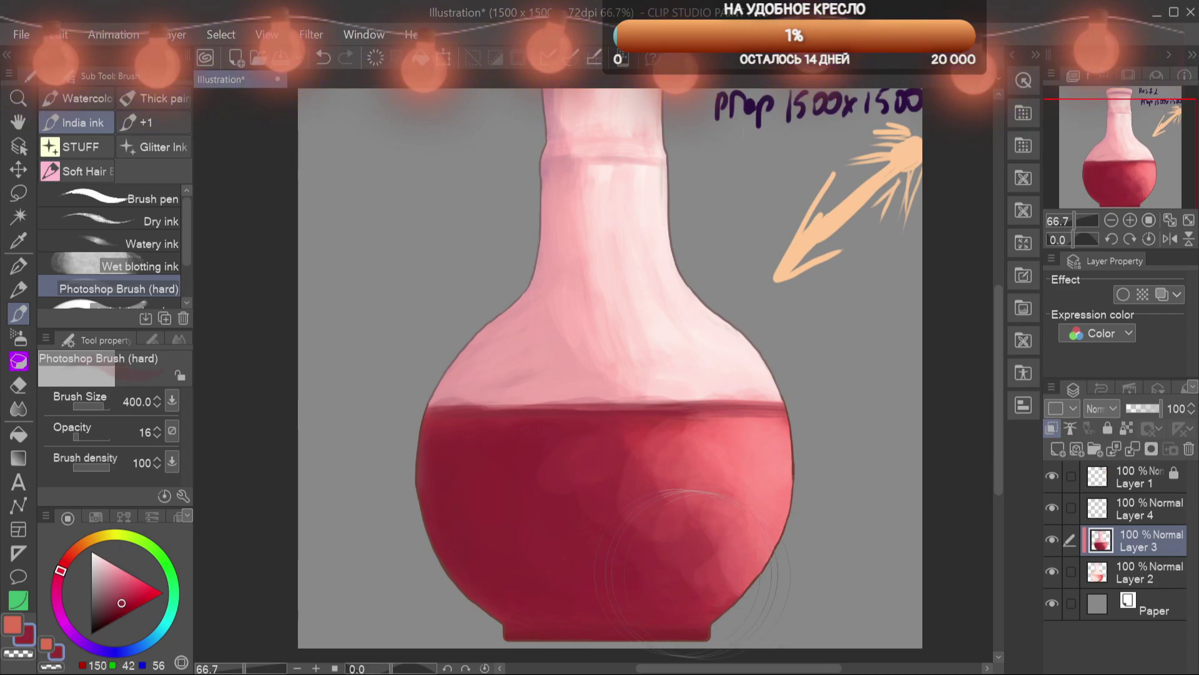
alt+click(556, 524)
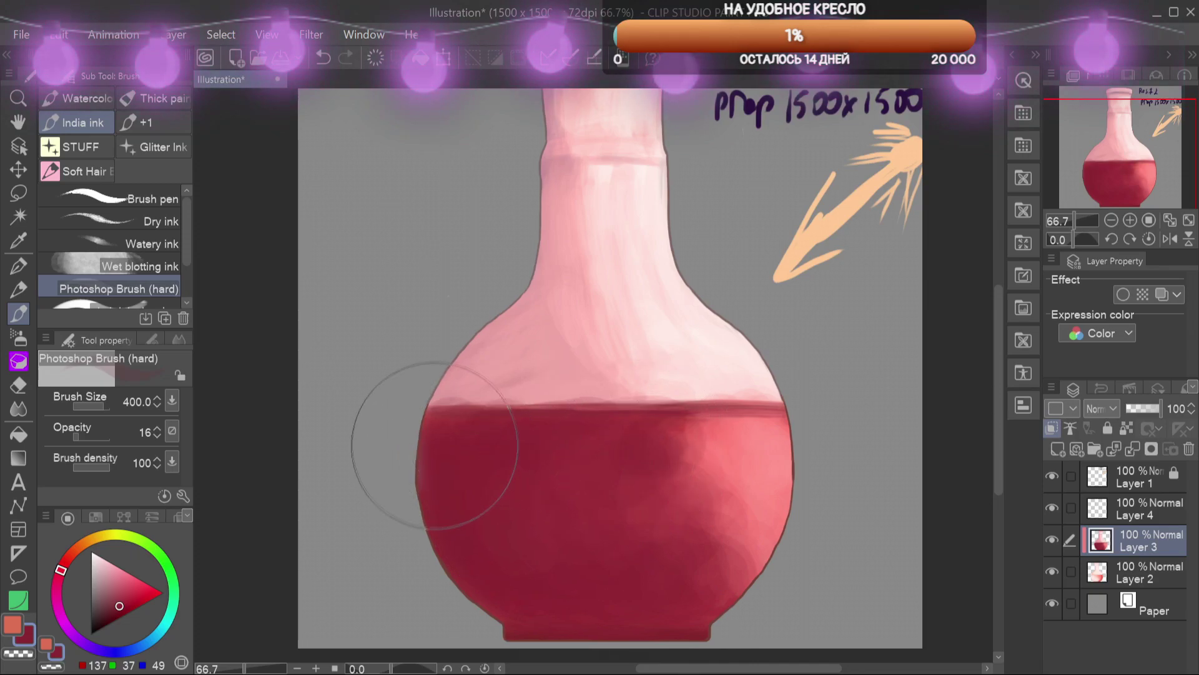
Paint a sampled lighter red over the right side of the liquid to widen the lit area
alt+click(727, 487)
mouse_move(680, 478)
mouse_down()
mouse_move(696, 439)
mouse_move(712, 537)
mouse_up()
mouse_move(732, 418)
mouse_down()
mouse_move(698, 481)
mouse_move(701, 504)
mouse_move(749, 500)
mouse_up()
mouse_move(624, 484)
mouse_down()
mouse_move(708, 578)
mouse_move(764, 572)
mouse_up()
drag(670, 478, 737, 522)
Add a peach glow to the liquid's right side and blend its lower edge with dark crimson (146, 41, 53)
alt+click(764, 468)
alt+click(765, 393)
mouse_move(811, 430)
mouse_down()
mouse_move(781, 431)
mouse_move(729, 473)
mouse_move(775, 569)
mouse_move(785, 457)
mouse_move(785, 487)
mouse_move(864, 541)
mouse_up()
alt+click(788, 269)
alt+click(588, 535)
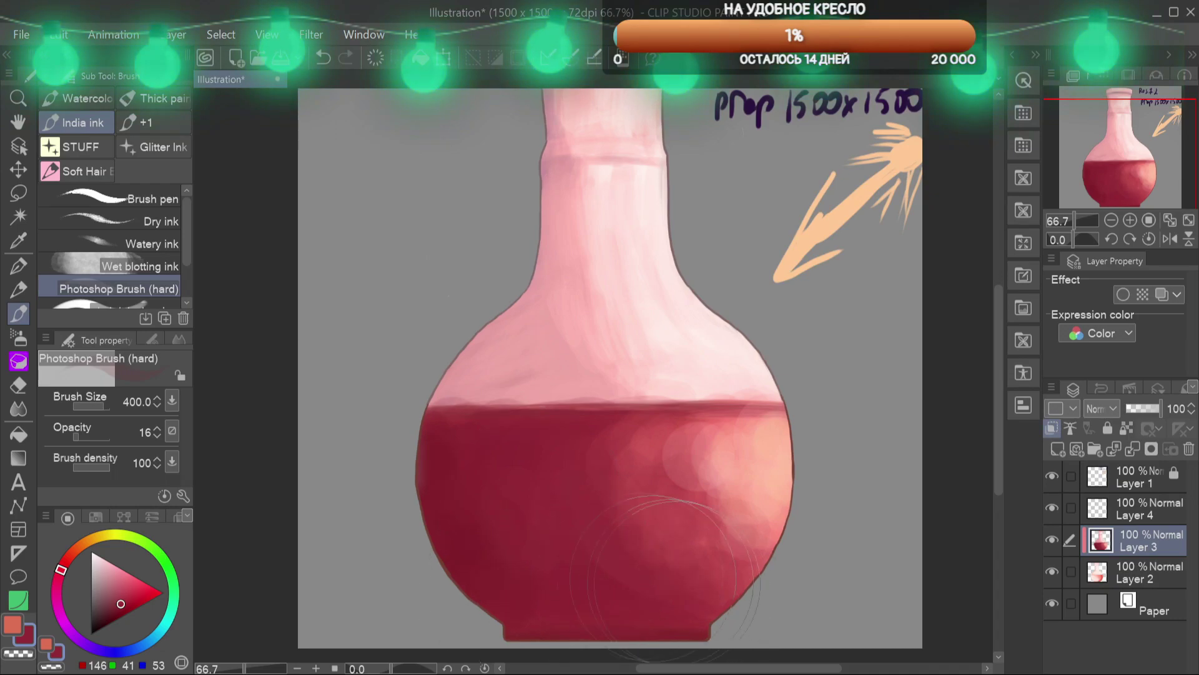
alt+click(437, 448)
Add a new layer clipped above Layer 3 and paint the glass shoulder pale pink (255, 216, 214) with a size 400 brush
mouse_move(1158, 174)
mouse_down()
mouse_move(1159, 160)
mouse_move(1154, 183)
mouse_up()
click(1062, 450)
mouse_move(562, 235)
mouse_down()
mouse_move(521, 305)
mouse_move(566, 402)
mouse_move(595, 168)
mouse_up()
alt+click(584, 379)
click(113, 566)
drag(501, 469, 719, 492)
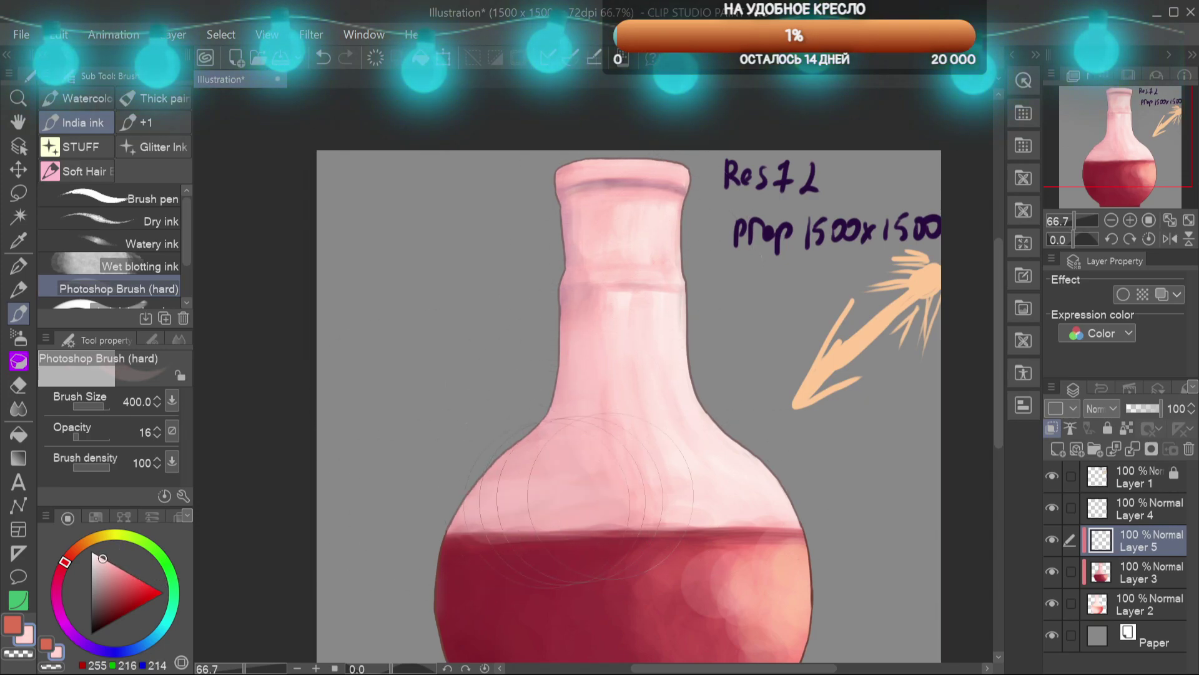
Soften the shading along the glass neck in pale pink with a size 120 brush
key(bracketleft)
key(bracketleft)
key(bracketleft)
key(bracketleft)
key(bracketleft)
key(bracketleft)
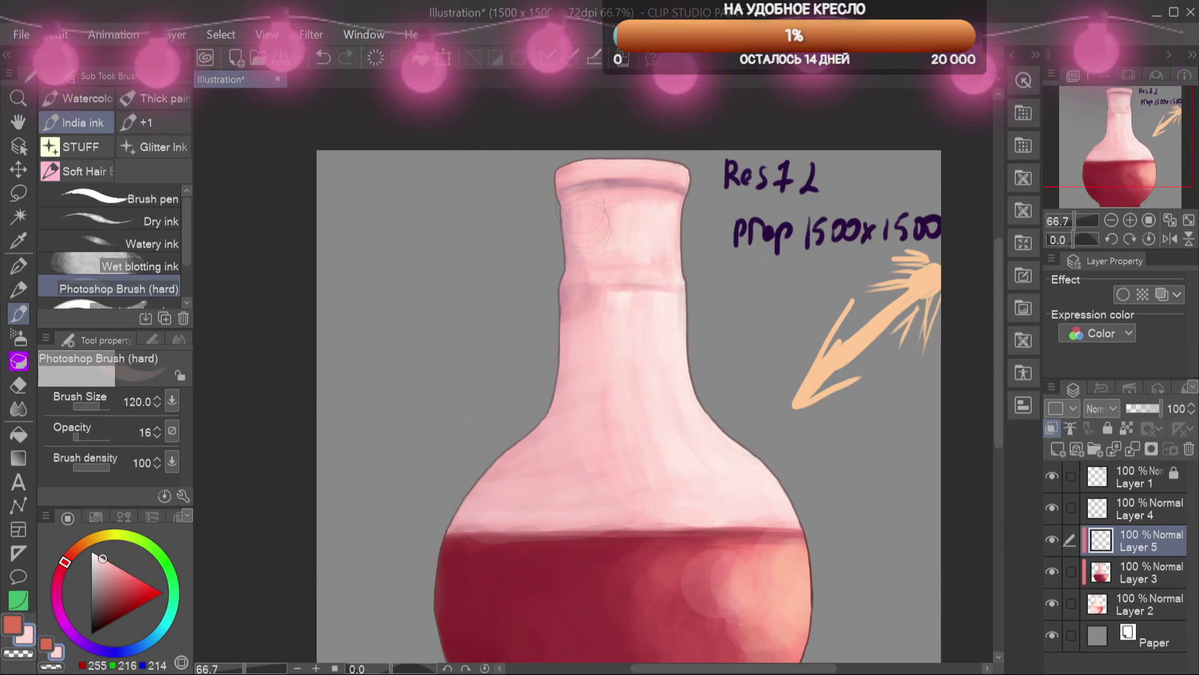
Lasso the empty glass above the liquid on Layer 3, shift its hue toward lilac-pink, and deselect it
click(1124, 575)
key(m)
mouse_move(715, 145)
mouse_down()
mouse_move(493, 539)
mouse_move(740, 341)
mouse_move(718, 150)
mouse_up()
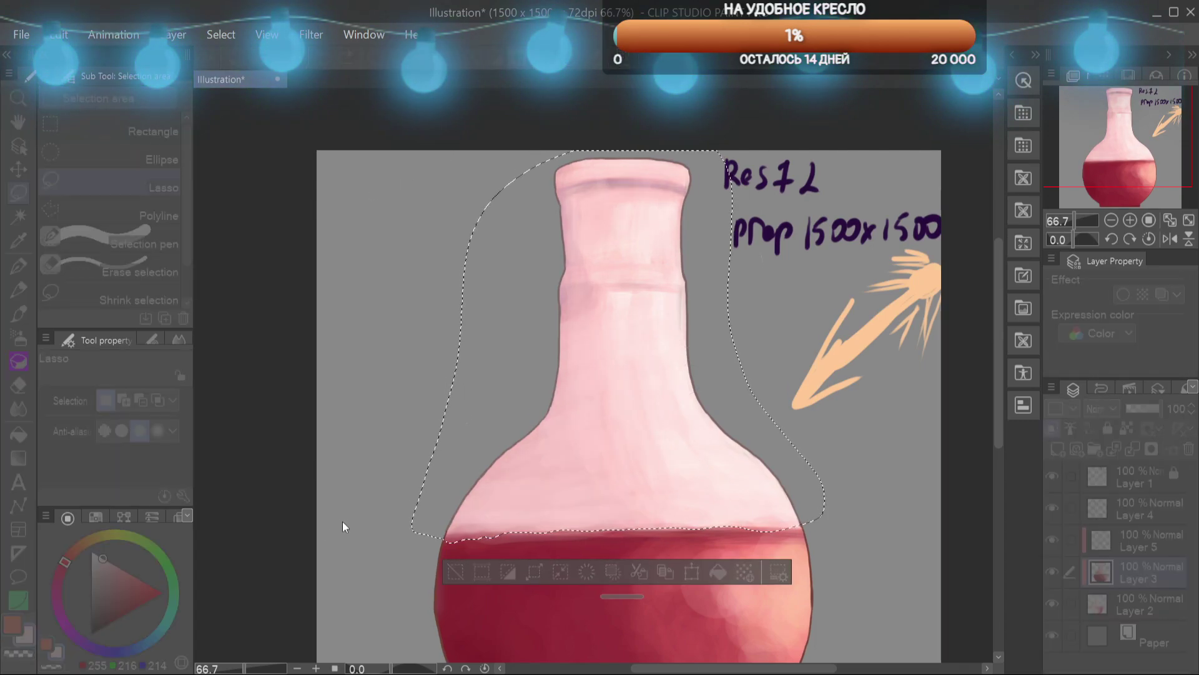
drag(324, 426, 220, 420)
mouse_move(324, 531)
mouse_down()
mouse_move(365, 531)
mouse_move(328, 531)
mouse_up()
click(522, 407)
key(ctrl+d)
Paint the glass neck on Layer 5 in light pink (255, 220, 232) with a size 300 brush
key(alt+bracketright)
alt+click(565, 432)
key(b)
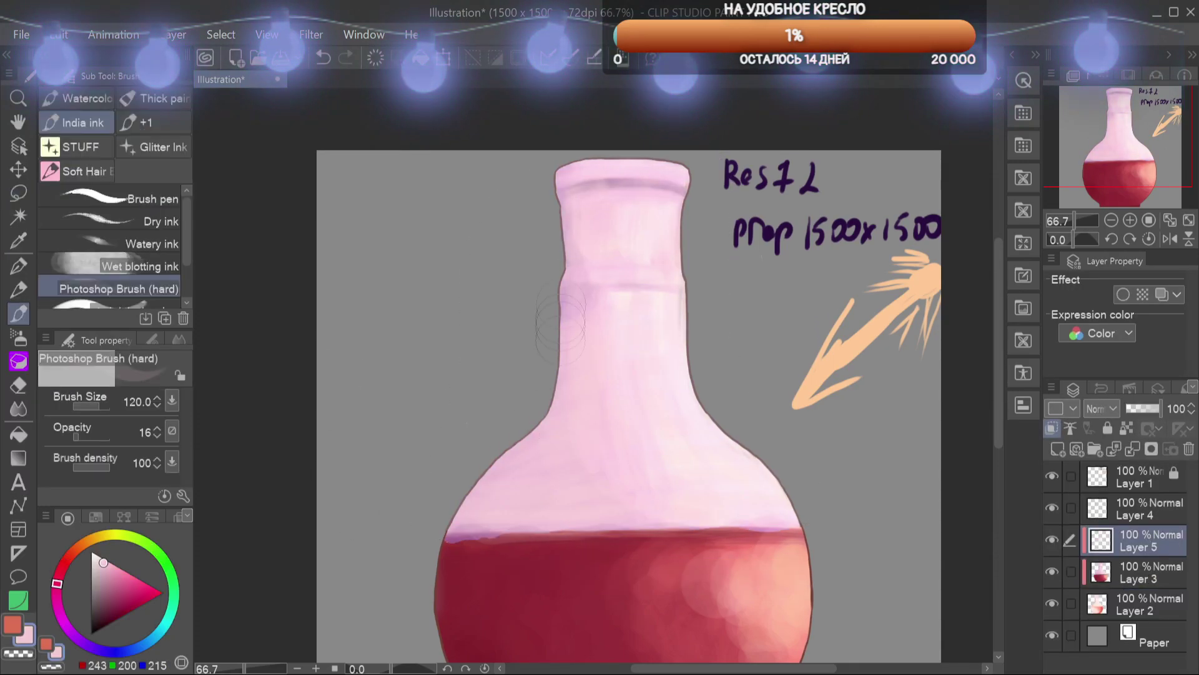
click(101, 557)
key(bracketright)
key(bracketright)
key(bracketright)
key(bracketright)
key(bracketright)
drag(614, 345, 573, 219)
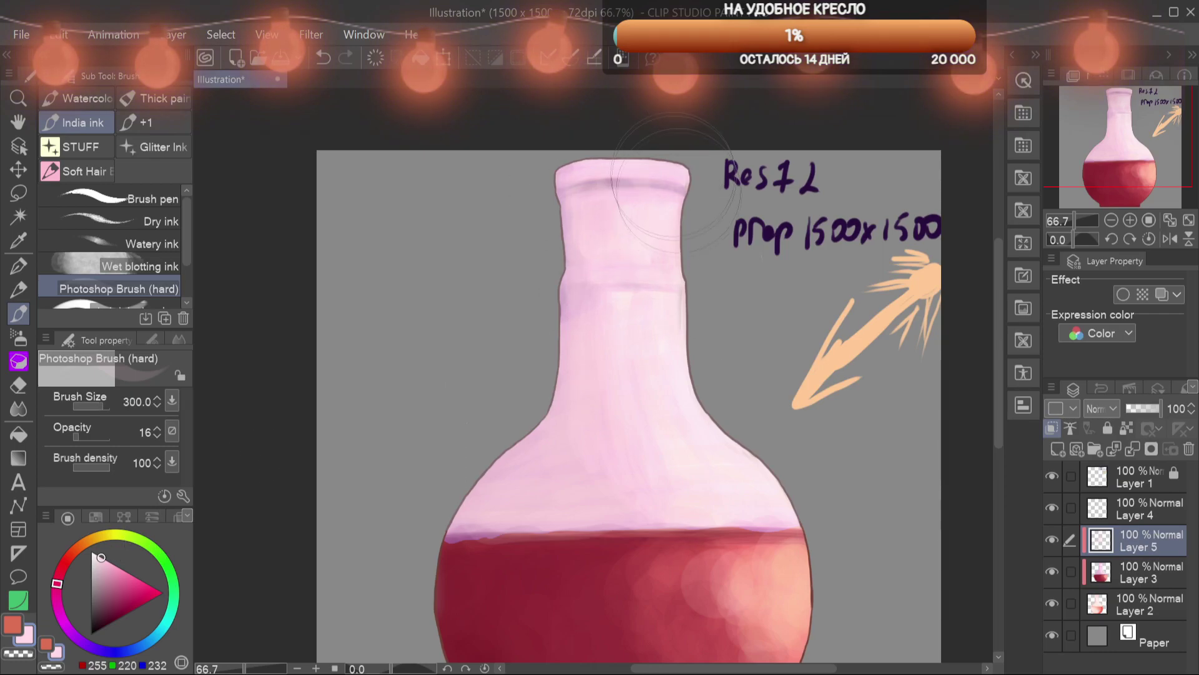
Lasso the glass part of the outline on Layer 4 and recolour it with a hue, saturation and luminosity adjustment
key(alt+bracketright)
key(m)
mouse_move(703, 139)
mouse_down()
mouse_move(514, 548)
mouse_move(697, 122)
mouse_up()
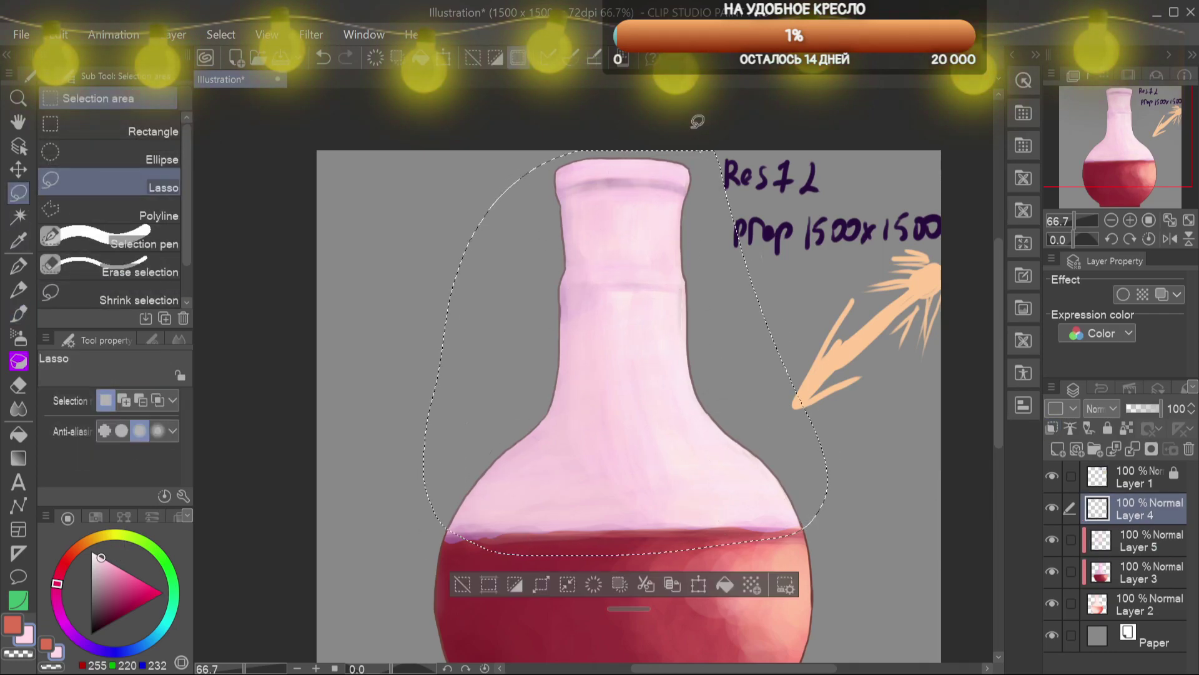
key(ctrl+u)
key(Return)
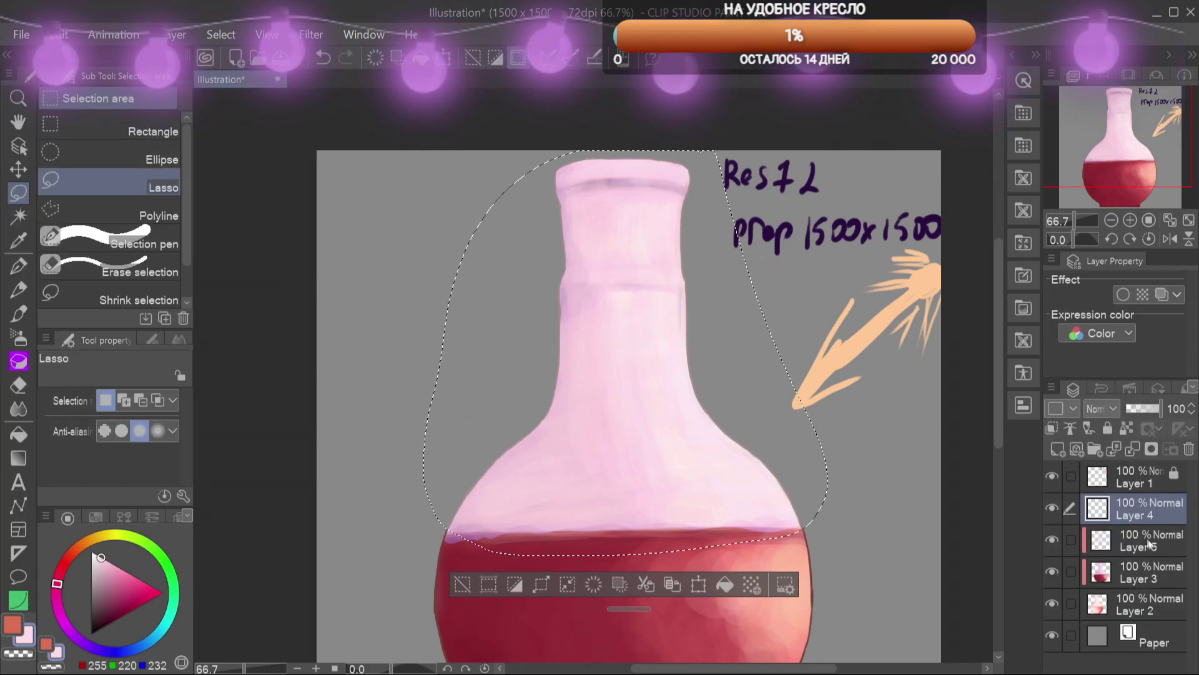
On Layer 5, adjust the lasso selection so its lower edge follows the liquid line
click(1179, 542)
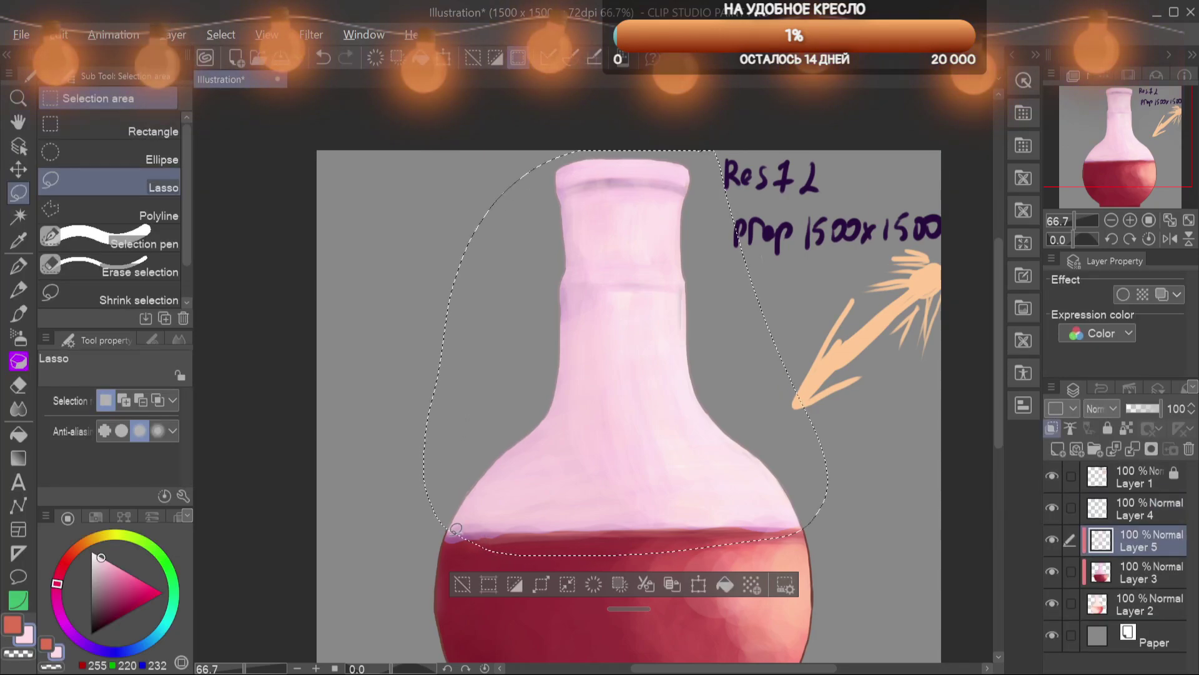
drag(681, 523, 687, 525)
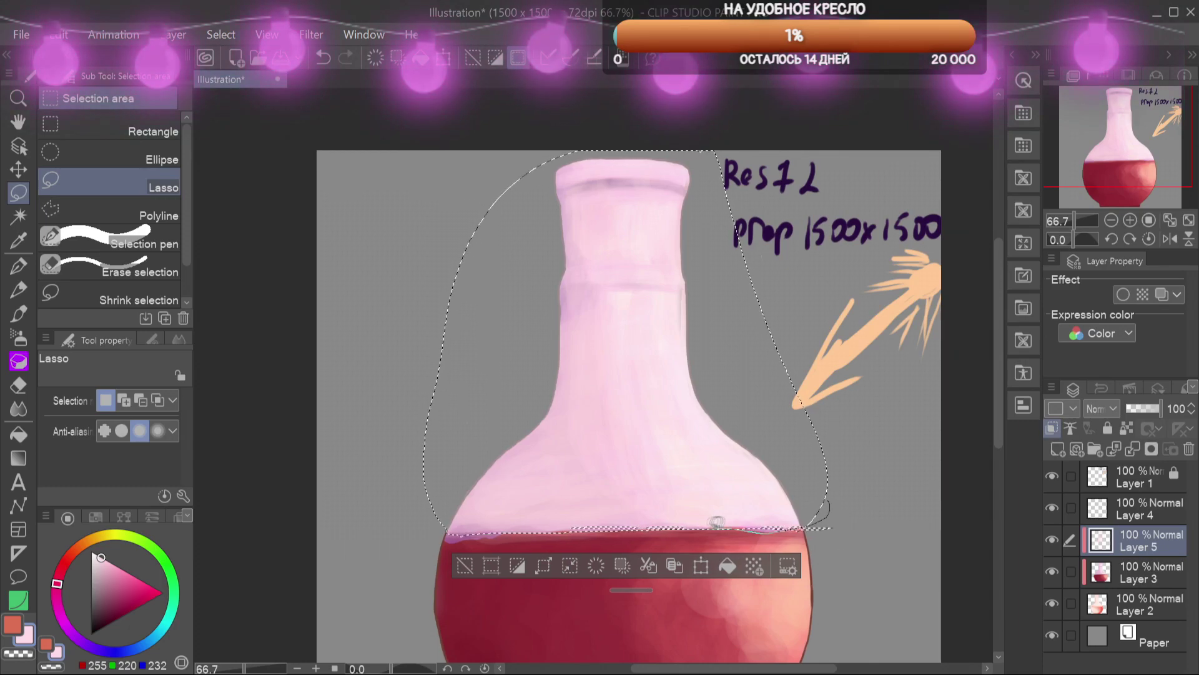
Shade the left side of the neck and shoulder in dusty pink (216, 153, 166) with the size 300 hard brush
key(b)
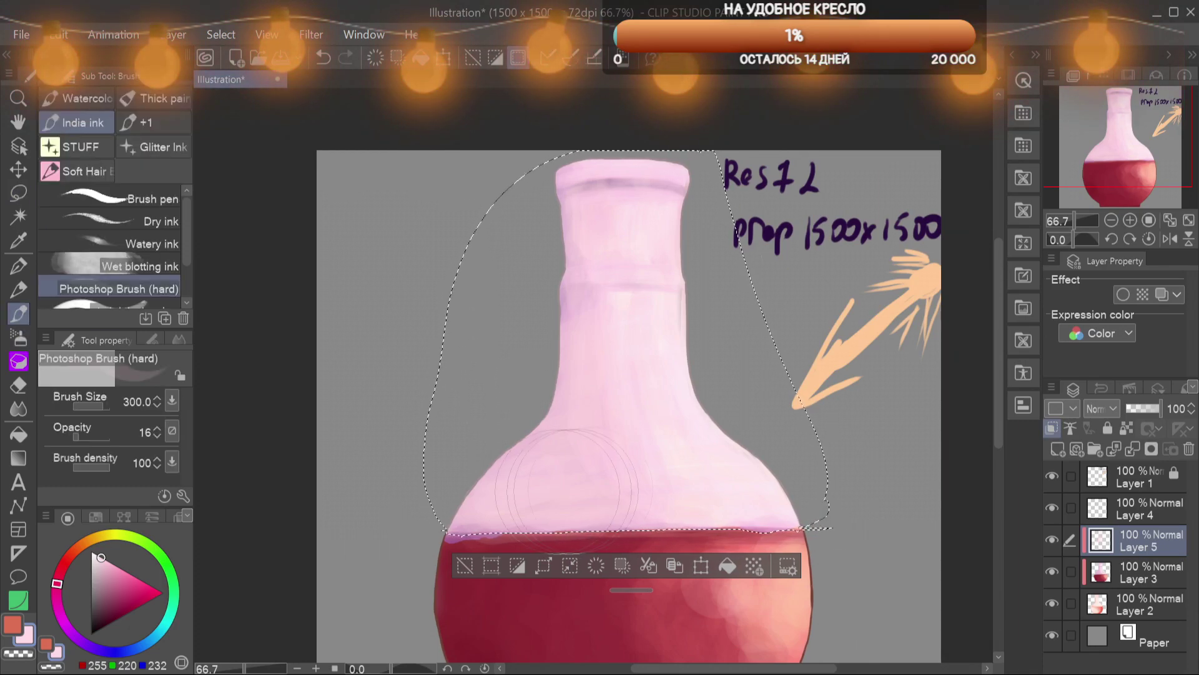
alt+click(460, 545)
alt+click(500, 537)
mouse_move(472, 512)
mouse_down()
mouse_move(493, 507)
mouse_move(530, 459)
mouse_move(563, 302)
mouse_move(465, 494)
mouse_move(554, 211)
mouse_move(484, 500)
mouse_up()
click(537, 506)
alt+click(563, 484)
mouse_move(589, 413)
mouse_down()
mouse_move(560, 462)
mouse_move(530, 468)
mouse_up()
alt+click(493, 506)
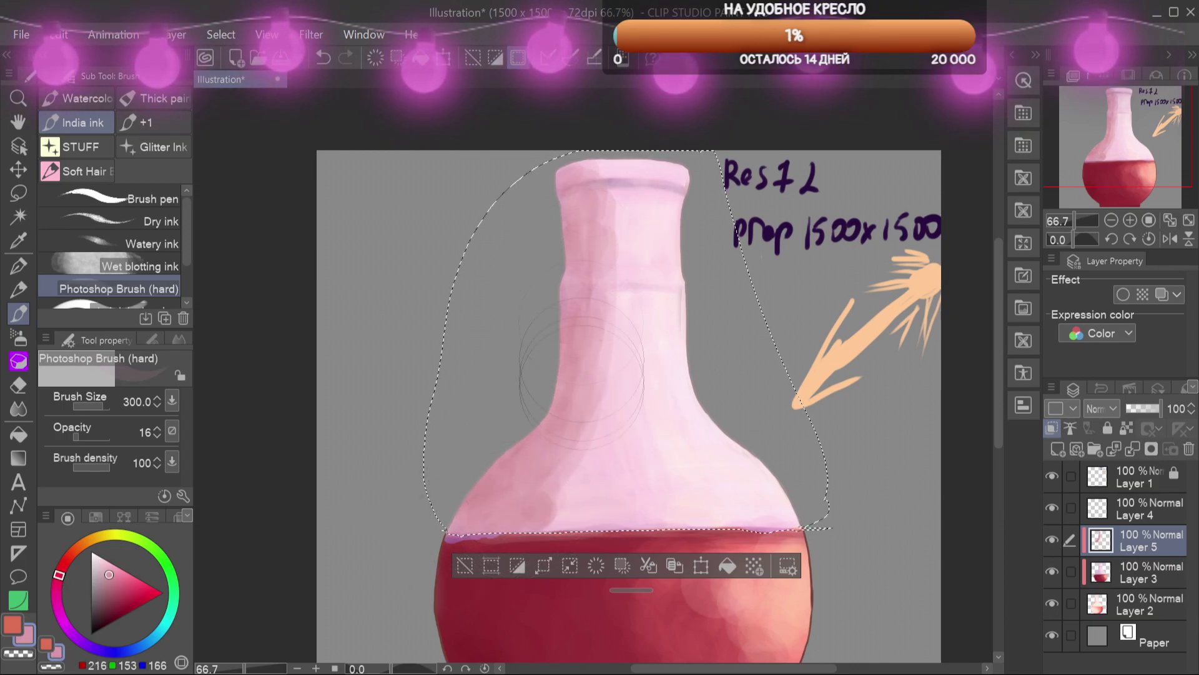
drag(581, 178, 593, 484)
drag(640, 440, 606, 500)
drag(584, 206, 575, 500)
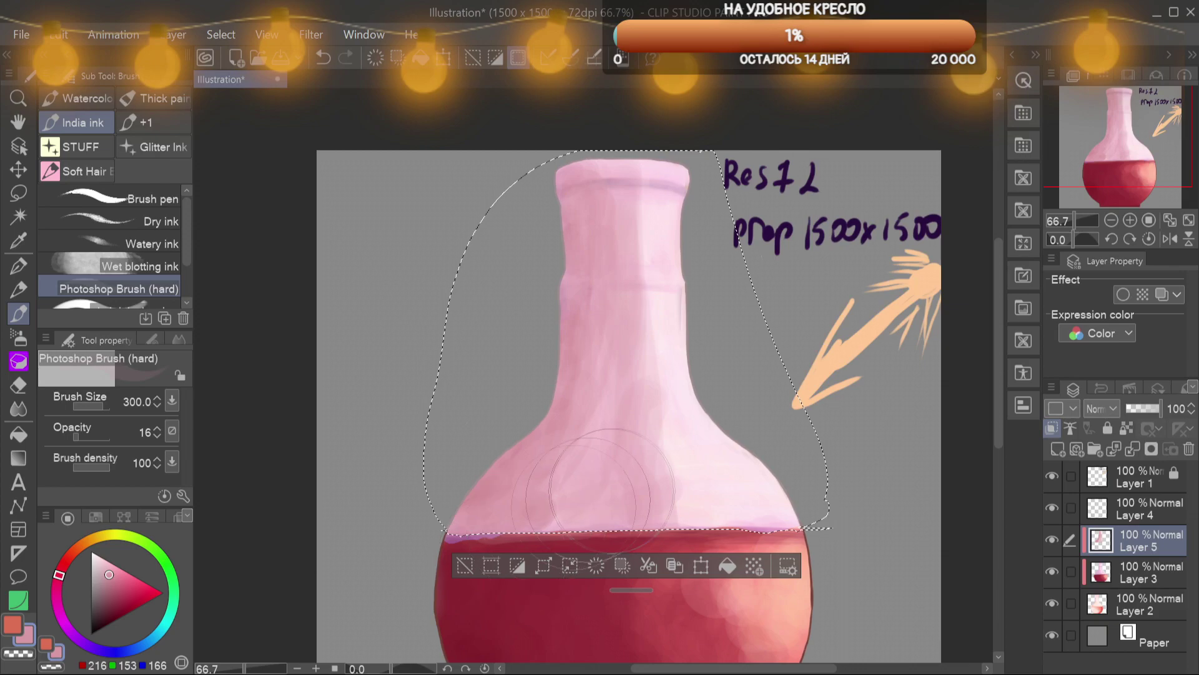
Blend the shading across the neck and shoulder using sampled pale pink (253, 232, 232) and dusty pink (220, 161, 175)
alt+click(653, 481)
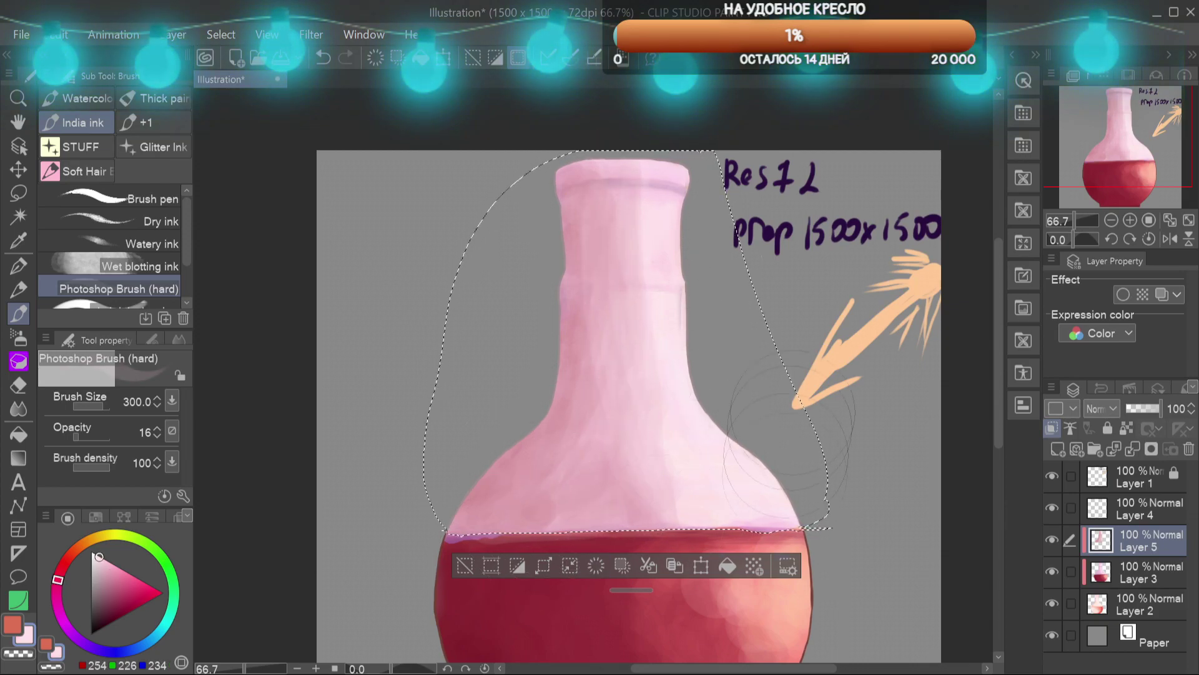
alt+click(521, 462)
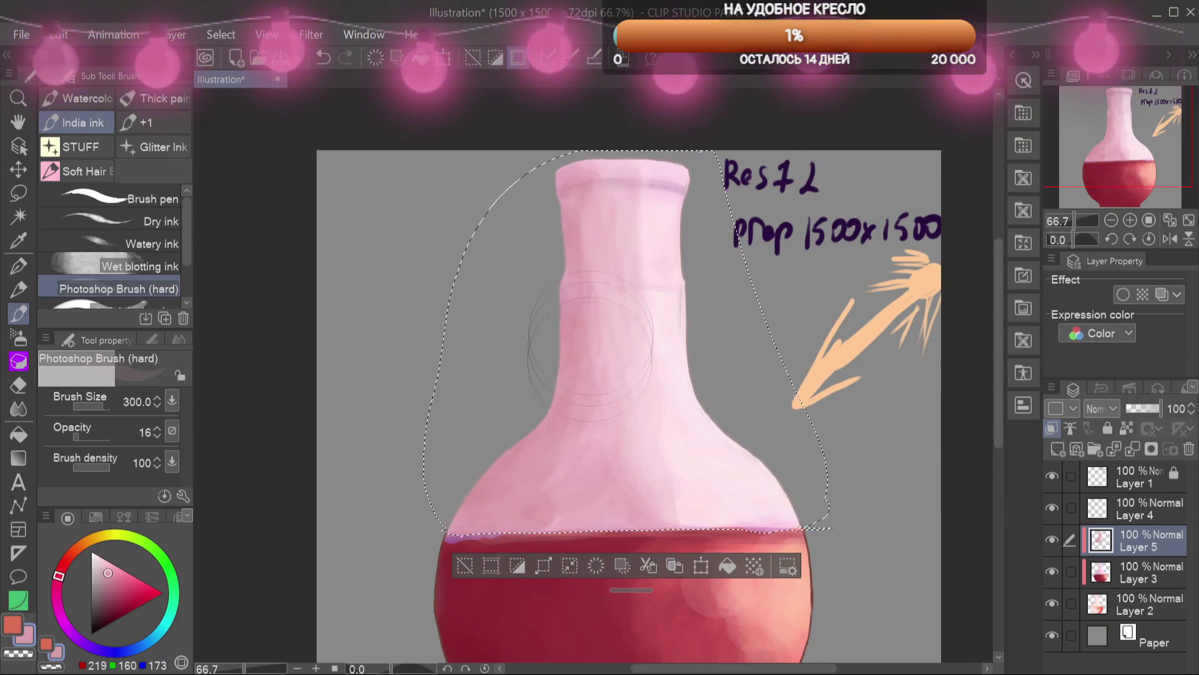
drag(627, 169, 597, 250)
alt+click(650, 249)
drag(606, 188, 615, 375)
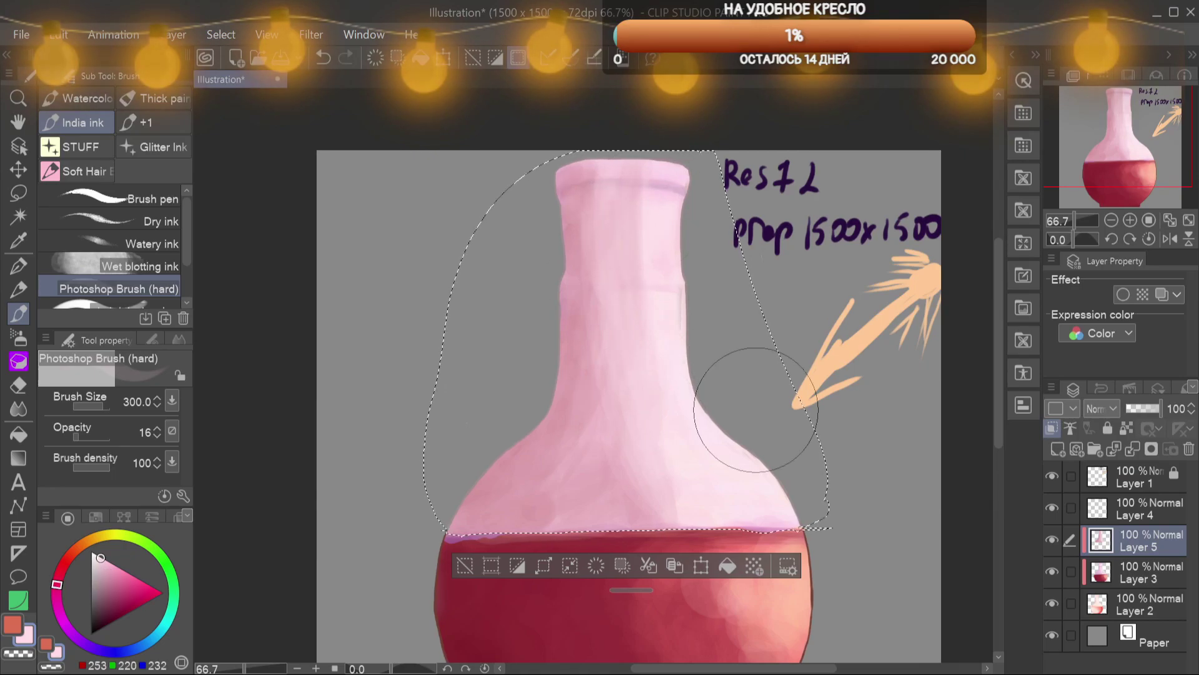
drag(756, 409, 737, 354)
drag(643, 350, 672, 437)
alt+click(534, 415)
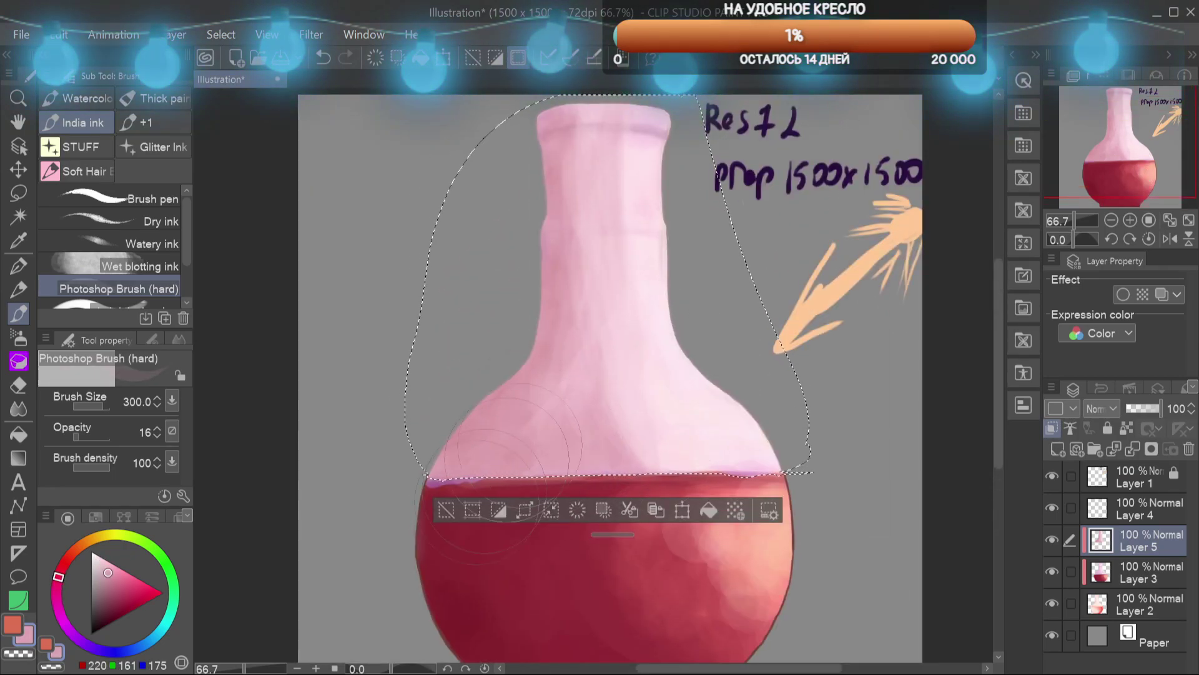
alt+click(643, 172)
drag(610, 181, 613, 203)
Paint a curved shadow band beneath the flask's lip in dark pink (186, 119, 137) with a size 40 brush
click(1107, 101)
scroll(1112, 127, up, 5)
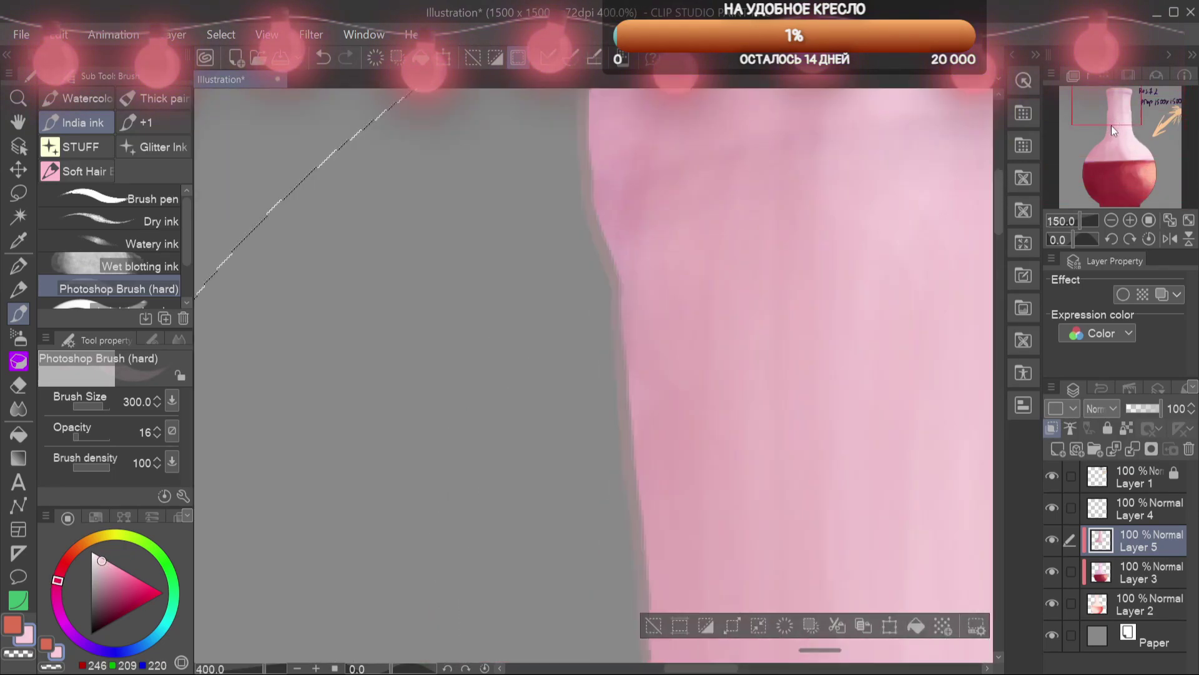
click(1115, 103)
scroll(1115, 103, down, 4)
scroll(1115, 103, up, 1)
alt+click(525, 293)
click(110, 585)
key([)
key([)
key([)
key([)
key([)
key([)
key([)
key([)
key([)
key([)
key([)
mouse_move(601, 259)
mouse_down()
mouse_move(500, 275)
mouse_move(669, 259)
mouse_move(626, 260)
mouse_up()
mouse_move(550, 257)
mouse_down()
mouse_move(777, 278)
mouse_move(787, 296)
mouse_up()
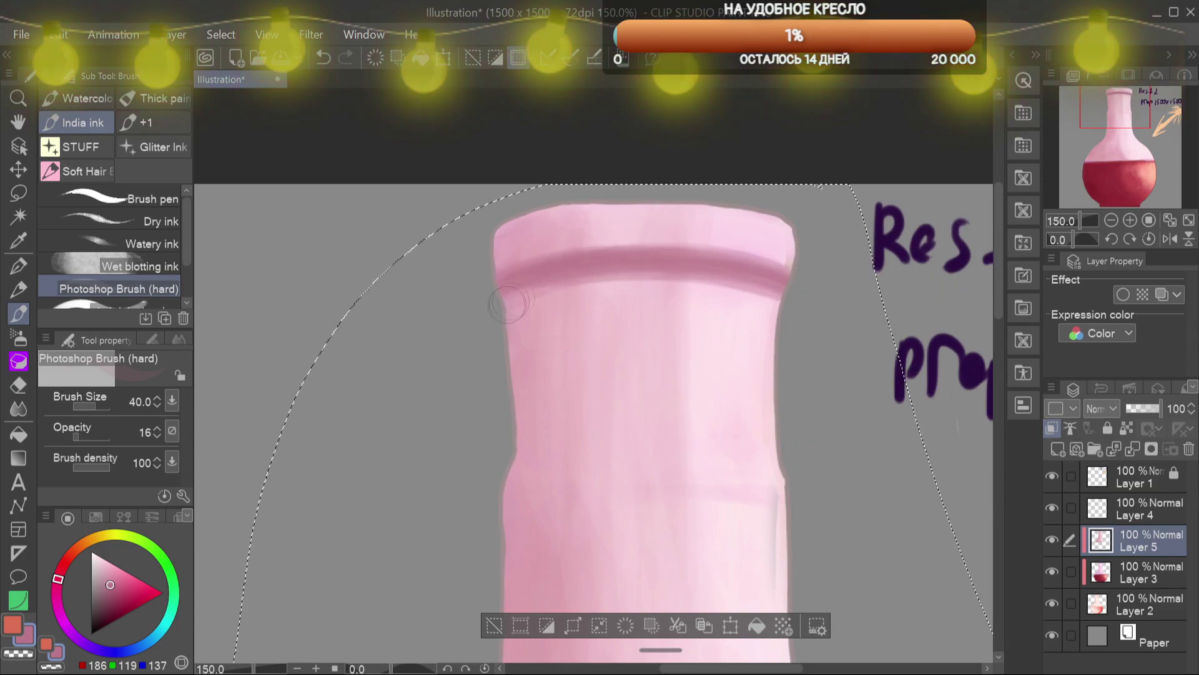
Paint two curved dark pink bands around the middle of the neck to form the raised ring
drag(1112, 118, 1113, 130)
mouse_move(771, 378)
mouse_down()
mouse_move(484, 392)
mouse_move(774, 395)
mouse_up()
drag(681, 378, 763, 391)
mouse_move(496, 332)
mouse_down()
mouse_move(763, 334)
mouse_move(499, 331)
mouse_up()
mouse_move(499, 331)
mouse_down()
mouse_move(751, 333)
mouse_move(552, 320)
mouse_up()
mouse_move(777, 392)
mouse_down()
mouse_move(470, 396)
mouse_move(789, 405)
mouse_up()
drag(694, 391, 769, 406)
drag(497, 331, 757, 331)
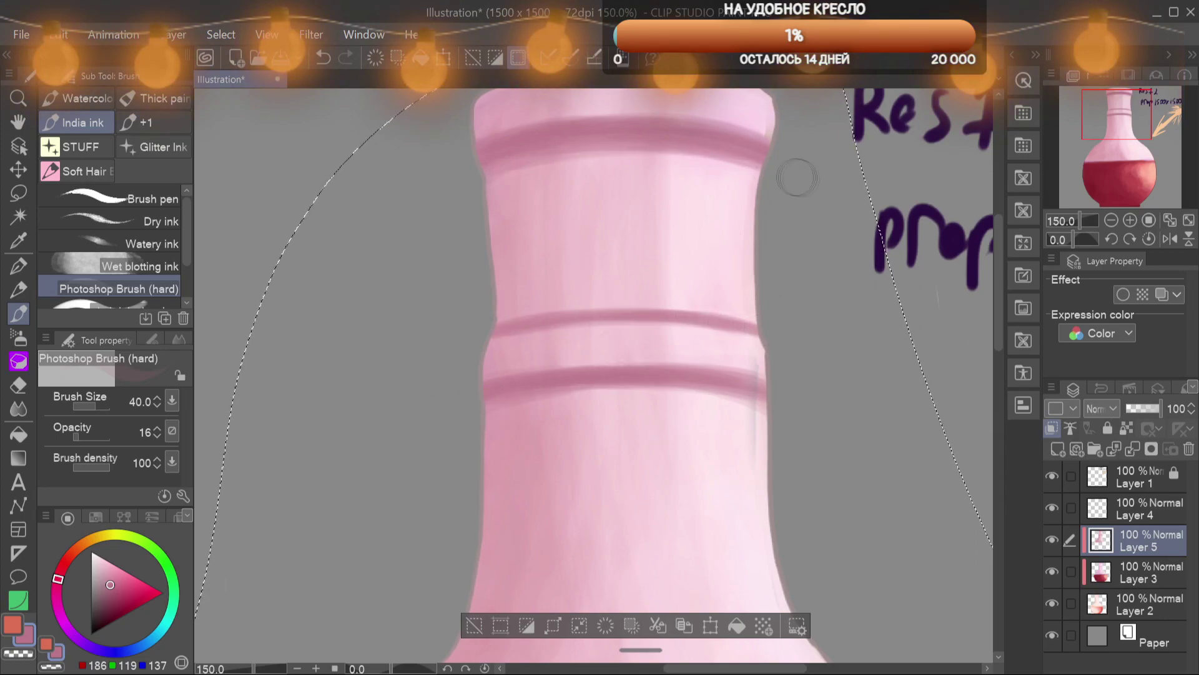
mouse_move(488, 337)
mouse_down()
mouse_move(763, 334)
mouse_move(571, 316)
mouse_up()
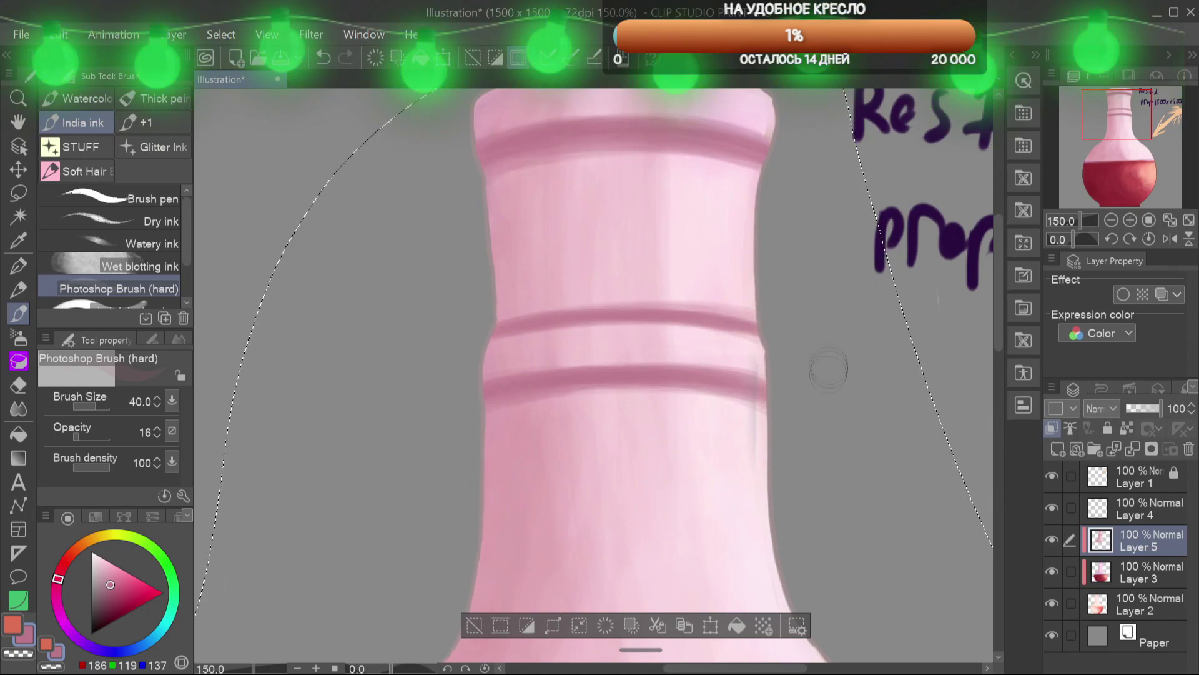
Darken the left contour of the neck and shoulder in dark pink (186, 119, 137) at brush size 40
scroll(637, 148, down, 6)
scroll(500, 312, up, 2)
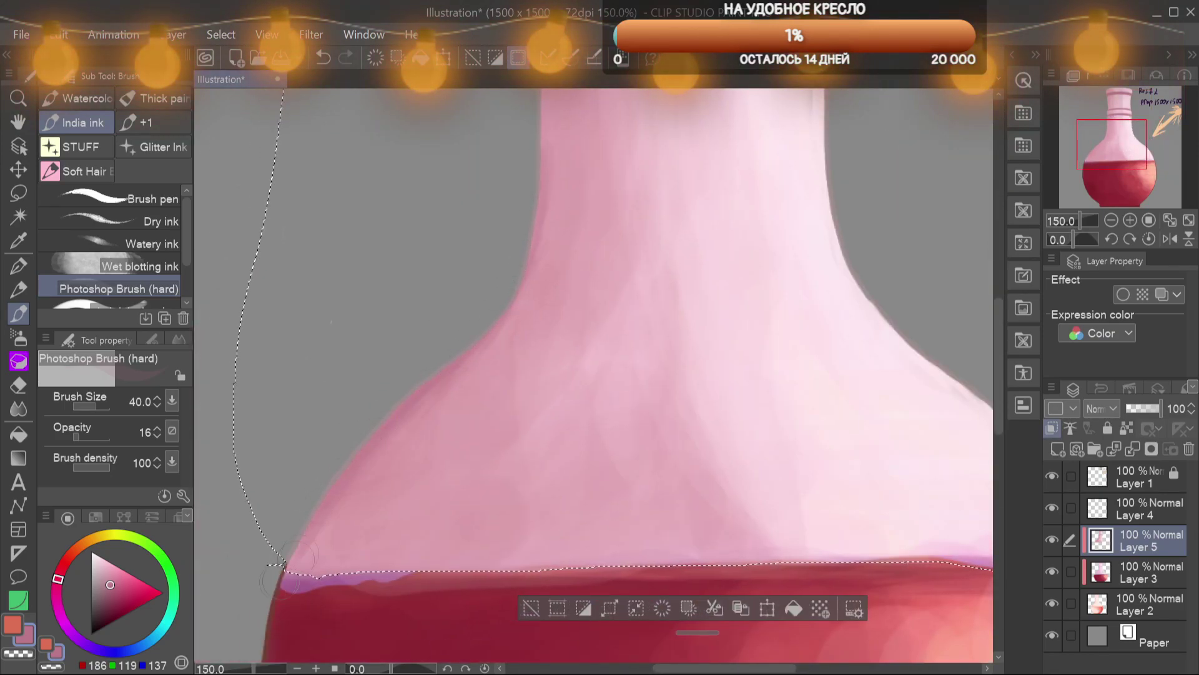
scroll(642, 309, up, 3)
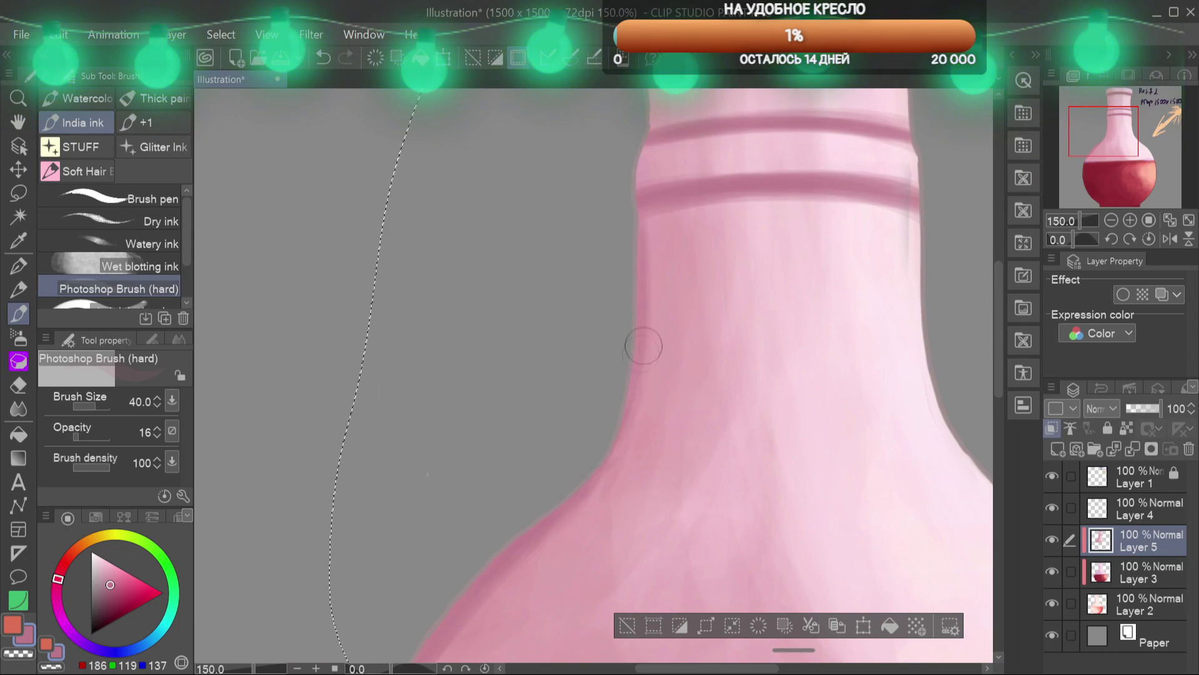
drag(512, 562, 574, 459)
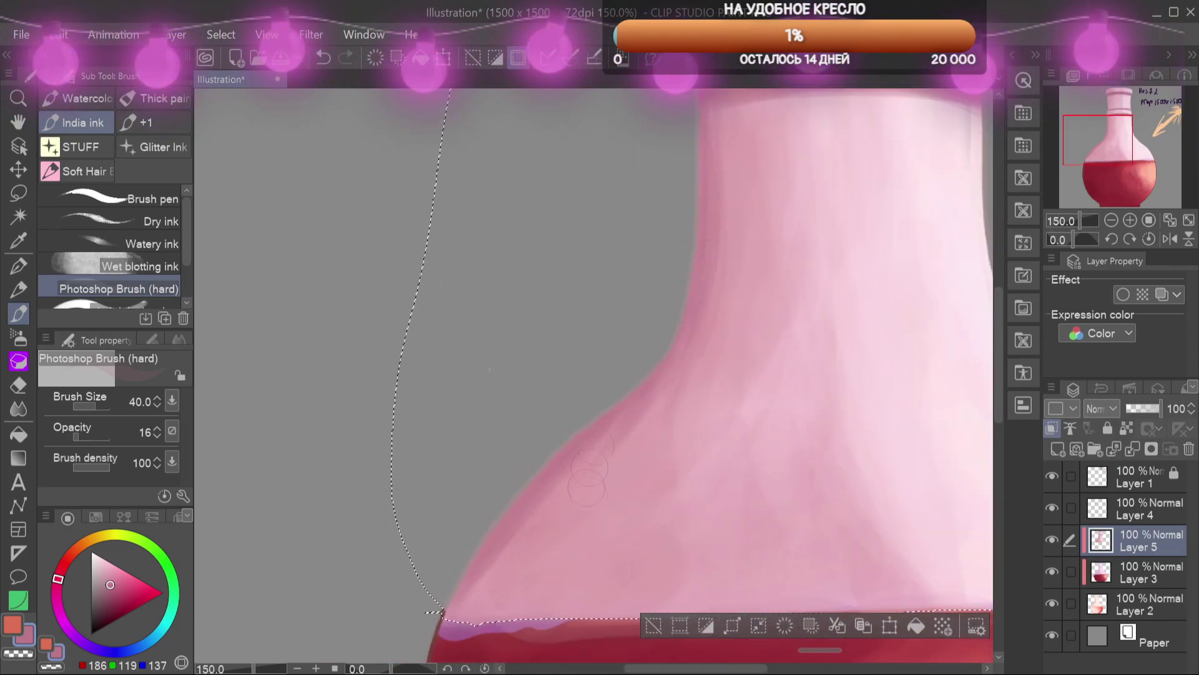
scroll(600, 469, up, 3)
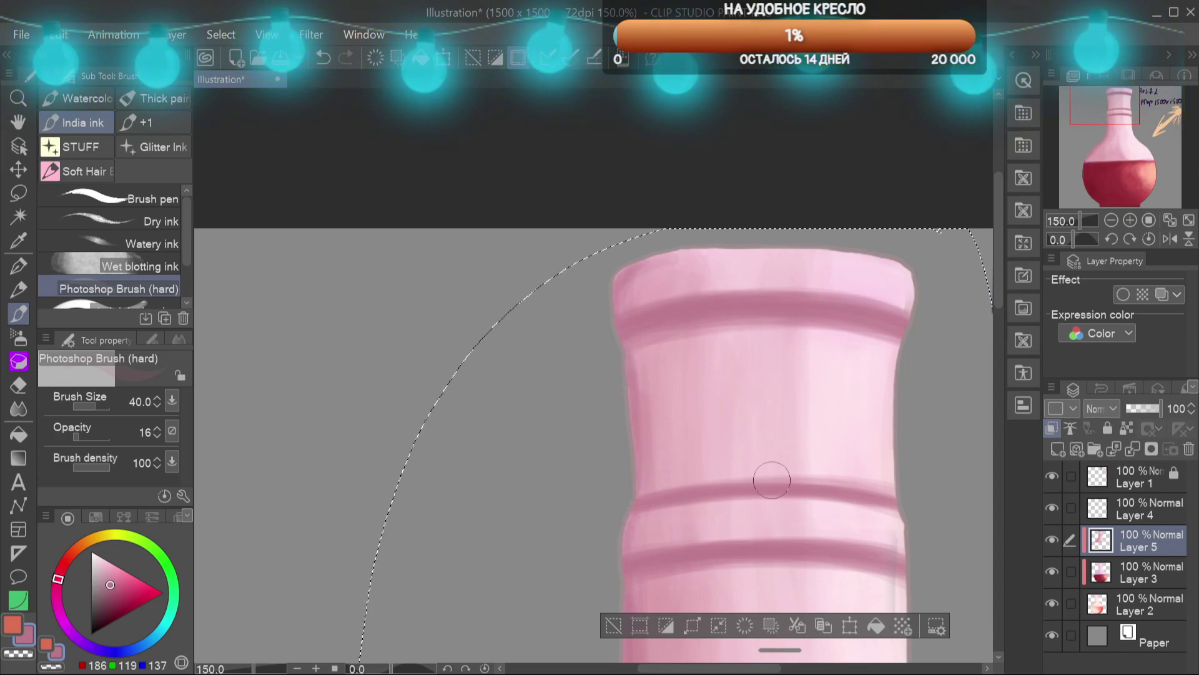
Soften the dark left edge of the glass with a size 150 brush in dusty pink (216, 154, 168)
scroll(768, 481, down, 3)
scroll(597, 378, down, 3)
scroll(638, 417, up, 1)
key(bracketright)
key(bracketright)
key(bracketright)
key(bracketright)
key(bracketright)
key(bracketright)
key(bracketright)
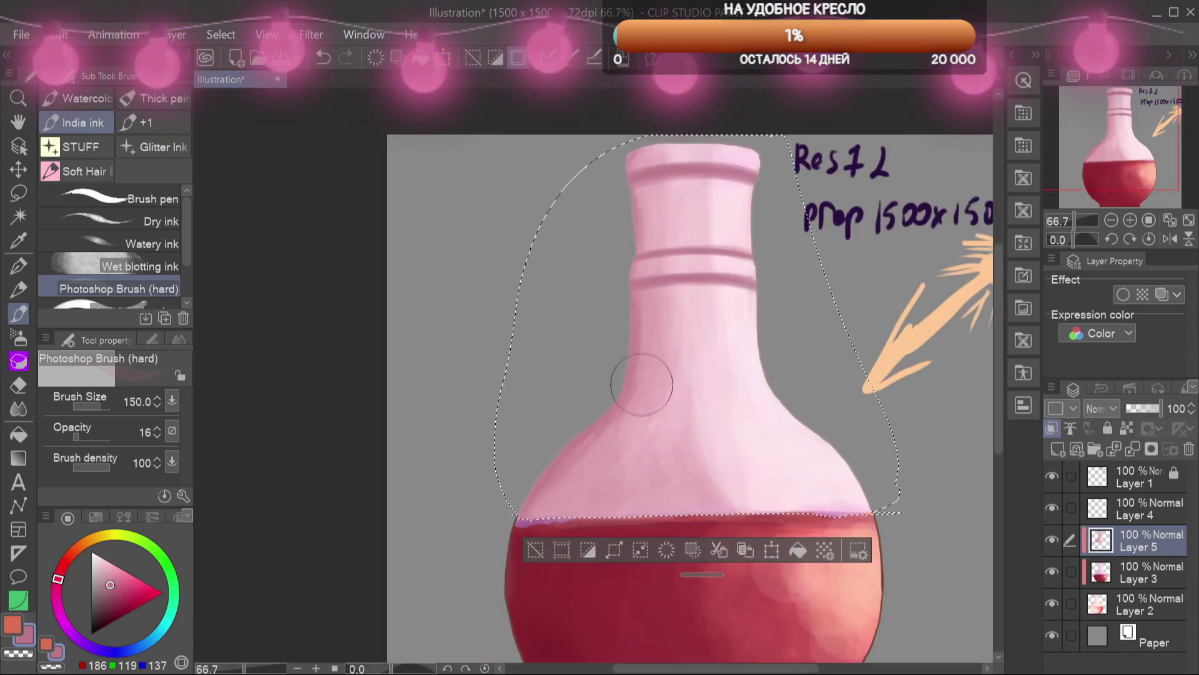
alt+click(615, 452)
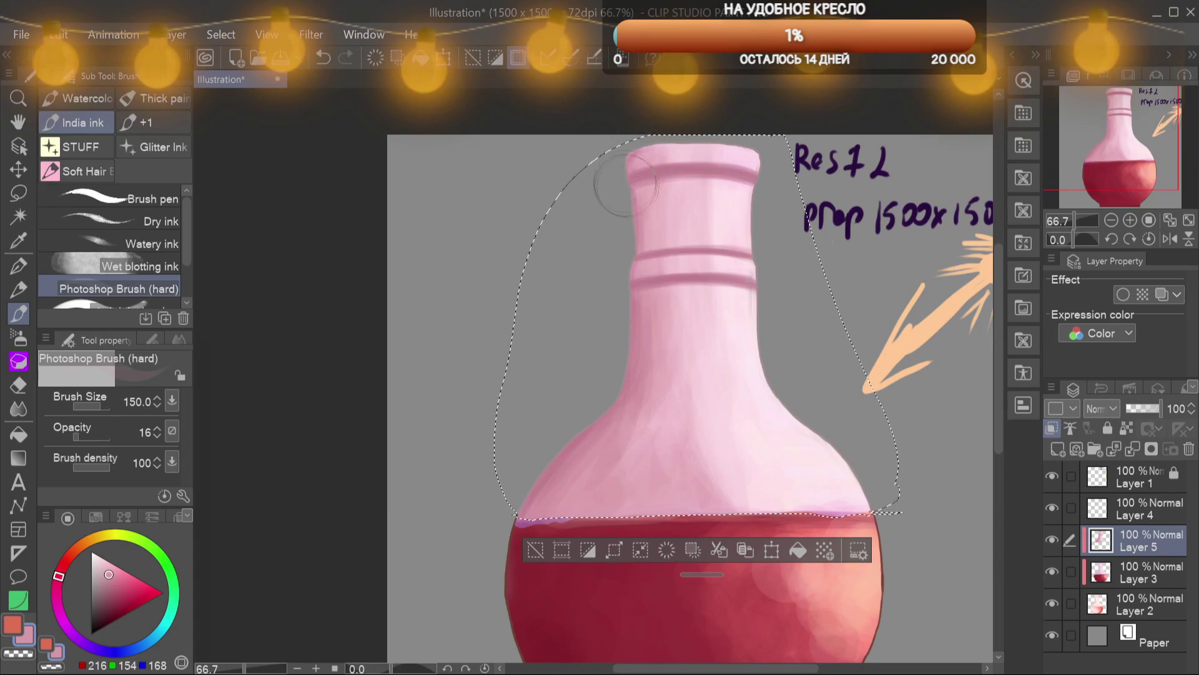
Cover the grey streak on the neck's right side and lighten that edge in pale pink (254, 224, 233) with a size 80 brush
click(1129, 604)
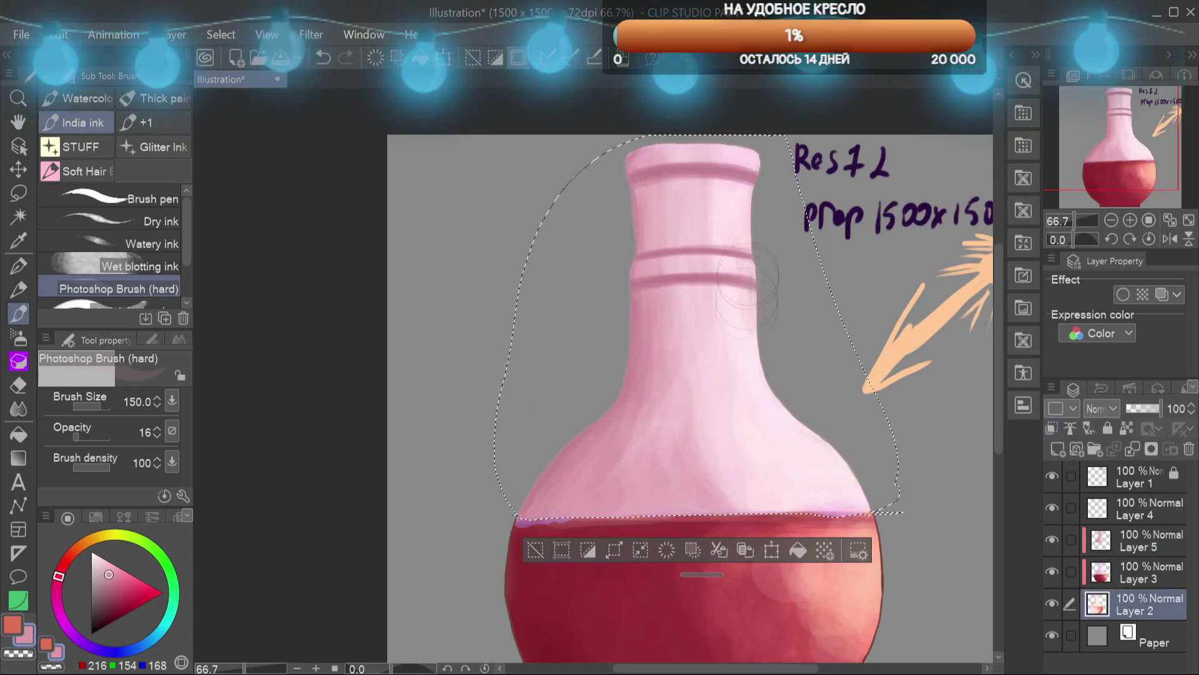
alt+click(740, 331)
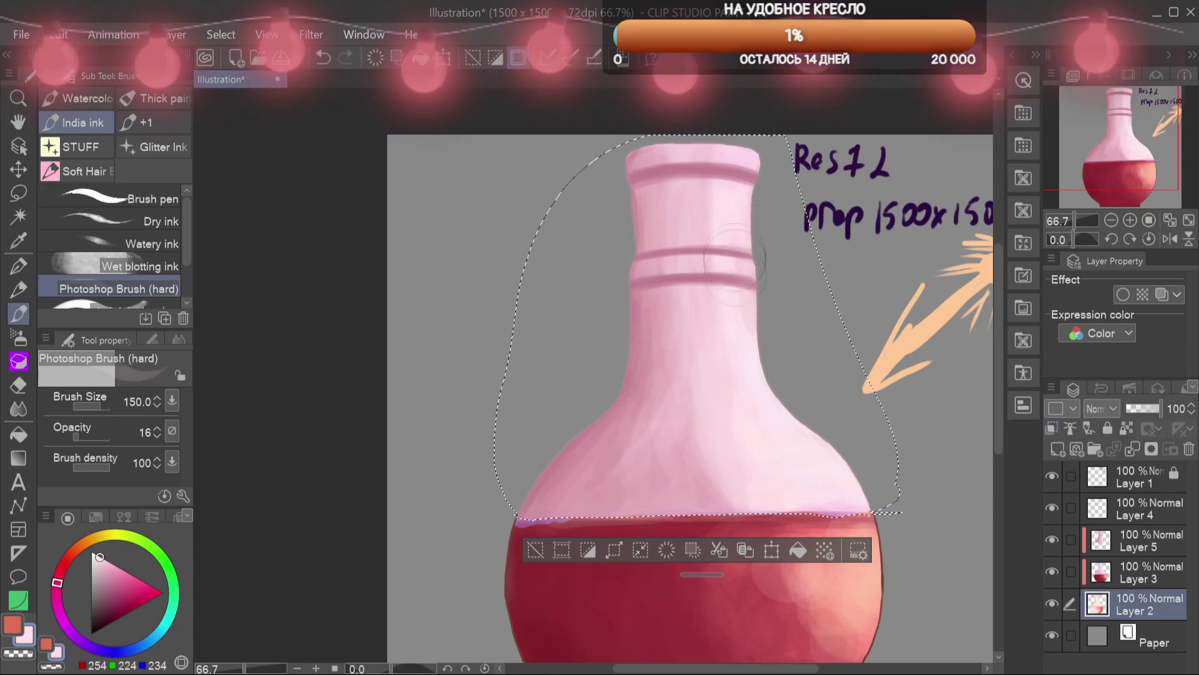
scroll(840, 319, up, 2)
key(bracketleft)
key(bracketleft)
key(bracketleft)
click(1140, 568)
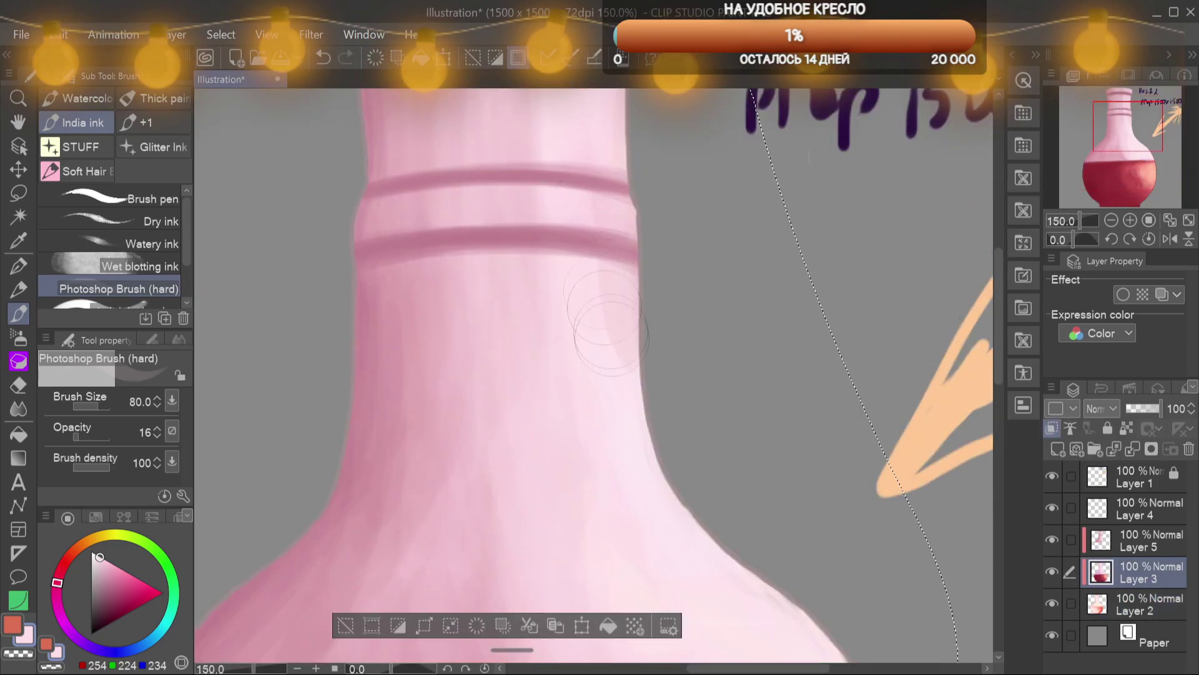
click(1053, 540)
click(1124, 541)
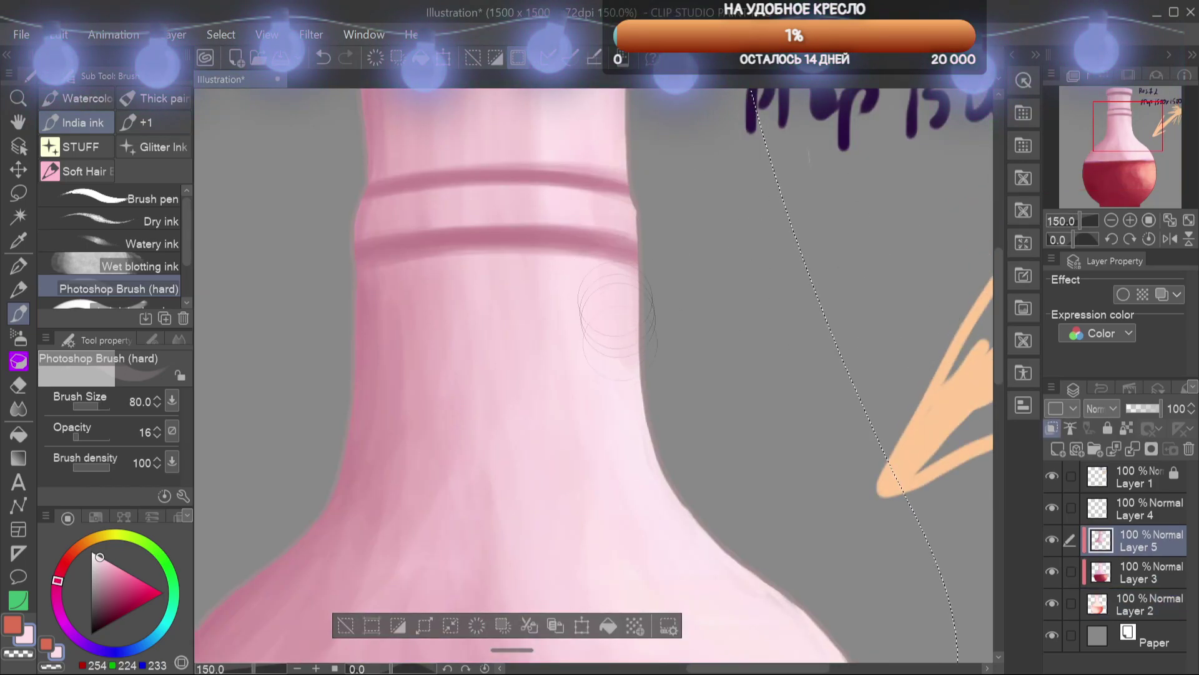
drag(624, 187, 747, 447)
drag(725, 537, 778, 118)
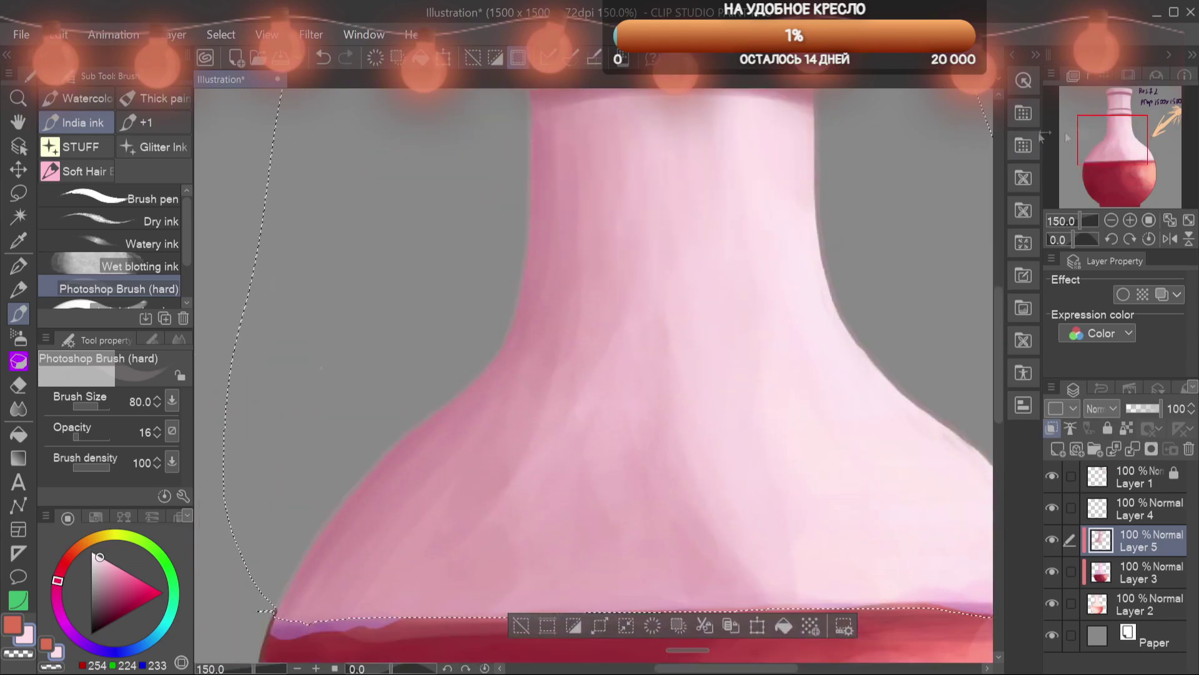
scroll(642, 230, down, 3)
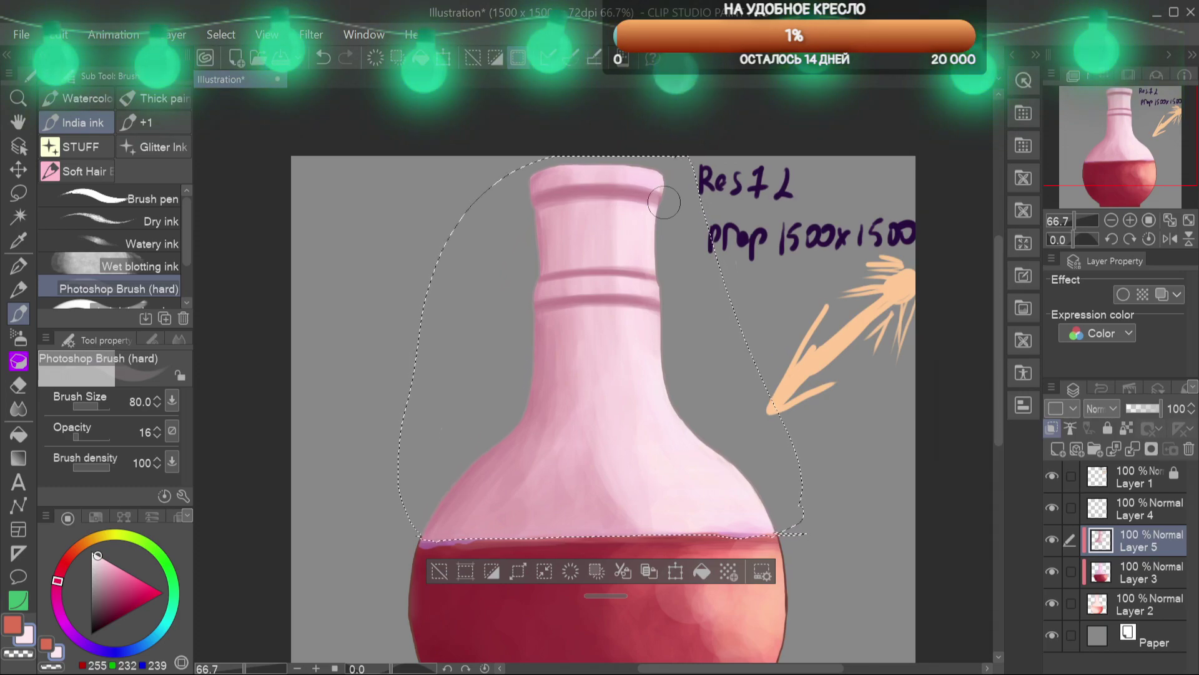
Deepen the shading on the left shoulder in muted rose (205, 143, 158), enlarging the brush to size 170
alt+click(644, 512)
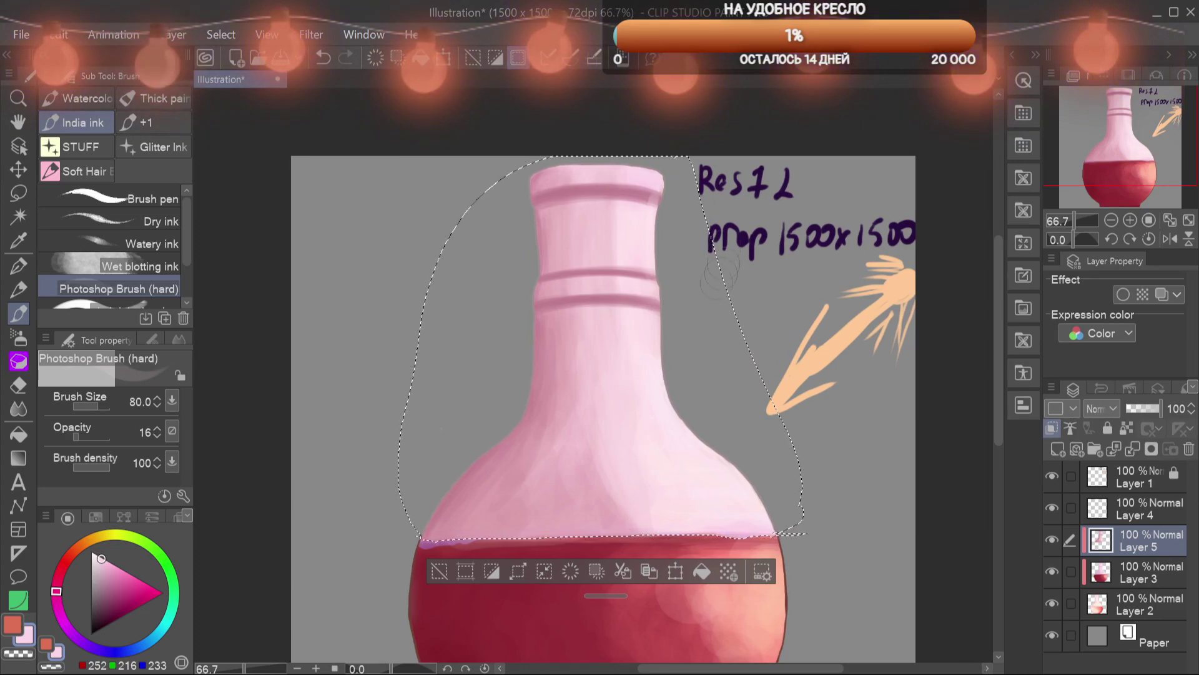
alt+click(565, 425)
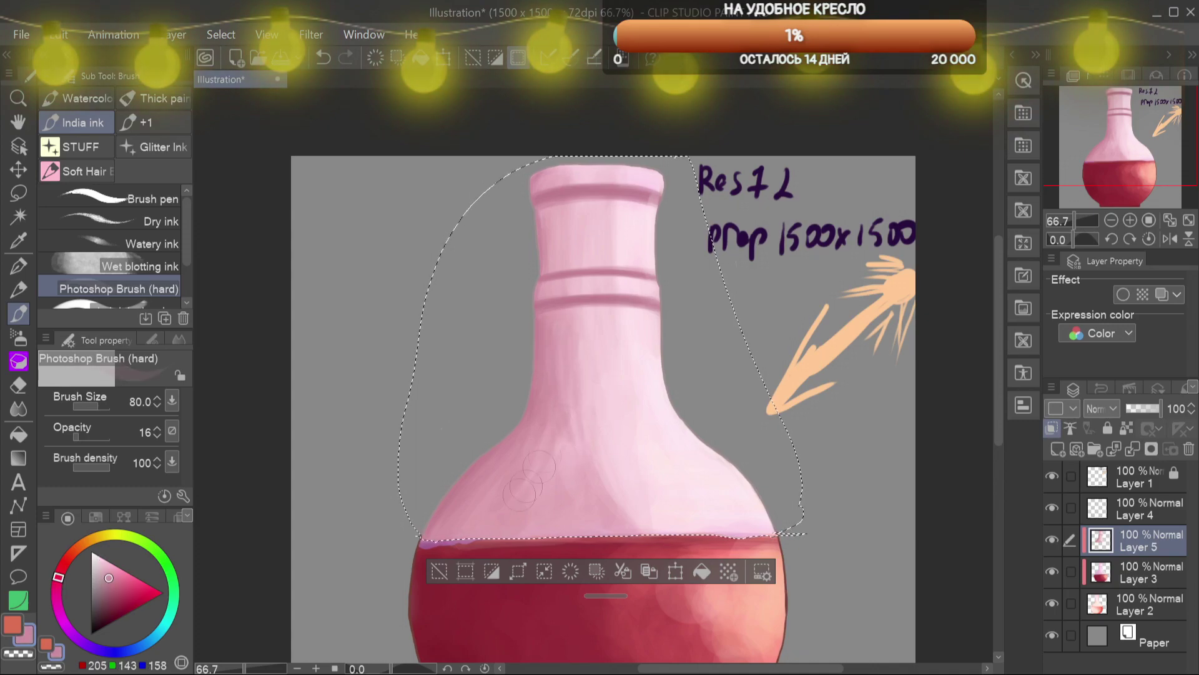
key(bracketright)
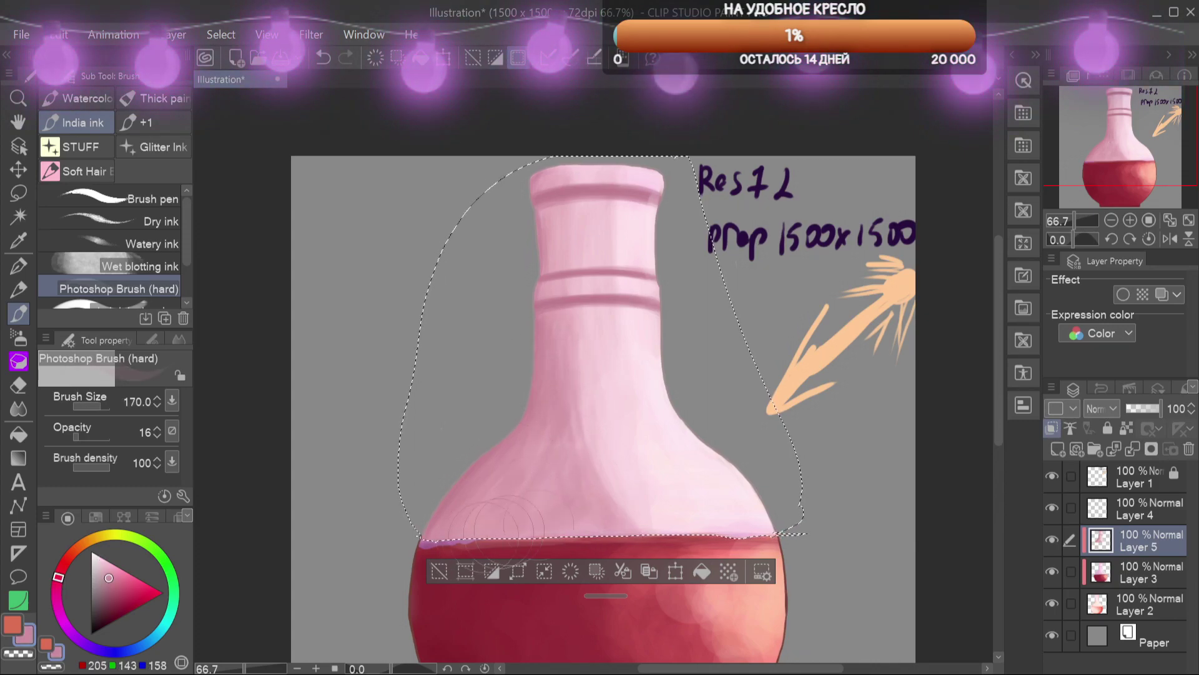
Tint the right side of the neck and shoulder with peach (255, 201, 150) and soften it with pale pink (254, 226, 233)
alt+click(832, 346)
drag(685, 353, 714, 448)
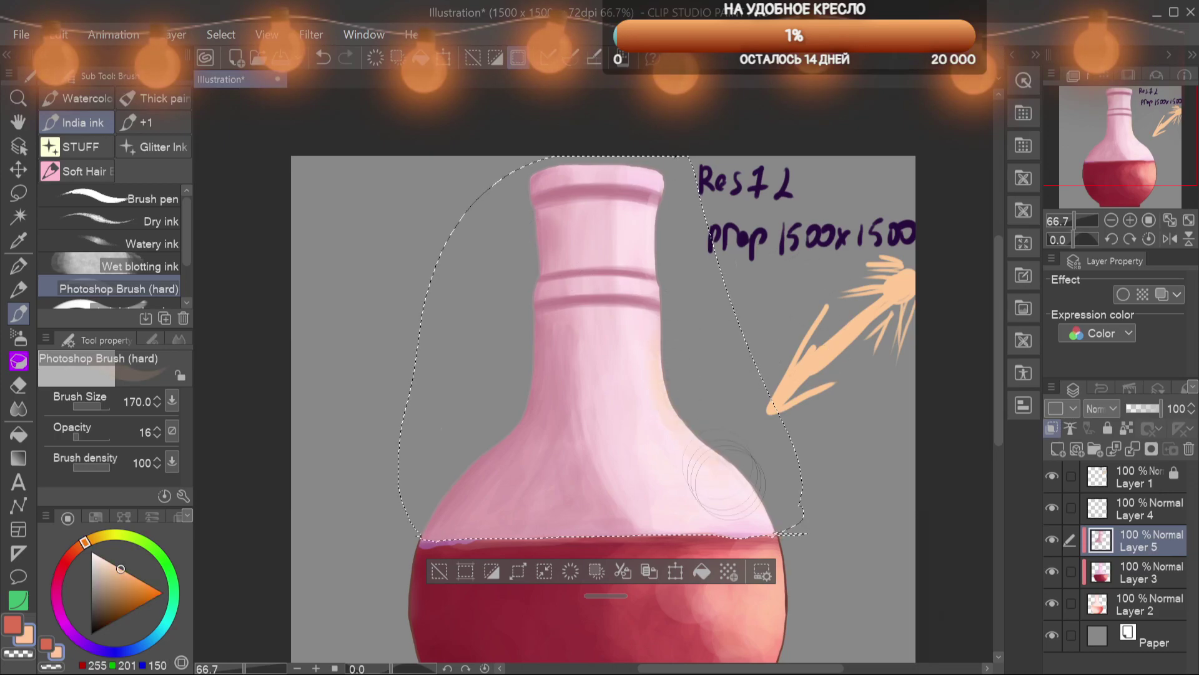
alt+click(637, 177)
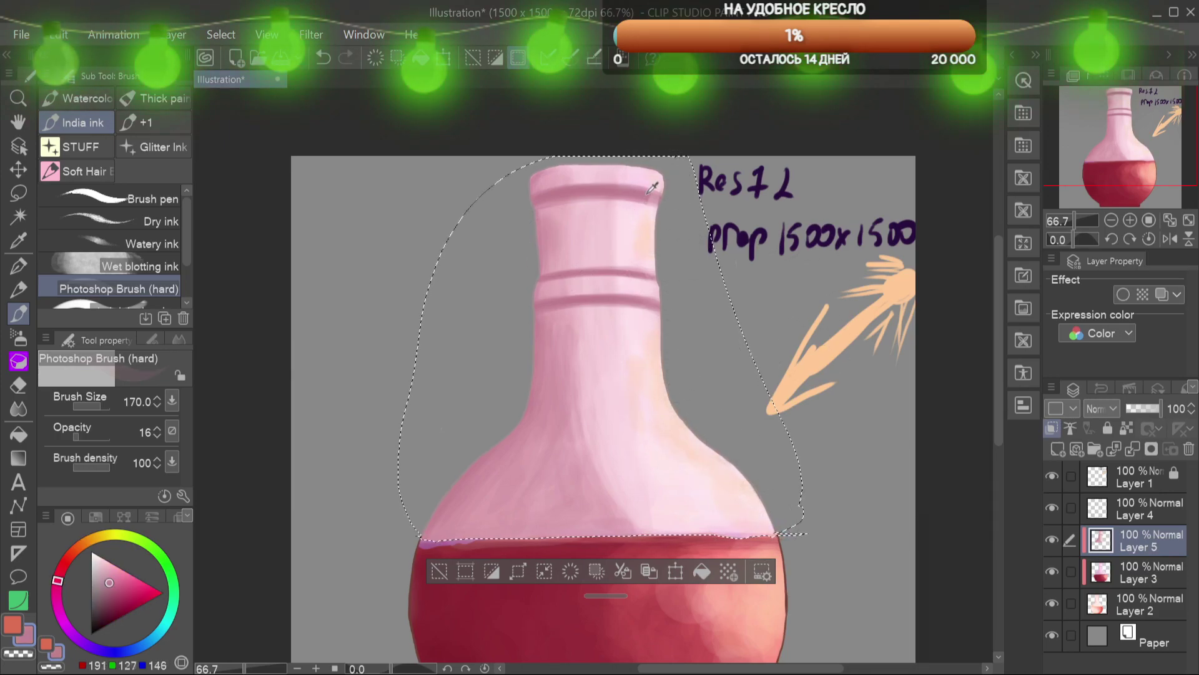
alt+click(635, 226)
drag(641, 350, 662, 446)
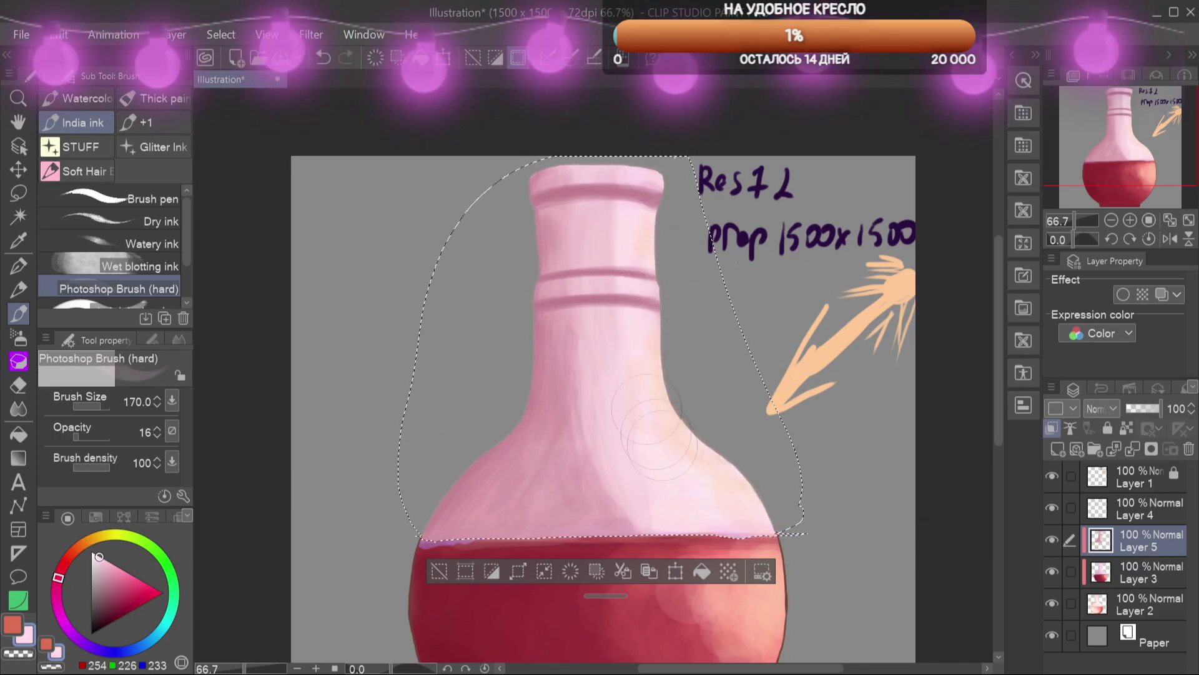
Blend the light and shadow down the middle of the glass with sampled mid pinks, including (225, 170, 186)
alt+click(624, 493)
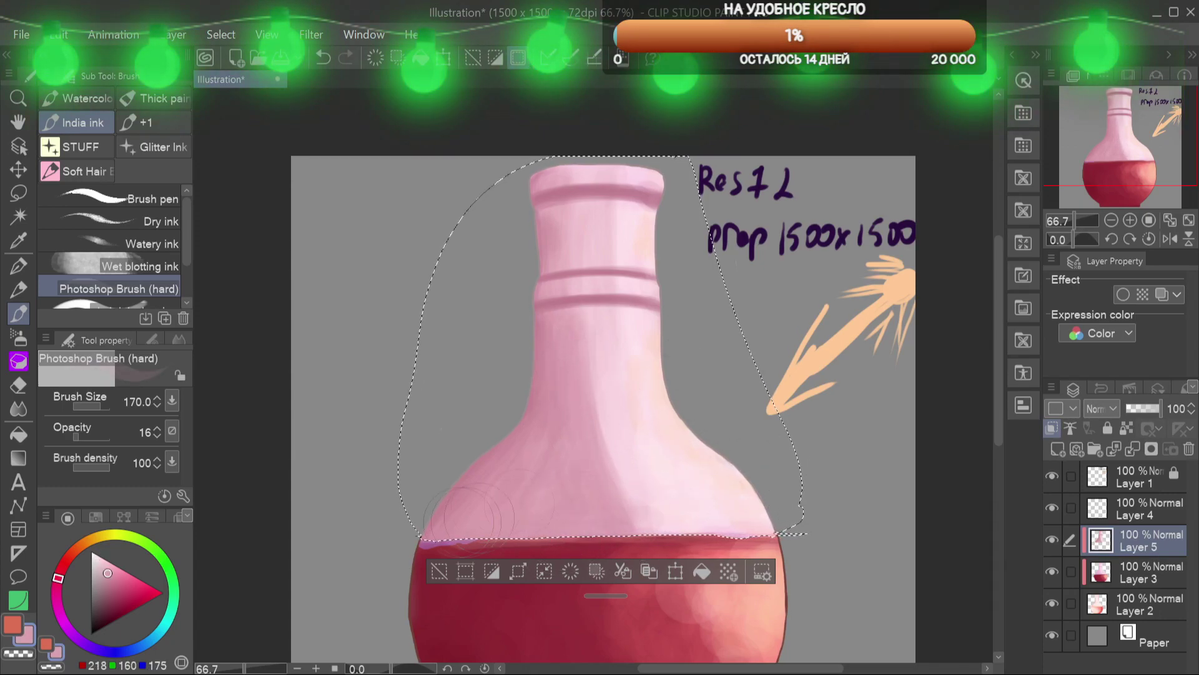
alt+click(602, 348)
drag(627, 369, 638, 506)
alt+click(584, 507)
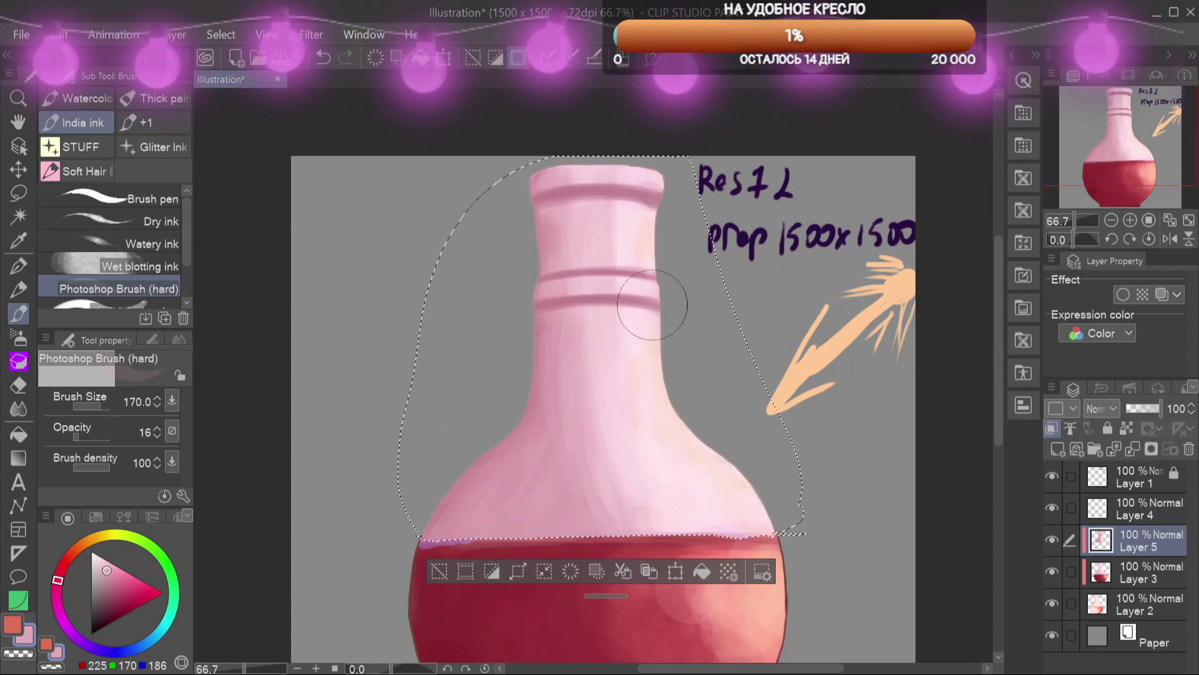
Add warm highlights on the right side of the neck and shoulder in light yellow (255, 230, 181) and cream (255, 252, 231)
click(85, 543)
click(111, 563)
click(95, 537)
drag(648, 221, 643, 233)
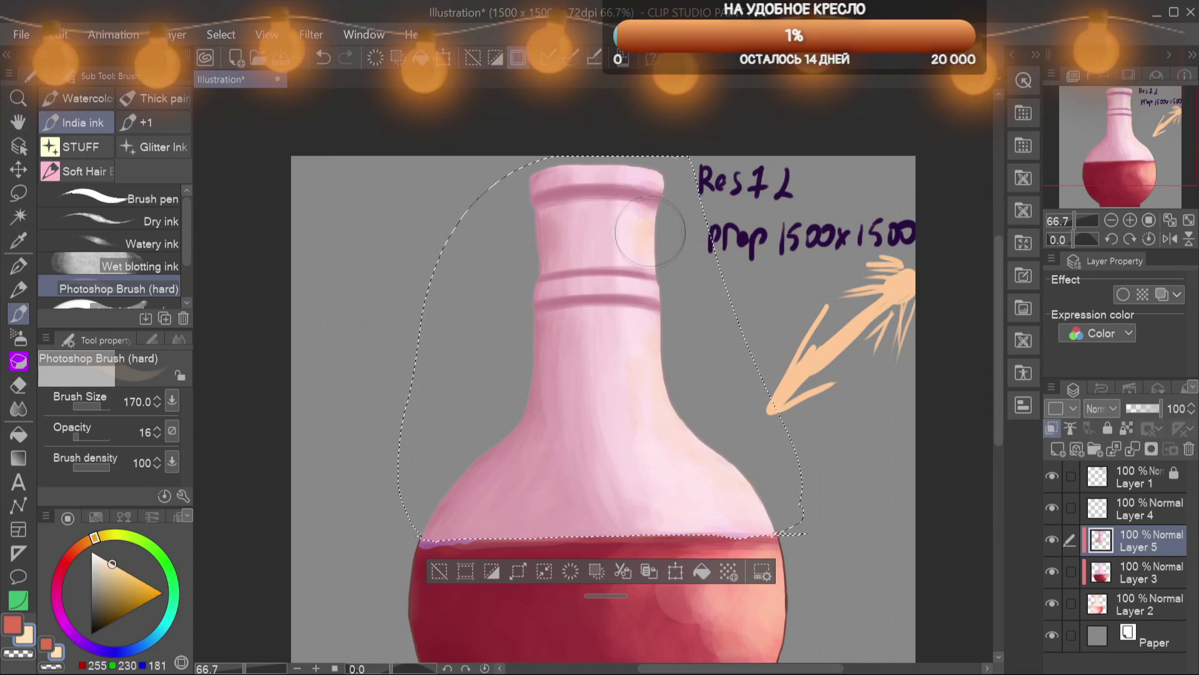
drag(655, 393, 687, 444)
alt+click(594, 339)
mouse_move(102, 536)
mouse_down()
mouse_move(120, 534)
mouse_move(109, 534)
mouse_up()
drag(695, 431, 715, 454)
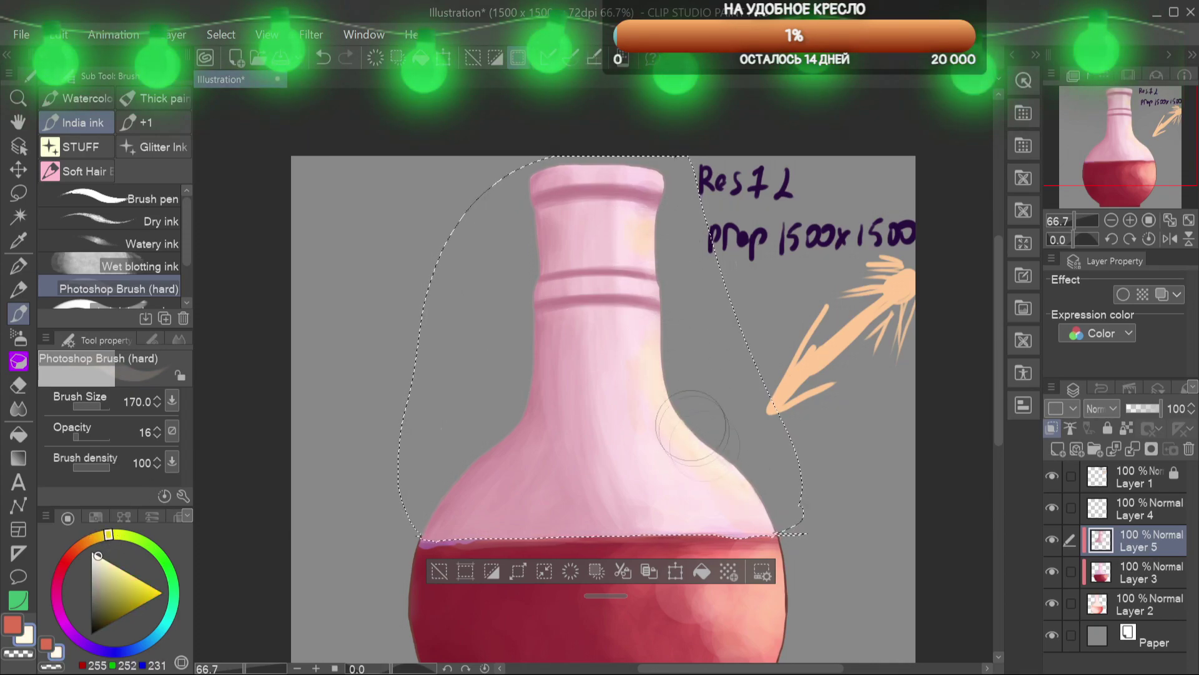
Brighten the highlights down the right side of the neck and onto the shoulder with pure white (255, 255, 255)
drag(646, 356, 652, 422)
click(91, 551)
drag(646, 372, 656, 425)
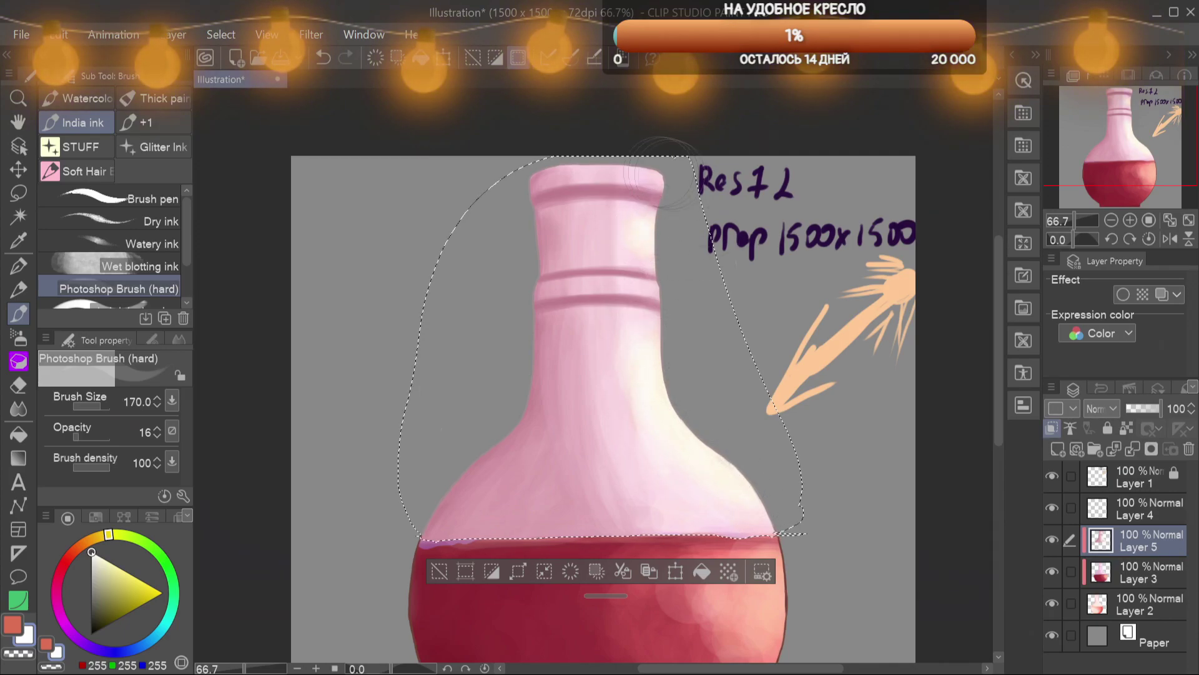
Raise the brush opacity to 33, reduce its size to 50 and refine the white highlights around the neck's ring bands
key(ctrl+bracketright)
key(ctrl+bracketright)
key(ctrl+bracketleft)
key(bracketleft)
key(bracketleft)
key(bracketleft)
key(bracketleft)
key(bracketleft)
key(bracketleft)
key(bracketleft)
key(bracketleft)
key(bracketleft)
key(bracketleft)
key(bracketleft)
key(bracketleft)
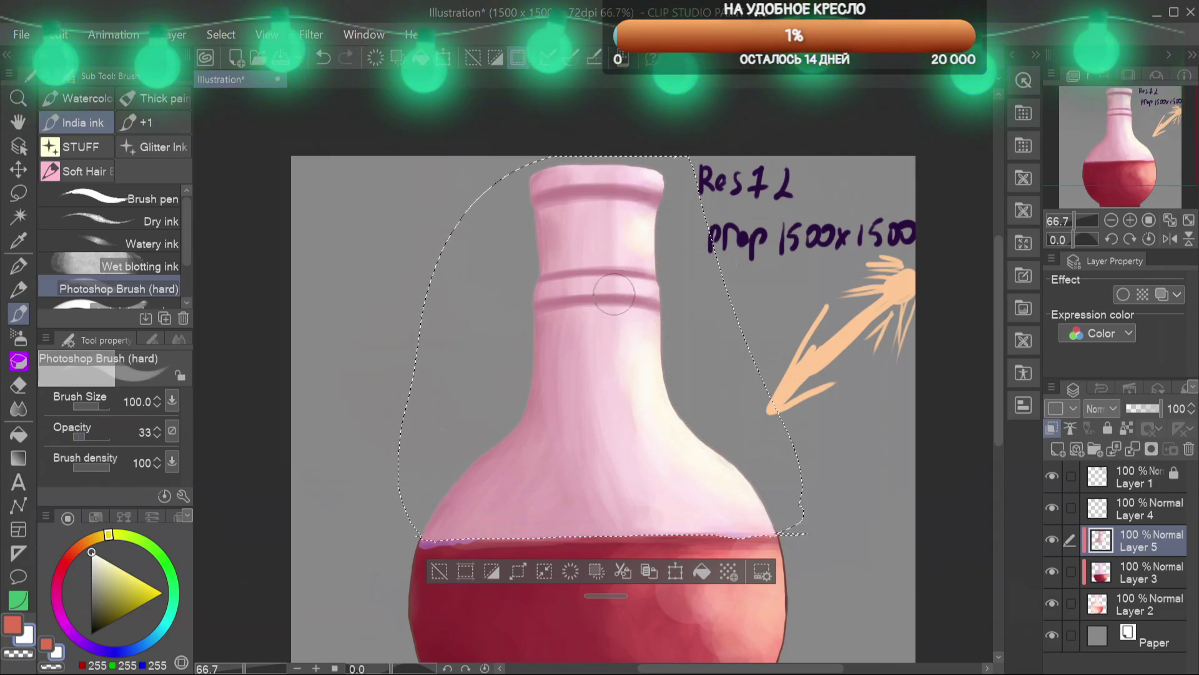
key(bracketright)
key(bracketright)
key(bracketright)
key(bracketright)
key(bracketright)
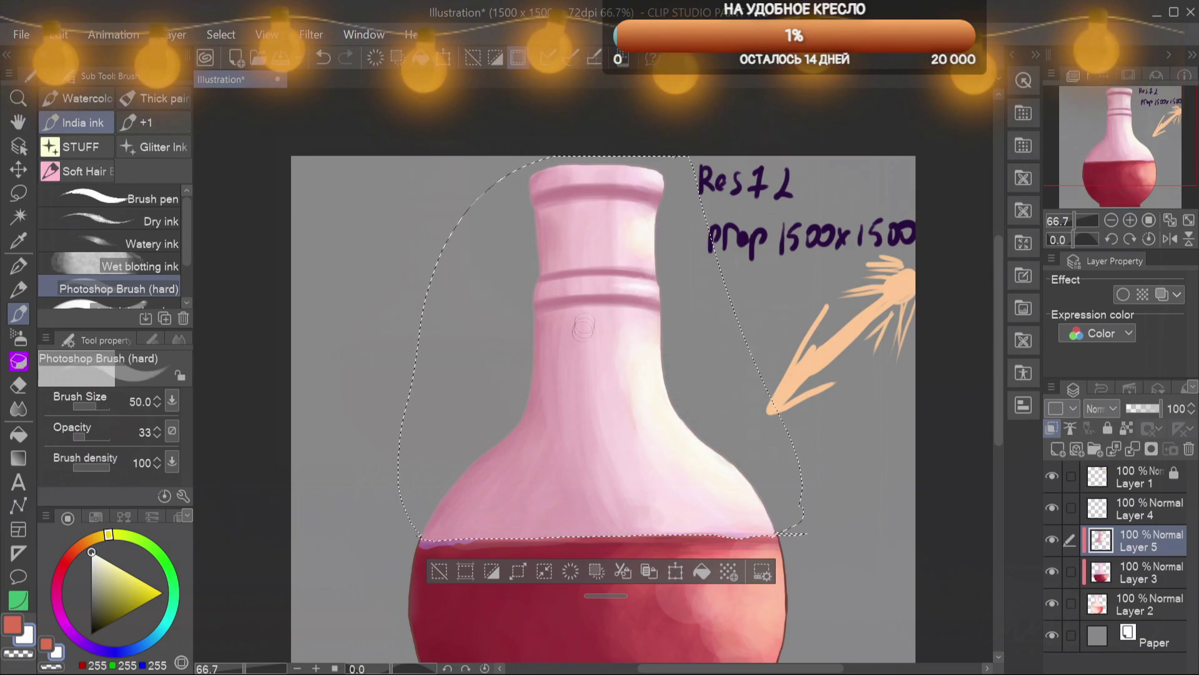
Touch up the bottle's rim and upper neck with sampled cream (255, 240, 232), pink (229, 175, 191) and muted rose (202, 141, 159)
alt+click(634, 225)
alt+click(624, 212)
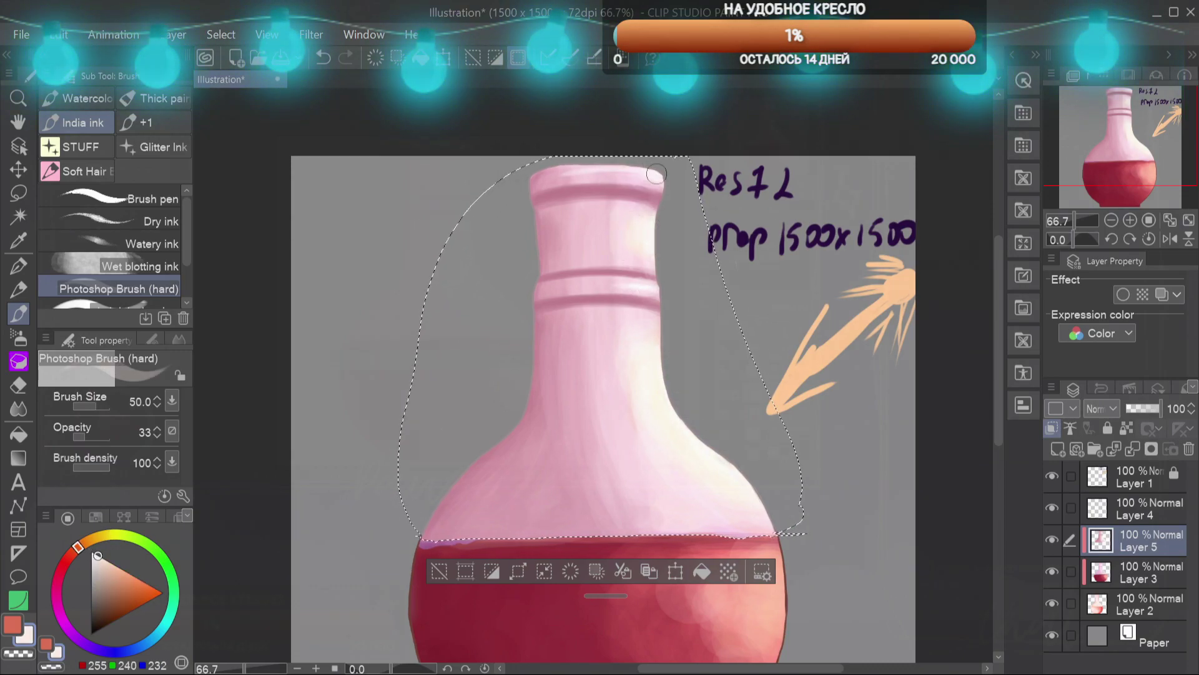
alt+click(550, 181)
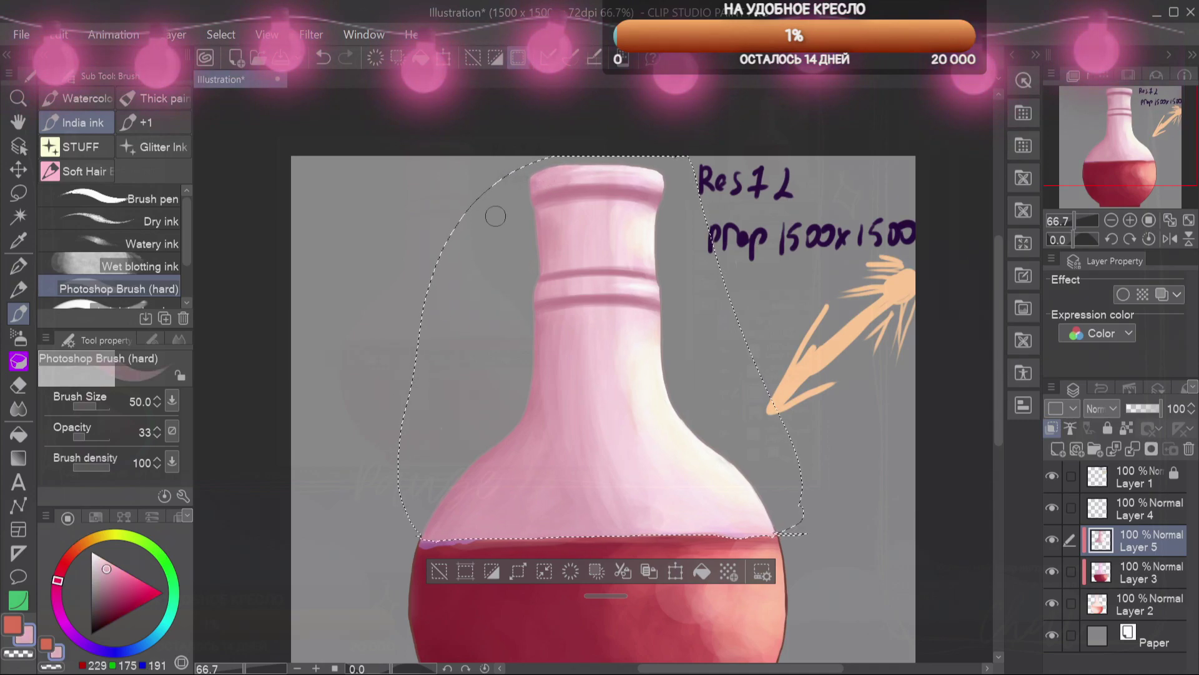
alt+click(531, 183)
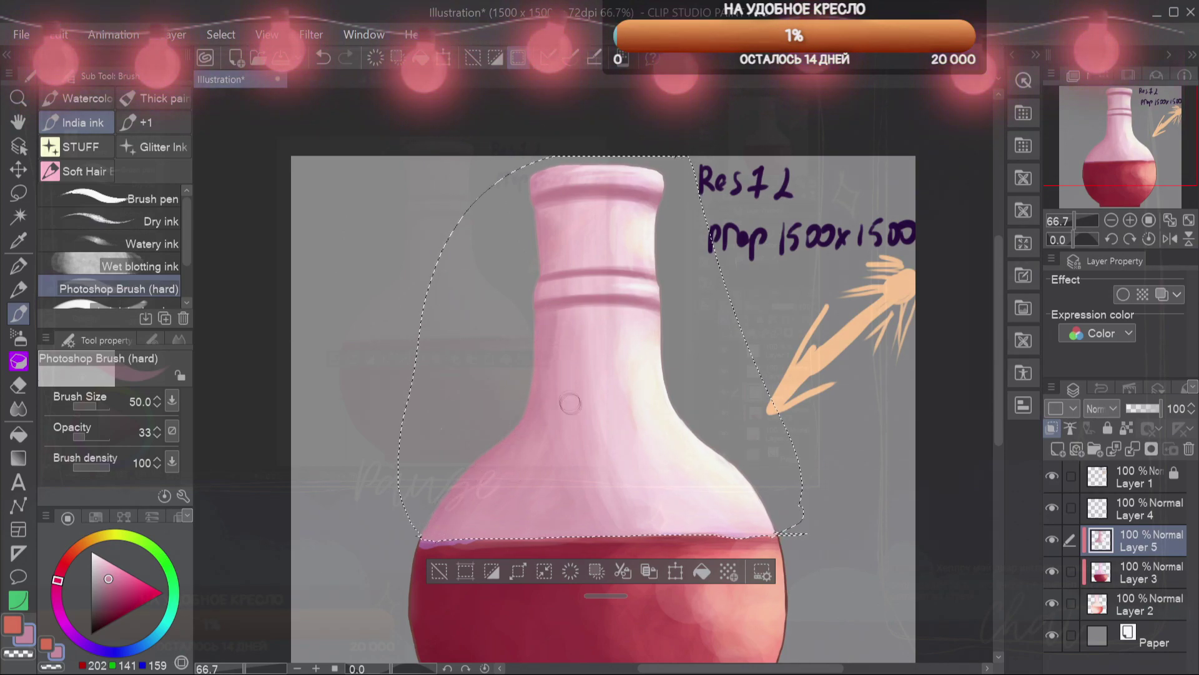
Enlarge the brush to size 120 and shade the lower left shoulder in muted rose
key(bracketright)
key(bracketright)
key(bracketright)
key(bracketright)
key(bracketright)
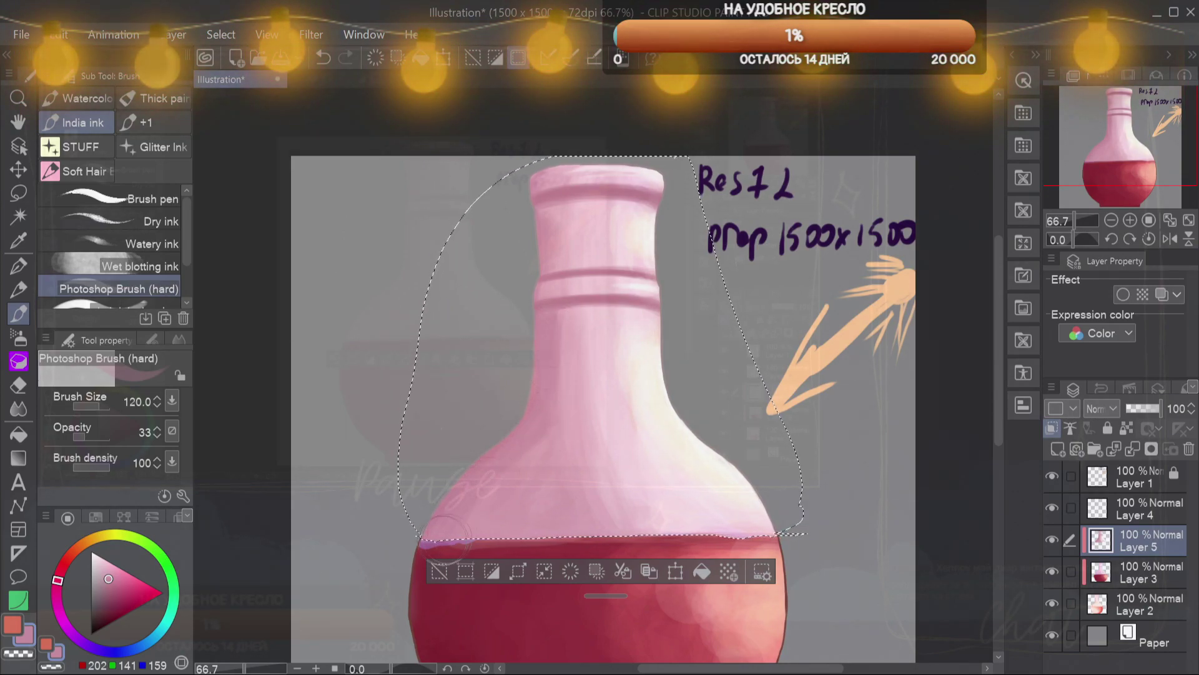
Blend sampled pinks and near-white into the flask's neck, and adjust the glass layer's hue and saturation
alt+click(550, 335)
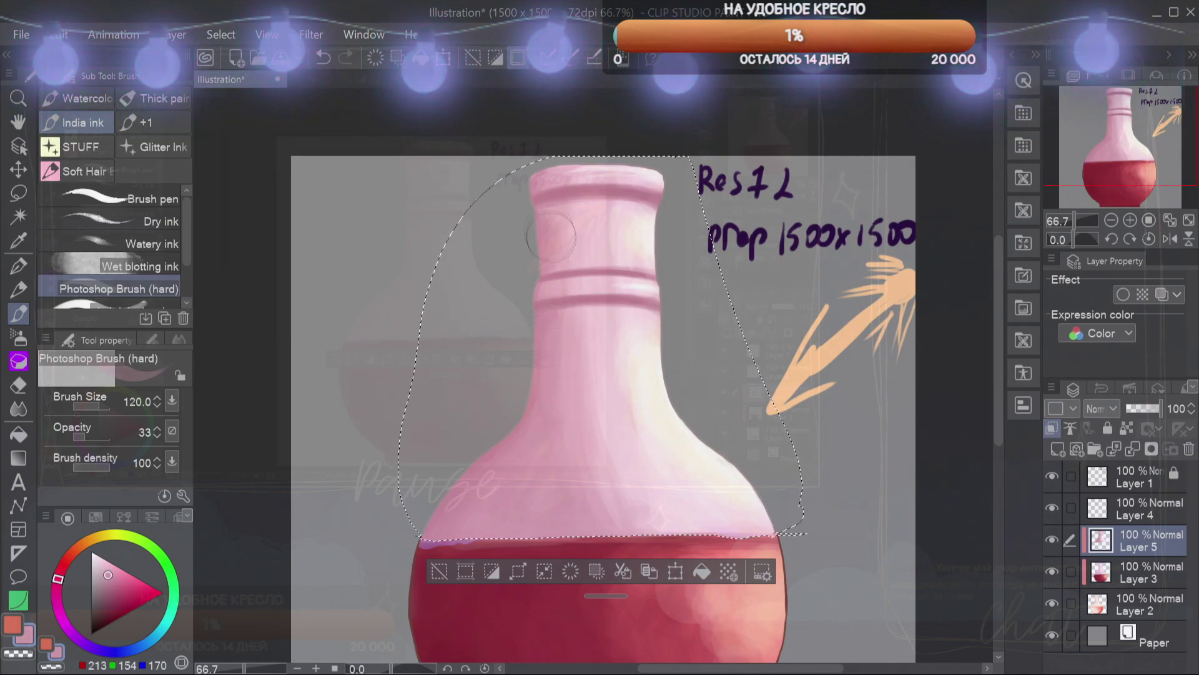
alt+click(639, 290)
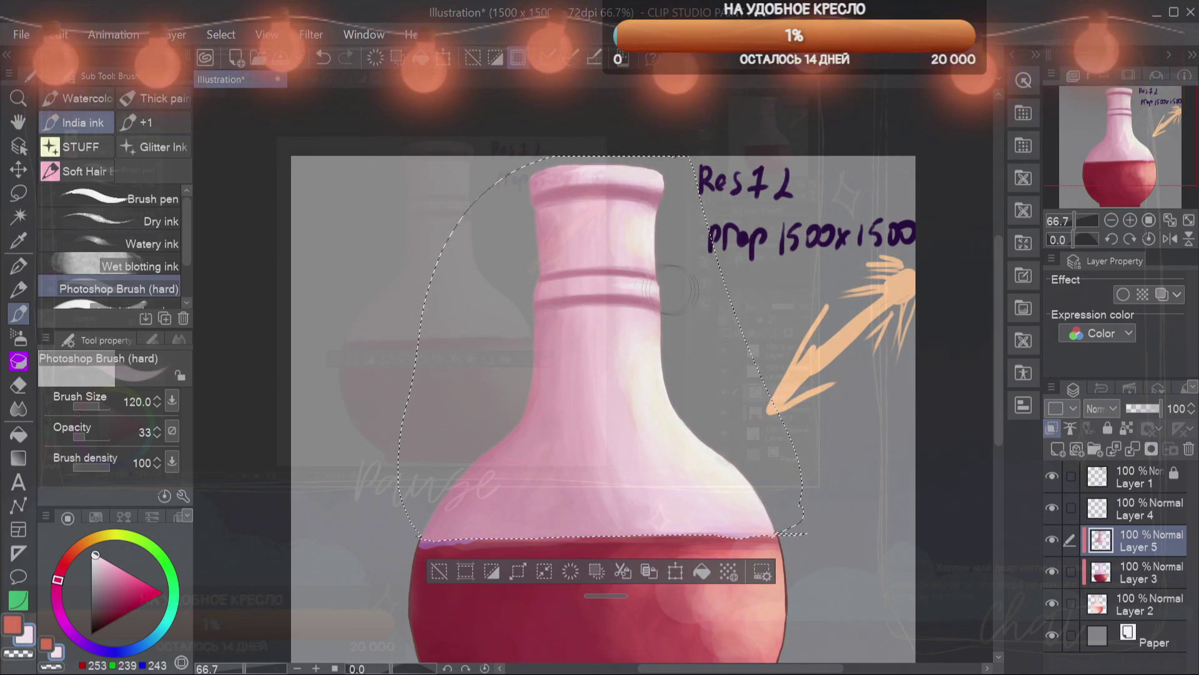
key(ctrl+u)
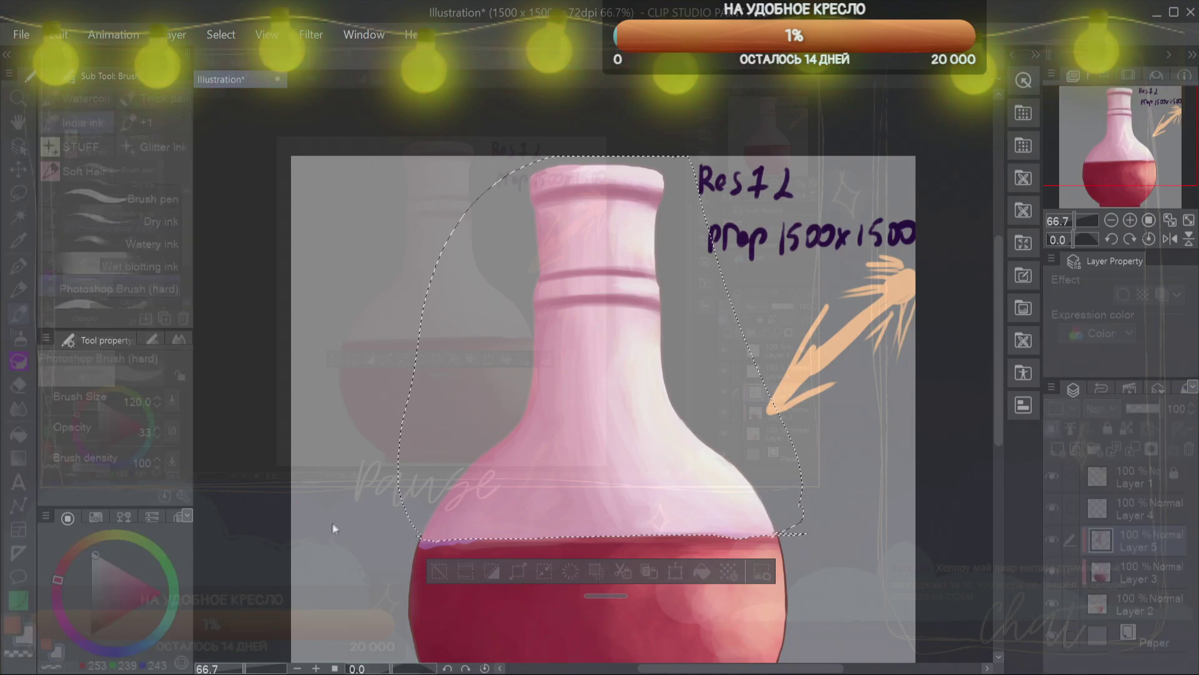
click(333, 524)
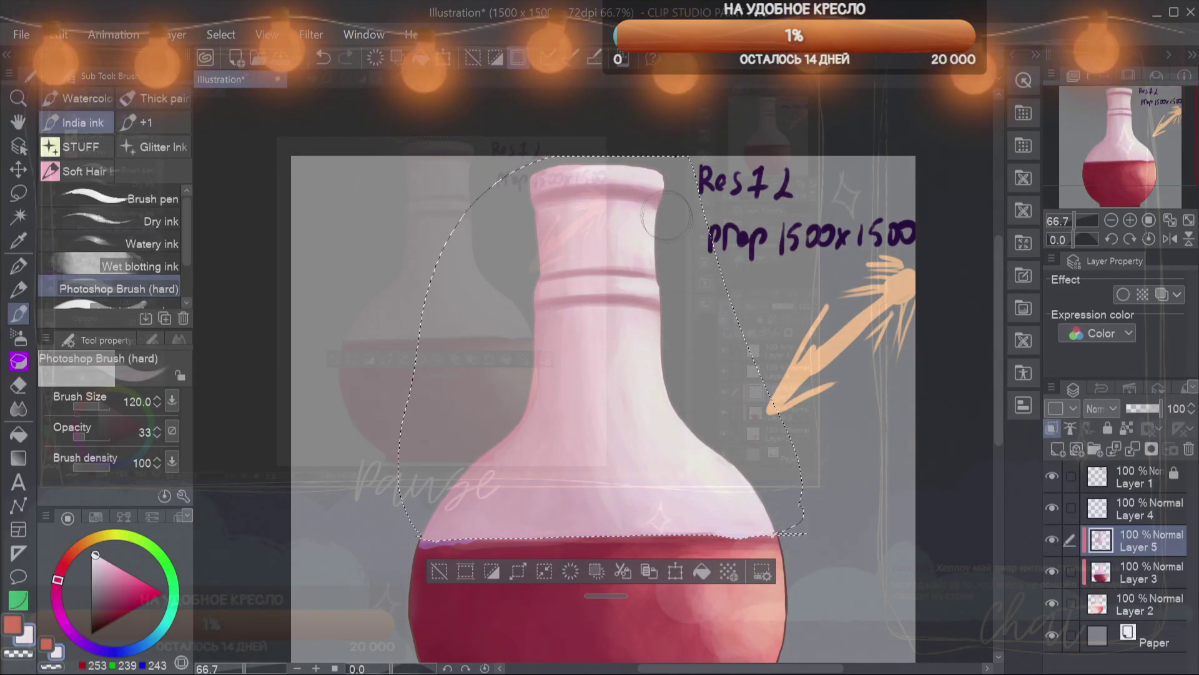
Smooth the shading between the rim and the neck rings with sampled pink tones, and save the illustration
alt+click(619, 270)
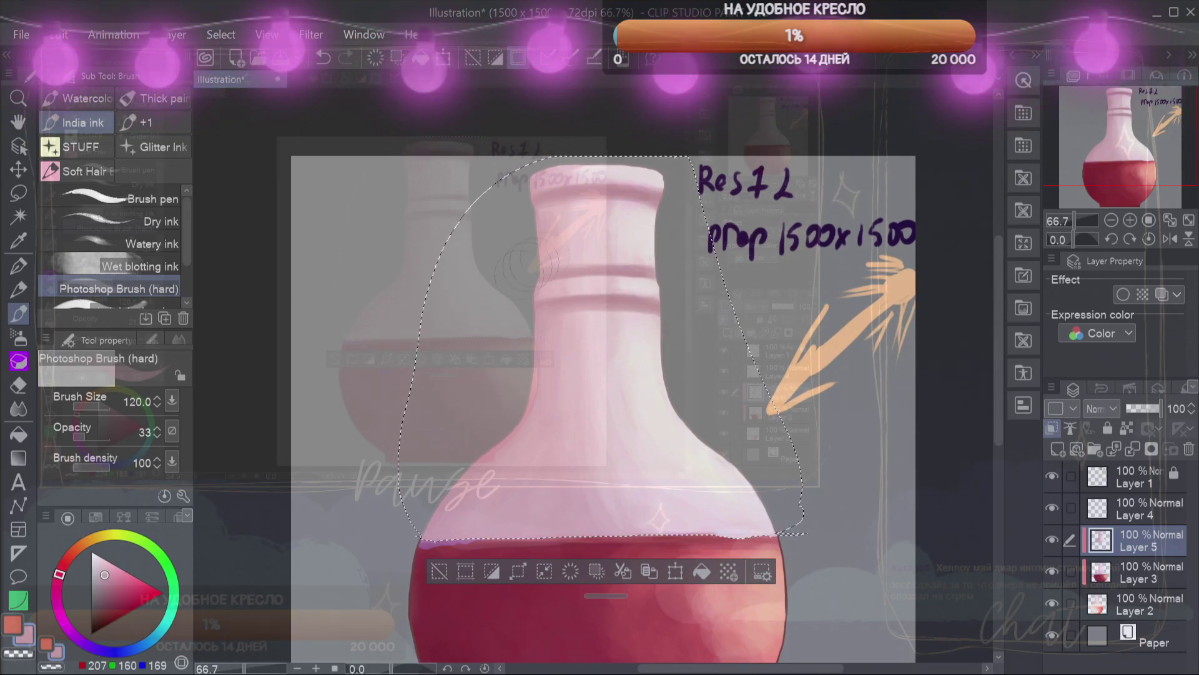
alt+click(587, 216)
mouse_move(561, 207)
mouse_down()
mouse_move(603, 206)
mouse_move(541, 220)
mouse_up()
alt+click(554, 216)
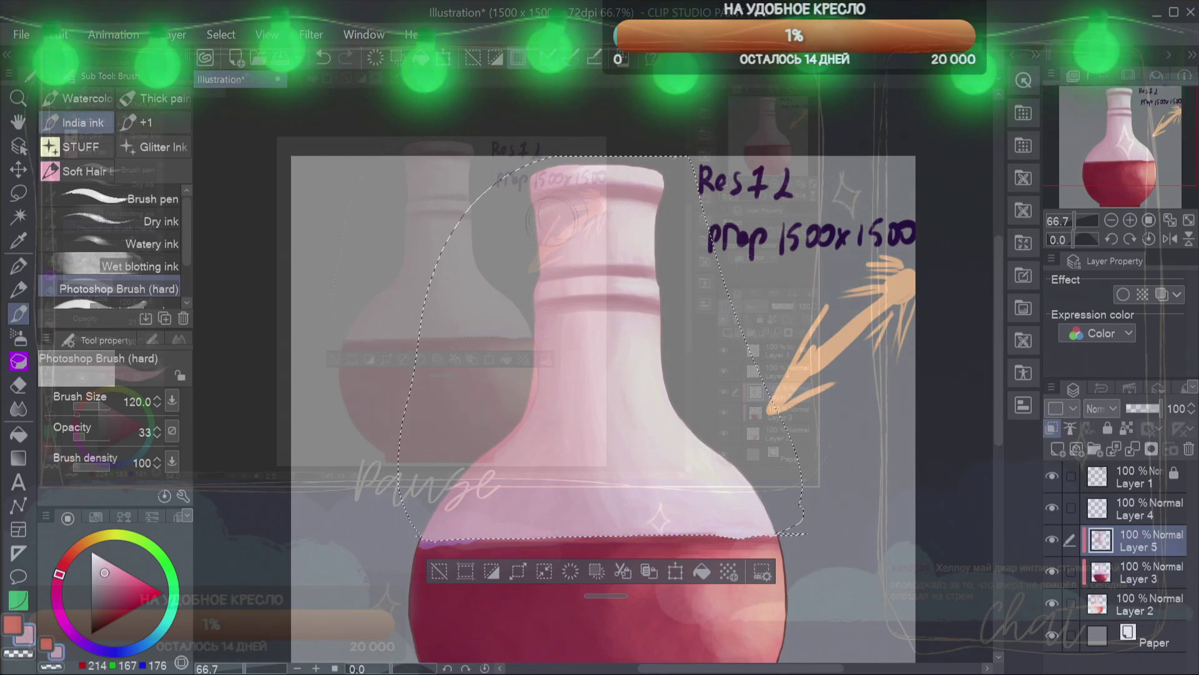
alt+click(620, 220)
alt+click(587, 220)
mouse_move(609, 222)
mouse_down()
mouse_move(554, 224)
mouse_move(654, 165)
mouse_move(615, 233)
mouse_move(581, 219)
mouse_move(546, 250)
mouse_move(559, 245)
mouse_move(538, 224)
mouse_move(554, 261)
mouse_move(594, 223)
mouse_move(555, 247)
mouse_move(569, 256)
mouse_move(560, 190)
mouse_up()
alt+click(565, 253)
alt+click(587, 231)
alt+click(557, 244)
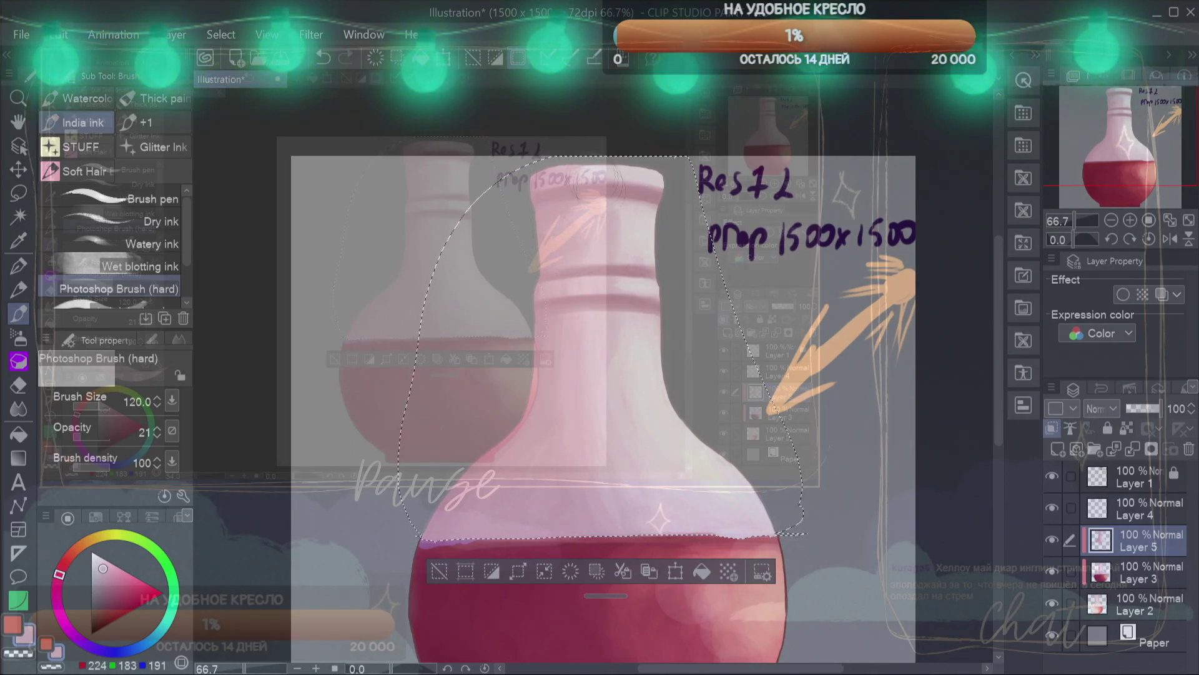
key(ctrl+s)
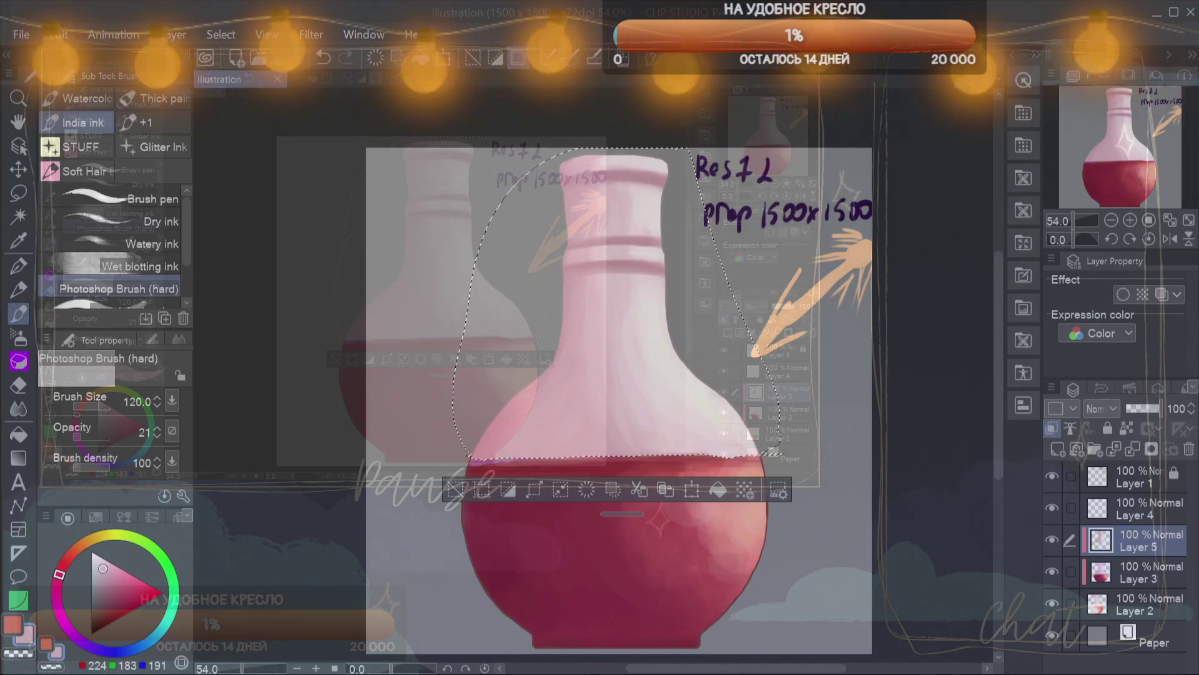
Blend sampled light pinks into the flask's neck and clear the selection around the glass
scroll(549, 334, up, 6)
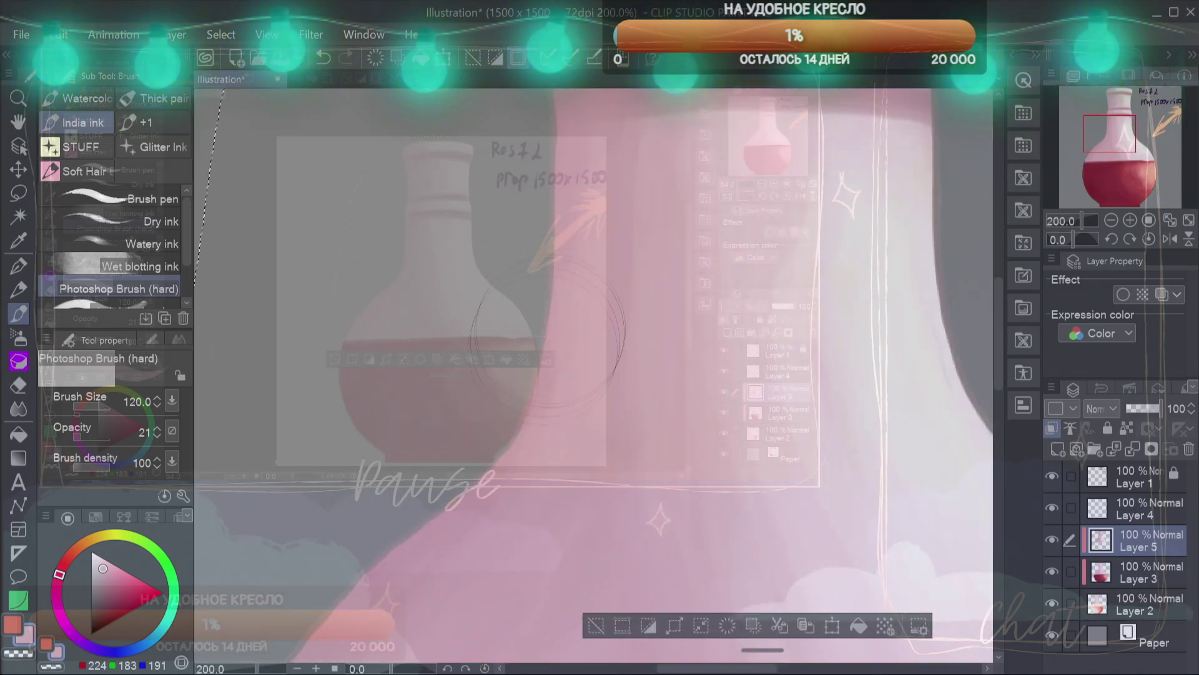
scroll(548, 334, down, 3)
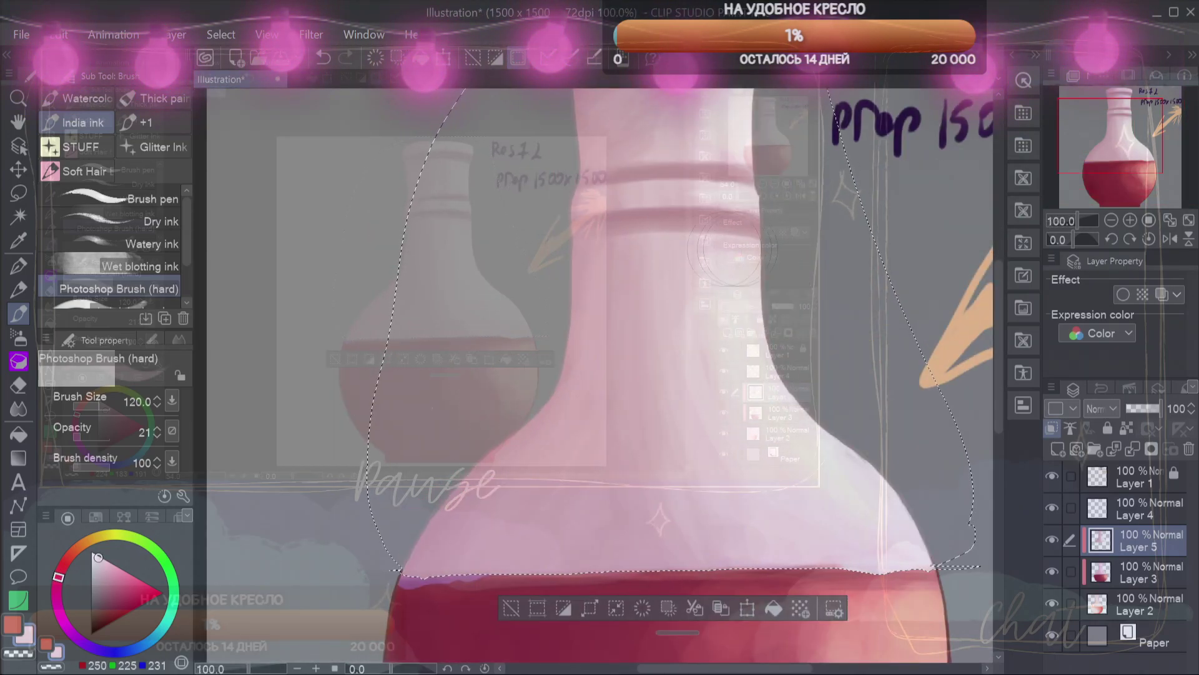
drag(758, 154, 836, 273)
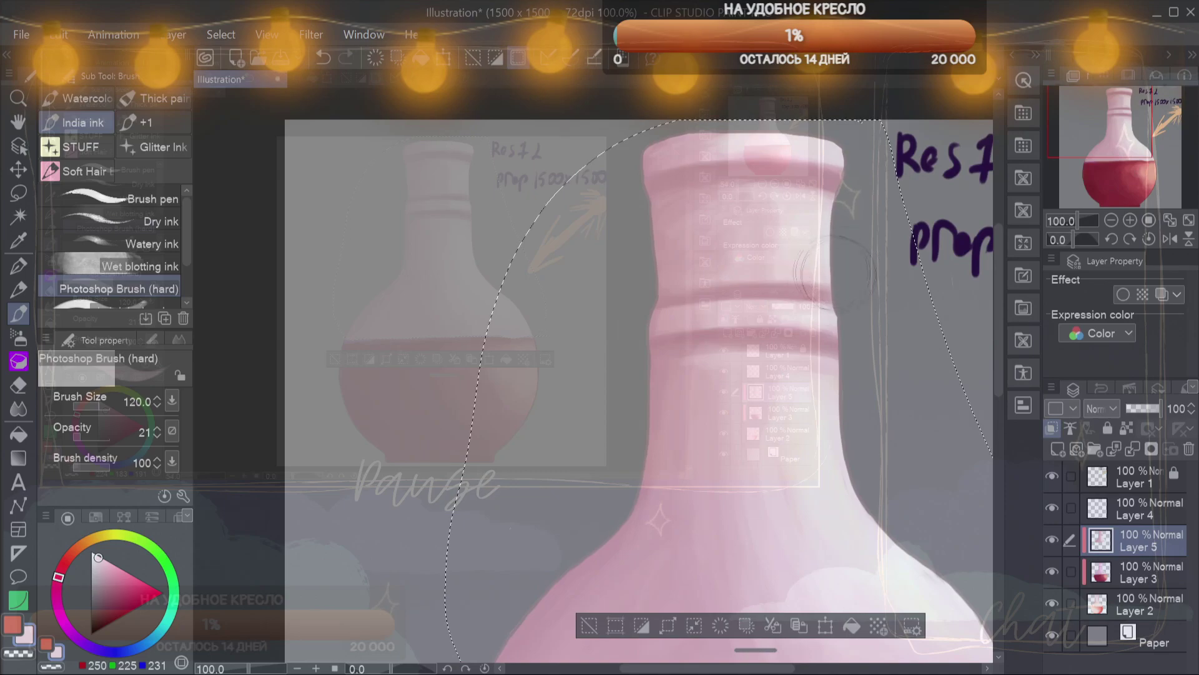
alt+click(768, 219)
scroll(907, 217, down, 2)
drag(907, 217, 832, 199)
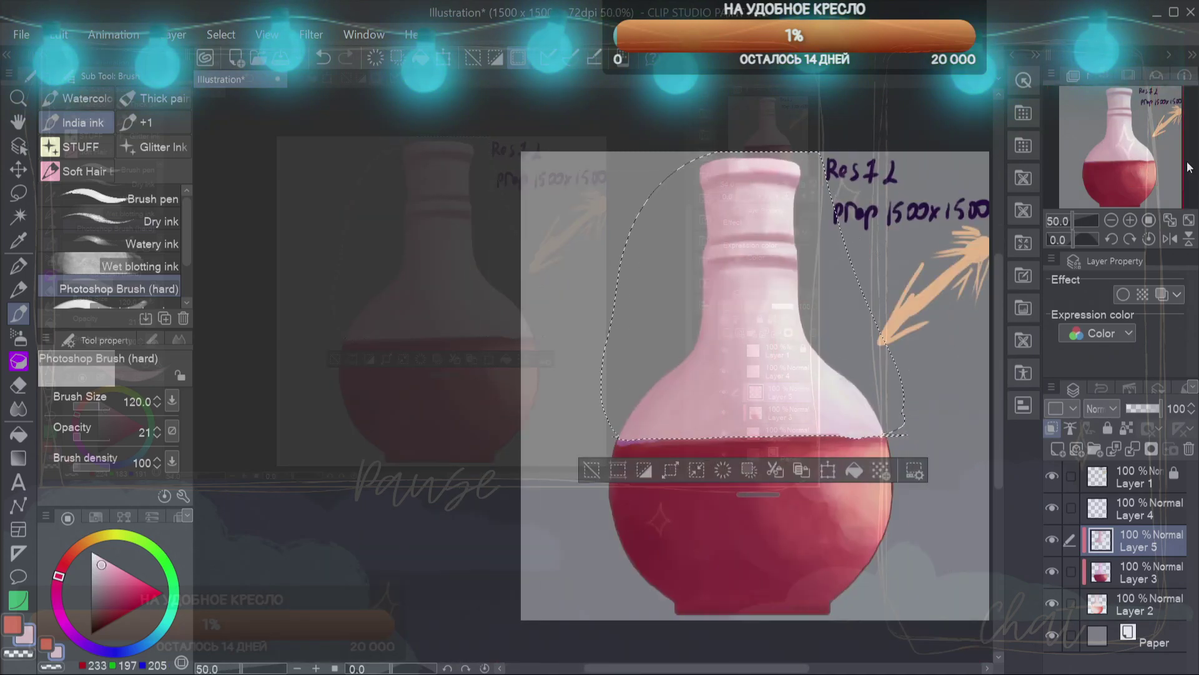
key(ctrl+d)
Paste the flask reference photo and place it as a thumbnail in the canvas's top-left corner
scroll(657, 508, up, 2)
key(e)
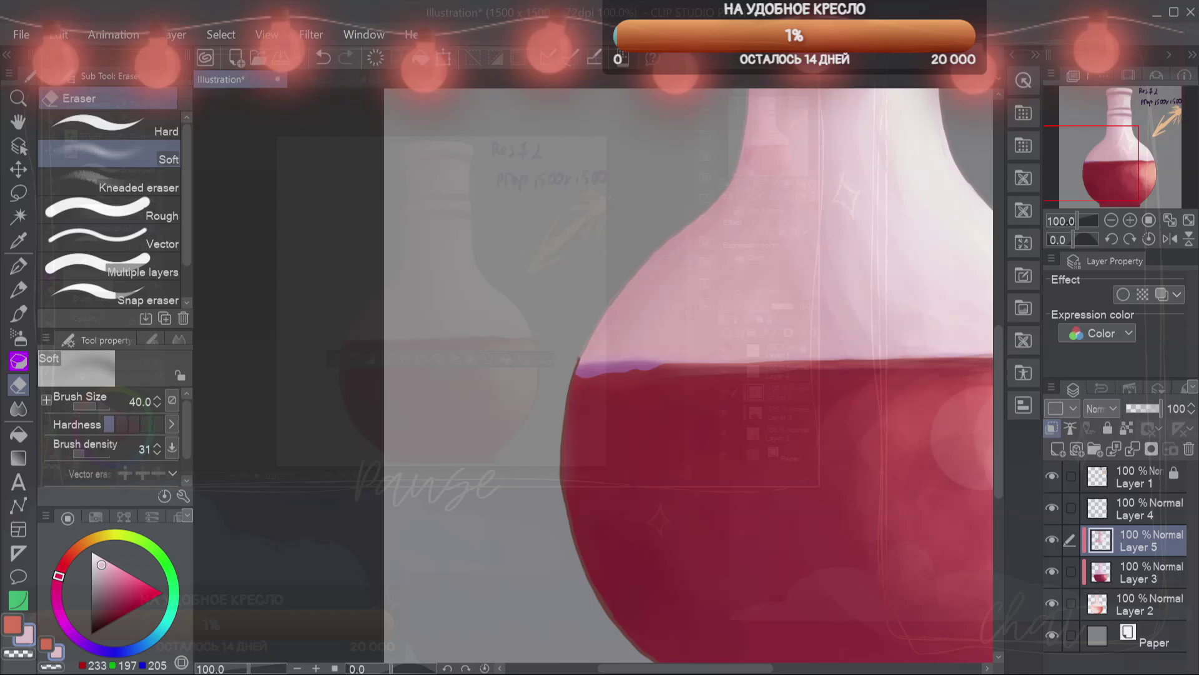
drag(703, 217, 613, 558)
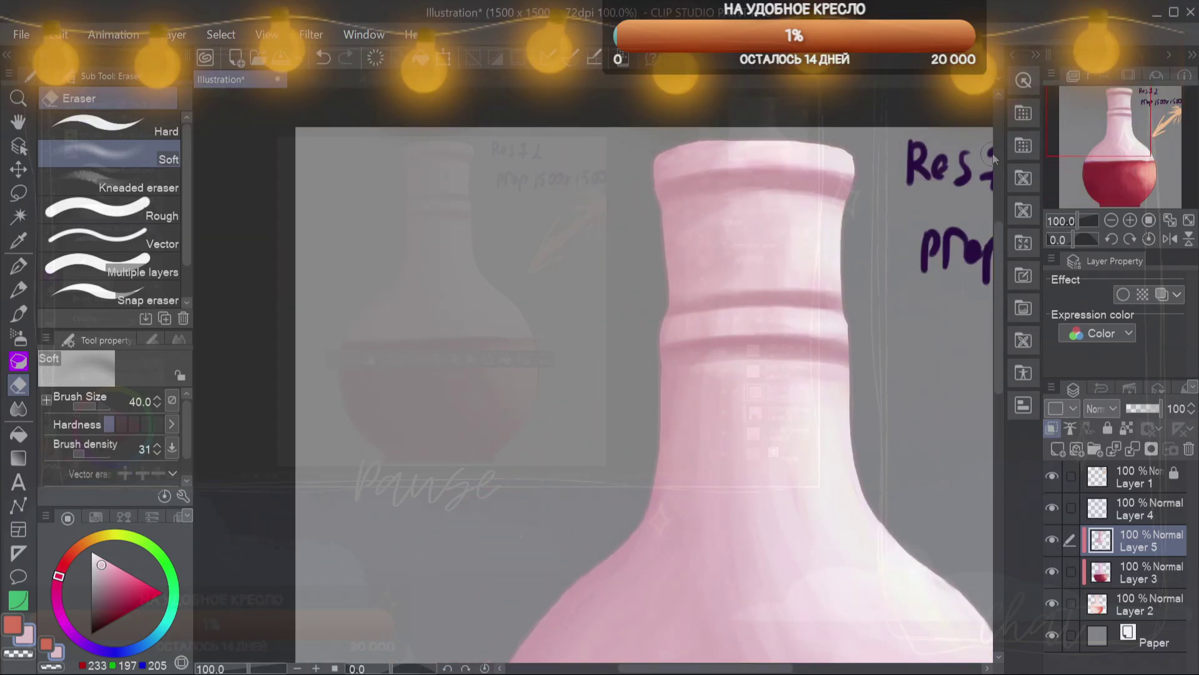
key(ctrl+v)
key(ctrl+t)
scroll(612, 559, down, 1)
drag(623, 641, 425, 328)
key(Return)
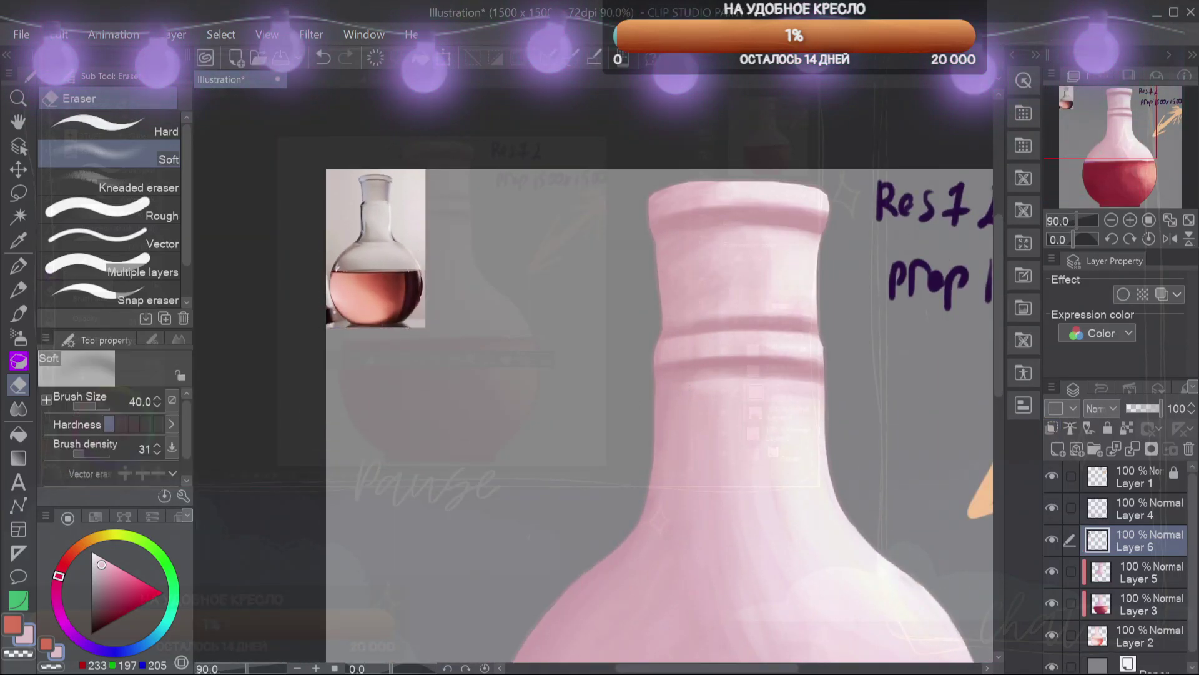
Hide the layers above Layer 2 to view it alone, select Layer 2, and show the hidden layers again
drag(1052, 603, 1053, 539)
click(1112, 168)
click(1125, 638)
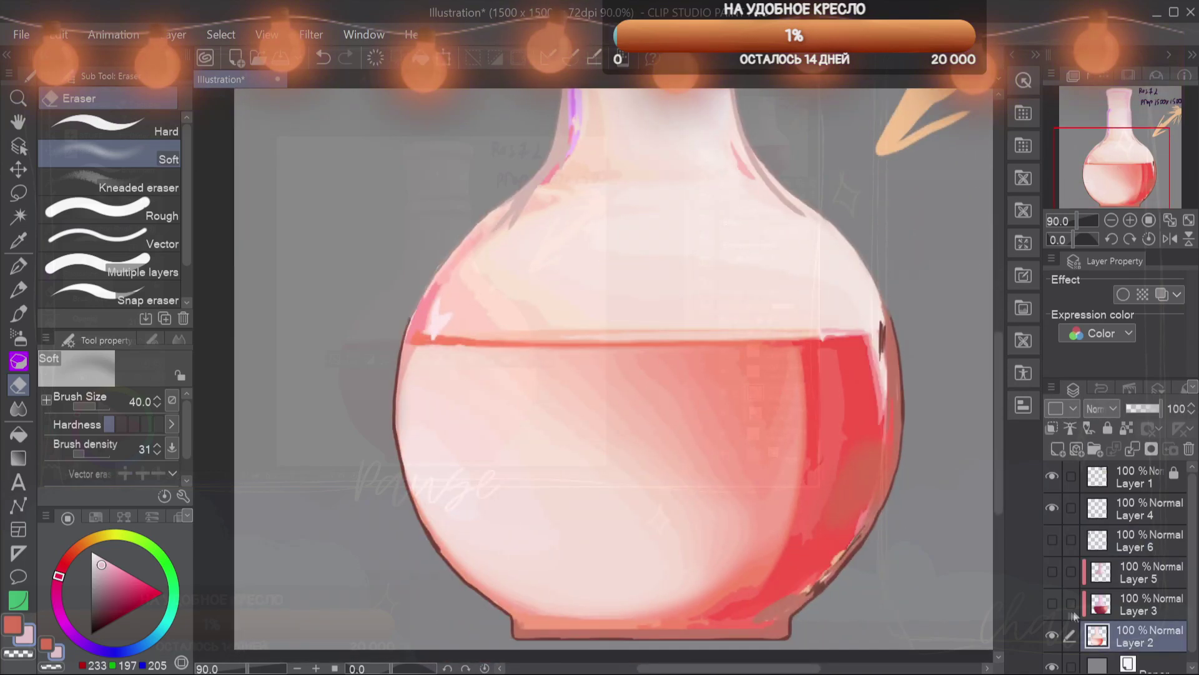
drag(1053, 604, 1052, 572)
click(1096, 110)
click(1052, 540)
Duplicate Layer 2 and shrink the copy into a thumbnail placed directly beside the flask reference photo
key(ctrl+c)
key(ctrl+v)
key(ctrl+t)
scroll(719, 348, down, 2)
drag(719, 347, 592, 235)
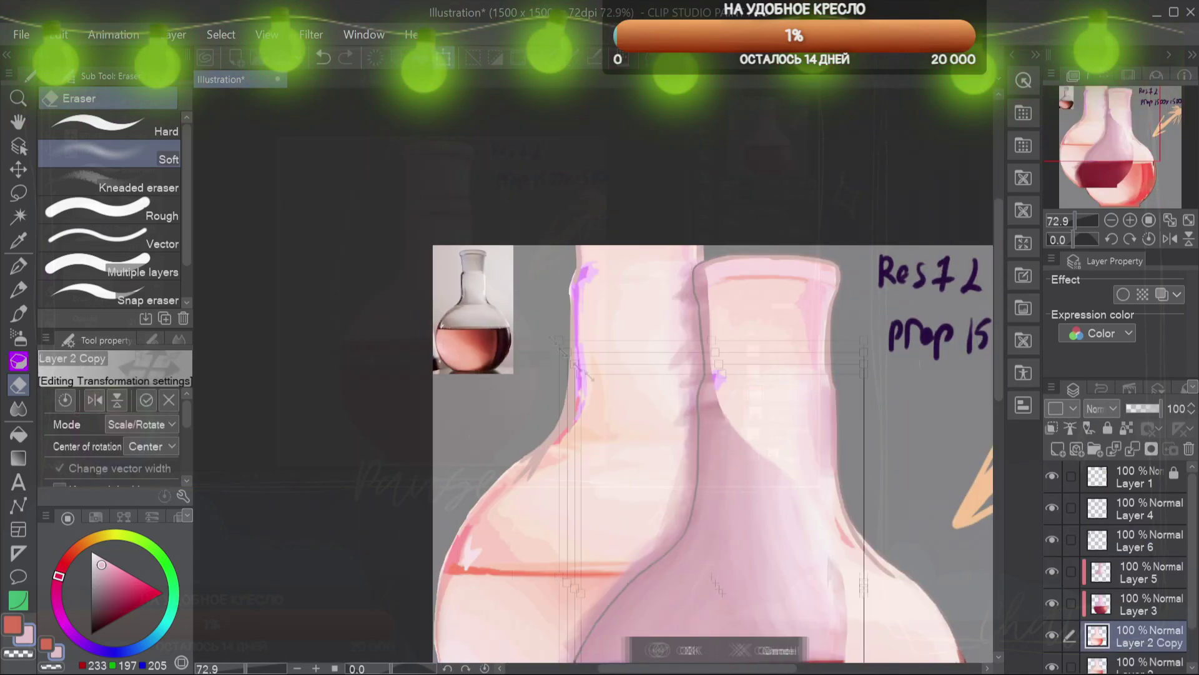
drag(423, 134, 617, 437)
drag(805, 537, 611, 271)
drag(422, 170, 542, 356)
drag(600, 437, 552, 311)
drag(495, 229, 539, 296)
drag(590, 377, 566, 333)
key(Return)
Arrange the two thumbnail layers above Layer 4 and merge them into one layer
mouse_move(1148, 636)
mouse_down()
mouse_move(1148, 526)
mouse_move(1093, 519)
mouse_move(1079, 572)
mouse_up()
click(19, 314)
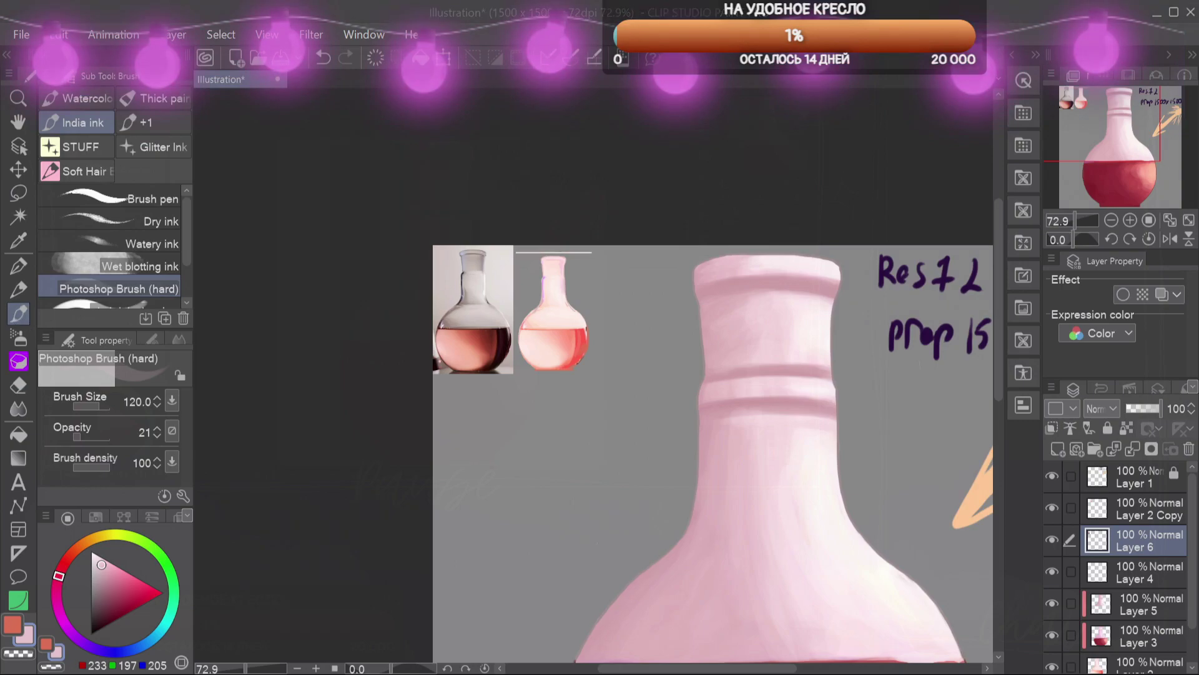
ctrl+click(1128, 498)
key(alt+shift+e)
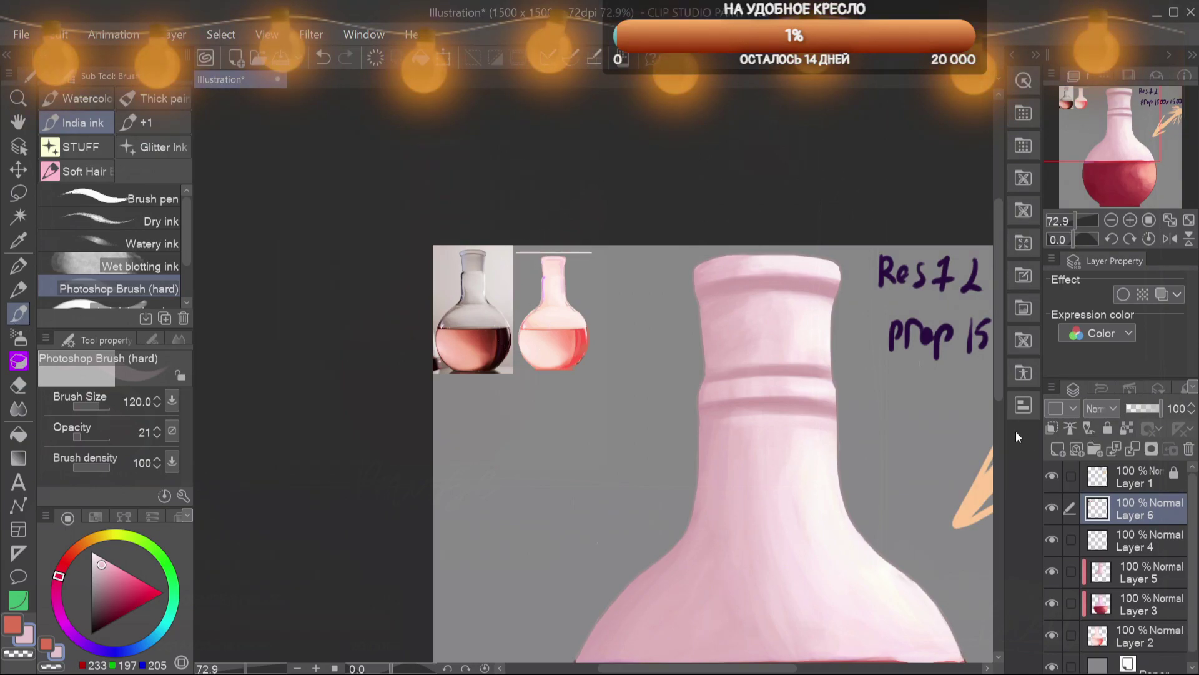
Sample the handwritten note's dark purple for labelling the two reference thumbnails
alt+click(970, 337)
drag(1101, 155, 1077, 152)
scroll(1077, 151, up, 1)
scroll(565, 406, up, 1)
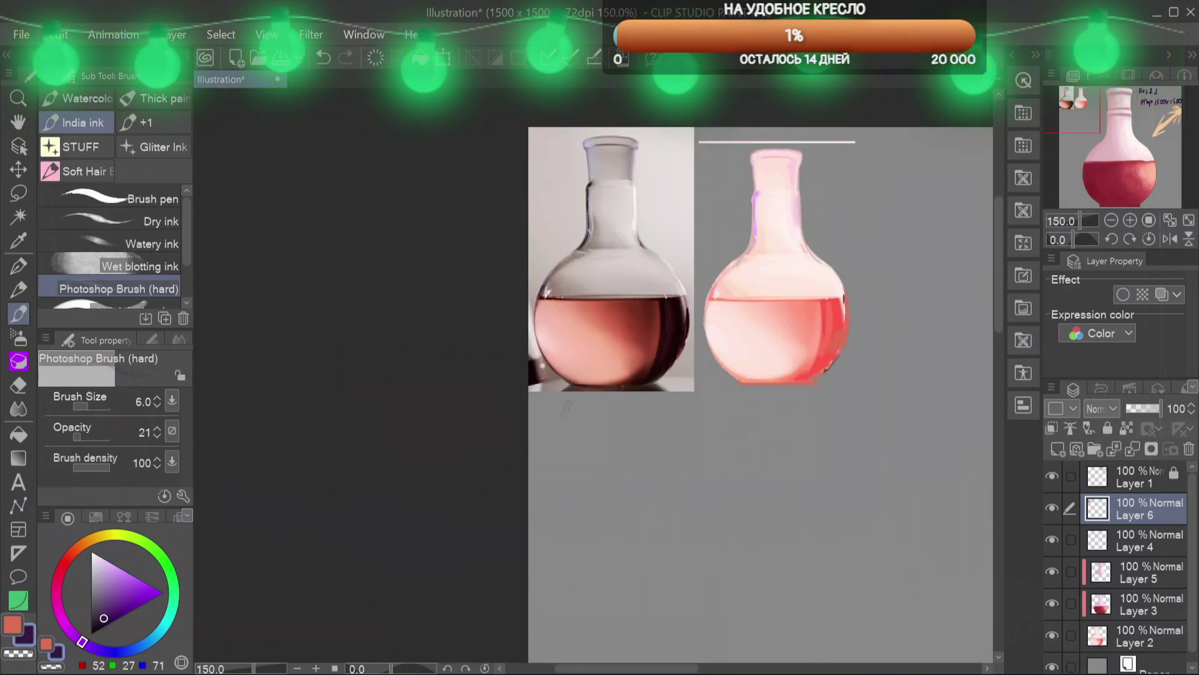
key(ctrl+z)
key(ctrl+z)
mouse_move(546, 400)
mouse_down()
mouse_move(540, 417)
mouse_move(675, 412)
mouse_up()
key(ctrl+z)
key(ctrl+z)
key(ctrl+z)
Handwrite "оригинал" in dark purple under the reference photo, using brush size 15 and opacity 100
key(bracketright)
key(bracketright)
key(bracketright)
key(bracketright)
key(bracketright)
drag(545, 404, 548, 409)
mouse_move(553, 410)
mouse_down()
mouse_move(555, 457)
mouse_move(596, 431)
mouse_up()
drag(604, 415, 658, 435)
mouse_move(667, 416)
mouse_down()
mouse_move(687, 439)
mouse_move(713, 436)
mouse_up()
drag(718, 436, 737, 449)
Handwrite "с фильтром + цвет кор" in dark purple beside the second flask thumbnail
mouse_move(823, 164)
mouse_down()
mouse_move(251, 43)
mouse_move(637, 252)
mouse_up()
drag(668, 216, 675, 278)
drag(690, 234, 721, 263)
mouse_move(712, 238)
mouse_down()
mouse_move(743, 262)
mouse_move(760, 251)
mouse_up()
mouse_move(632, 284)
mouse_down()
mouse_move(665, 309)
mouse_move(724, 293)
mouse_up()
drag(734, 287, 756, 287)
drag(657, 315, 677, 362)
drag(680, 325, 743, 316)
drag(678, 368, 700, 394)
mouse_move(703, 362)
mouse_down()
mouse_move(750, 406)
mouse_move(681, 412)
mouse_move(571, 300)
mouse_move(554, 206)
mouse_up()
scroll(679, 393, down, 3)
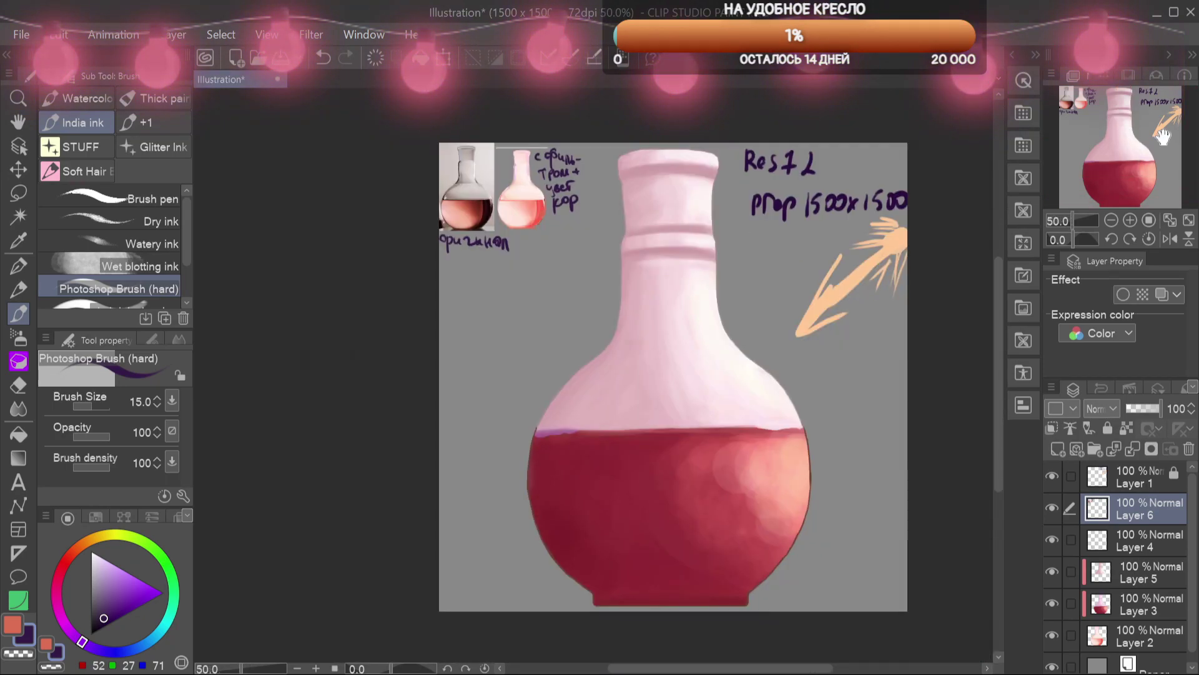
On Layer 3, paint sampled dark red over the purple patch at the liquid surface's left end, using opacity 19 and brush size up to 40
click(1156, 473)
click(1163, 541)
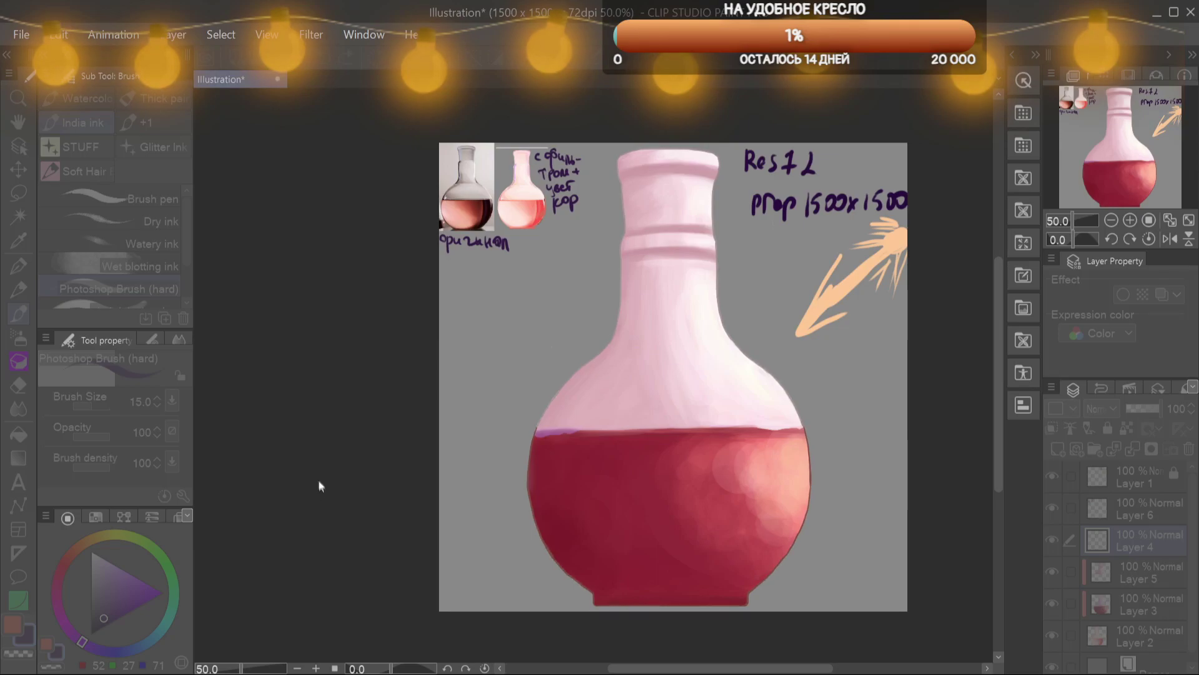
click(1137, 572)
click(1132, 603)
drag(87, 436, 80, 436)
scroll(555, 436, up, 3)
alt+click(599, 429)
key(bracketright)
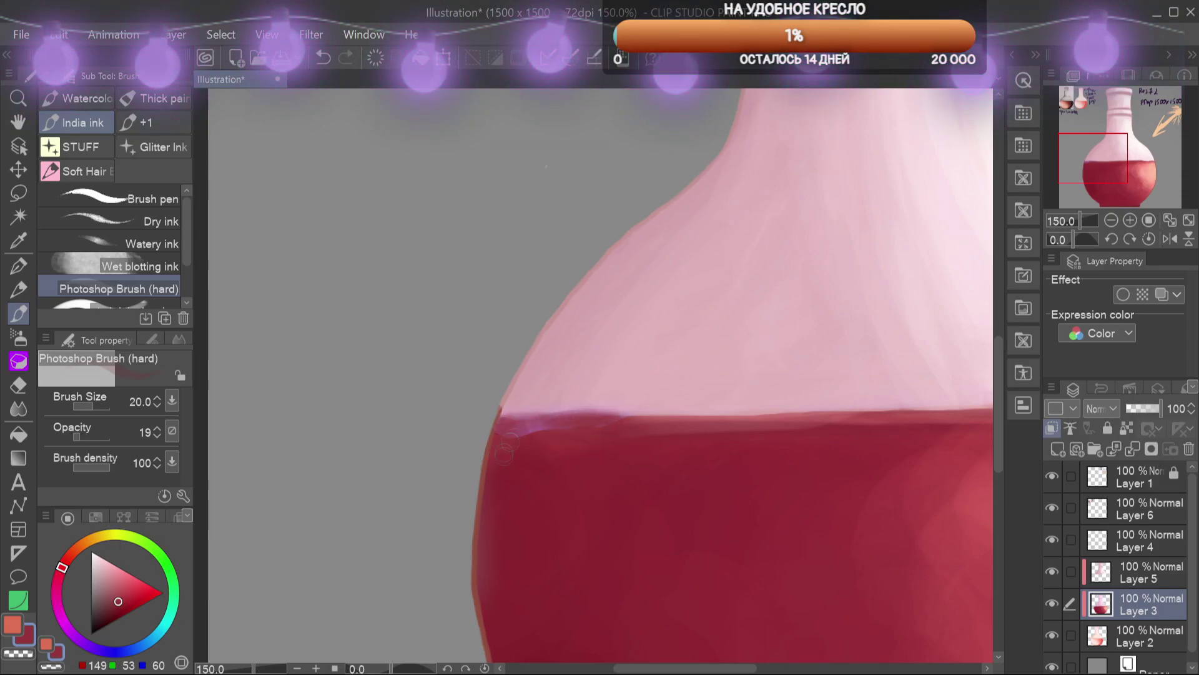
key(bracketright)
key(bracketright)
key(bracketright)
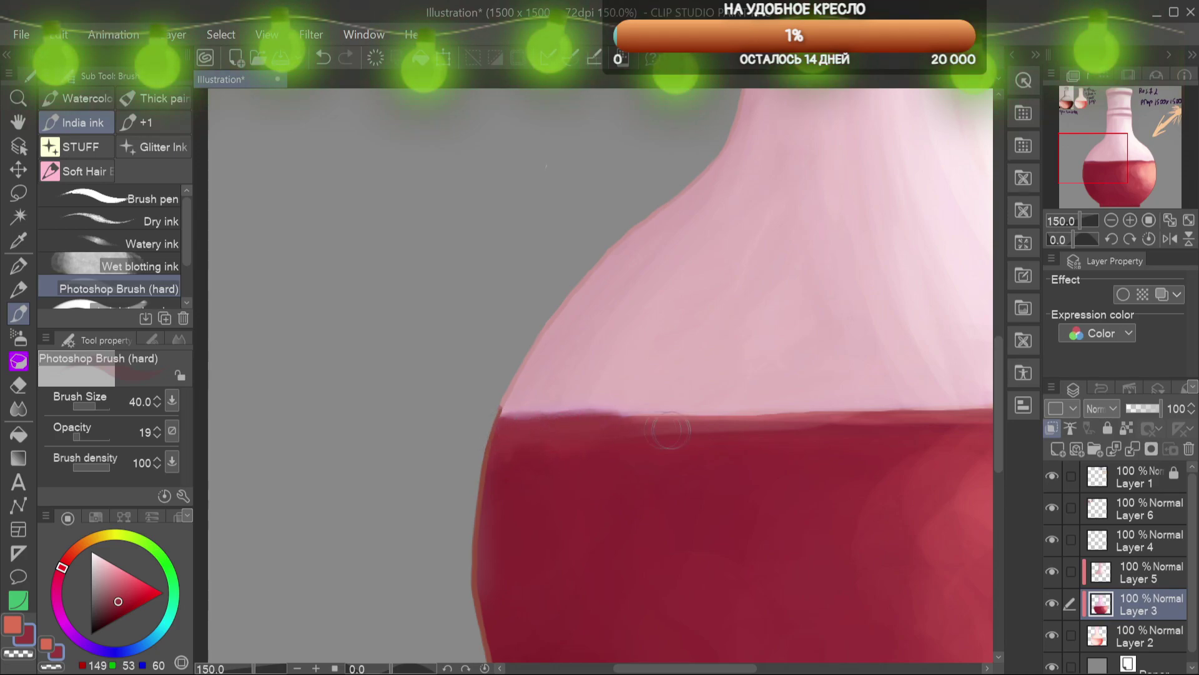
Sample nearby tones and smooth the liquid surface edge at the flask's left side
alt+click(549, 394)
mouse_move(609, 401)
mouse_down()
mouse_move(572, 399)
mouse_move(529, 433)
mouse_up()
alt+click(614, 423)
drag(1102, 180, 1128, 176)
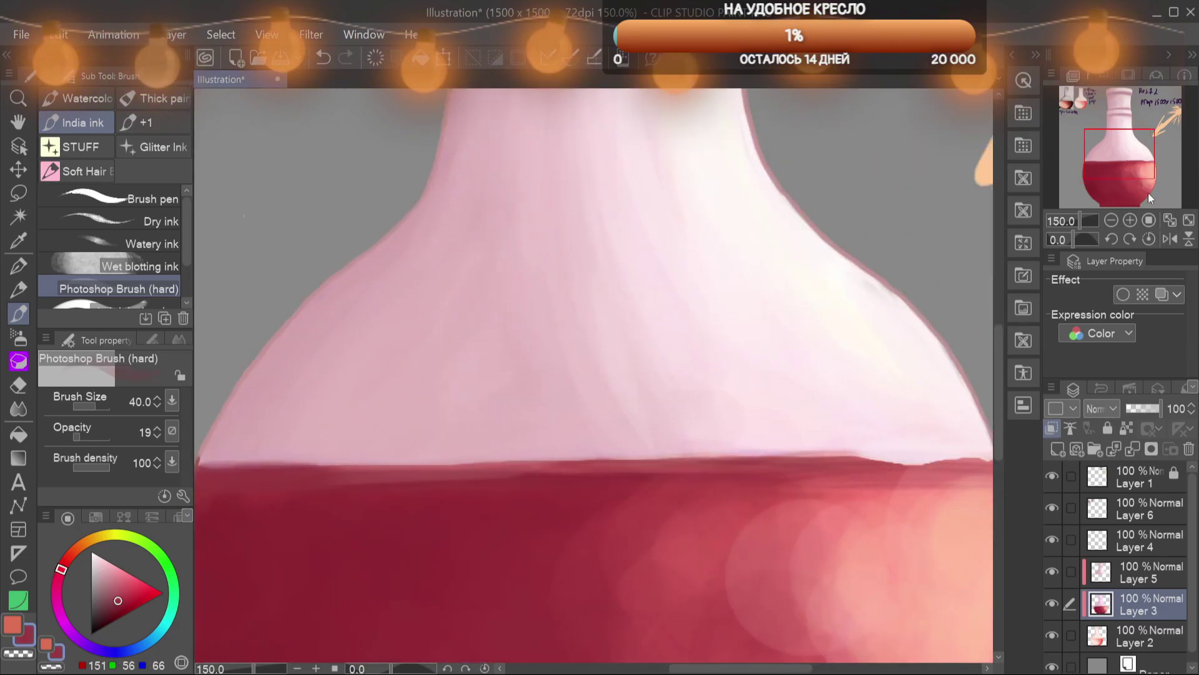
On Layer 5, even out the right part of the liquid surface edge with dark red
click(1127, 573)
click(1148, 159)
drag(659, 388, 526, 386)
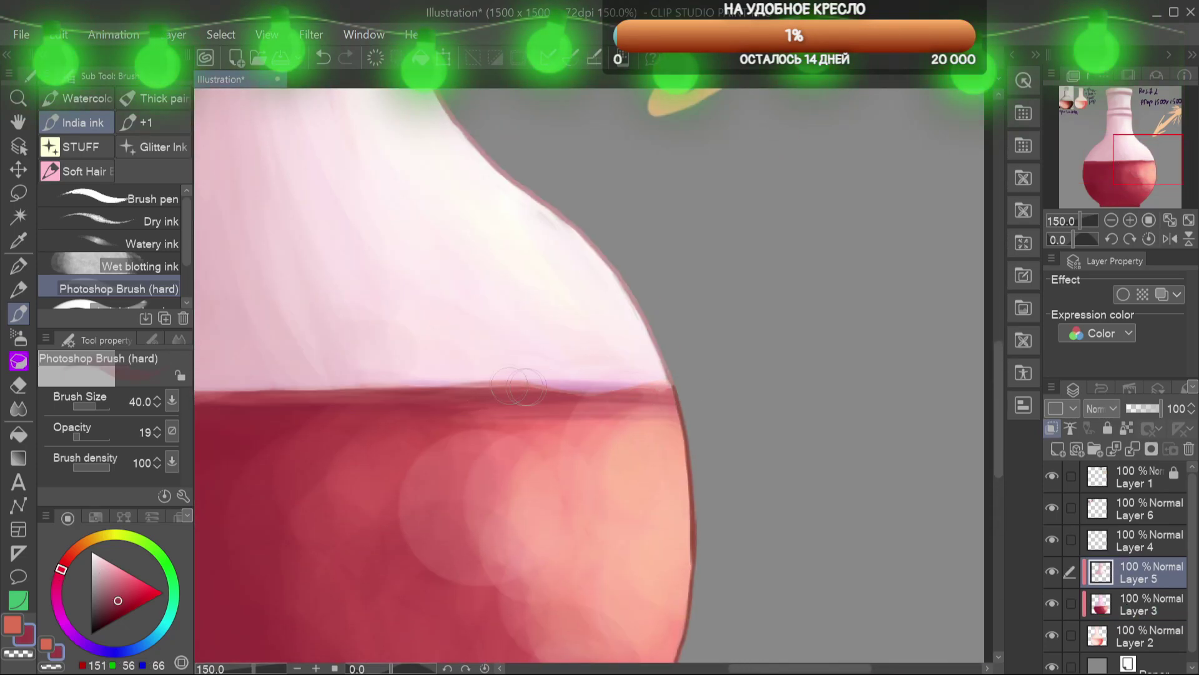
On Layer 3, sample a red and blend it along the right and middle parts of the liquid surface line
click(1149, 604)
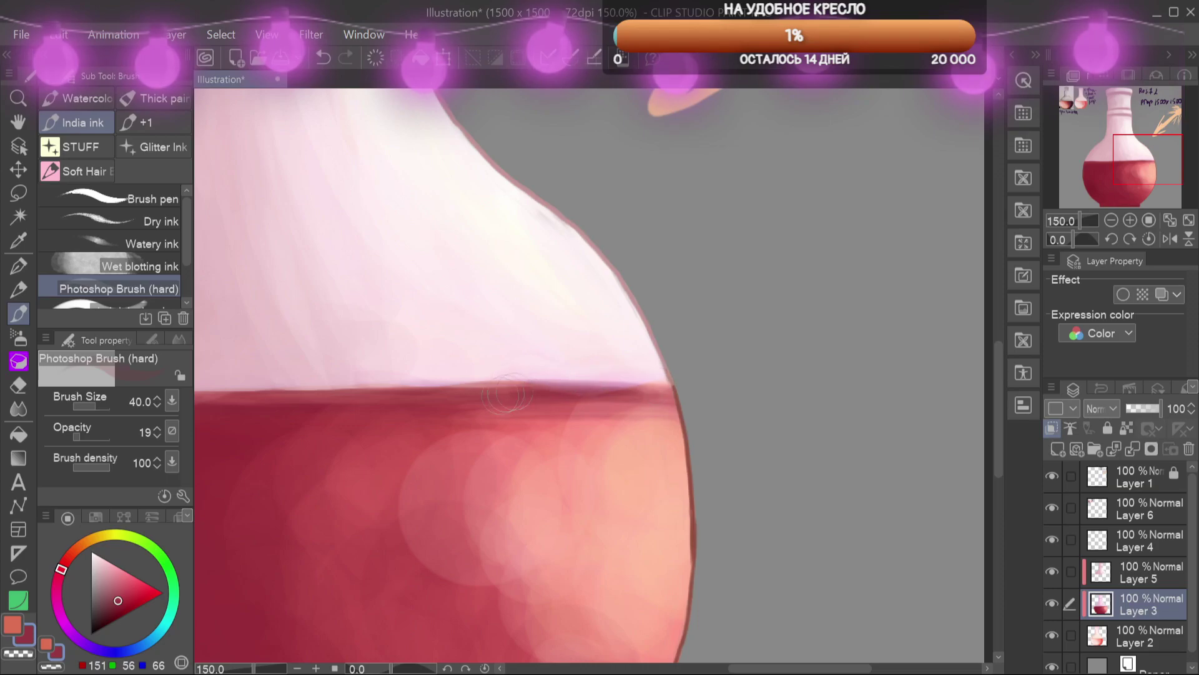
alt+click(650, 395)
drag(645, 400, 504, 403)
drag(1142, 182, 1117, 179)
drag(715, 447, 543, 450)
drag(1128, 178, 1101, 178)
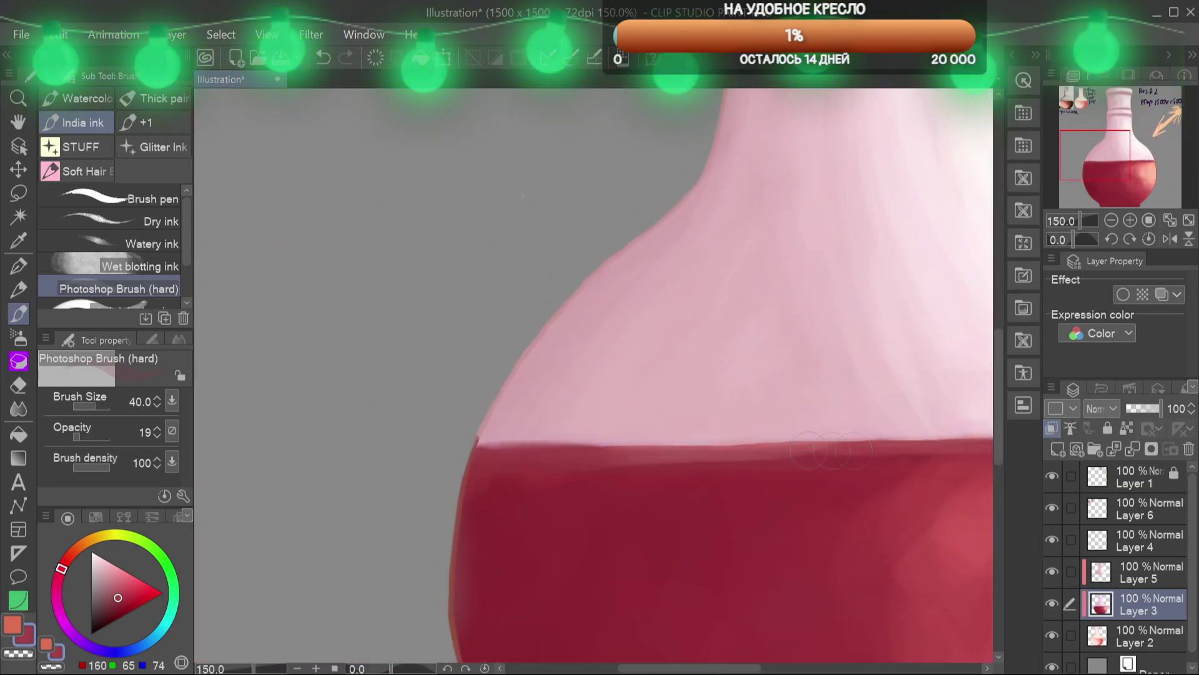
Stroke a sampled dark red along the liquid surface at brush opacity 20, and merge Layer 5 with Layer 3
alt+click(872, 461)
click(157, 428)
drag(491, 446, 992, 440)
shift+click(1160, 562)
key(shift+alt+e)
Strengthen the dark red line along the left and middle of the liquid surface on the merged layer
drag(507, 436, 786, 450)
drag(654, 449, 900, 442)
drag(1108, 165, 1110, 160)
drag(440, 405, 612, 403)
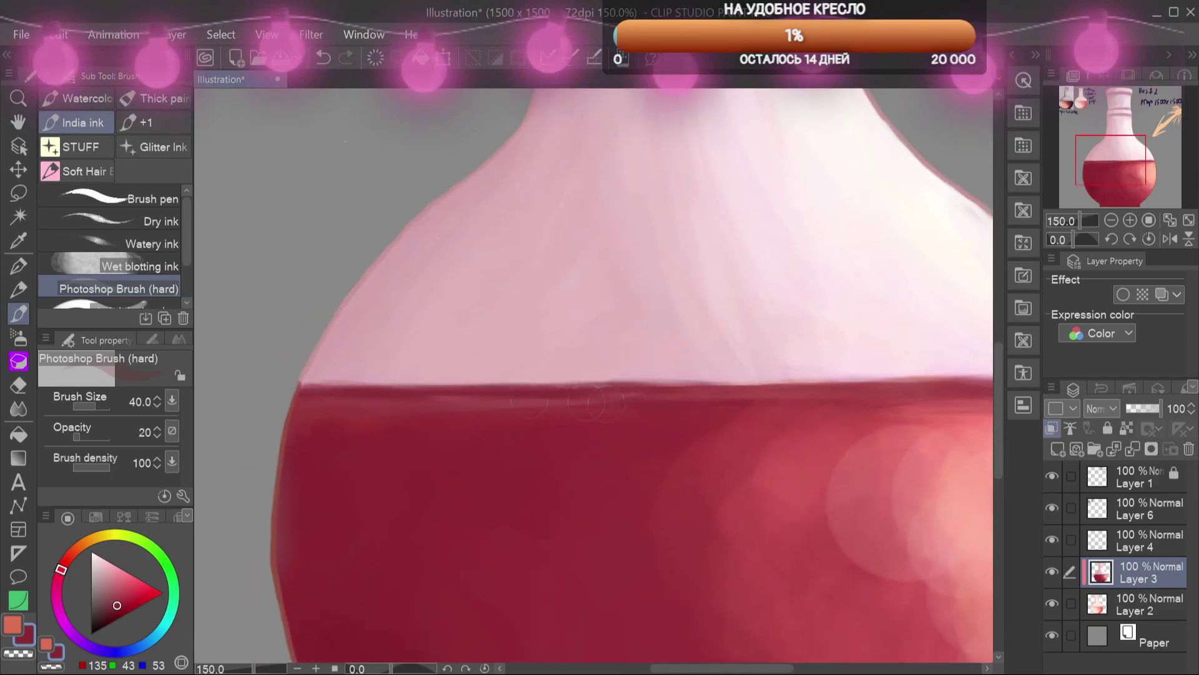
mouse_move(1097, 149)
mouse_down()
mouse_move(1072, 115)
mouse_move(1118, 164)
mouse_move(1103, 155)
mouse_up()
mouse_move(393, 430)
mouse_down()
mouse_move(763, 422)
mouse_move(786, 410)
mouse_up()
Extend the dark red strokes across the full width of the liquid surface
key(ctrl+minus)
mouse_move(1147, 187)
mouse_down()
mouse_move(1138, 150)
mouse_move(1143, 179)
mouse_up()
drag(724, 474, 975, 479)
drag(662, 483, 937, 480)
drag(706, 482, 508, 483)
Sample a light tone from the glass and paint a pale band along the liquid surface
alt+click(695, 478)
alt+click(888, 393)
drag(673, 481, 900, 480)
drag(762, 481, 937, 481)
mouse_move(542, 481)
mouse_down()
mouse_move(965, 478)
mouse_move(447, 489)
mouse_move(771, 495)
mouse_up()
Blend sampled peach and muted red along the middle and right of the liquid surface band
alt+click(631, 490)
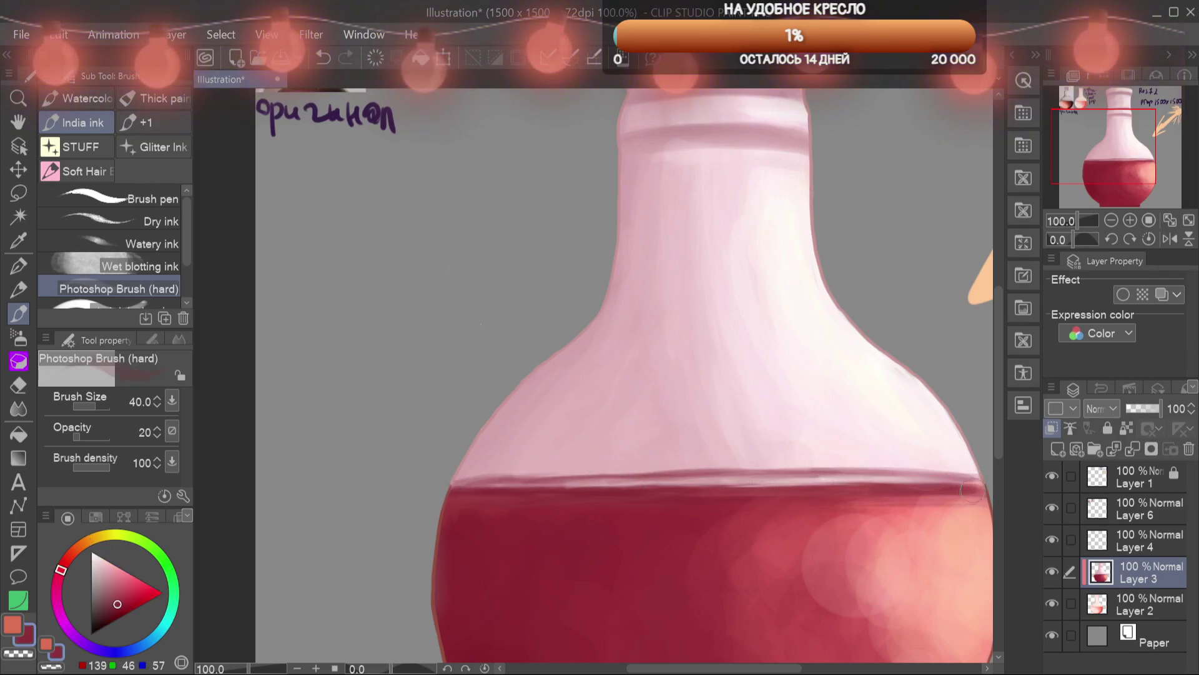
alt+click(961, 549)
drag(900, 481, 649, 481)
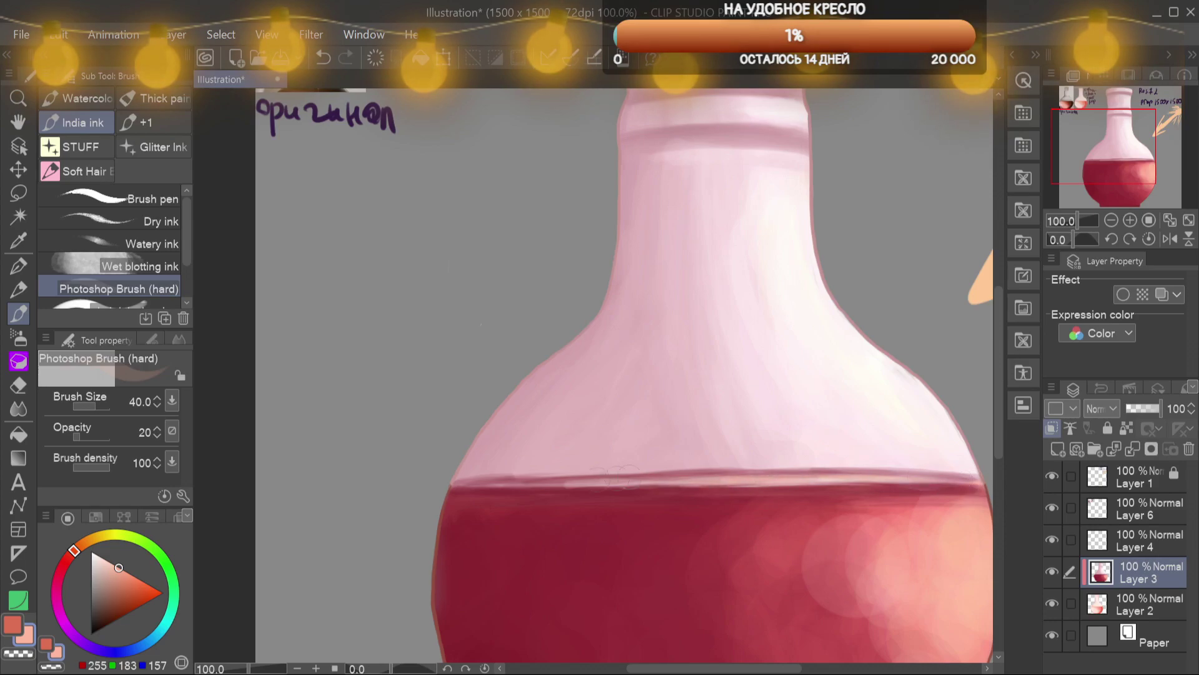
drag(825, 481, 701, 381)
alt+click(837, 389)
drag(865, 386, 756, 389)
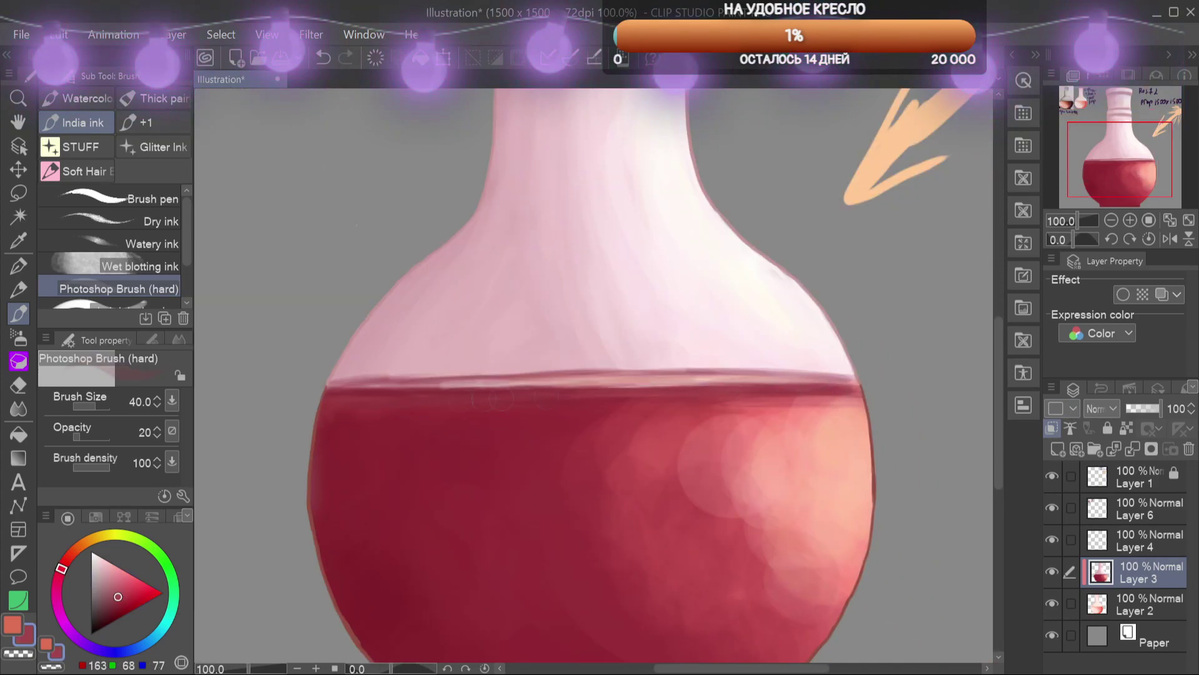
Refine the liquid surface band across the flask with sampled dark reds and pinks
scroll(406, 412, down, 1)
alt+click(406, 412)
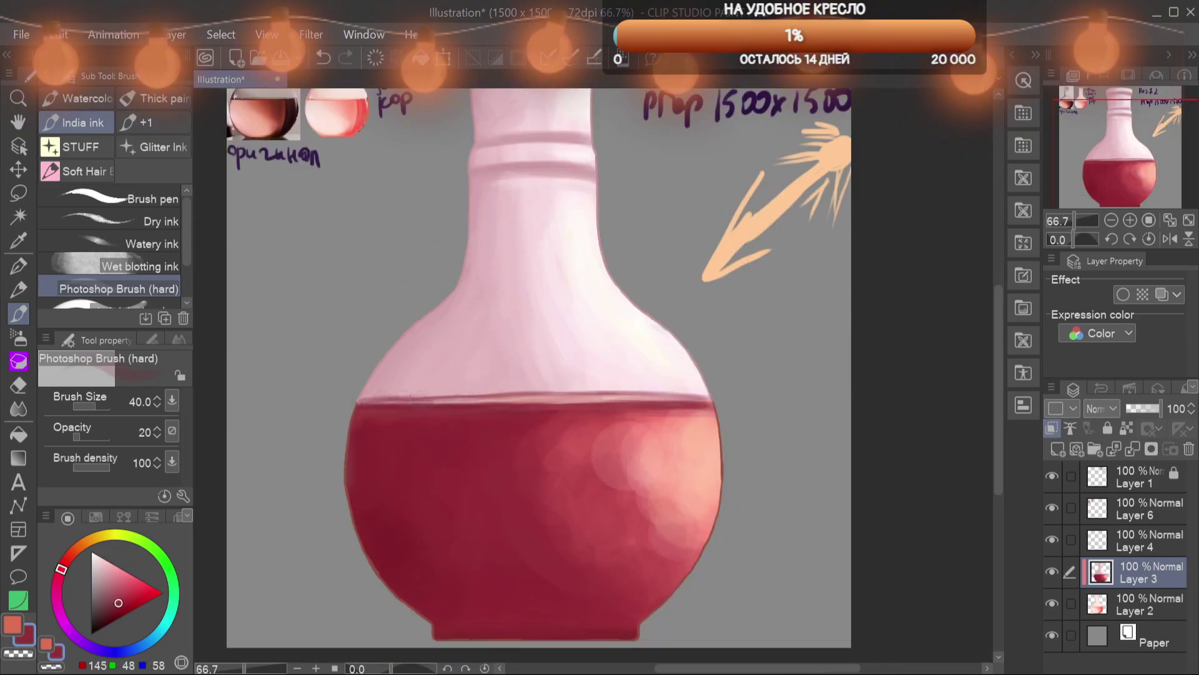
drag(437, 401, 675, 399)
alt+click(693, 409)
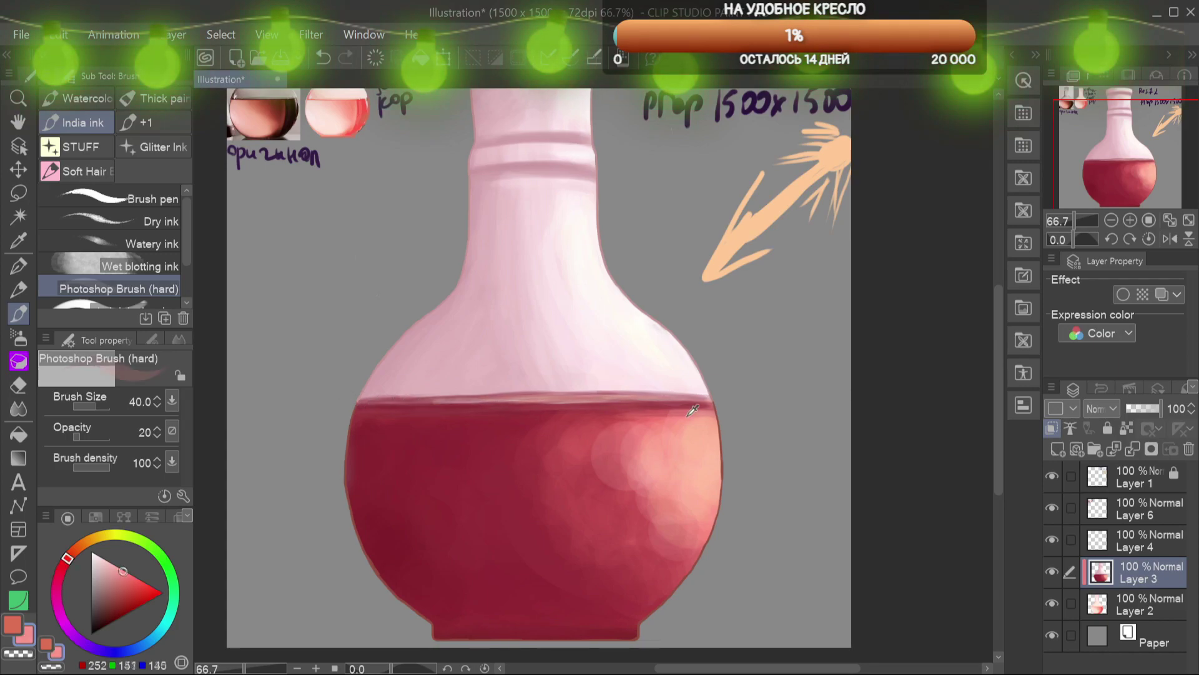
alt+click(684, 434)
mouse_move(625, 393)
mouse_down()
mouse_move(700, 394)
mouse_move(583, 399)
mouse_up()
alt+click(500, 401)
alt+click(378, 407)
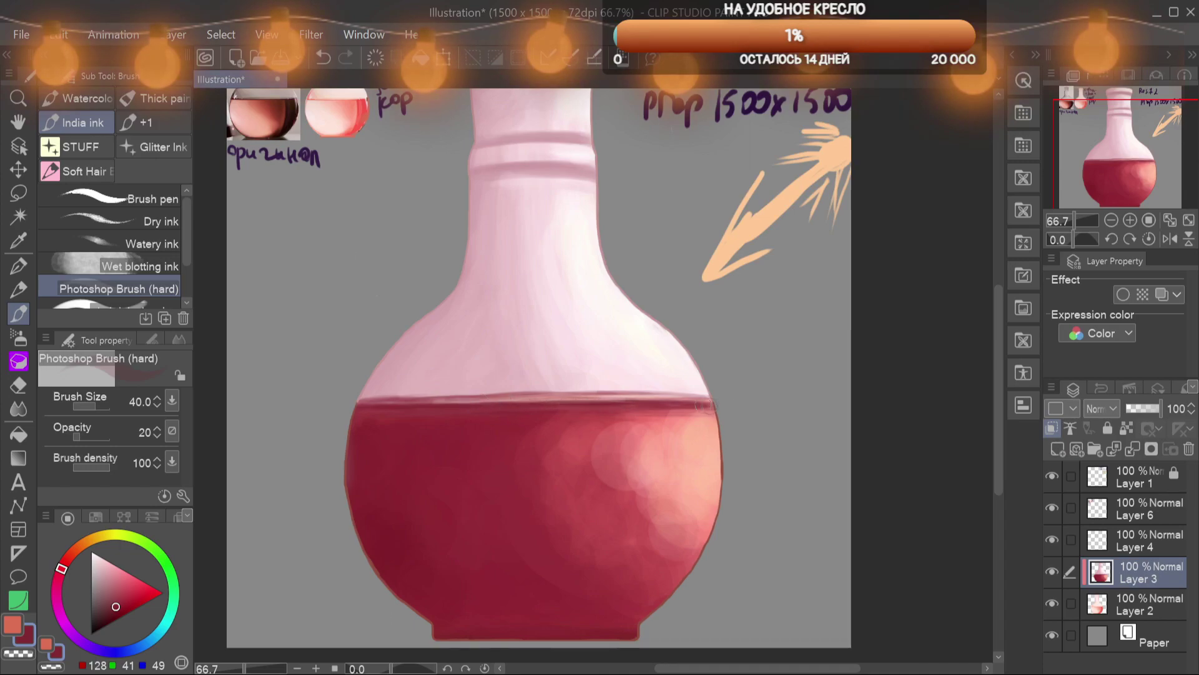
Touch up the liquid surface line and the glass just above it with sampled reds and pale pinks
drag(353, 401, 653, 392)
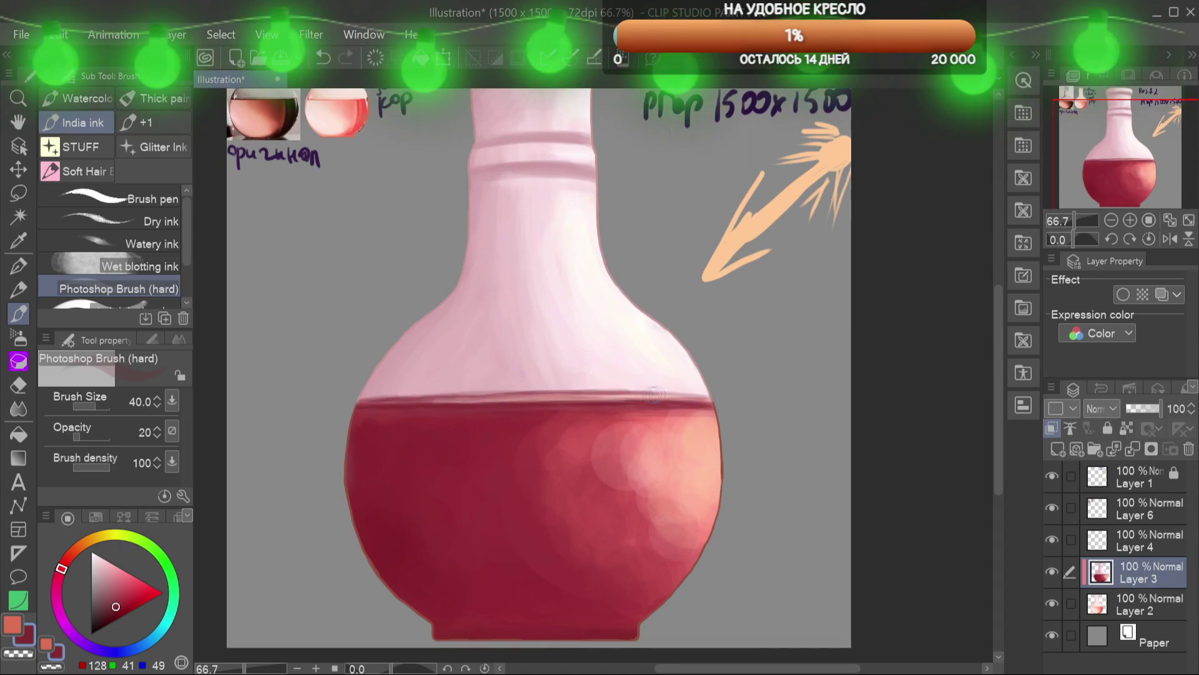
alt+click(688, 360)
mouse_move(694, 387)
mouse_down()
mouse_move(409, 386)
mouse_move(537, 378)
mouse_up()
alt+click(401, 382)
key(ctrl+z)
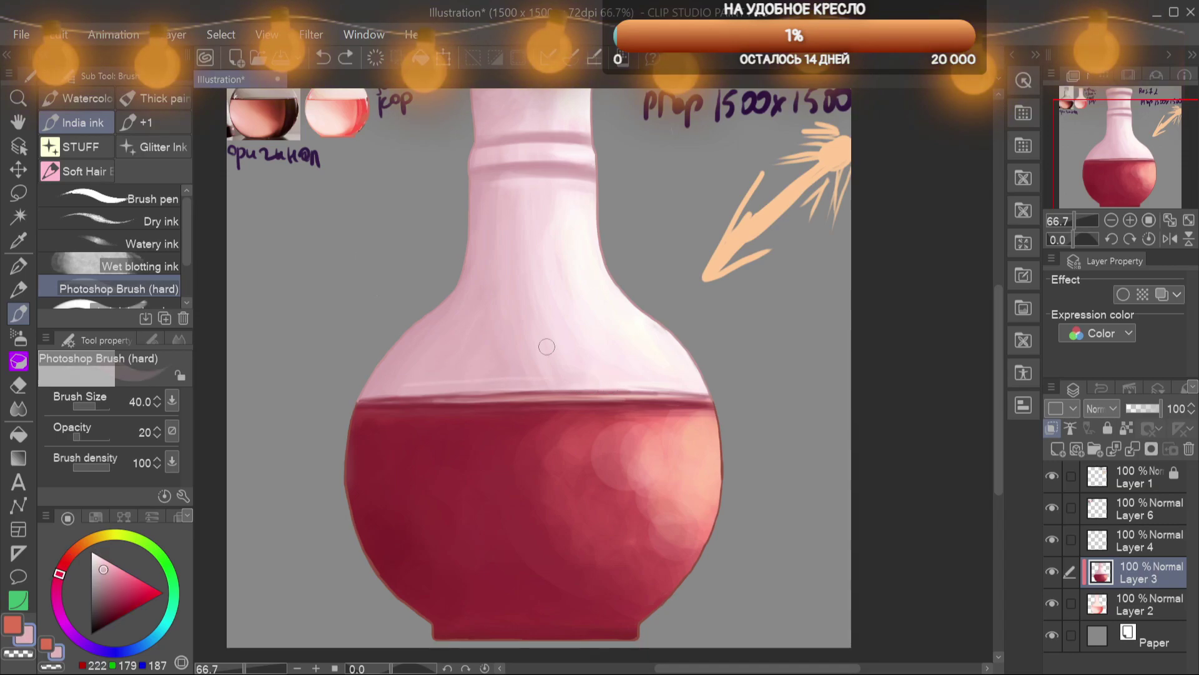
drag(460, 393, 505, 387)
alt+click(507, 386)
alt+click(672, 389)
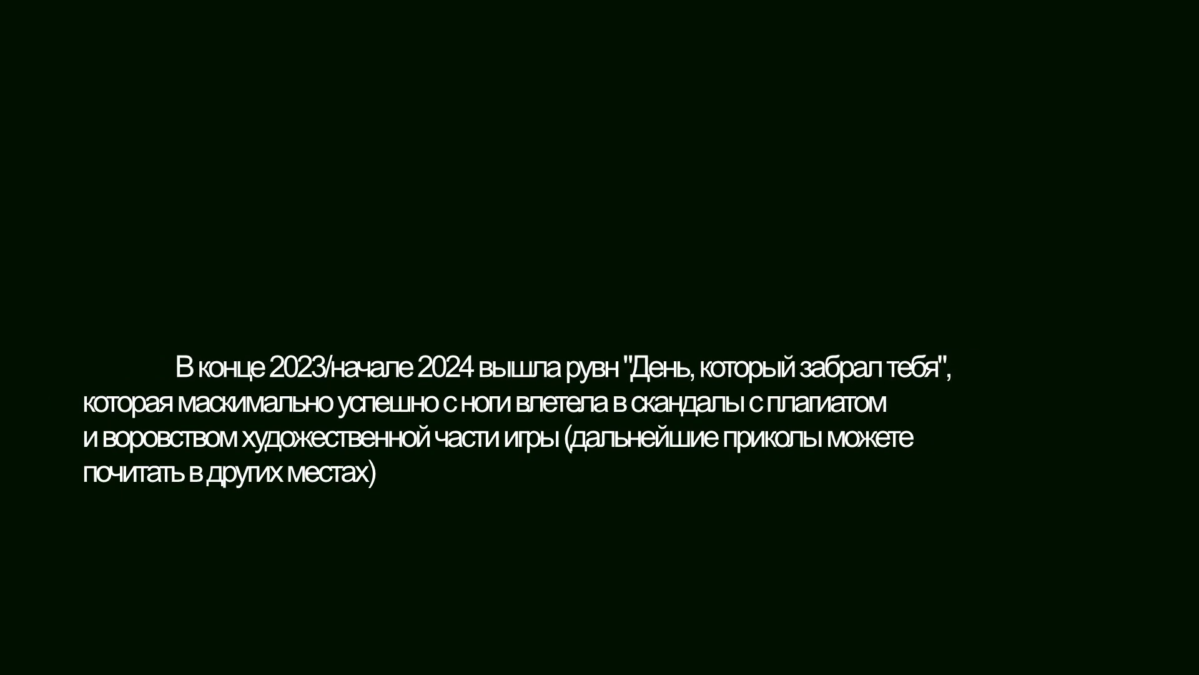
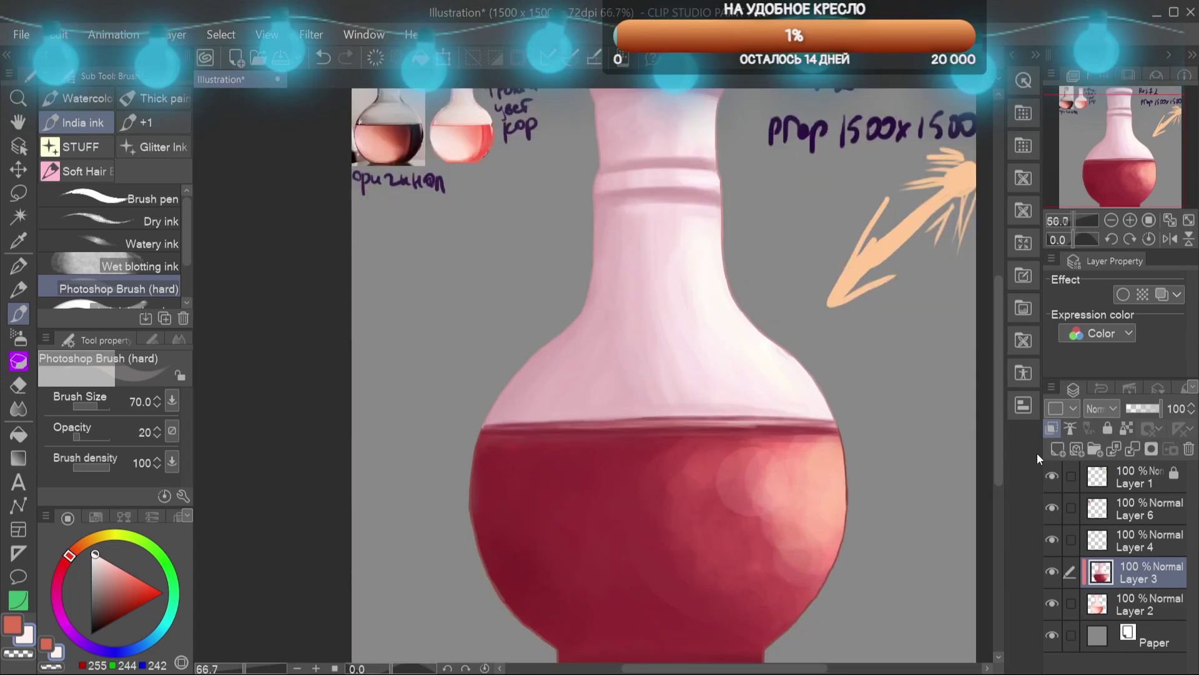
Shade the liquid's left edge and the flask's base on Layer 3 with sampled dark reds, using a size 70 brush
scroll(564, 377, up, 2)
alt+click(733, 368)
drag(583, 368, 588, 557)
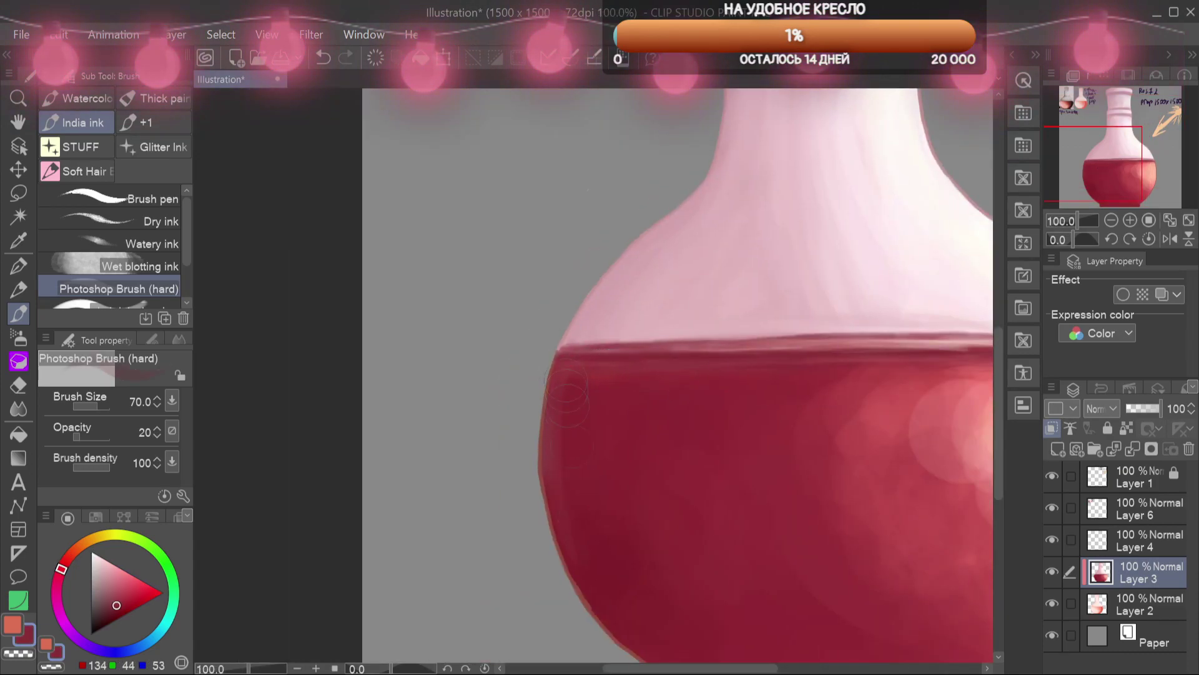
click(1055, 604)
click(1051, 572)
click(1051, 571)
click(1137, 605)
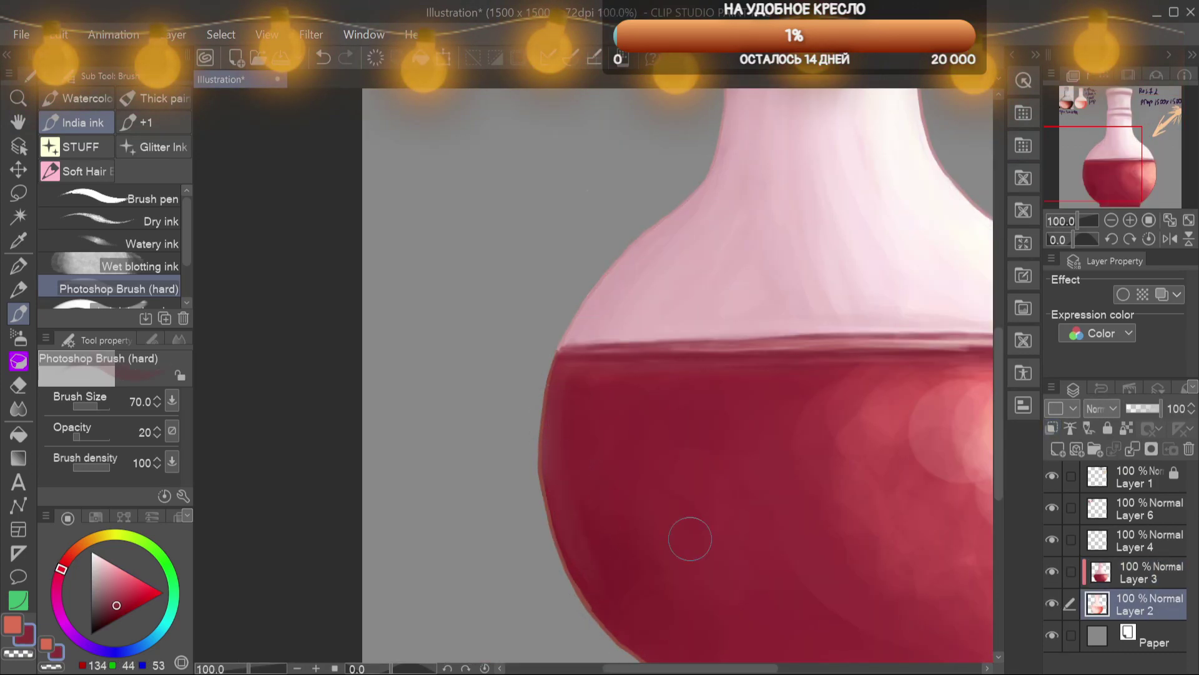
click(1137, 573)
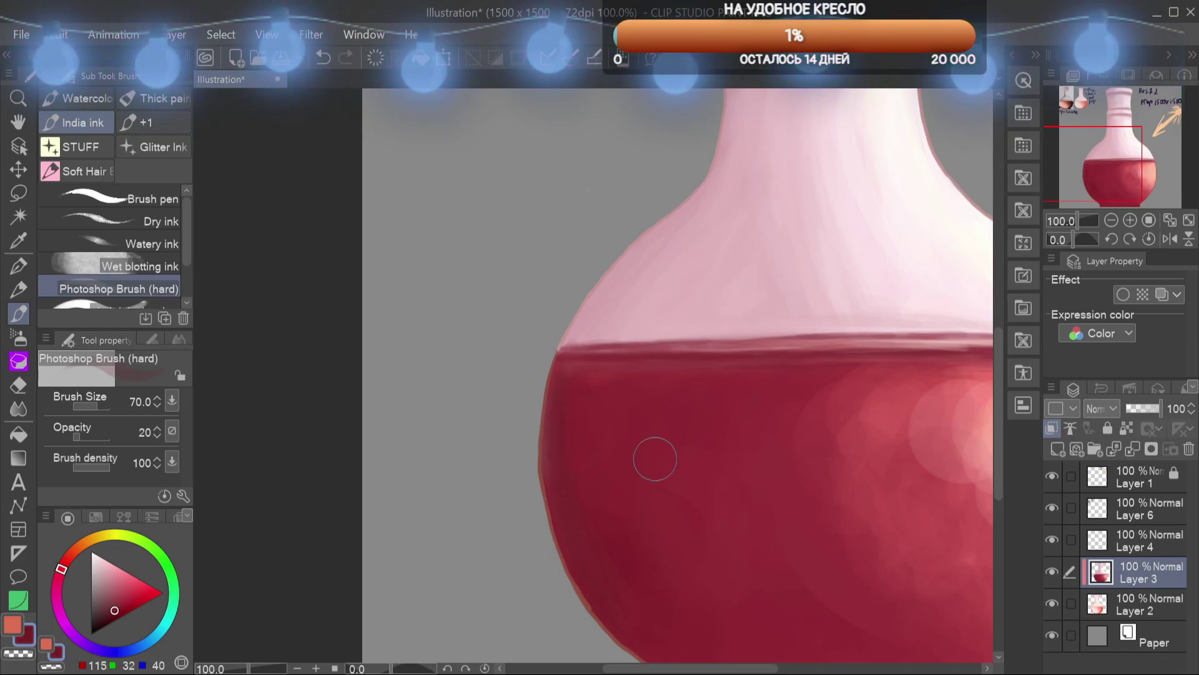
drag(655, 459, 610, 302)
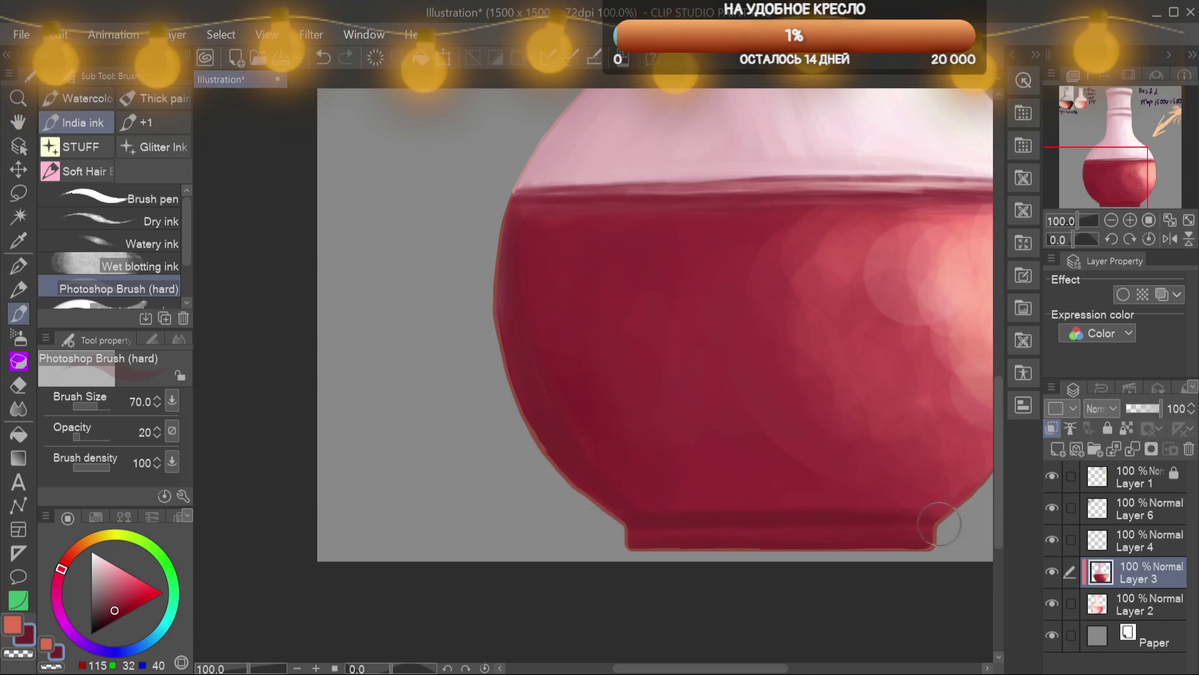
drag(647, 526, 650, 529)
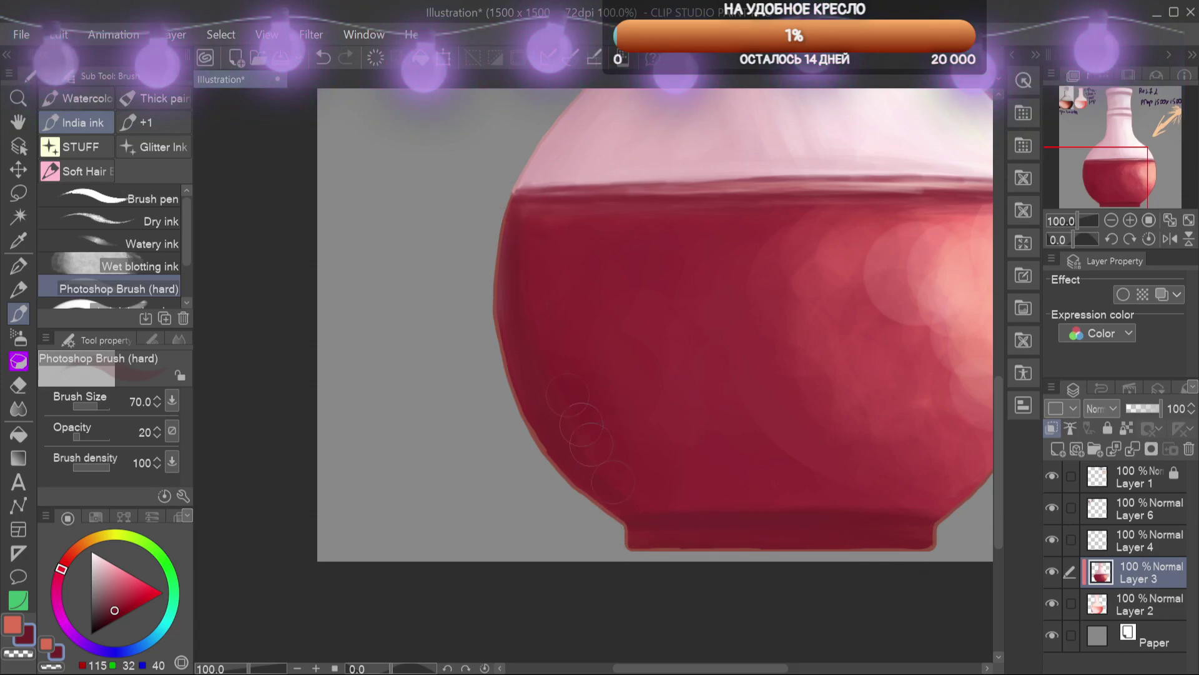
Increase the brush size to 200 and broaden the dark red shadow along the liquid's left side
key(bracketright)
key(bracketright)
key(bracketright)
key(bracketright)
key(bracketright)
key(bracketright)
drag(538, 261, 598, 472)
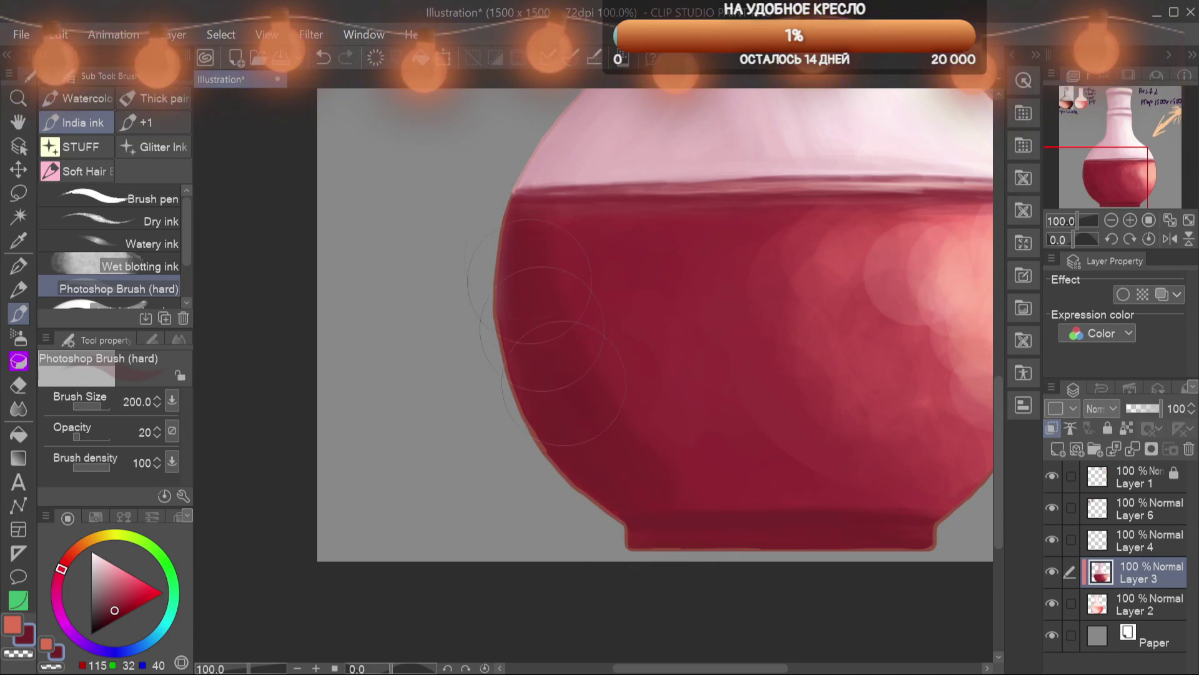
drag(681, 463, 549, 459)
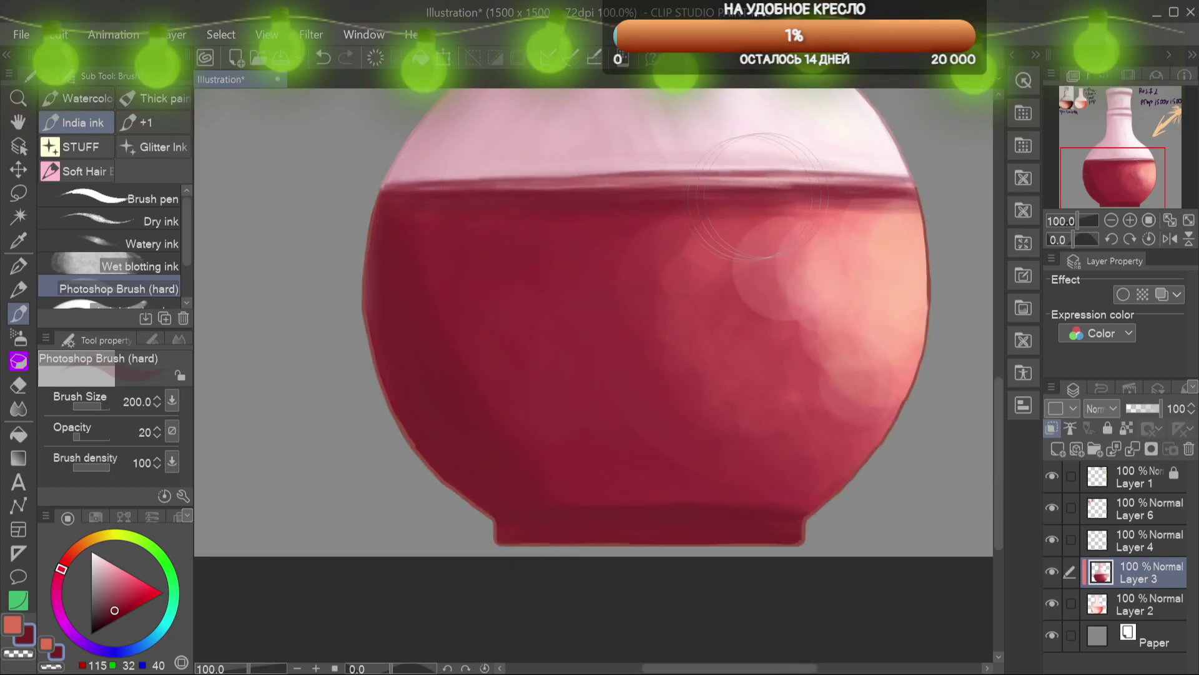
mouse_move(488, 447)
mouse_down()
mouse_move(370, 259)
mouse_move(391, 380)
mouse_up()
click(1136, 604)
click(95, 436)
key(bracketleft)
key(bracketleft)
key(bracketleft)
key(bracketleft)
key(bracketleft)
key(bracketleft)
key(bracketleft)
key(bracketleft)
key(bracketleft)
key(bracketleft)
key(alt+bracketright)
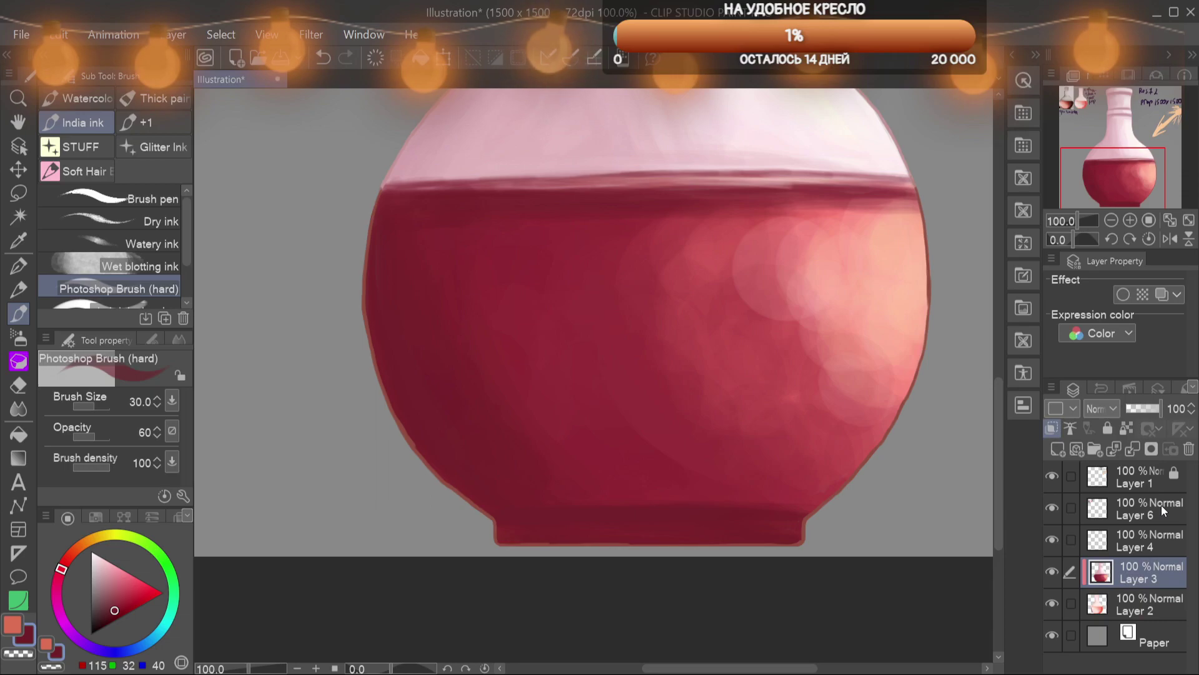
Set the brush to size 100 and opacity 35, and blend sampled reds across the flask's base
key(bracketright)
key(bracketright)
key(bracketright)
key(bracketright)
key(bracketright)
key(bracketright)
click(87, 431)
alt+click(523, 412)
drag(509, 540, 788, 545)
alt+click(522, 417)
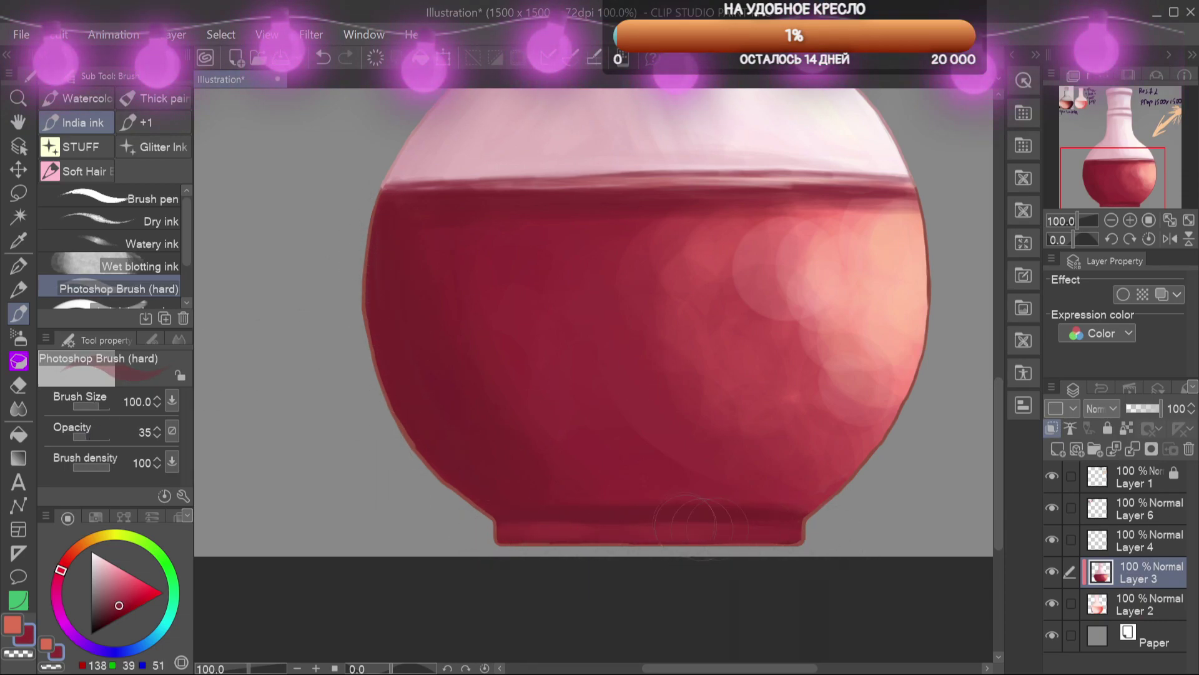
alt+click(573, 493)
drag(631, 529, 478, 523)
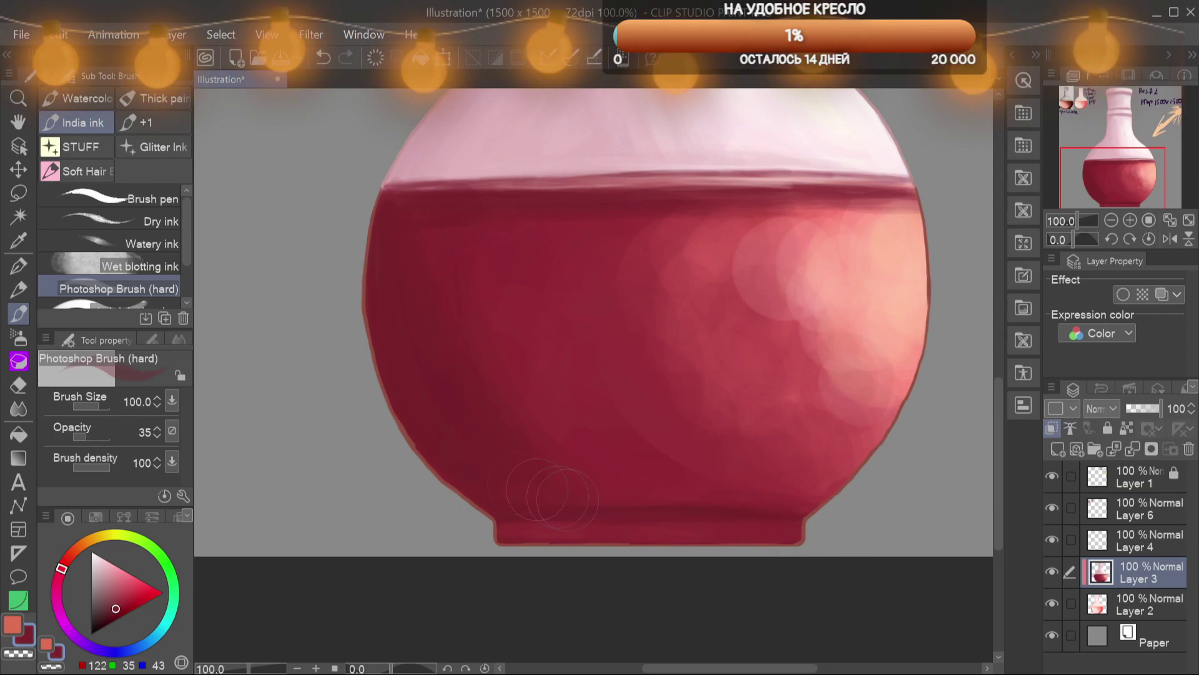
Define the dark seam above the flask's base with sampled dark reds, using a small size 30 brush
alt+click(728, 507)
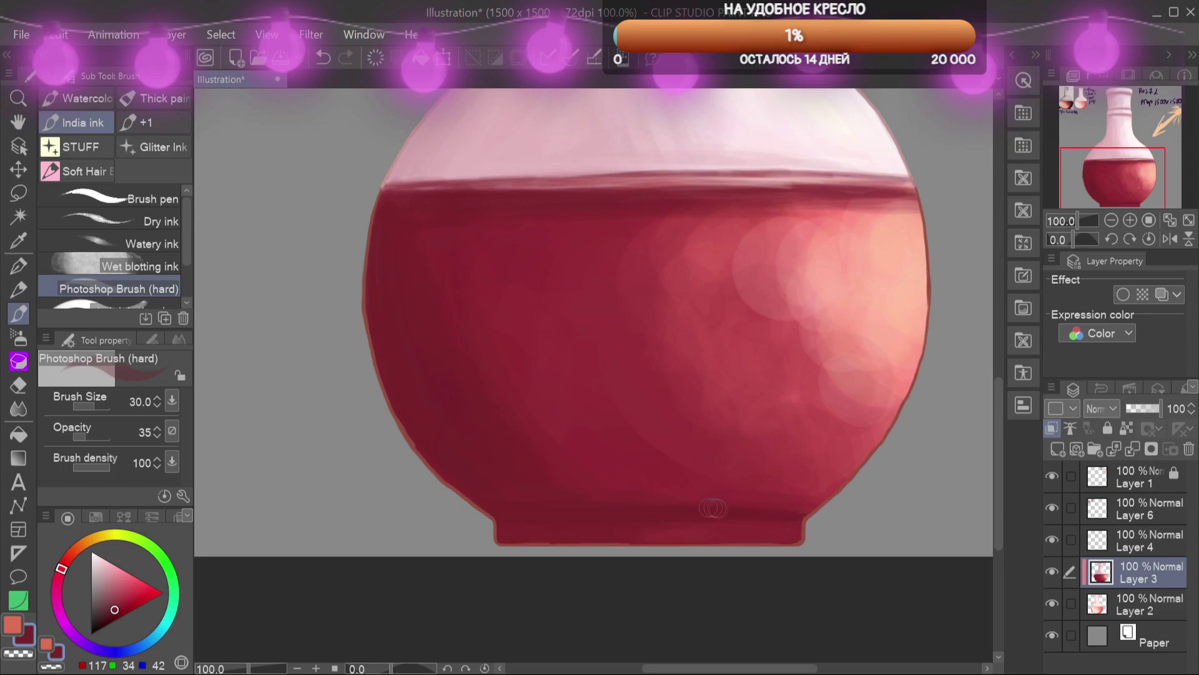
alt+click(852, 192)
drag(652, 513, 498, 514)
alt+click(878, 192)
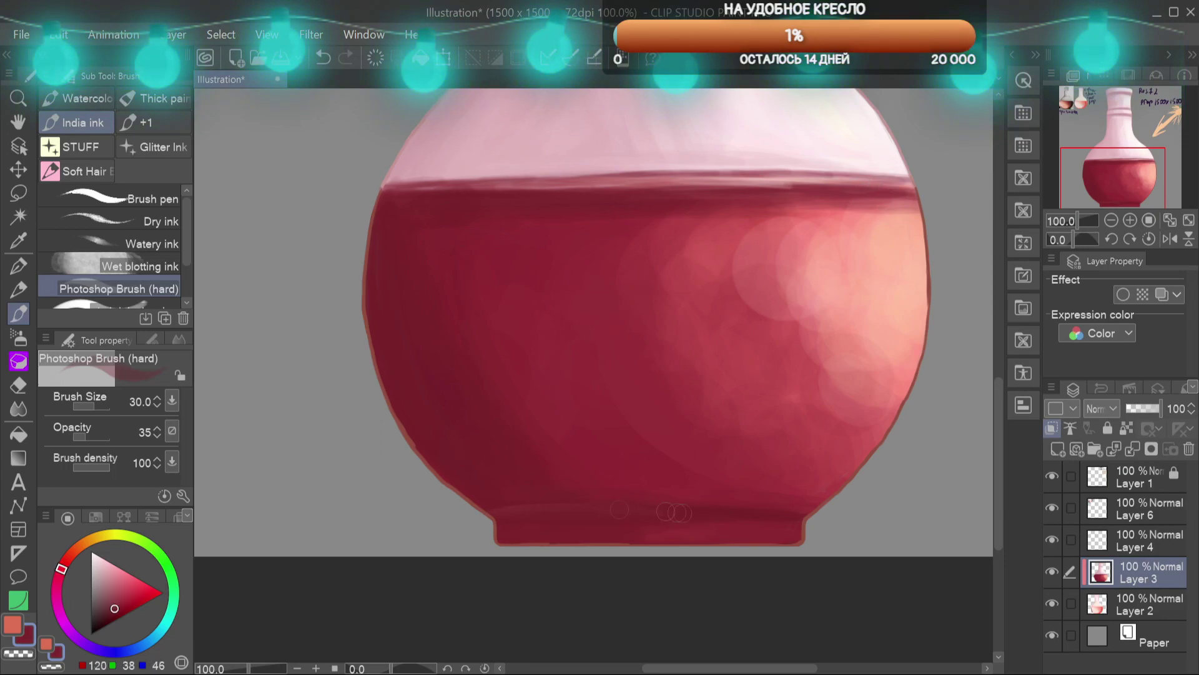
alt+click(419, 367)
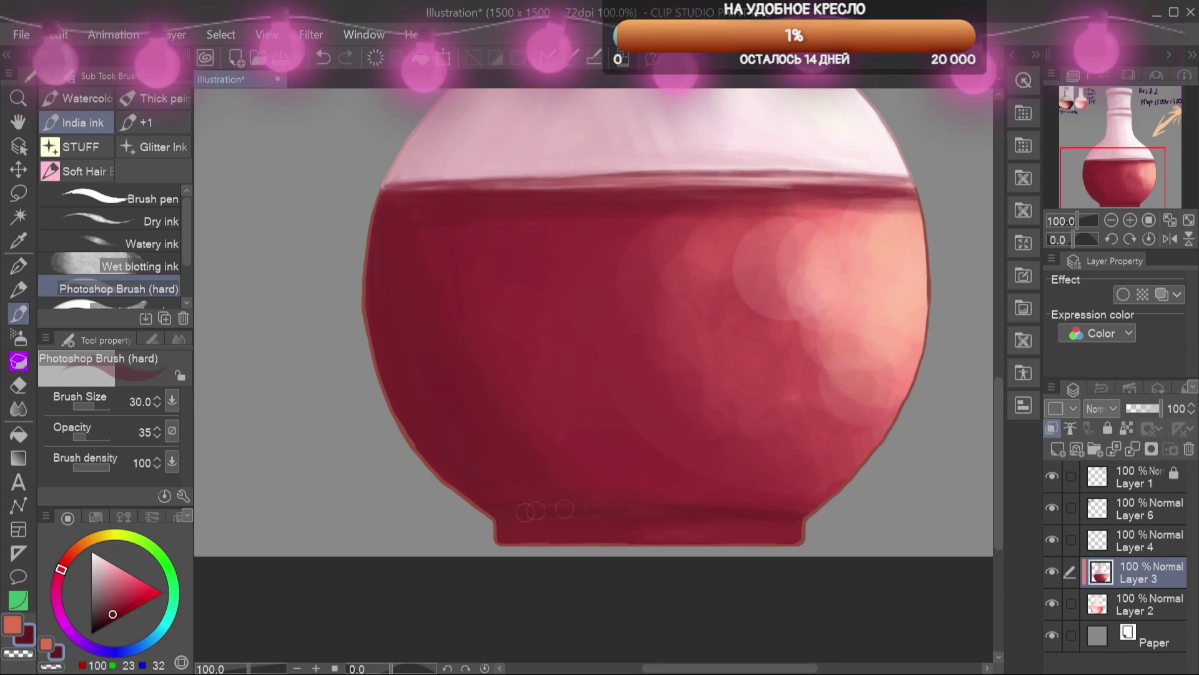
drag(637, 511, 545, 509)
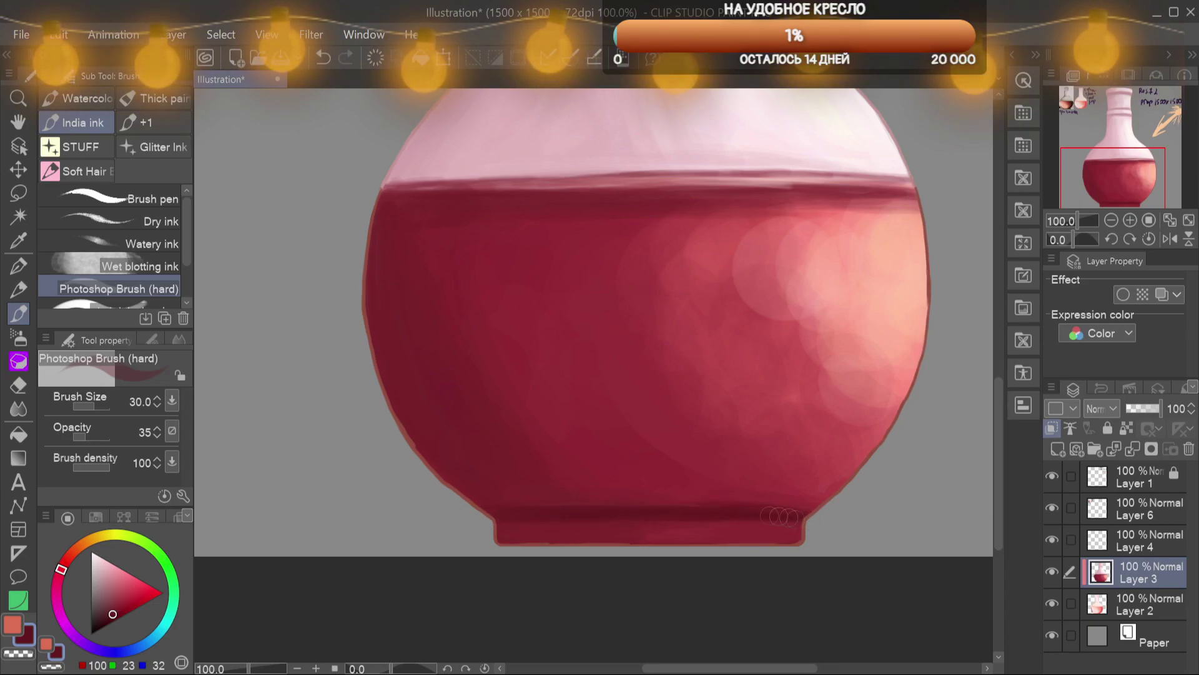
Enlarge the brush to size 70 and soften the seam above the base with sampled reds
alt+click(648, 418)
key(bracketright)
key(bracketright)
key(bracketright)
key(bracketright)
mouse_move(517, 513)
mouse_down()
mouse_move(491, 530)
mouse_move(632, 528)
mouse_up()
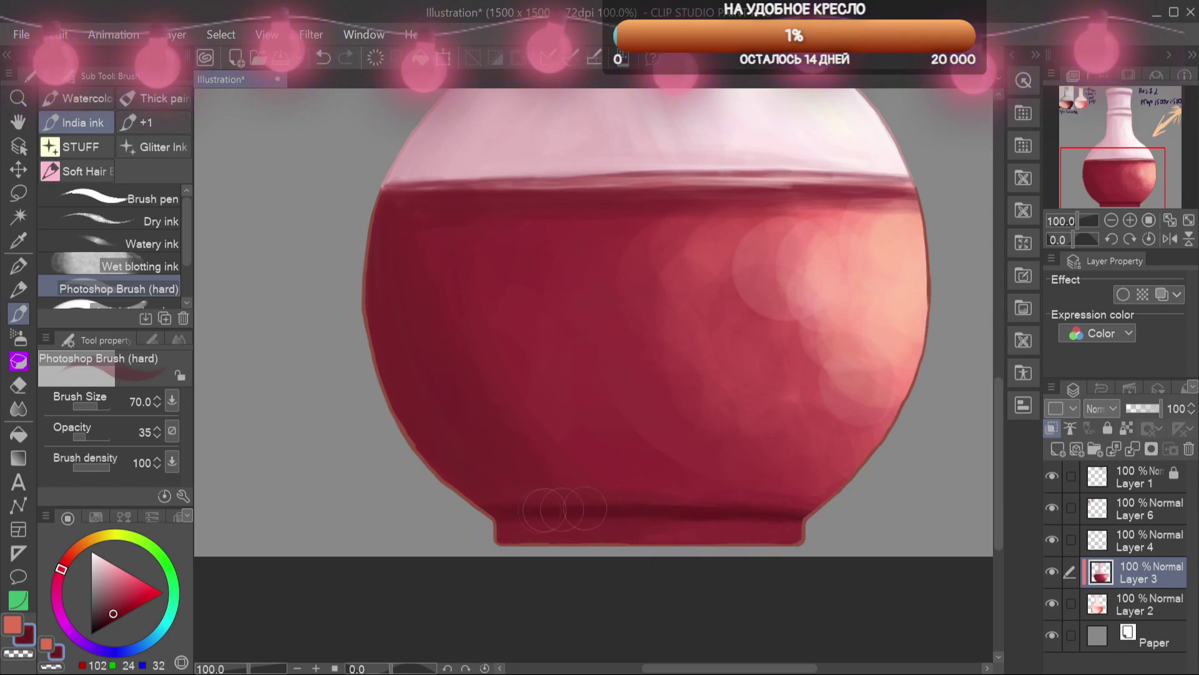
alt+click(686, 521)
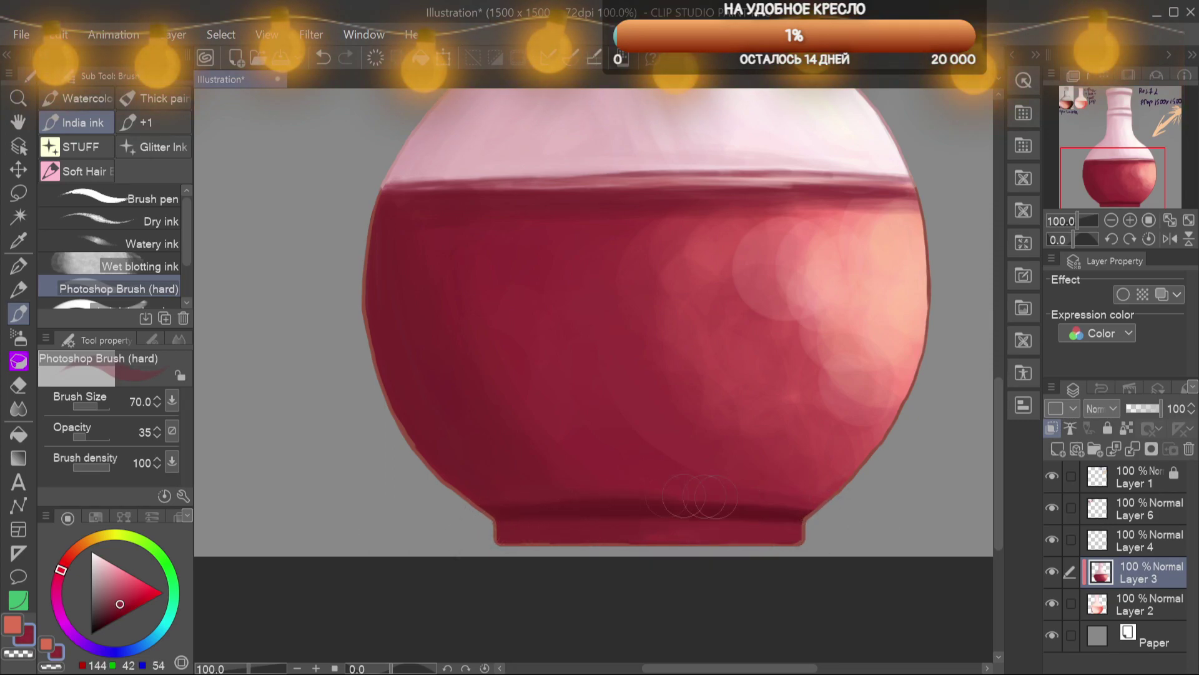
Blend sampled mid reds into the left part of the liquid with a size 150 brush and lower its opacity to 29
alt+click(516, 490)
alt+click(515, 306)
key(bracketright)
key(bracketright)
key(bracketright)
key(bracketright)
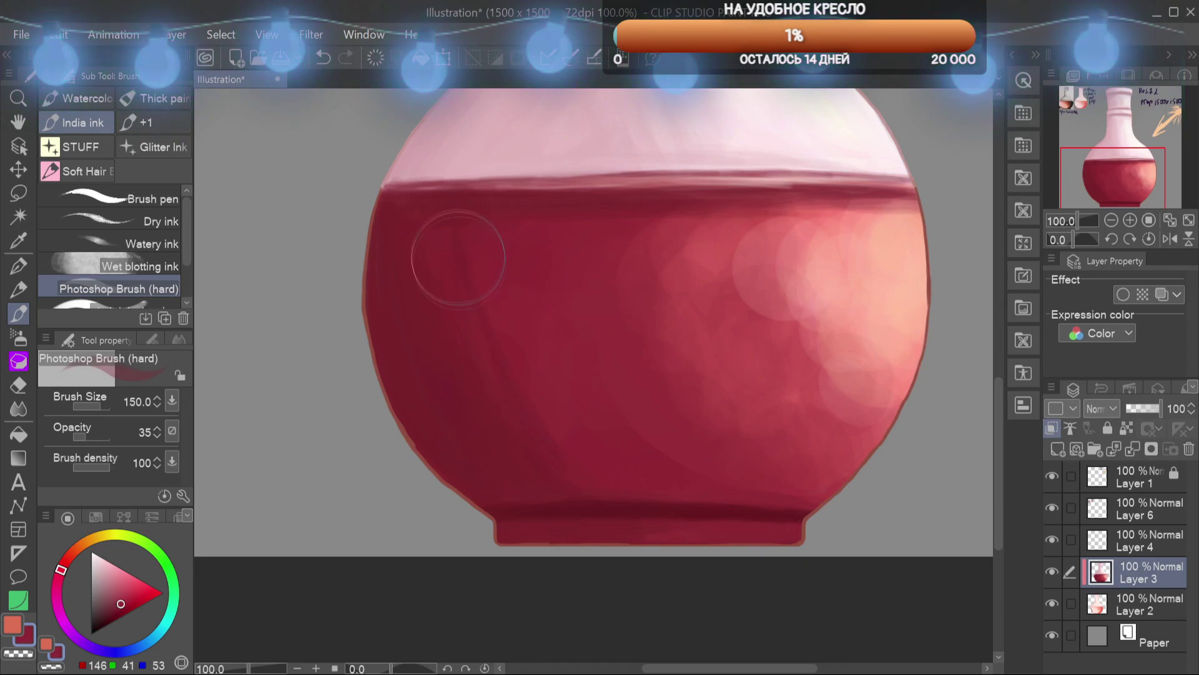
click(157, 436)
click(157, 436)
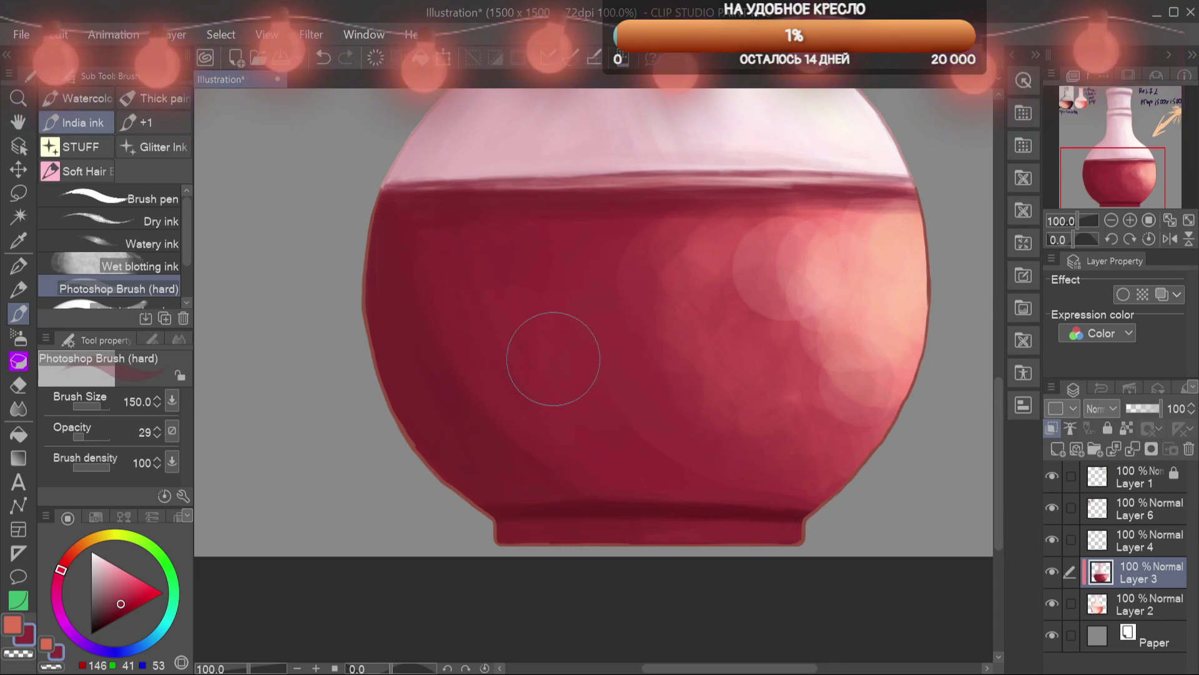
Deepen the shadow along the liquid's left edge and lower left with sampled dark reds
alt+click(419, 338)
scroll(588, 472, down, 1)
alt+click(675, 495)
mouse_move(677, 493)
mouse_down()
mouse_move(714, 618)
mouse_move(703, 655)
mouse_up()
scroll(536, 485, down, 2)
alt+click(663, 565)
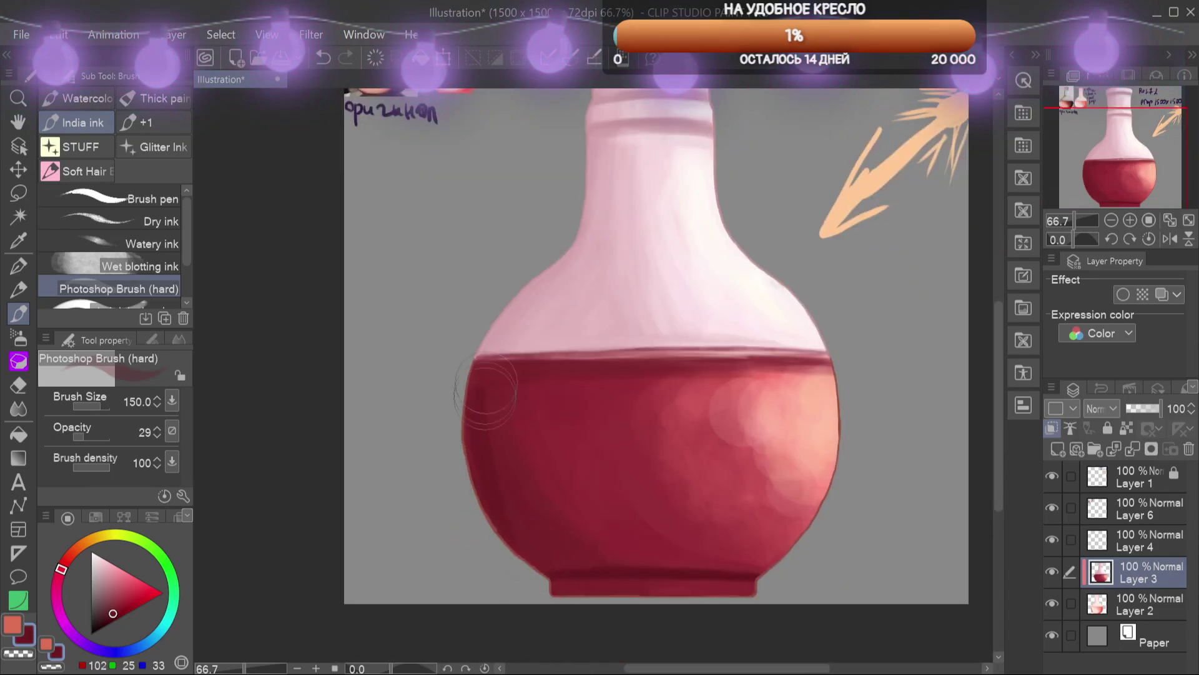
drag(484, 465, 565, 559)
mouse_move(1122, 182)
mouse_down()
mouse_move(1121, 169)
mouse_move(1122, 180)
mouse_up()
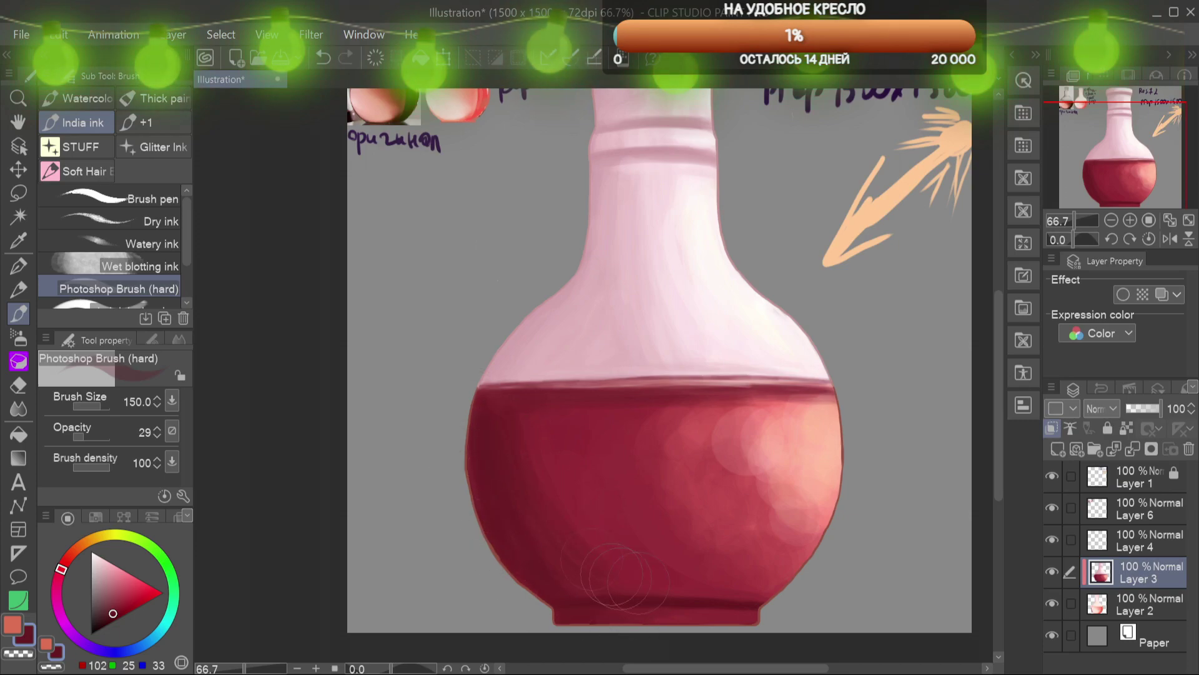
alt+click(509, 440)
drag(519, 463, 590, 546)
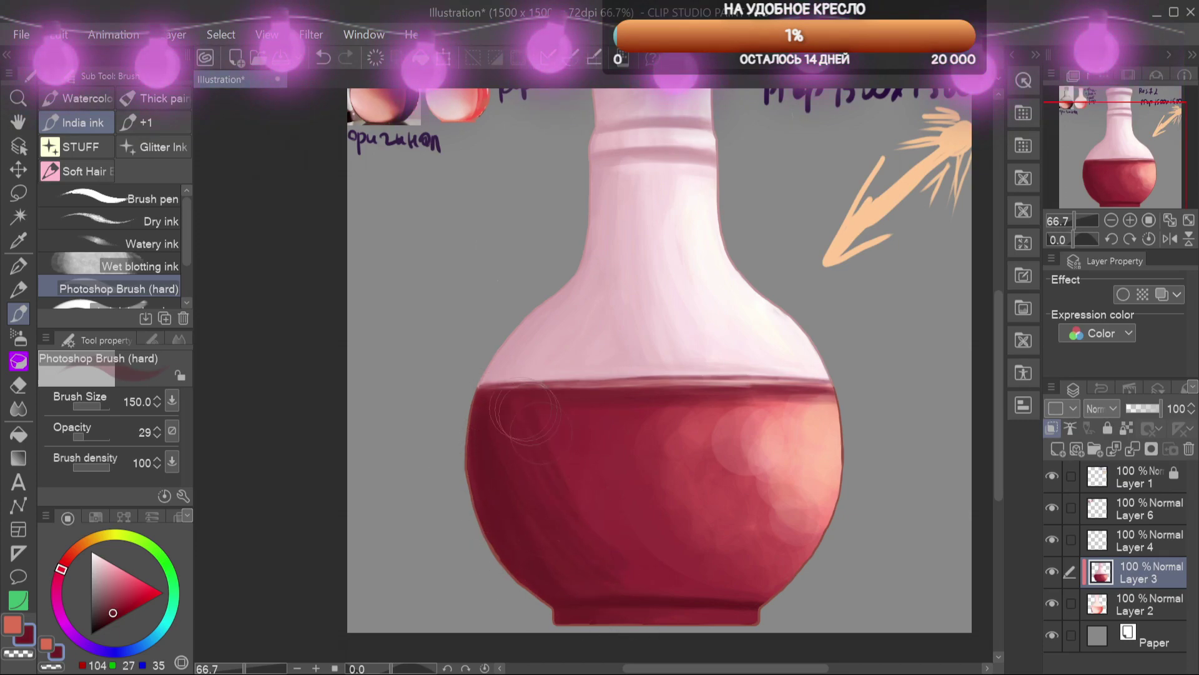
Enlarge the brush to size 500 and broadly blend sampled reds over the left and middle of the liquid
alt+click(598, 440)
key(bracketright)
key(bracketright)
key(bracketright)
key(bracketright)
key(bracketright)
key(bracketright)
mouse_move(531, 469)
mouse_down()
mouse_move(530, 452)
mouse_move(510, 450)
mouse_up()
alt+click(523, 425)
alt+click(506, 490)
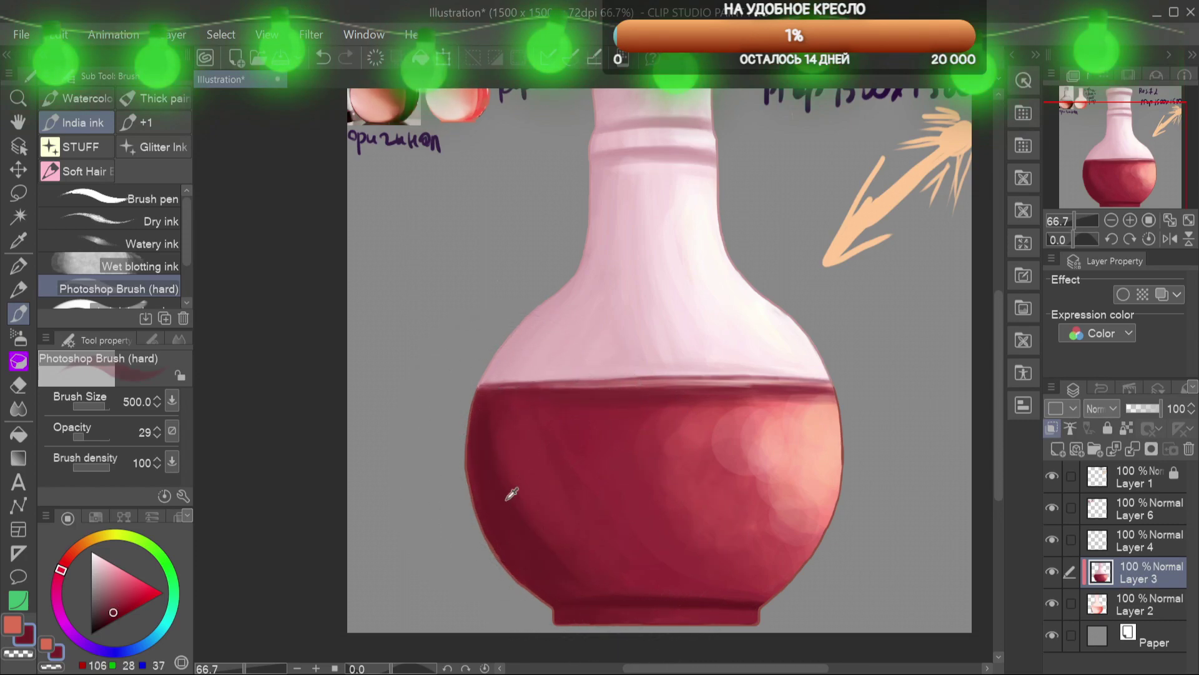
alt+click(635, 461)
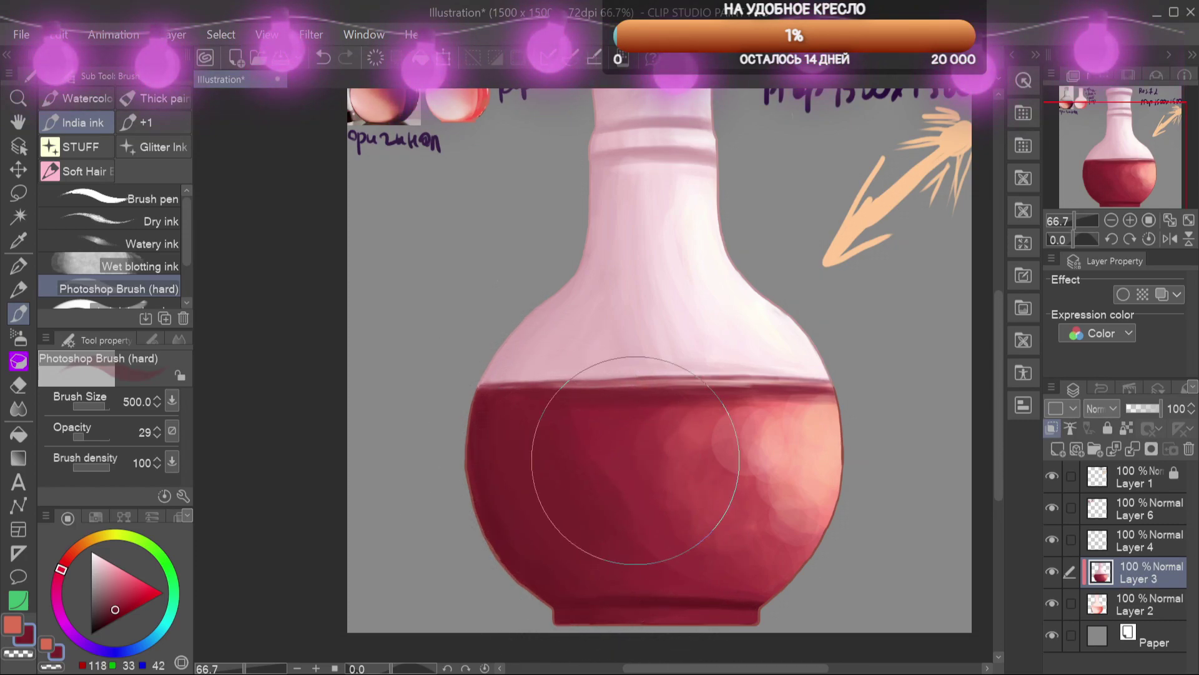
mouse_move(635, 461)
mouse_down()
mouse_move(581, 466)
mouse_move(587, 481)
mouse_up()
Sample the pink highlight and dab it over the right side of the liquid and the adjacent glass shoulder
alt+click(788, 443)
click(774, 514)
click(819, 553)
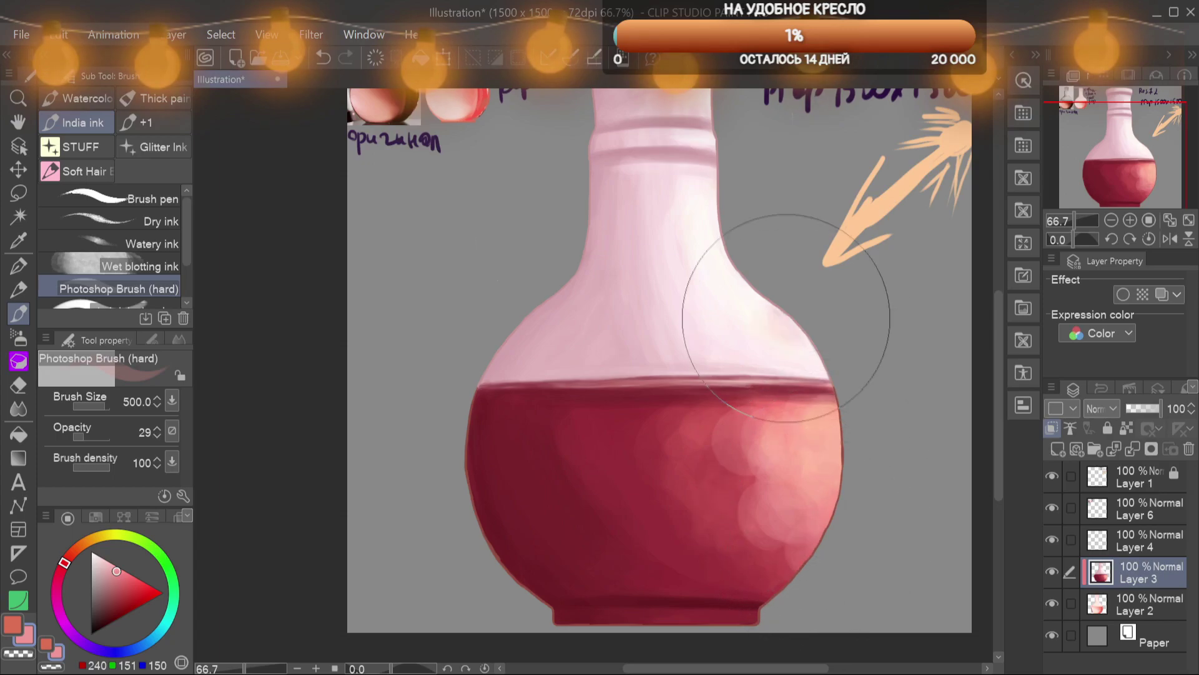
click(781, 330)
drag(794, 312, 765, 375)
Sample the peach of the light-direction arrow, reduce the brush to size 150 and undo the last two strokes
alt+click(834, 278)
key(bracketleft)
key(bracketleft)
key(bracketleft)
key(bracketleft)
key(bracketleft)
key(bracketleft)
key(ctrl+z)
key(ctrl+z)
Paint a warm peach glow along the right side of the glass shoulder and neck
mouse_move(707, 337)
mouse_down()
mouse_move(758, 371)
mouse_move(666, 309)
mouse_move(675, 290)
mouse_move(680, 349)
mouse_up()
drag(674, 249, 722, 360)
mouse_move(715, 241)
mouse_down()
mouse_move(706, 272)
mouse_move(723, 309)
mouse_up()
drag(710, 200, 690, 197)
Soften the peach glow on the neck and shoulder with translucent pure white strokes
click(91, 552)
drag(709, 260, 713, 265)
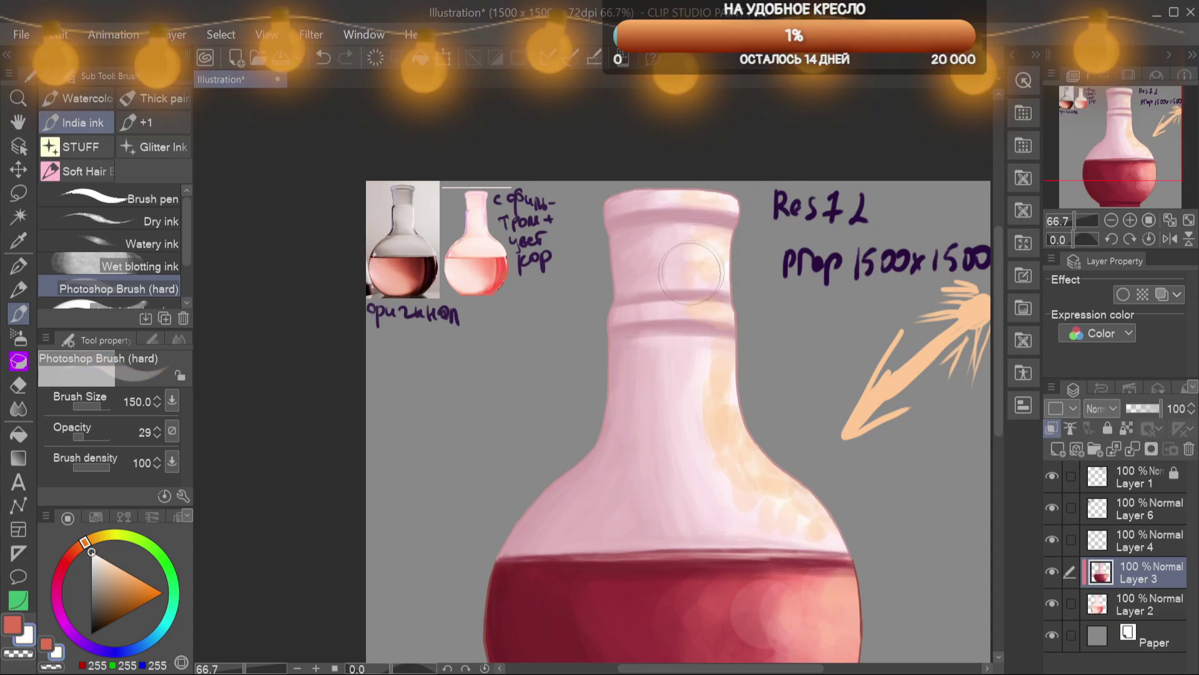
mouse_move(716, 389)
mouse_down()
mouse_move(757, 468)
mouse_move(721, 461)
mouse_up()
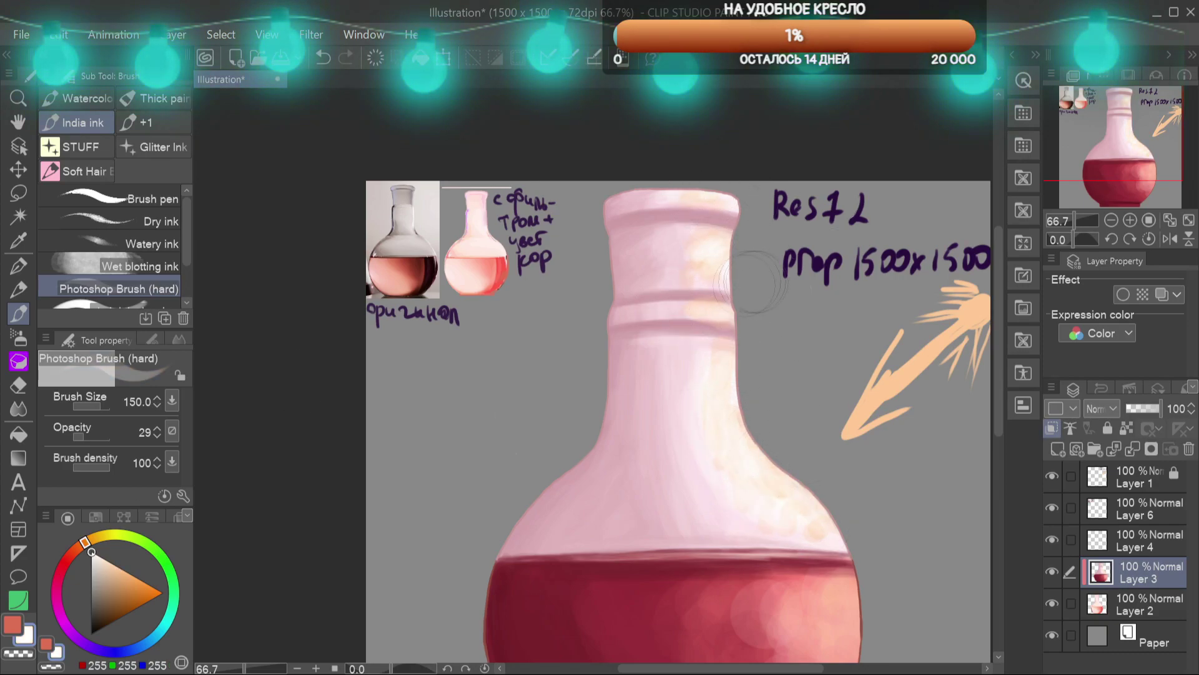
Blend the glow over the neck rings with tones sampled from the ring area
alt+click(699, 328)
drag(717, 330, 687, 328)
alt+click(710, 302)
drag(729, 278, 720, 301)
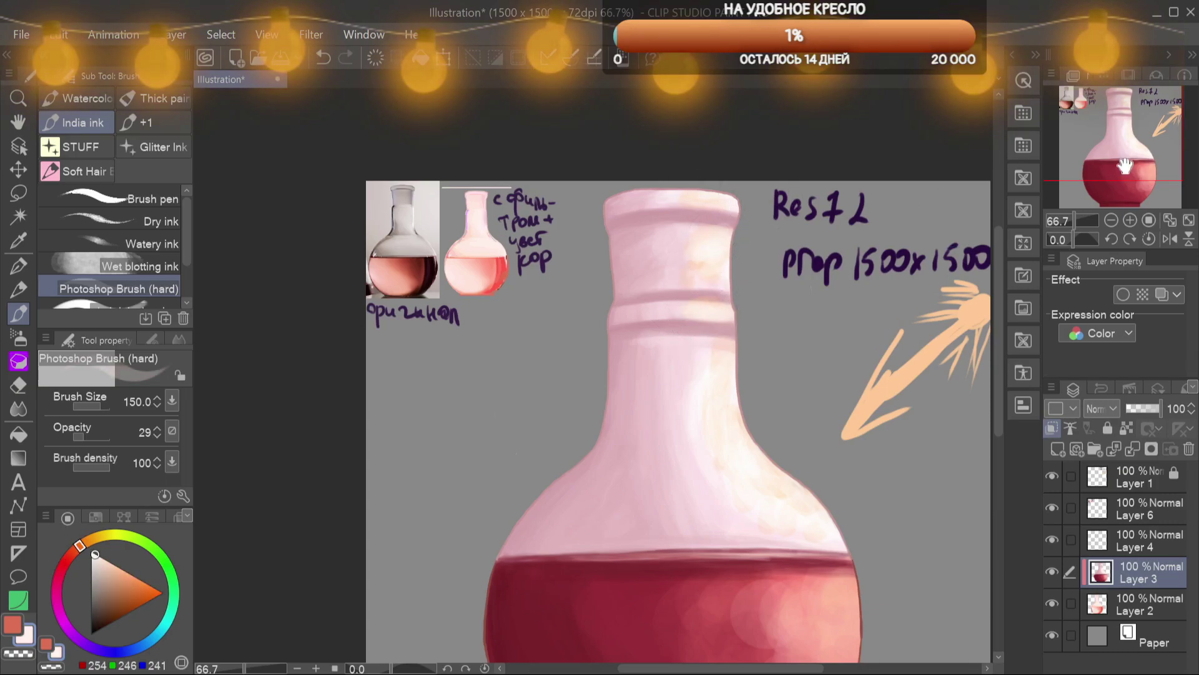
Enlarge the brush to size 300 and blend sampled reds between the liquid's middle and its right highlight
scroll(1125, 165, down, 1)
drag(1103, 168, 1120, 184)
alt+click(643, 514)
key(bracketright)
key(bracketright)
key(bracketright)
key(bracketright)
mouse_move(650, 535)
mouse_down()
mouse_move(625, 506)
mouse_move(673, 535)
mouse_up()
alt+click(686, 527)
alt+click(624, 571)
drag(656, 577, 677, 585)
drag(615, 515, 643, 463)
Smooth the left and middle of the liquid with reds sampled from across its surface
alt+click(516, 468)
alt+click(520, 461)
alt+click(584, 506)
alt+click(651, 504)
mouse_move(657, 515)
mouse_down()
mouse_move(678, 546)
mouse_move(666, 553)
mouse_up()
alt+click(571, 537)
drag(592, 518, 573, 513)
click(576, 512)
click(647, 555)
Paint a pale pink and white highlight on the liquid's right side, sampling a salmon tone to soften it
alt+click(705, 490)
click(703, 497)
click(102, 557)
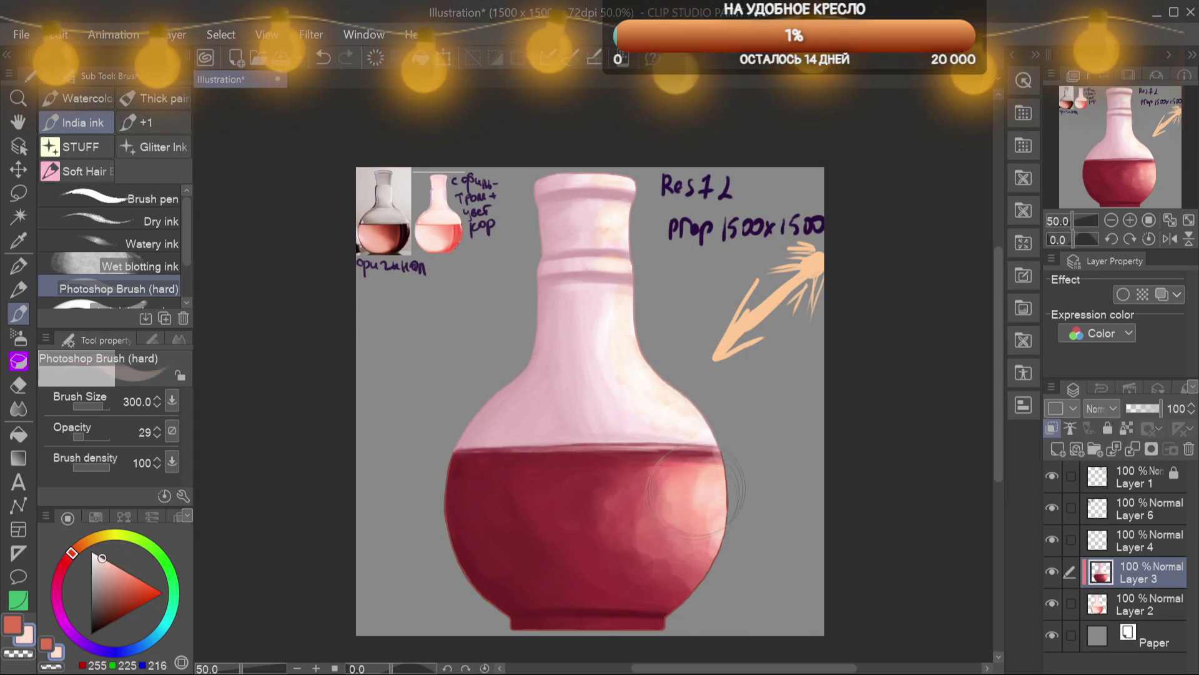
click(91, 552)
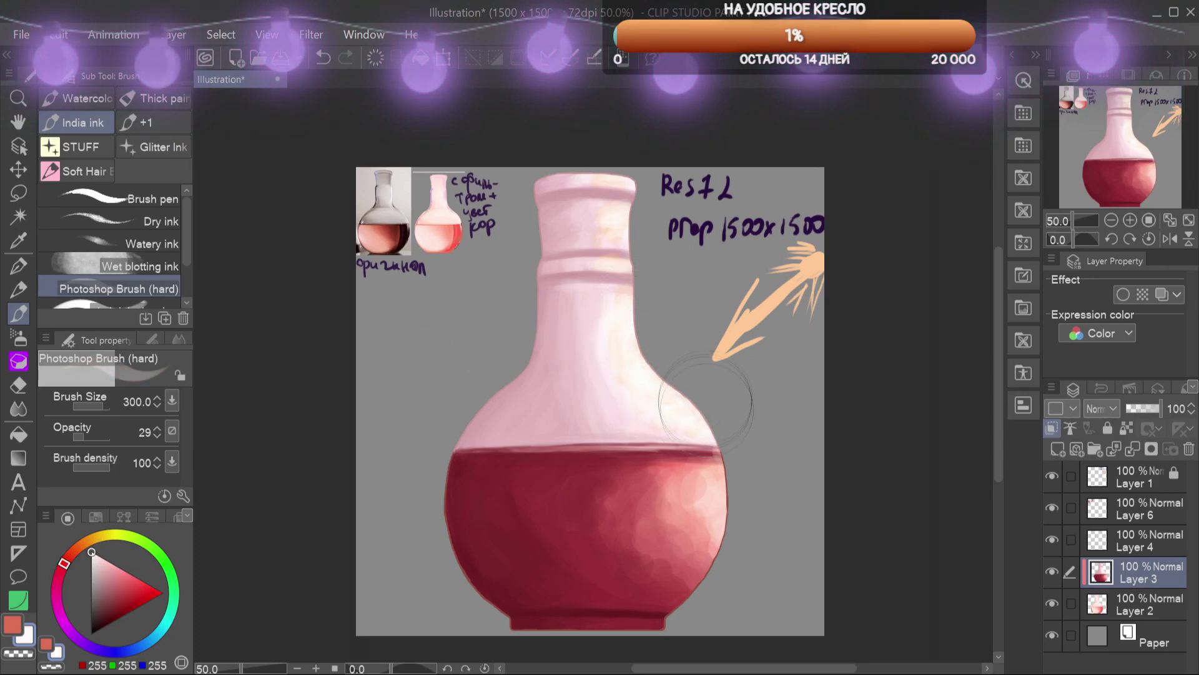
mouse_move(703, 481)
mouse_down()
mouse_move(688, 537)
mouse_move(706, 521)
mouse_move(712, 568)
mouse_up()
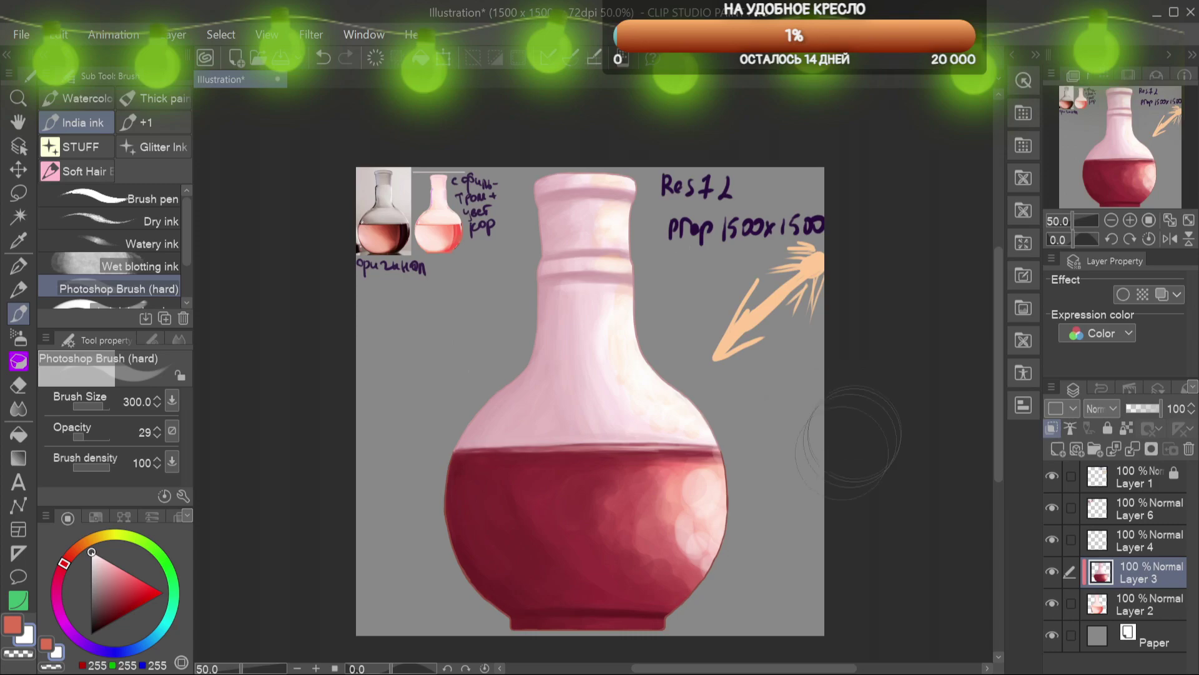
alt+click(705, 488)
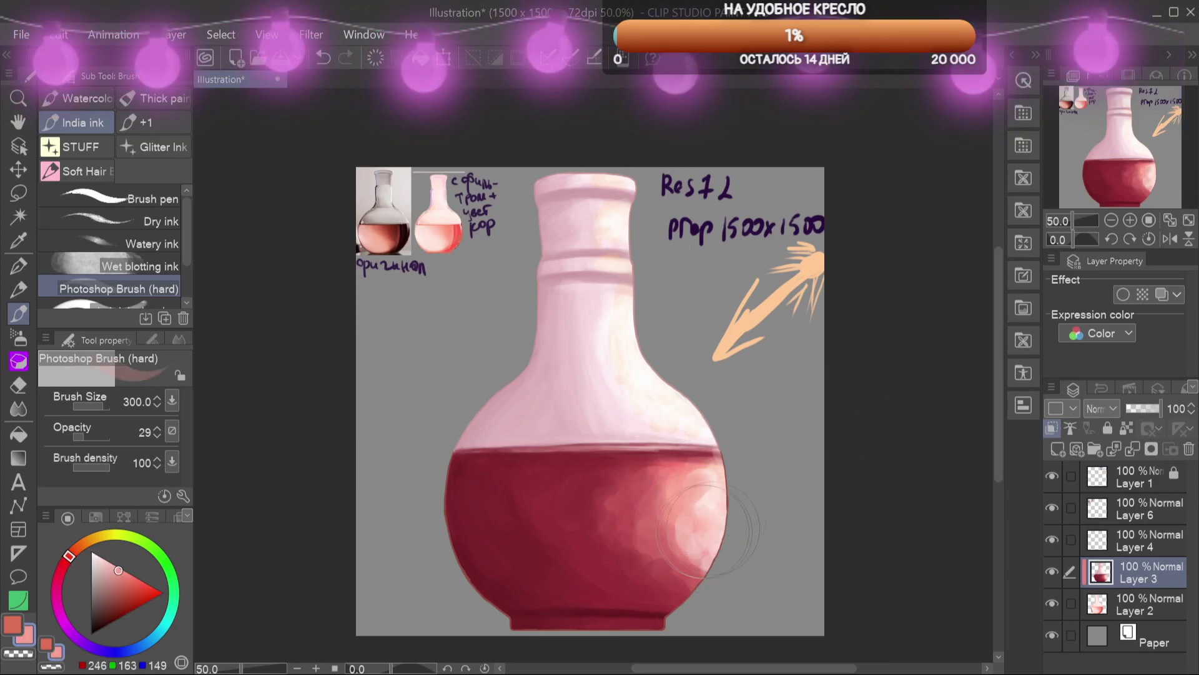
Enlarge the brush to size 400 and broaden the pale pink and salmon highlight on the liquid's right side with sampled tones
mouse_move(714, 478)
mouse_down()
mouse_move(666, 559)
mouse_move(712, 513)
mouse_move(647, 527)
mouse_move(703, 470)
mouse_move(600, 578)
mouse_move(694, 565)
mouse_move(674, 562)
mouse_move(665, 581)
mouse_move(639, 519)
mouse_move(622, 540)
mouse_move(596, 522)
mouse_move(646, 590)
mouse_move(631, 559)
mouse_move(681, 563)
mouse_up()
key(bracketright)
alt+click(615, 543)
alt+click(693, 499)
mouse_move(662, 497)
mouse_down()
mouse_move(653, 524)
mouse_move(625, 524)
mouse_move(634, 506)
mouse_up()
alt+click(717, 492)
drag(729, 500, 728, 493)
Blend sampled dark red across the left and middle of the liquid, up to the highlight's inner edge
alt+click(565, 528)
drag(584, 500, 622, 609)
drag(584, 512, 585, 487)
mouse_move(507, 518)
mouse_down()
mouse_move(618, 600)
mouse_move(652, 590)
mouse_up()
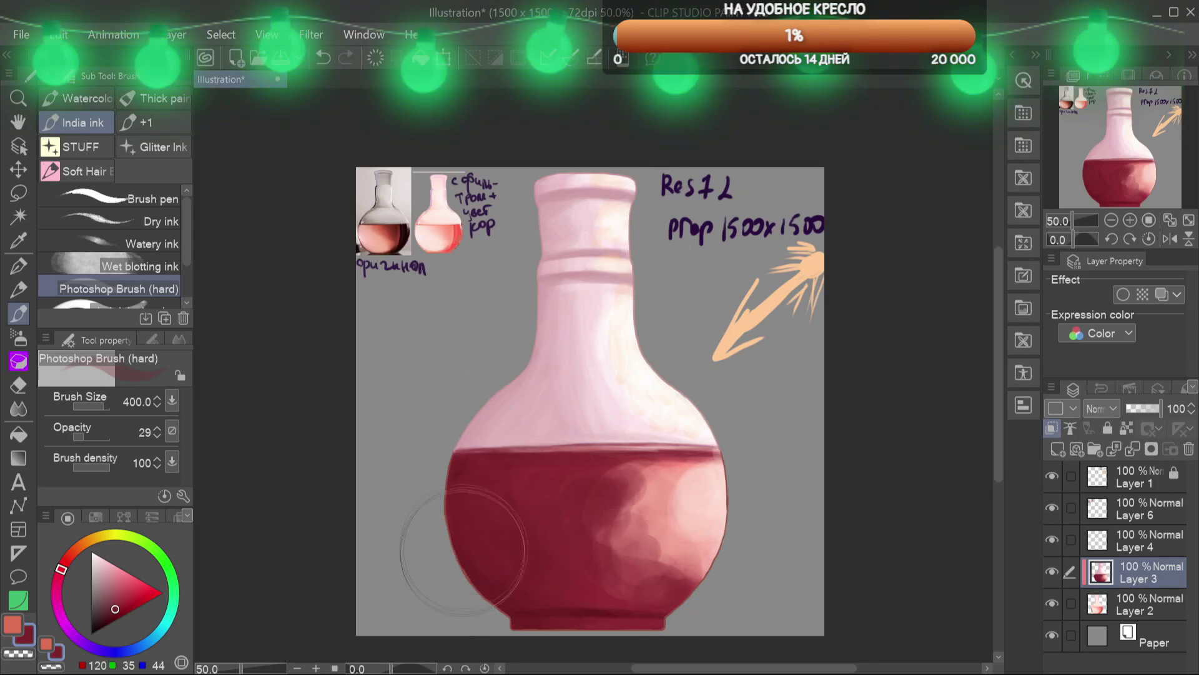
With sampled dark red, brush size 70 and opacity 18, paint a thin shadow along the liquid's right edge
alt+click(501, 539)
scroll(462, 532, up, 2)
mouse_move(441, 393)
mouse_down()
mouse_move(503, 662)
mouse_move(214, 200)
mouse_up()
key(bracketleft)
key(bracketleft)
key(bracketleft)
key(bracketleft)
key(bracketleft)
key(bracketleft)
key(bracketleft)
key(bracketleft)
key(bracketleft)
mouse_move(732, 413)
mouse_down()
mouse_move(707, 445)
mouse_move(725, 421)
mouse_move(709, 459)
mouse_move(753, 384)
mouse_move(724, 449)
mouse_move(628, 501)
mouse_up()
click(79, 437)
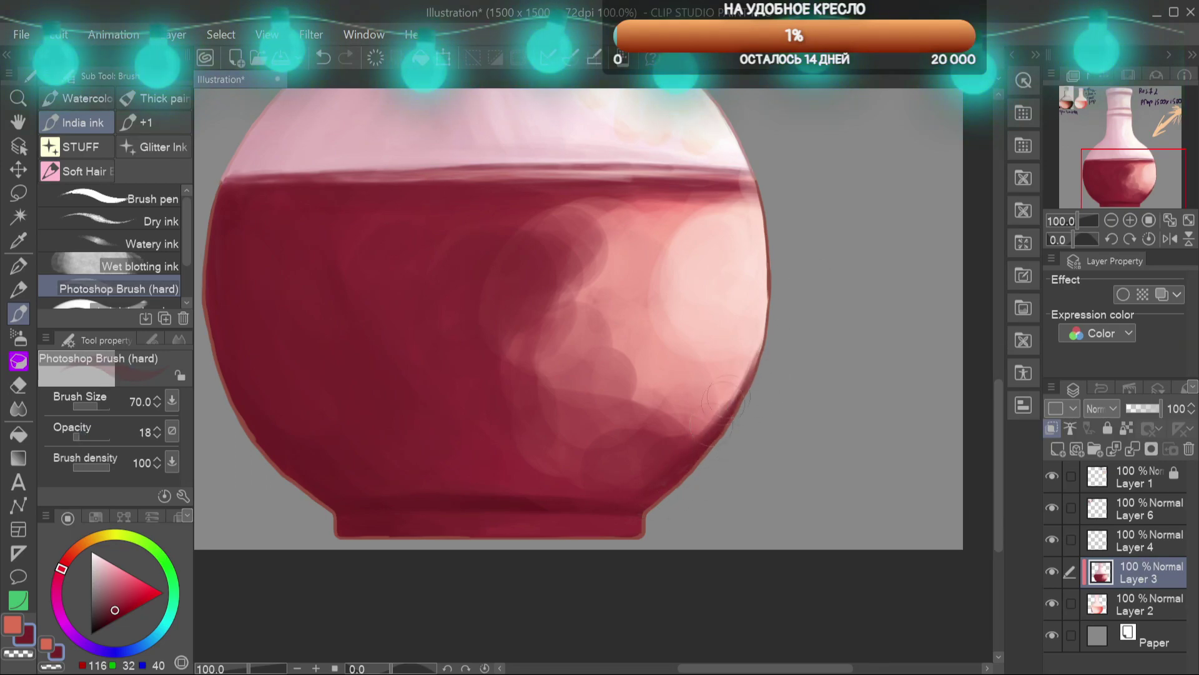
drag(749, 177, 769, 353)
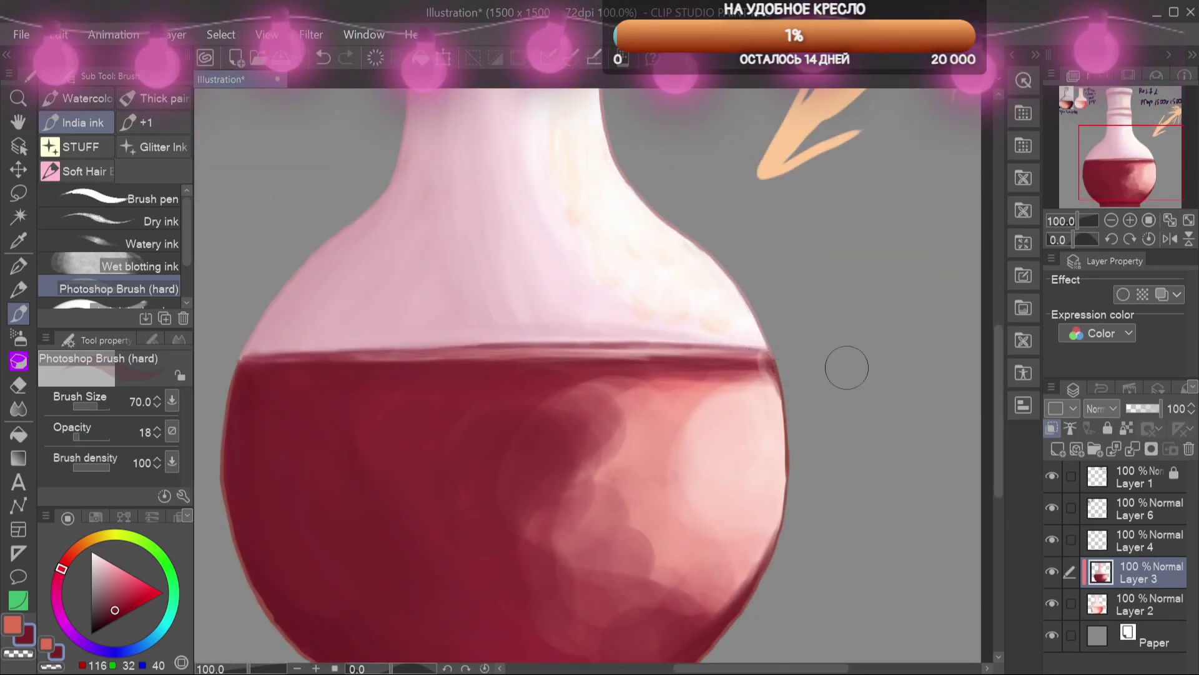
scroll(742, 451, down, 1)
drag(744, 373, 714, 523)
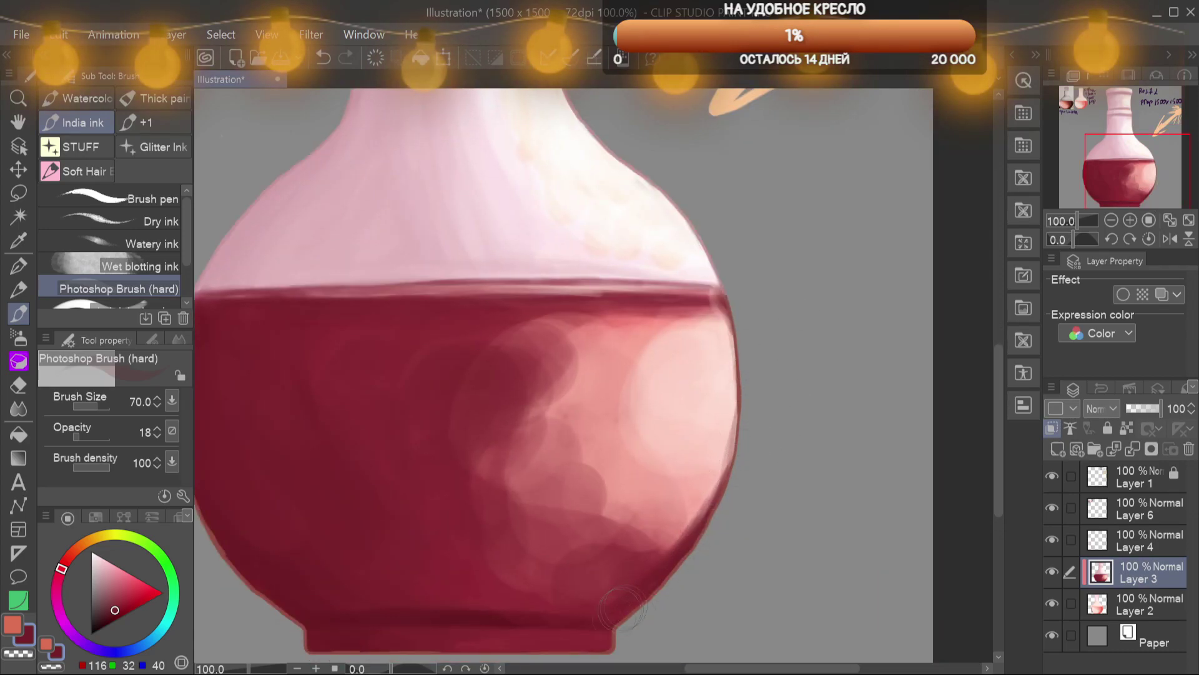
Try to paint small pale pink reflections on the left and middle of the liquid
alt+click(686, 461)
mouse_move(1090, 130)
mouse_down()
mouse_move(1076, 119)
mouse_move(1107, 146)
mouse_up()
mouse_move(466, 338)
mouse_down()
mouse_move(455, 453)
mouse_move(529, 494)
mouse_up()
scroll(585, 525, down, 2)
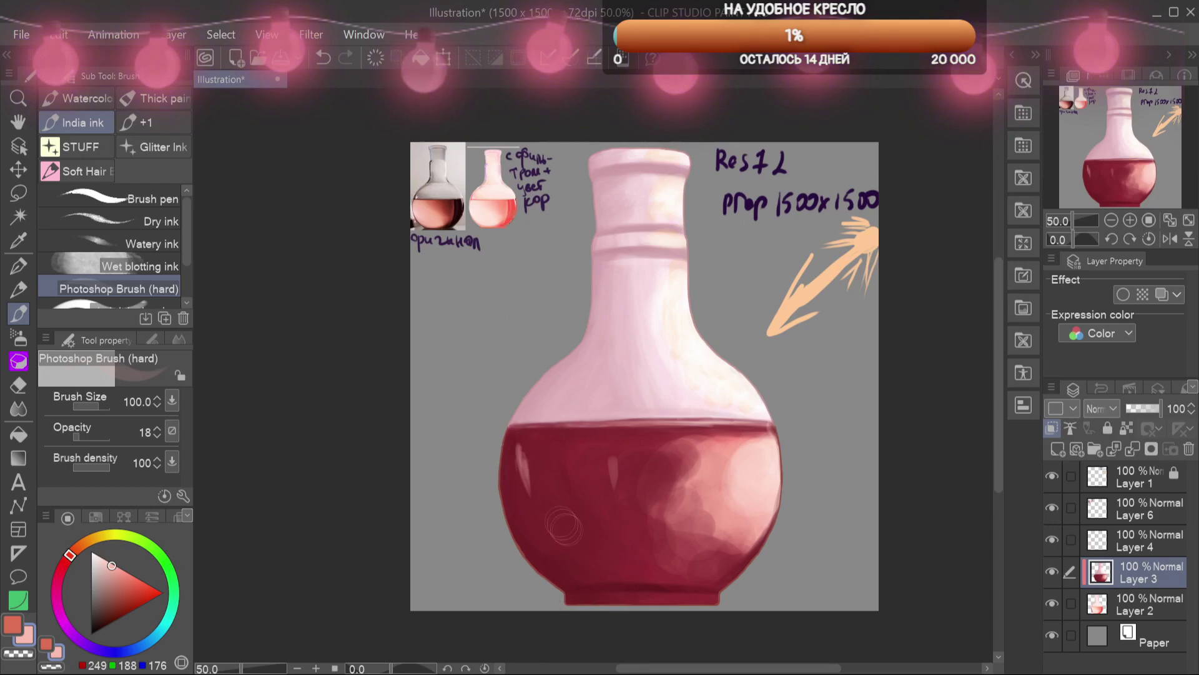
key(ctrl+z)
key(ctrl+z)
key(ctrl+z)
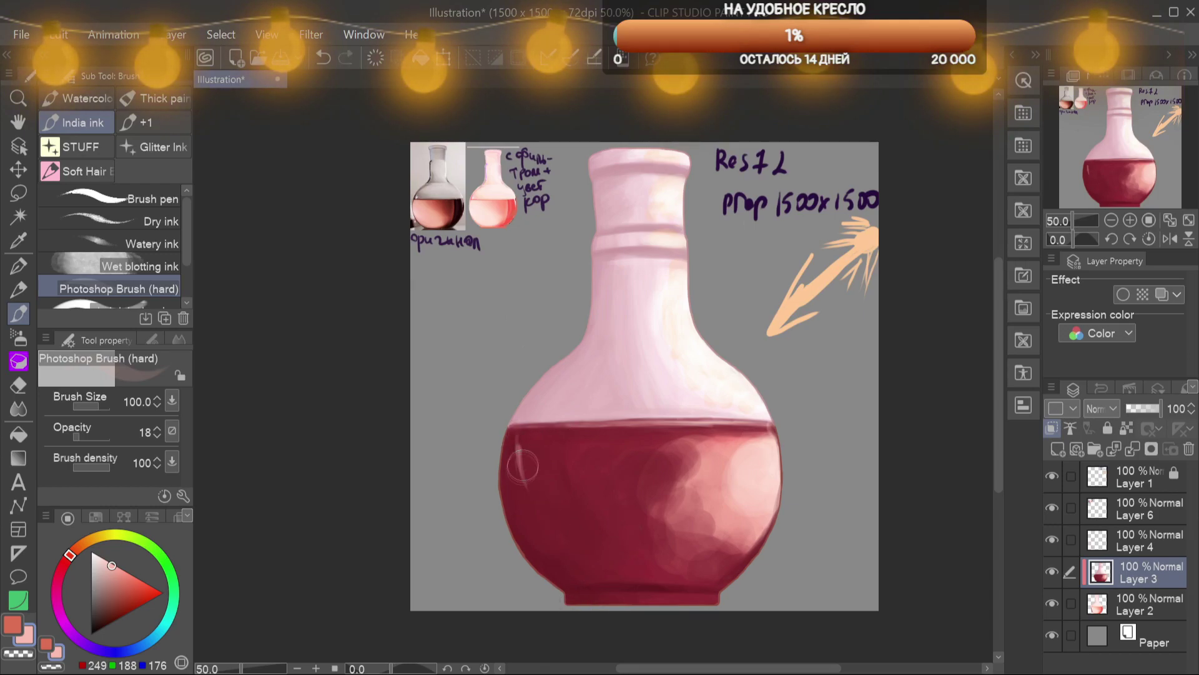
Paint a thin near-white rim light with a size 20 brush along the left edge of the glass shoulder and neck
alt+click(678, 325)
mouse_move(667, 289)
mouse_down()
mouse_move(672, 324)
mouse_move(682, 306)
mouse_up()
alt+click(681, 170)
mouse_move(591, 300)
mouse_down()
mouse_move(598, 377)
mouse_move(584, 425)
mouse_up()
scroll(600, 382, up, 2)
drag(1126, 177, 1108, 146)
drag(587, 193, 582, 250)
mouse_move(528, 346)
mouse_down()
mouse_move(458, 413)
mouse_move(442, 447)
mouse_up()
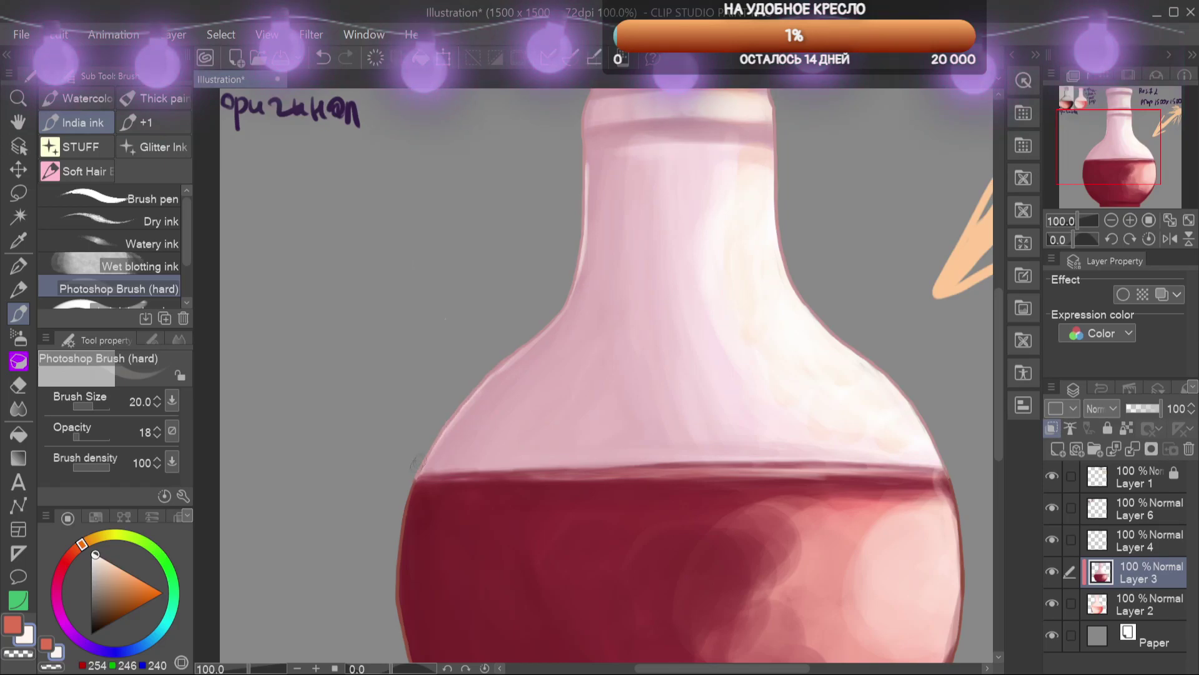
drag(574, 285, 554, 324)
Extend the near-white rim light along the upper neck and rings, using brush size 40 on the lower parts
drag(1129, 158, 1091, 114)
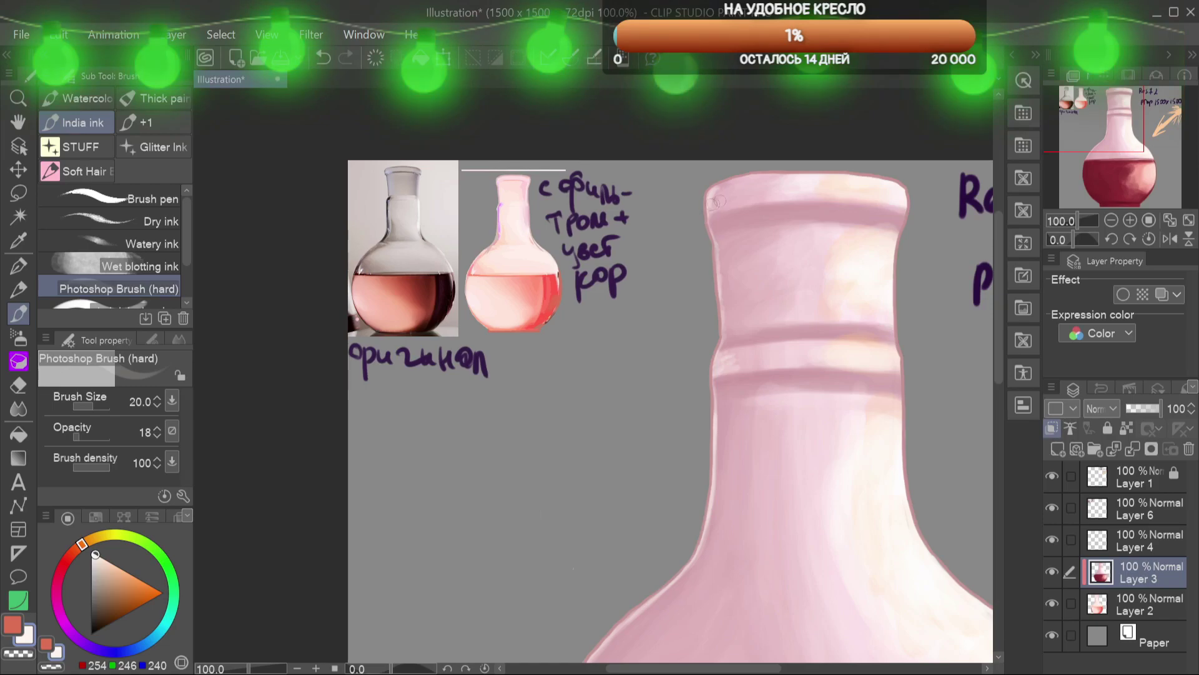
scroll(726, 232, down, 3)
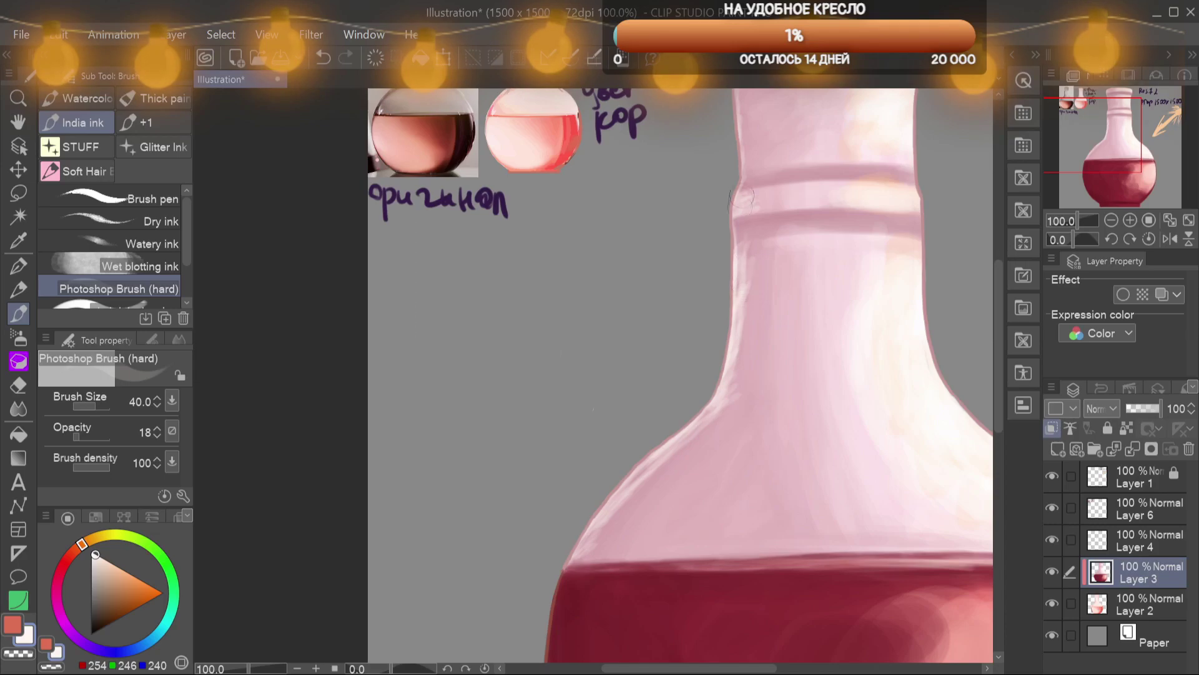
click(1089, 99)
drag(742, 394, 742, 425)
drag(740, 370, 736, 441)
click(1087, 140)
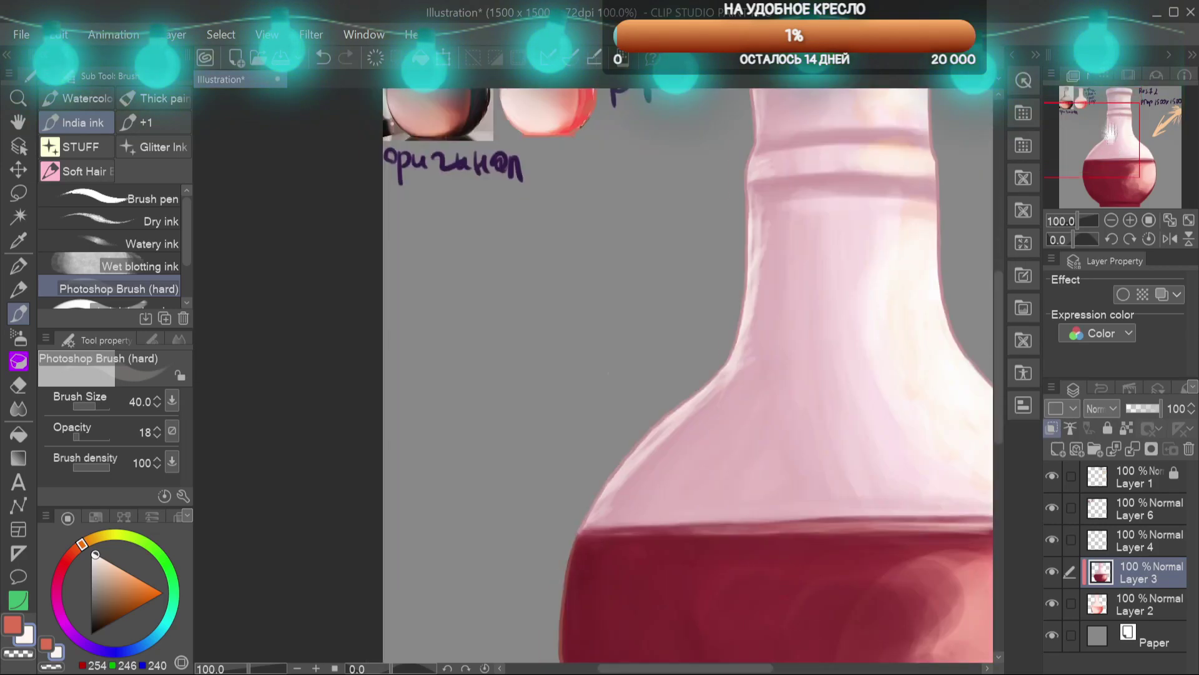
Enlarge the brush to size 70 and soften the rim light on the glass's left side with sampled pinks
click(1111, 219)
alt+click(692, 381)
key(bracketright)
key(bracketright)
key(bracketright)
drag(686, 374, 618, 432)
alt+click(700, 319)
alt+click(698, 344)
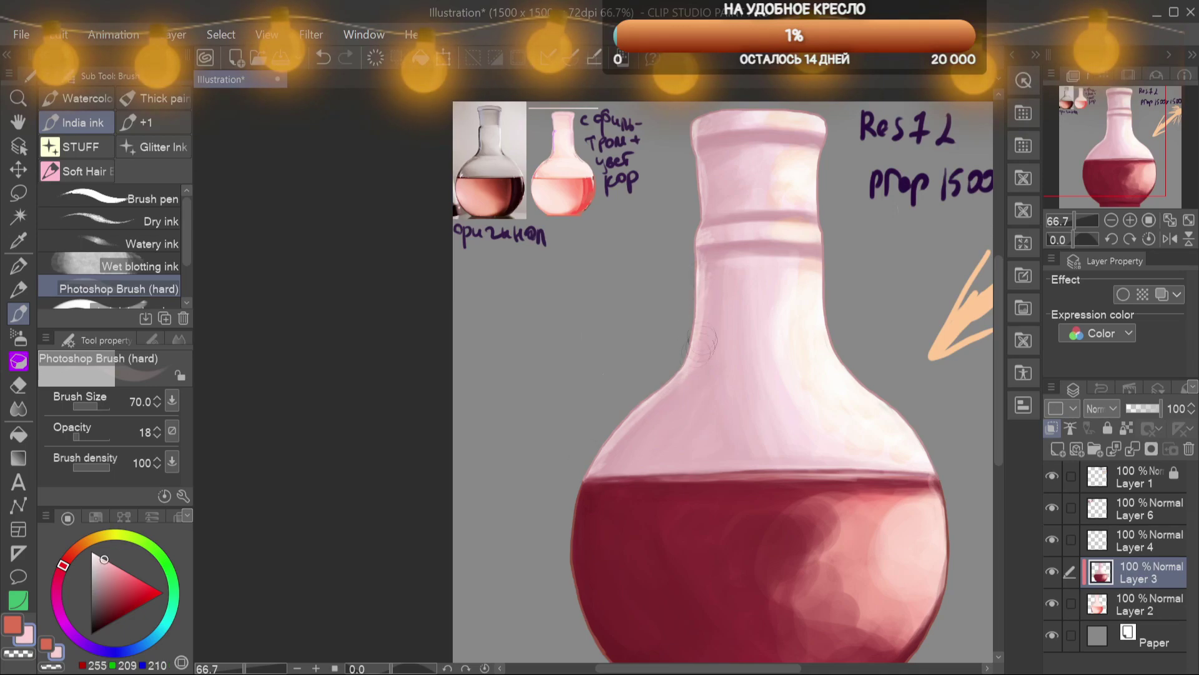
scroll(848, 258, up, 3)
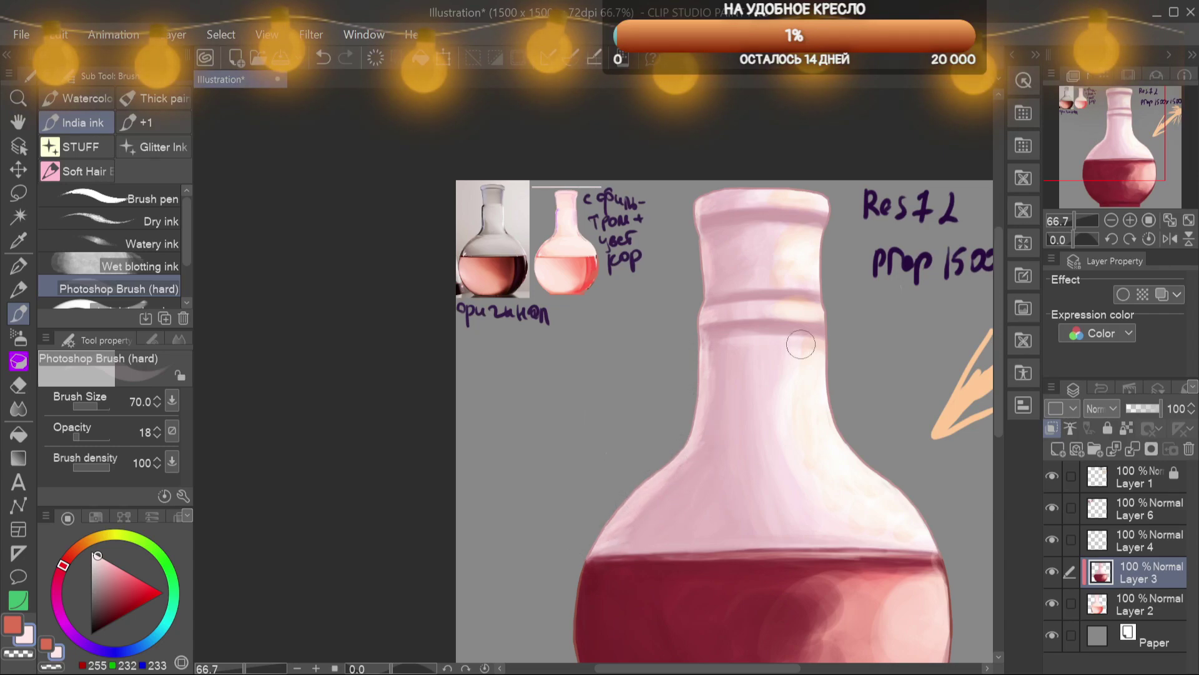
alt+click(714, 226)
On Layer 1, draw a dark purple arrow towards the neck's left edge with brush size 30 and opacity 100
ctrl+shift+click(551, 306)
alt+click(551, 306)
key([)
key([)
key([)
key([)
drag(613, 443, 654, 367)
alt+click(513, 240)
alt+click(513, 240)
drag(93, 437, 115, 437)
drag(641, 374, 723, 343)
Handwrite the note "Задняя стенка отражает свет" beside the arrow
drag(523, 309, 523, 339)
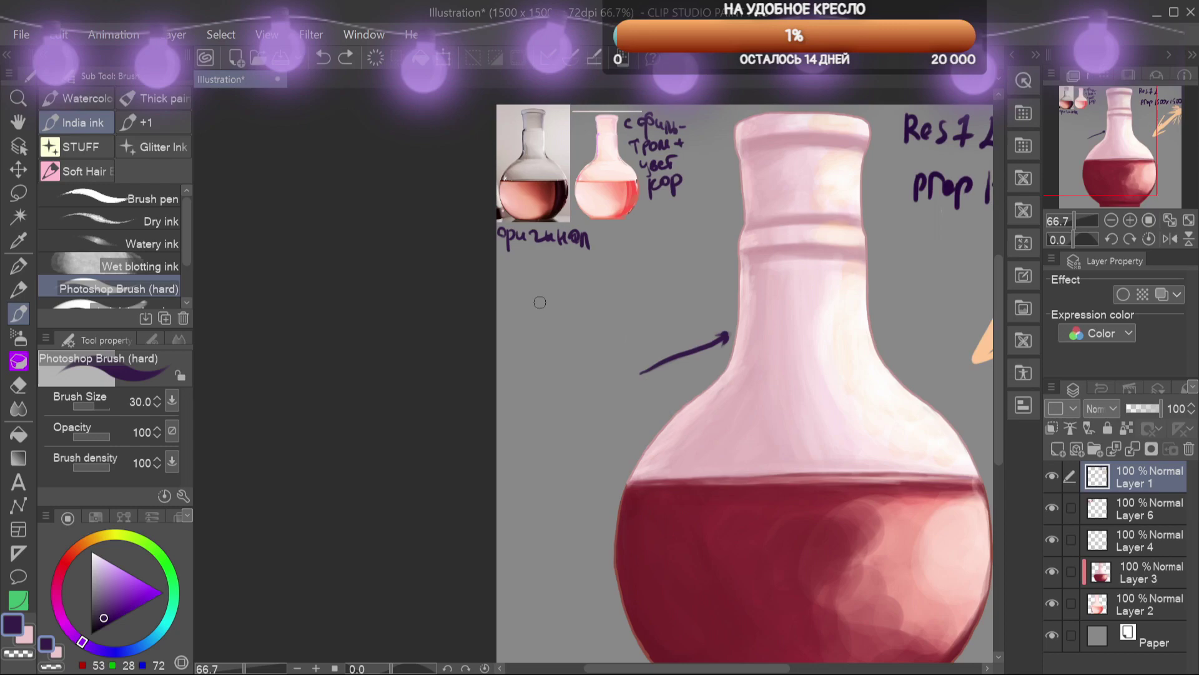
mouse_move(657, 282)
mouse_down()
mouse_move(675, 298)
mouse_move(722, 303)
mouse_up()
drag(514, 332, 518, 353)
drag(524, 328, 538, 362)
mouse_move(541, 325)
mouse_down()
mouse_move(585, 348)
mouse_move(655, 330)
mouse_move(507, 402)
mouse_up()
drag(526, 375, 550, 403)
drag(565, 365, 603, 363)
Mark the original reference flask with two dark purple downward arrows and a yellow spot at its lower left
mouse_move(505, 147)
mouse_down()
mouse_move(504, 166)
mouse_move(564, 167)
mouse_up()
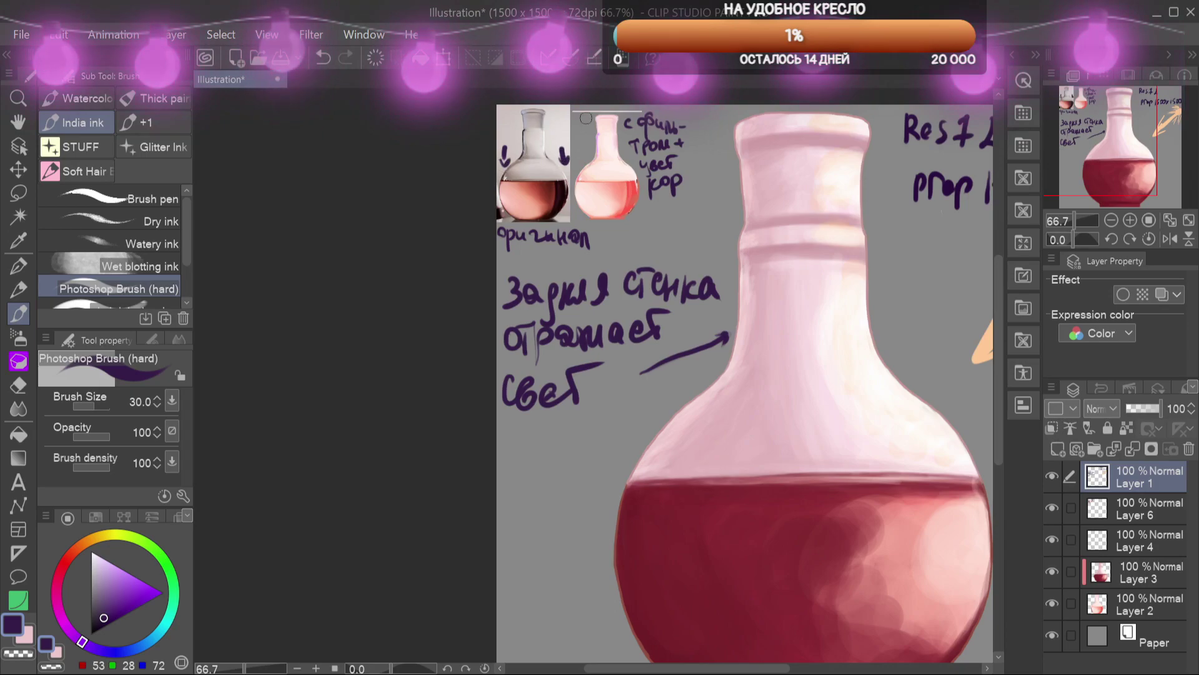
click(111, 534)
click(135, 577)
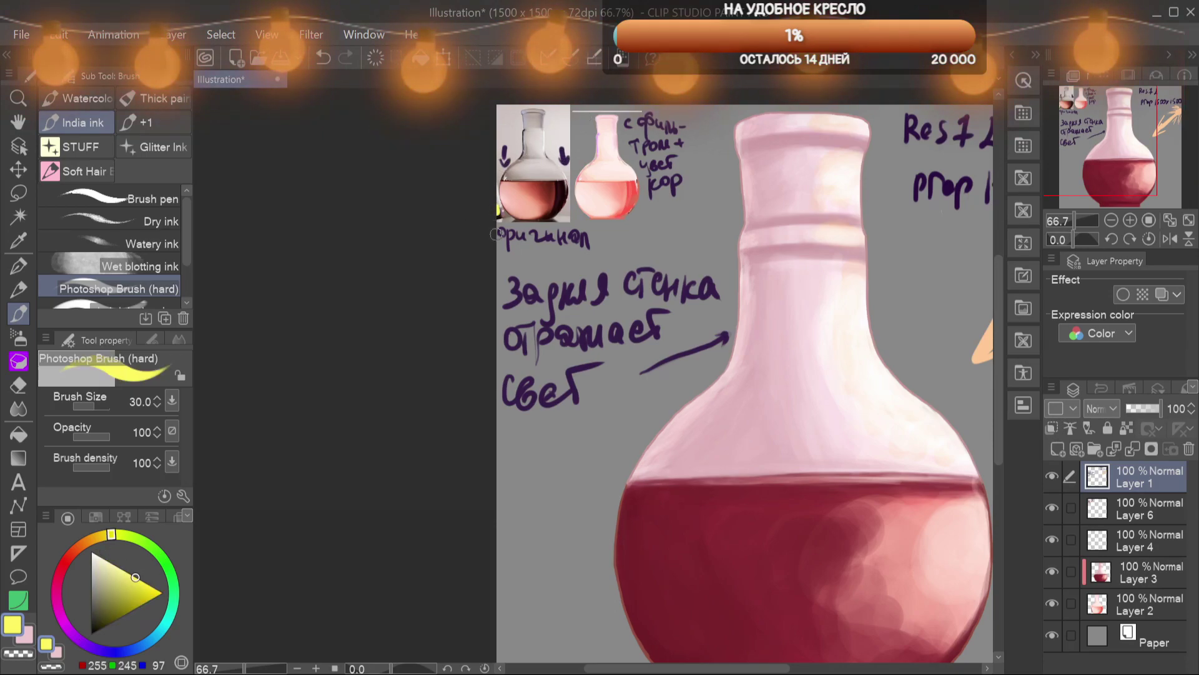
drag(1135, 156, 1158, 152)
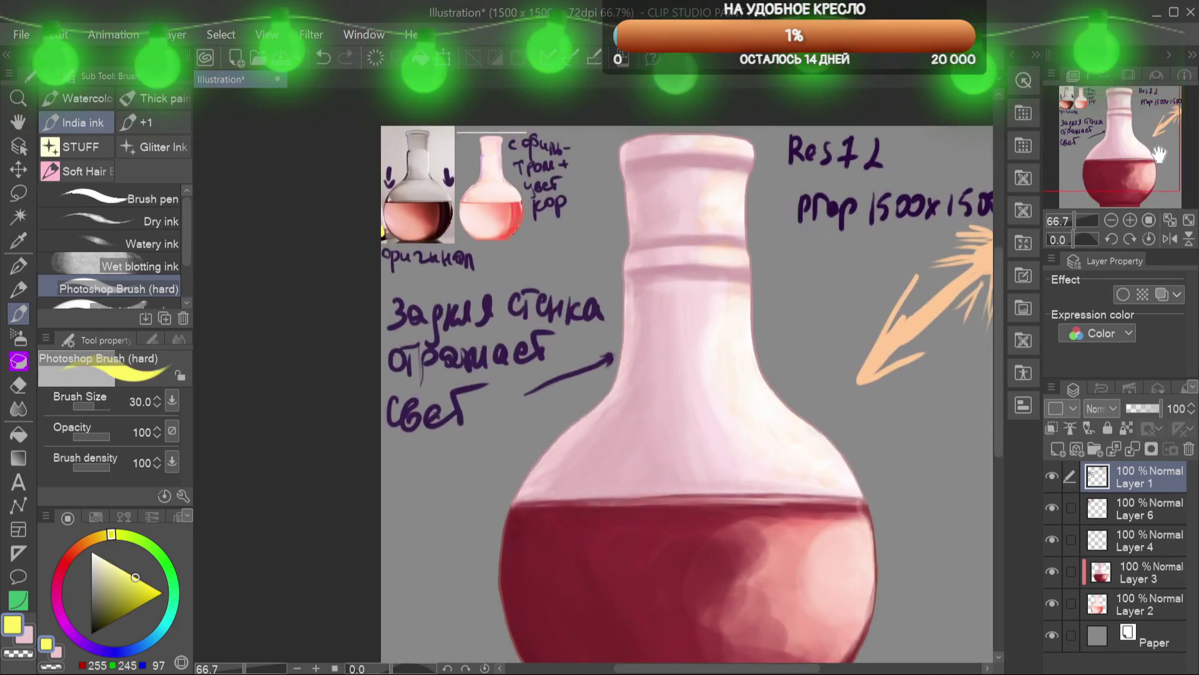
Lock Layer 1 and paint a deep red shadow on the flask's base on Layer 3 at opacity 26
click(1108, 428)
click(1156, 571)
drag(89, 436, 83, 437)
drag(1131, 143, 1146, 164)
alt+click(616, 618)
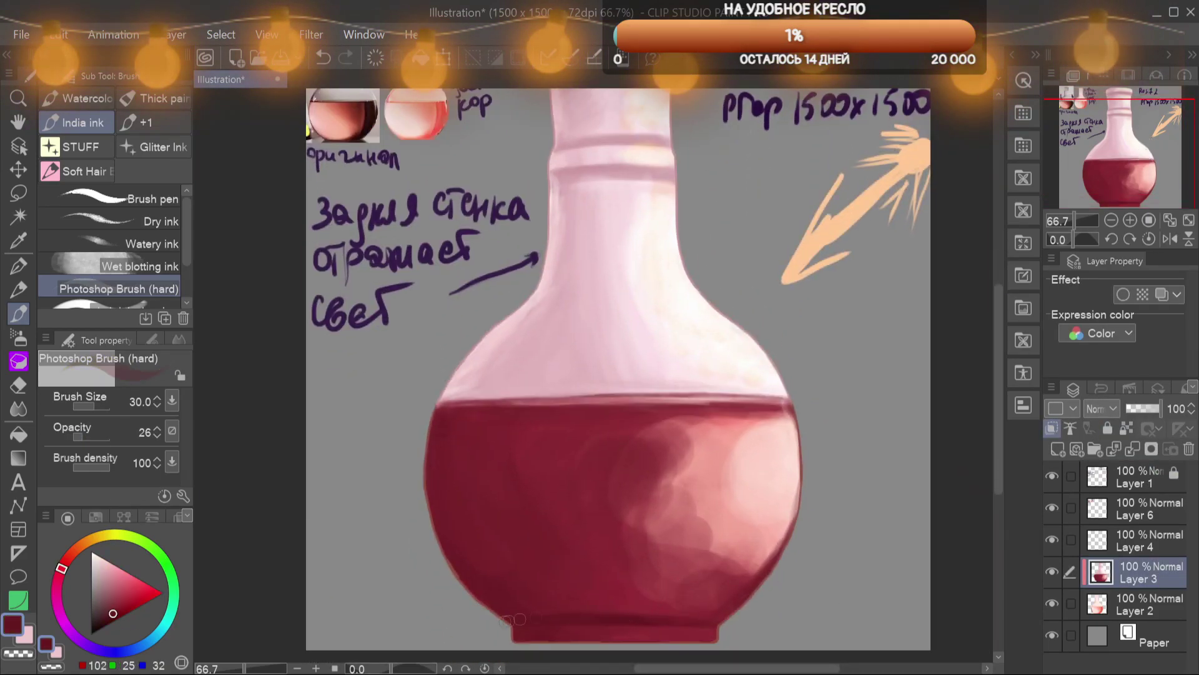
click(114, 619)
drag(520, 629, 547, 621)
Enlarge the brush to size 80, shade the bottom of the base further and sample its red
drag(1104, 165, 1110, 181)
key(bracketright)
key(bracketright)
key(bracketright)
key(bracketright)
key(bracketright)
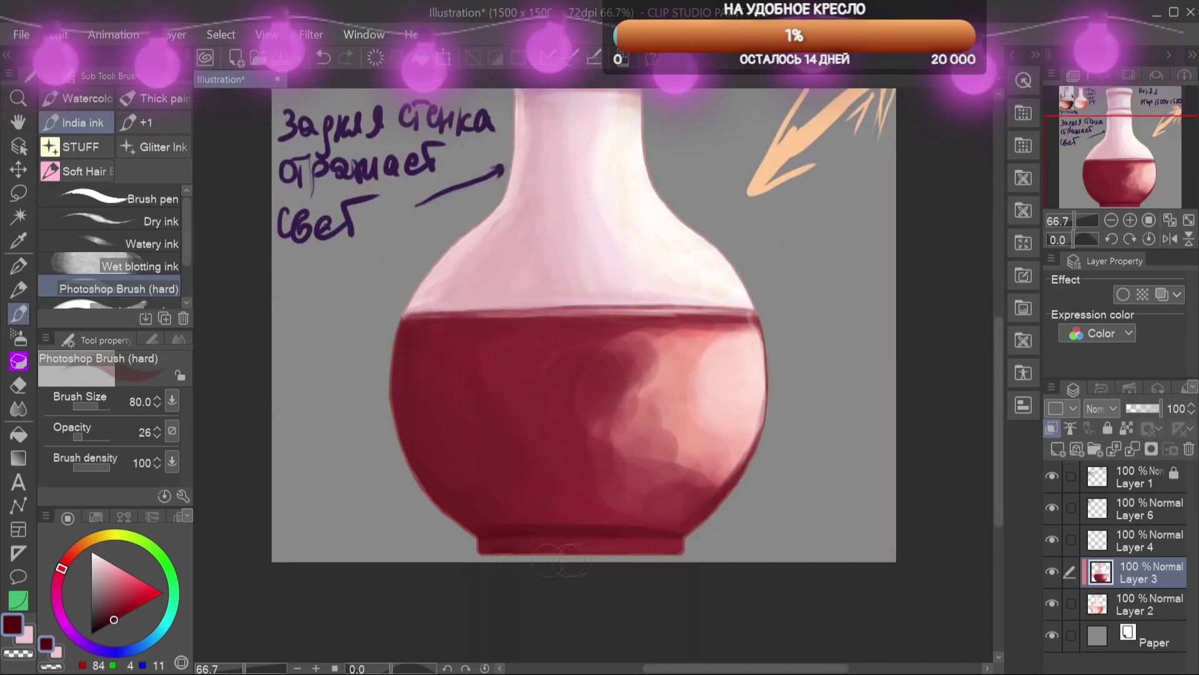
alt+click(527, 540)
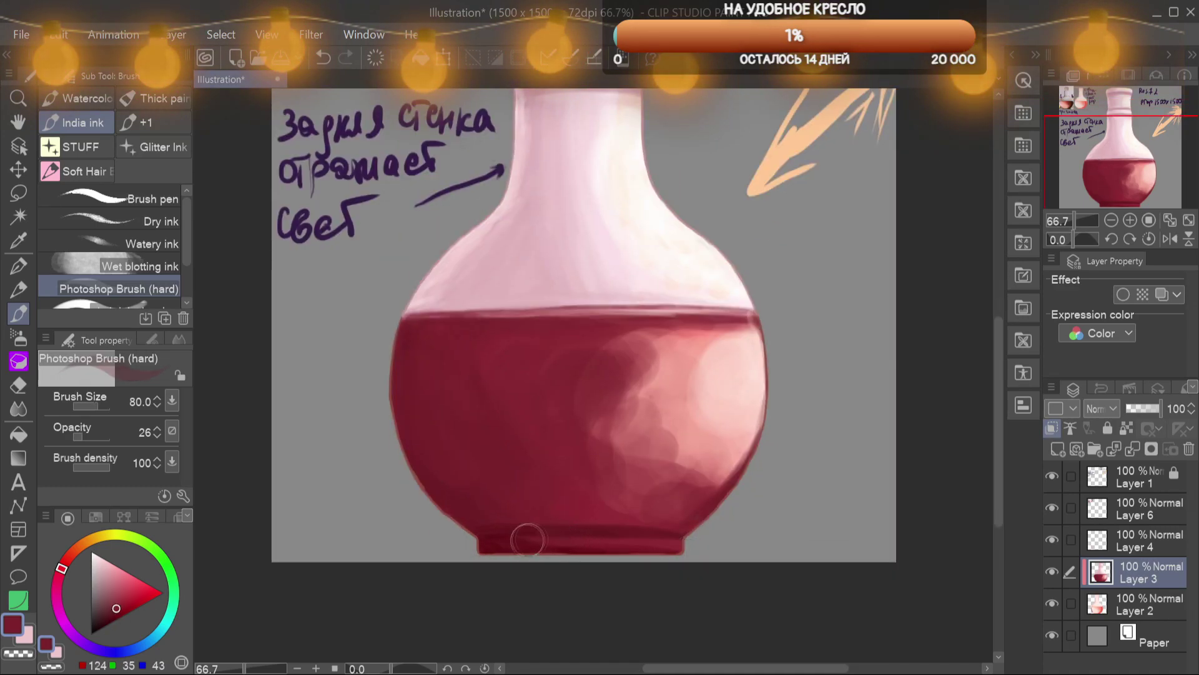
Sample pale pink from the liquid's highlight and paint a soft reflection across the base at opacity 17
alt+click(735, 391)
drag(663, 545, 616, 547)
key(ctrl+z)
mouse_move(664, 541)
mouse_down()
mouse_move(600, 541)
mouse_move(657, 541)
mouse_up()
key(ctrl+z)
click(156, 436)
key(ctrl+z)
drag(553, 540, 666, 539)
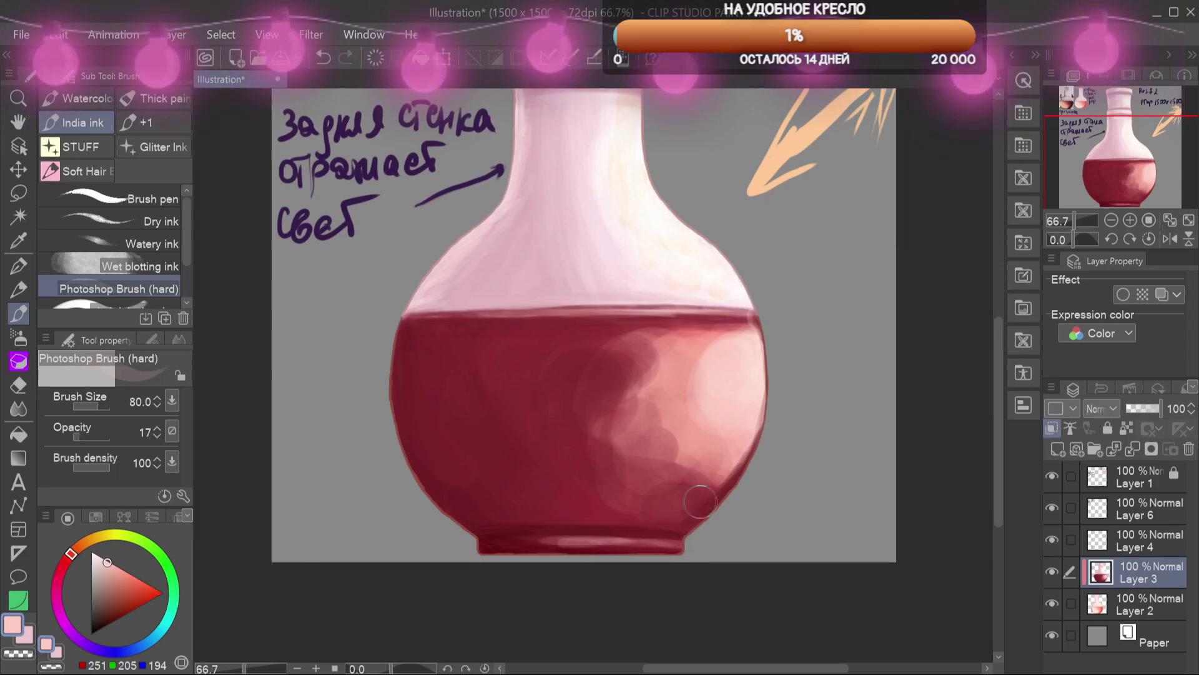
Soften the base reflection and deepen the liquid's lower edges with dark red sampled from the base
alt+click(510, 540)
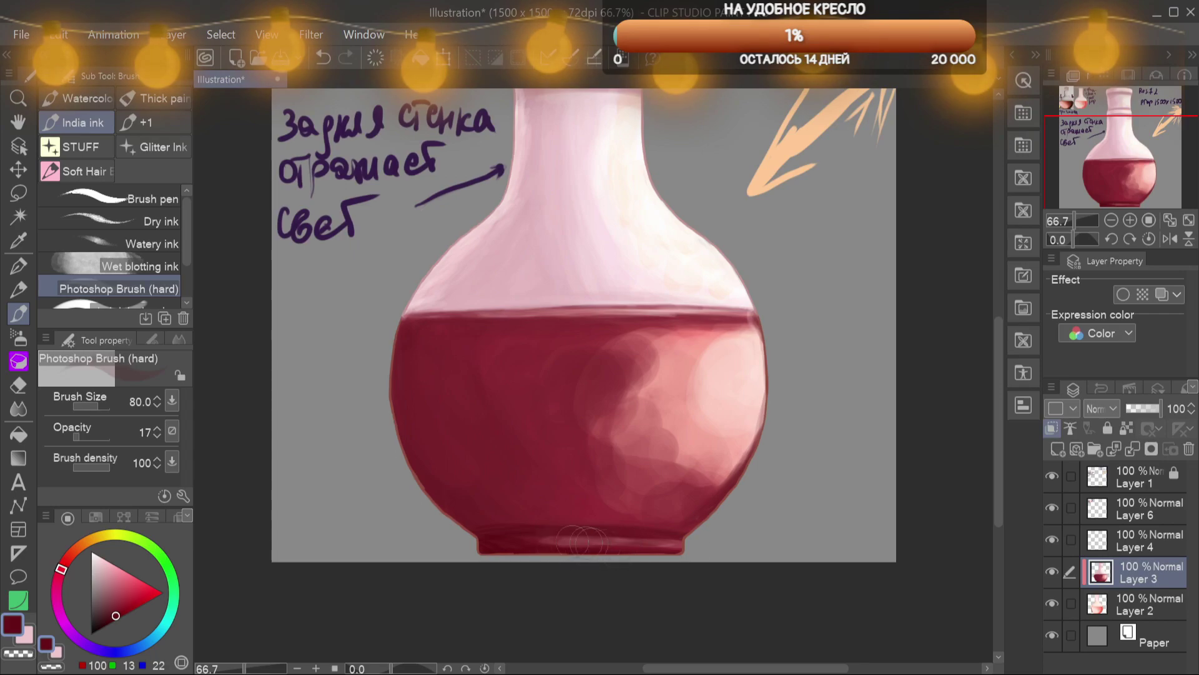
mouse_move(772, 403)
mouse_down()
mouse_move(743, 470)
mouse_move(681, 484)
mouse_up()
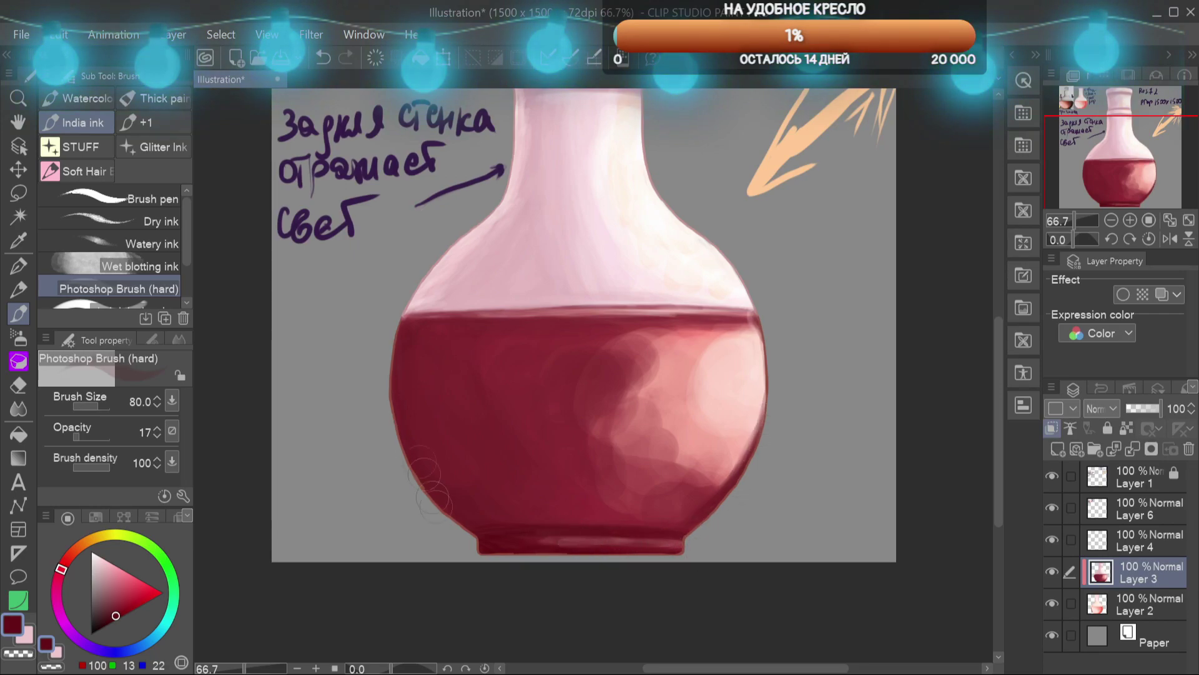
drag(1142, 150, 1141, 136)
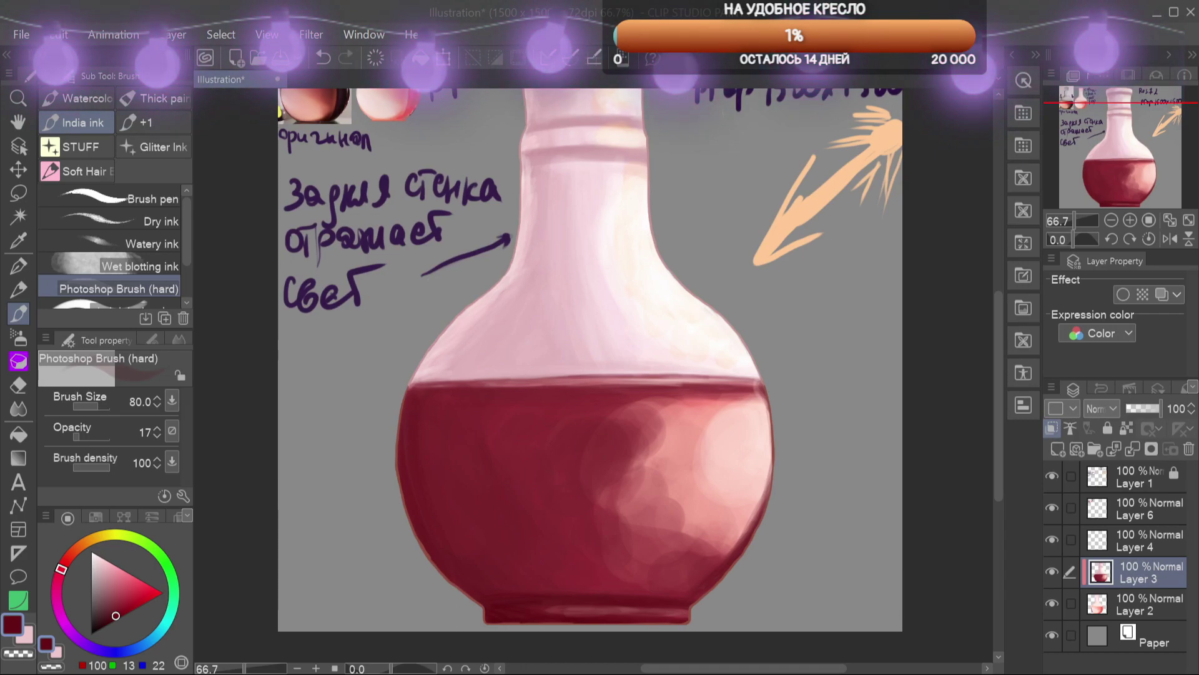
Paste two potion reference images as new layers and place them side by side over the flask
key(ctrl+v)
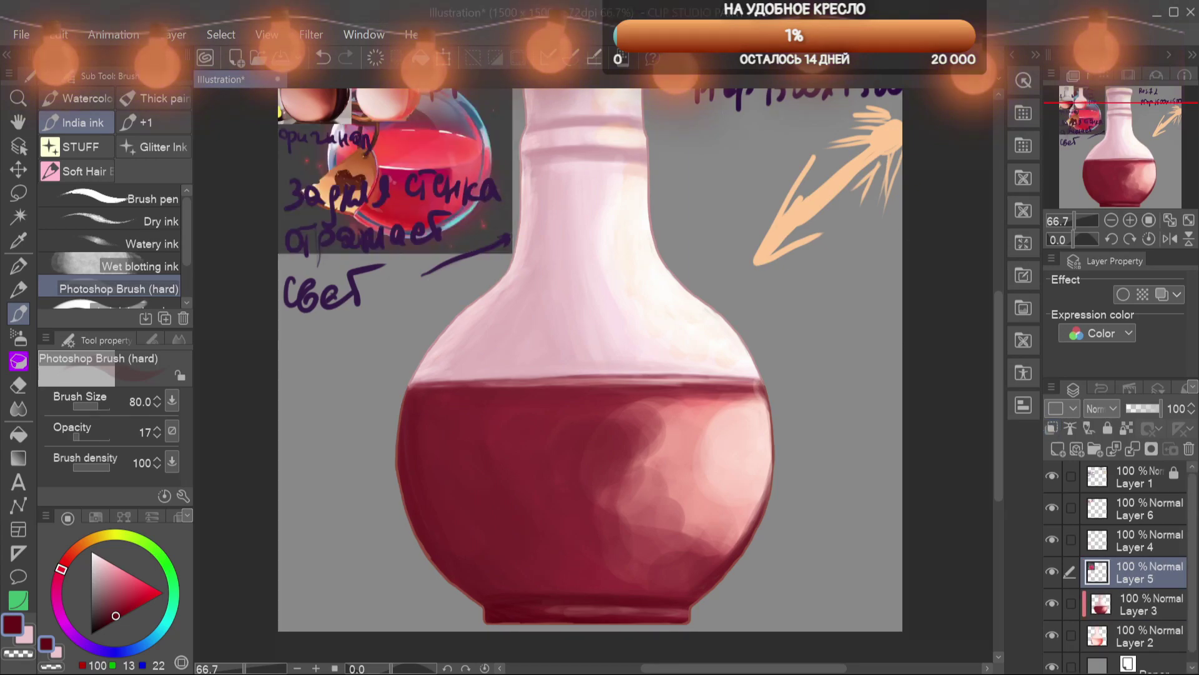
key(ctrl+v)
scroll(718, 284, up, 3)
scroll(809, 388, down, 5)
click(18, 170)
drag(493, 188, 790, 389)
click(1151, 613)
drag(522, 240, 623, 442)
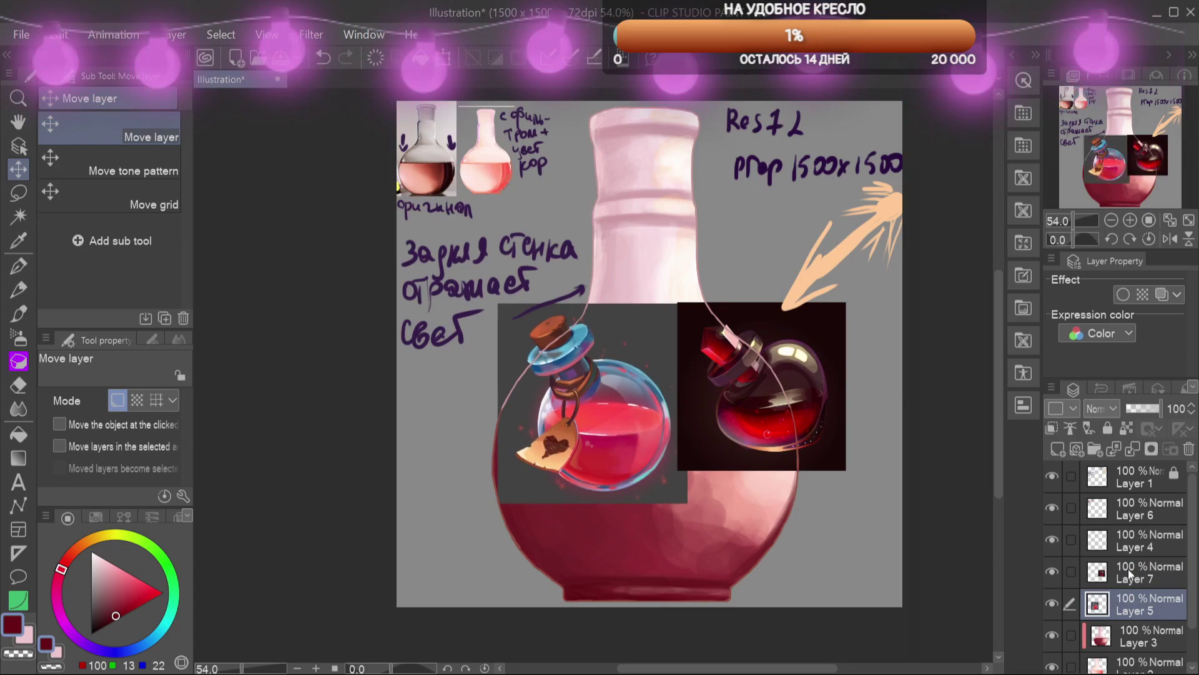
Move both potion image layers to the top of the layer stack and enlarge them together
ctrl+click(1131, 573)
drag(1131, 573, 1132, 495)
key(ctrl+t)
drag(498, 504, 368, 579)
drag(599, 431, 651, 428)
key(Return)
mouse_move(1142, 534)
mouse_down()
mouse_move(1132, 463)
mouse_move(1133, 552)
mouse_up()
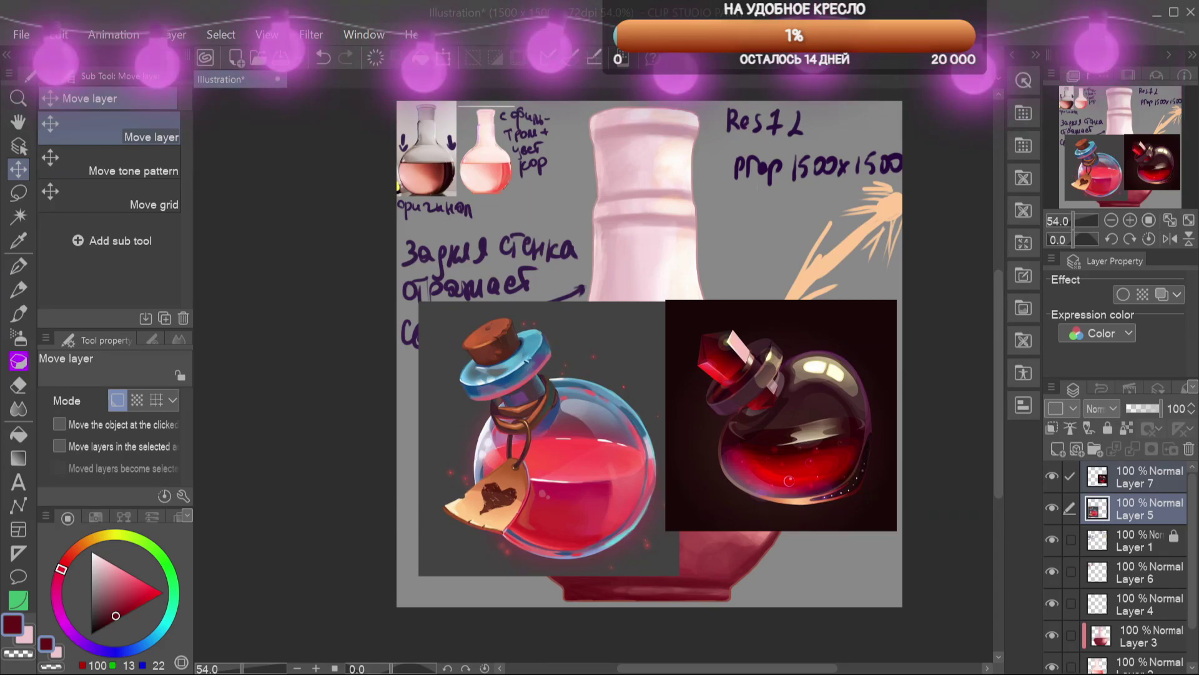
Return to the brush and merge the two potion image layers into one
key(b)
drag(1137, 168, 1141, 167)
key(shift+alt+e)
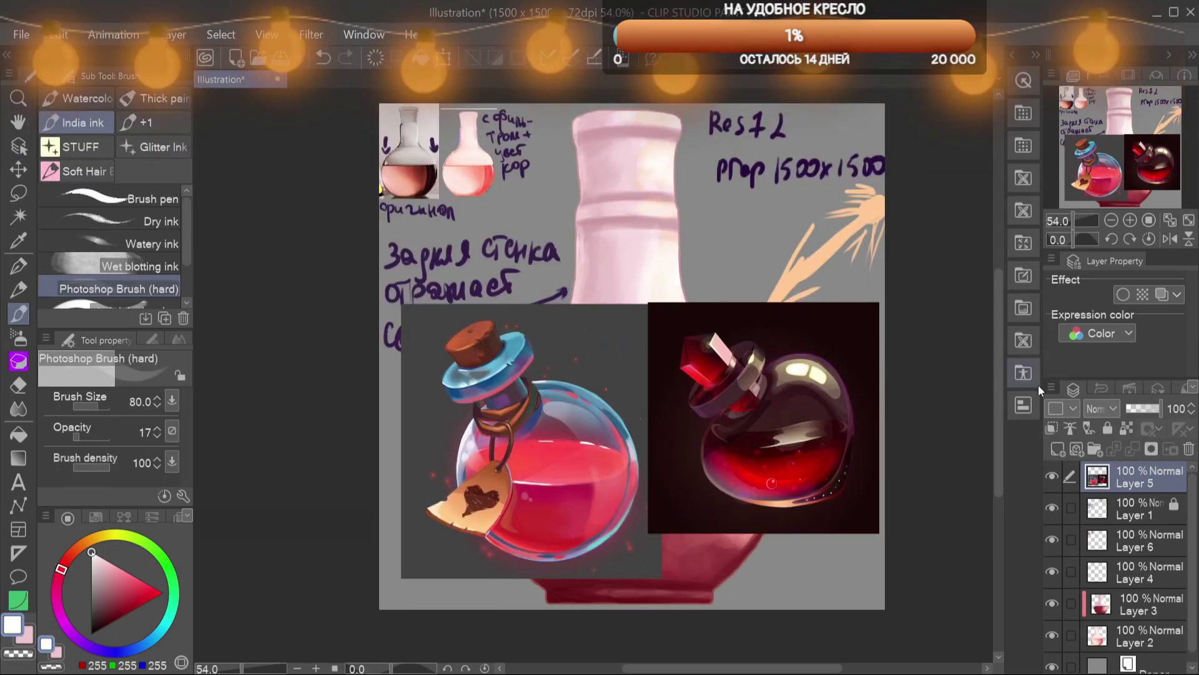
Annotate the dark potion in white with "Свет", an arrow and "Отражение света", using brush size 20 and opacity 100
scroll(829, 412, up, 1)
key(bracketleft)
key(bracketleft)
key(bracketleft)
key(bracketleft)
key(bracketleft)
key(bracketleft)
drag(785, 279, 790, 289)
click(108, 436)
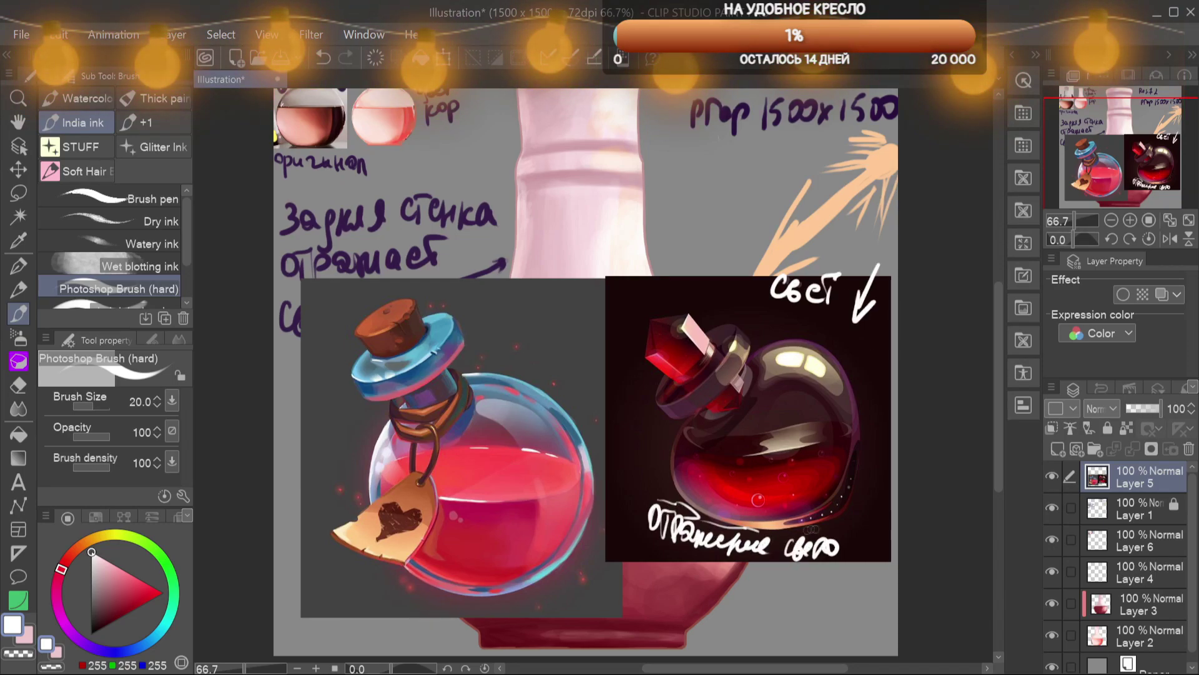
Sketch a white sun, arrow and rim arcs around the blue-rimmed potion, and delete the annotated reference layer
drag(306, 366, 304, 364)
drag(307, 352, 337, 324)
drag(311, 374, 341, 378)
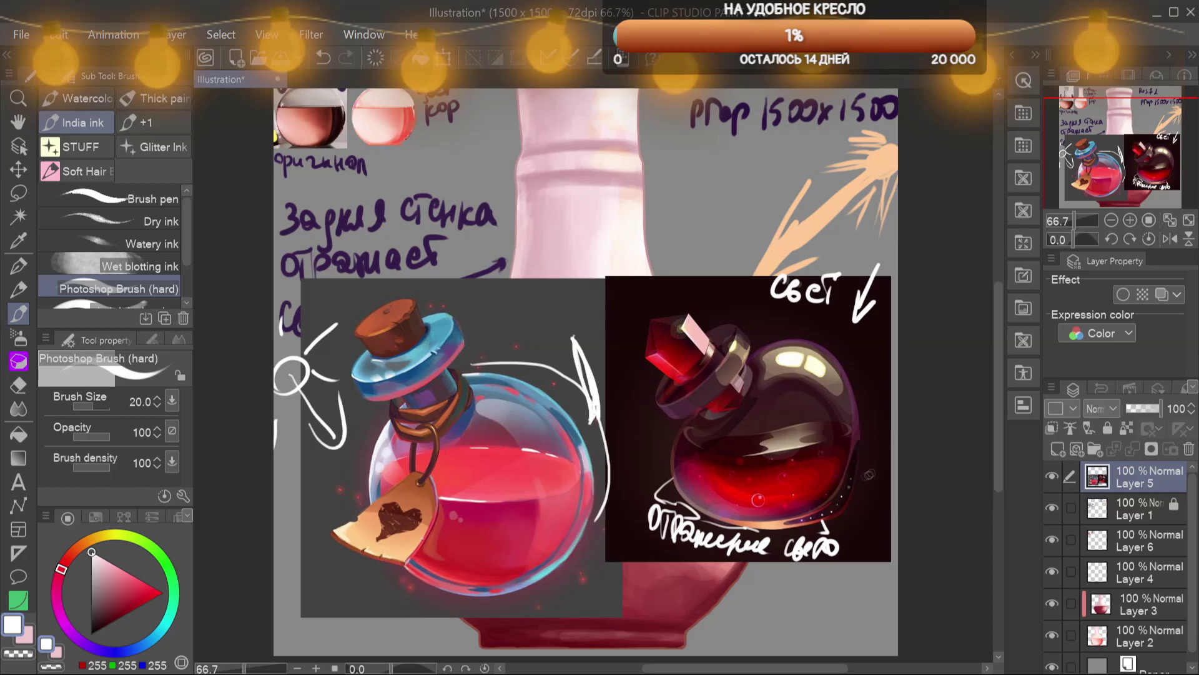
click(1189, 450)
Unlock Layer 1, sample the dark purple, and handwrite "Также на таких иконках (и вообще везде)" beside the flask with a curved line under it
mouse_move(1118, 164)
mouse_down()
mouse_move(1116, 144)
mouse_move(1104, 201)
mouse_move(1047, 185)
mouse_up()
click(1107, 429)
alt+click(792, 216)
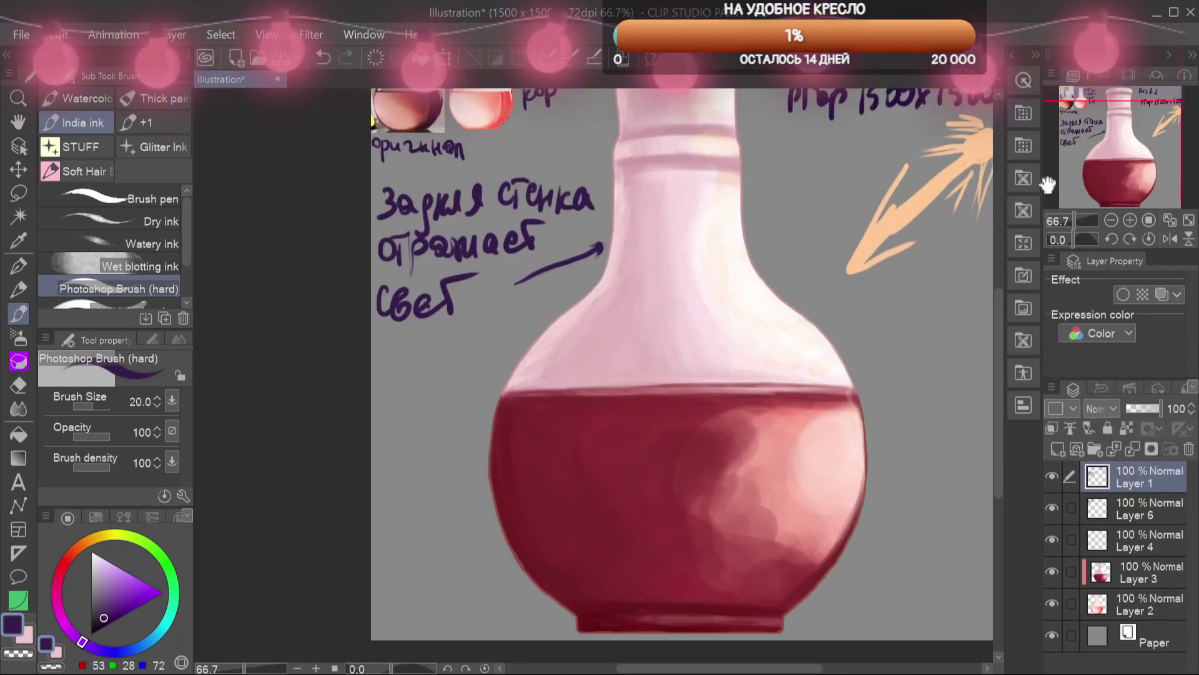
drag(923, 222, 713, 272)
drag(637, 334, 637, 354)
mouse_move(628, 335)
mouse_down()
mouse_move(647, 332)
mouse_move(659, 350)
mouse_up()
drag(663, 335, 663, 354)
drag(671, 336, 672, 353)
mouse_move(678, 333)
mouse_down()
mouse_move(679, 353)
mouse_move(692, 351)
mouse_up()
drag(708, 339, 705, 351)
drag(724, 331, 726, 347)
drag(661, 375, 744, 383)
mouse_move(661, 409)
mouse_down()
mouse_move(713, 426)
mouse_move(765, 419)
mouse_move(730, 262)
mouse_move(631, 331)
mouse_move(632, 365)
mouse_up()
scroll(687, 313, up, 2)
scroll(666, 281, down, 1)
mouse_move(643, 339)
mouse_down()
mouse_move(643, 363)
mouse_move(798, 350)
mouse_up()
mouse_move(662, 378)
mouse_down()
mouse_move(663, 405)
mouse_move(765, 397)
mouse_up()
drag(803, 348, 641, 448)
Continue the purple note with "Делают блики и „холодную тень“" beside the lower part of the flask
drag(630, 345, 667, 459)
drag(634, 470, 636, 501)
drag(655, 492, 669, 500)
drag(670, 502, 725, 490)
drag(727, 481, 743, 465)
scroll(737, 474, down, 3)
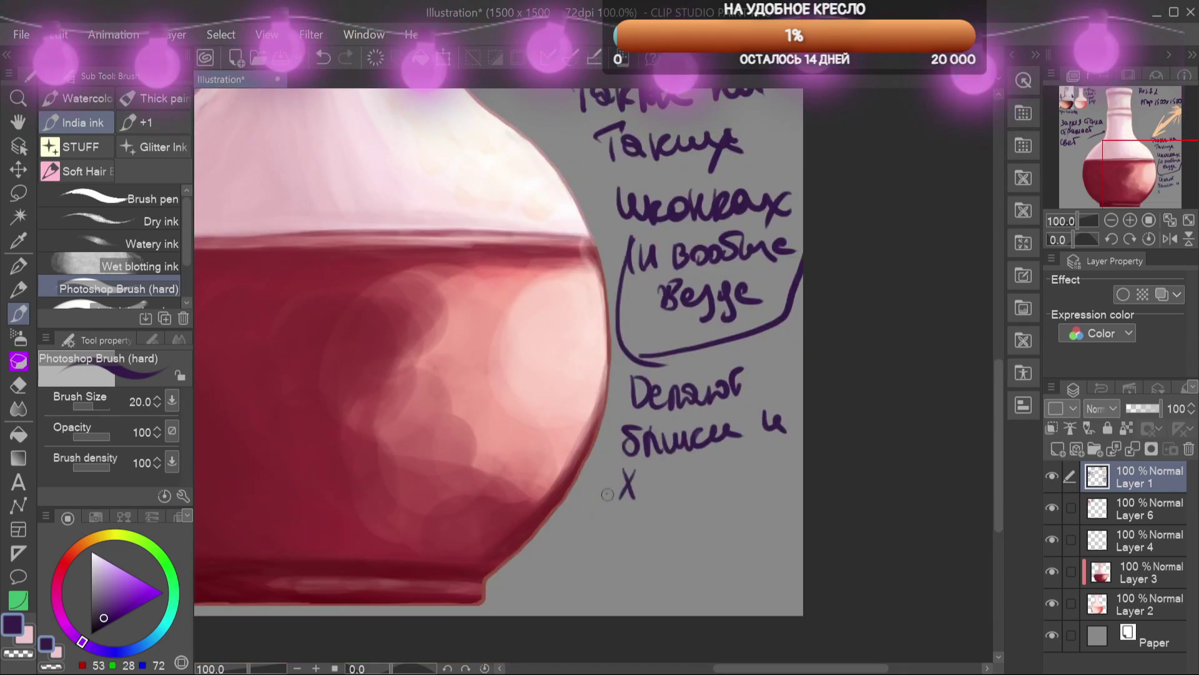
drag(667, 536, 691, 542)
drag(701, 515, 700, 545)
drag(730, 508, 730, 521)
drag(737, 508, 737, 521)
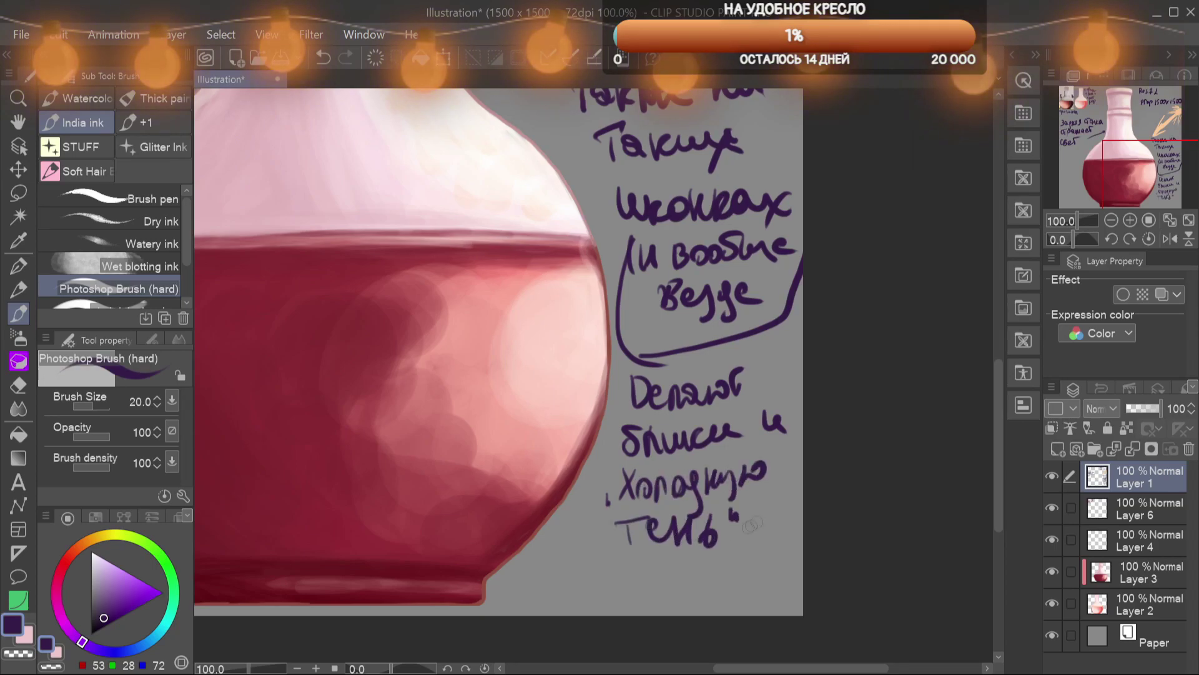
scroll(804, 481, down, 2)
key(ctrl+c)
key(ctrl+v)
click(1189, 449)
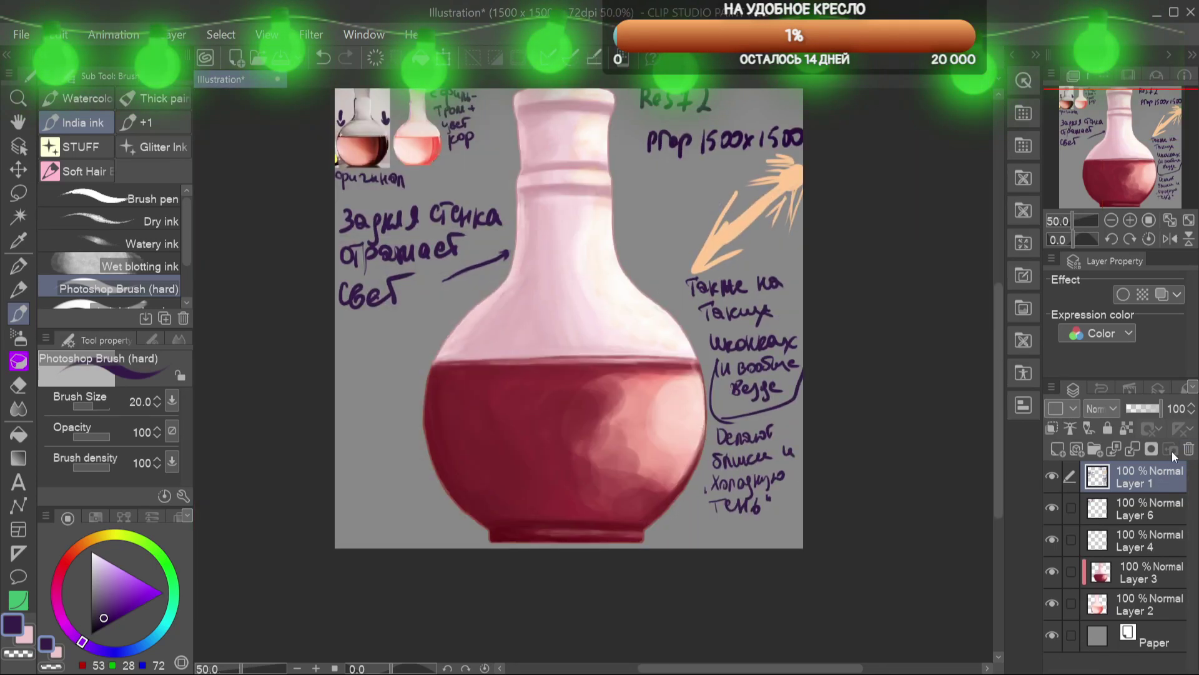
key(ctrl+t)
drag(383, 156, 426, 230)
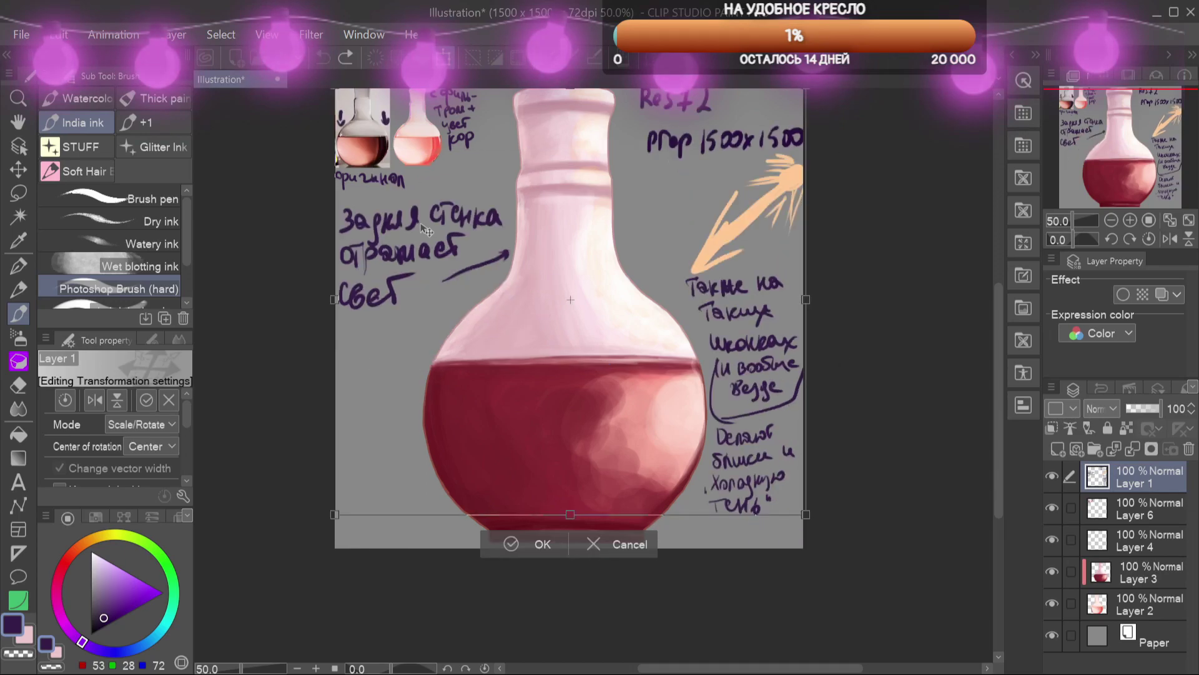
key(Escape)
Paste the dark potion image above Layer 4 and transform it to sit over the middle of the flask
click(1123, 544)
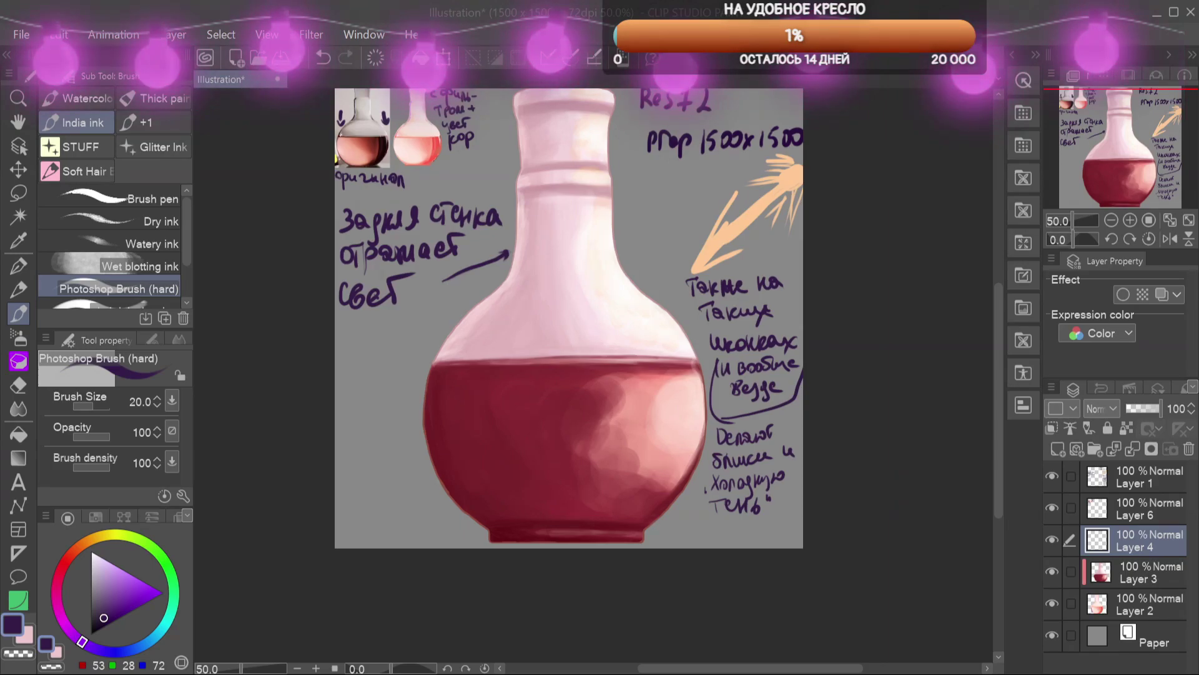
scroll(306, 372, up, 1)
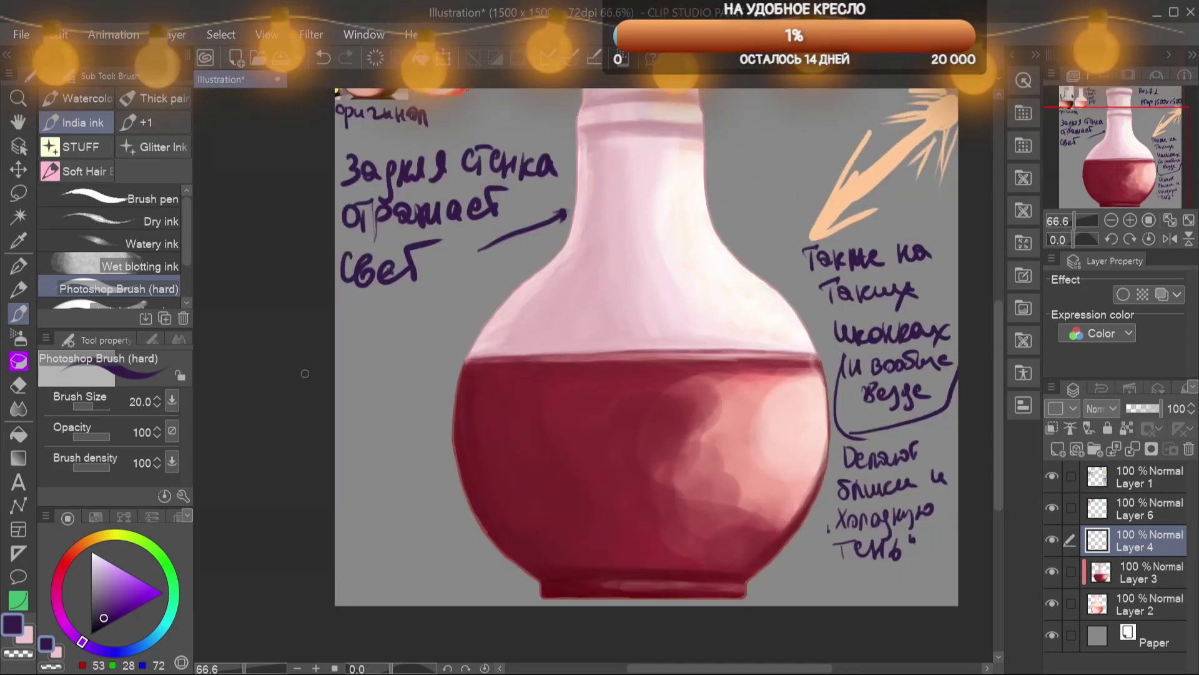
drag(306, 373, 343, 573)
key(ctrl+v)
key(ctrl+t)
drag(493, 349, 675, 624)
drag(675, 624, 598, 356)
key(Return)
scroll(603, 388, up, 1)
Circle the potion's shadow-side edge, annotate it in purple as a blue or violet reflection, light or shadow, and delete that layer
drag(480, 293, 442, 316)
mouse_move(385, 405)
mouse_down()
mouse_move(413, 404)
mouse_move(454, 414)
mouse_move(486, 394)
mouse_move(558, 407)
mouse_move(624, 399)
mouse_move(644, 434)
mouse_move(809, 414)
mouse_move(897, 460)
mouse_up()
mouse_move(446, 484)
mouse_down()
mouse_move(496, 501)
mouse_move(494, 487)
mouse_move(568, 469)
mouse_move(649, 510)
mouse_move(710, 491)
mouse_move(767, 520)
mouse_move(362, 555)
mouse_move(443, 555)
mouse_move(503, 579)
mouse_move(695, 564)
mouse_move(806, 593)
mouse_up()
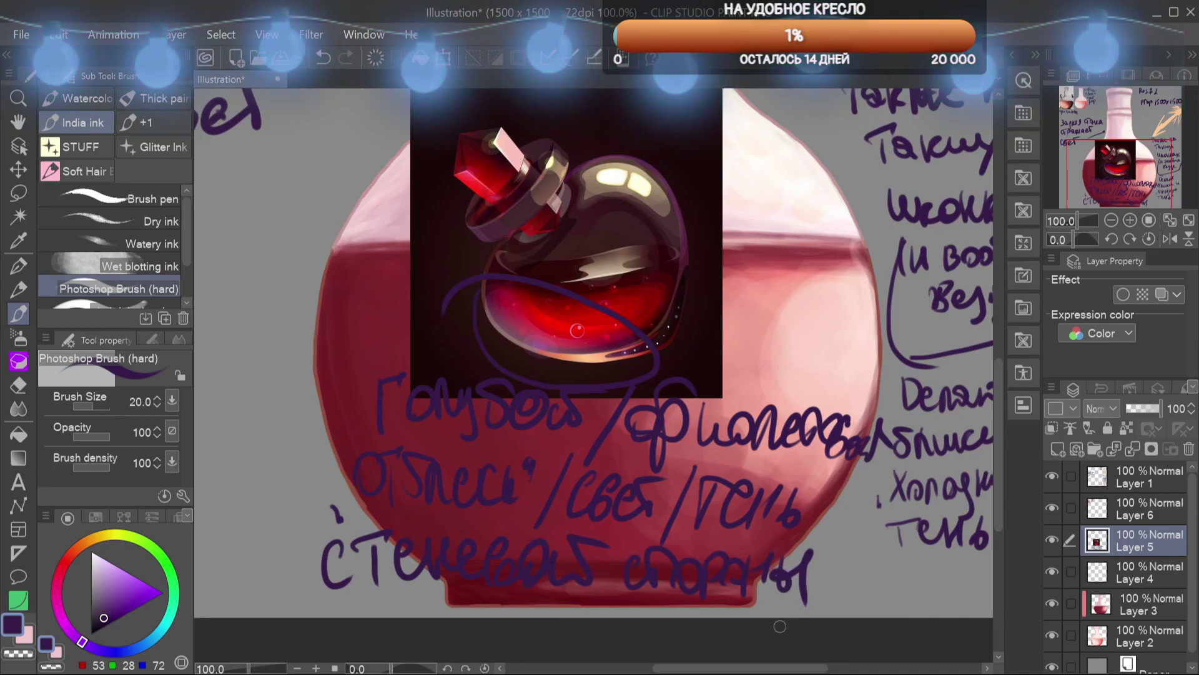
click(1188, 448)
Write white notes over the red liquid on temporary layers, including one beginning "Зато у меня", and delete those layers
click(1057, 448)
drag(98, 565, 90, 550)
mouse_move(342, 443)
mouse_down()
mouse_move(343, 329)
mouse_move(481, 328)
mouse_move(600, 375)
mouse_move(756, 350)
mouse_move(409, 466)
mouse_move(572, 475)
mouse_move(825, 441)
mouse_move(468, 569)
mouse_move(625, 543)
mouse_move(694, 544)
mouse_move(774, 566)
mouse_up()
click(1188, 448)
click(1058, 448)
mouse_move(380, 309)
mouse_down()
mouse_move(404, 283)
mouse_move(714, 271)
mouse_move(363, 372)
mouse_move(491, 351)
mouse_move(589, 367)
mouse_move(683, 341)
mouse_move(410, 434)
mouse_move(449, 394)
mouse_move(593, 428)
mouse_up()
drag(607, 403, 611, 440)
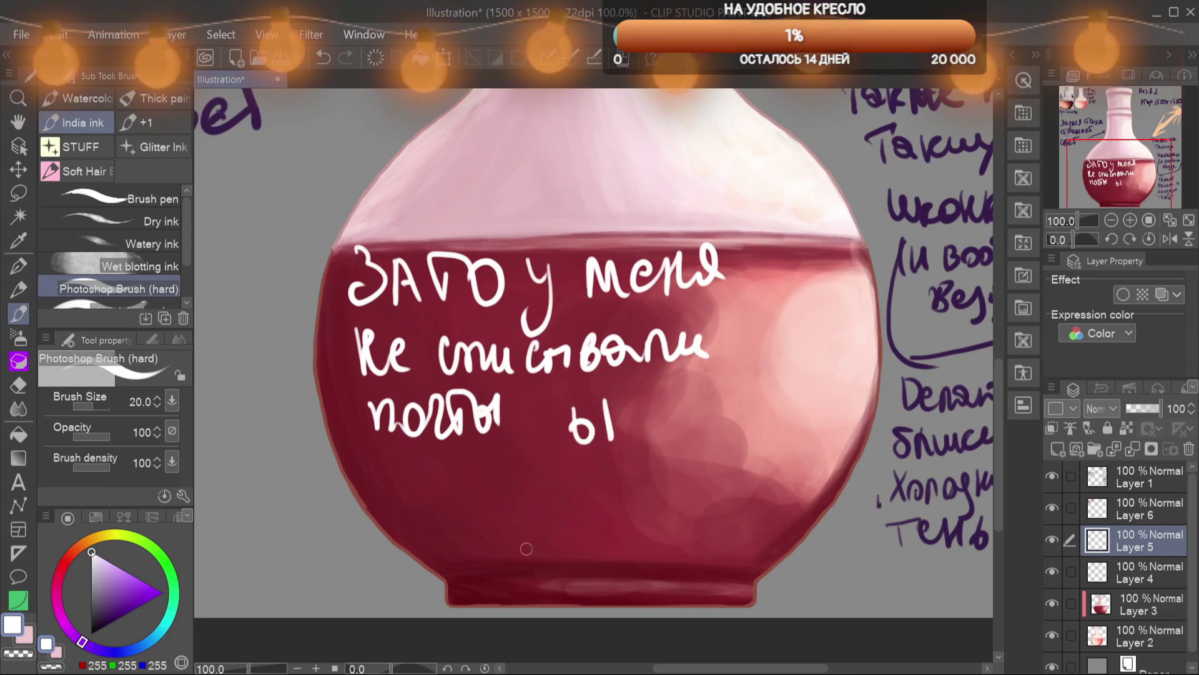
drag(524, 401, 539, 451)
drag(540, 401, 517, 464)
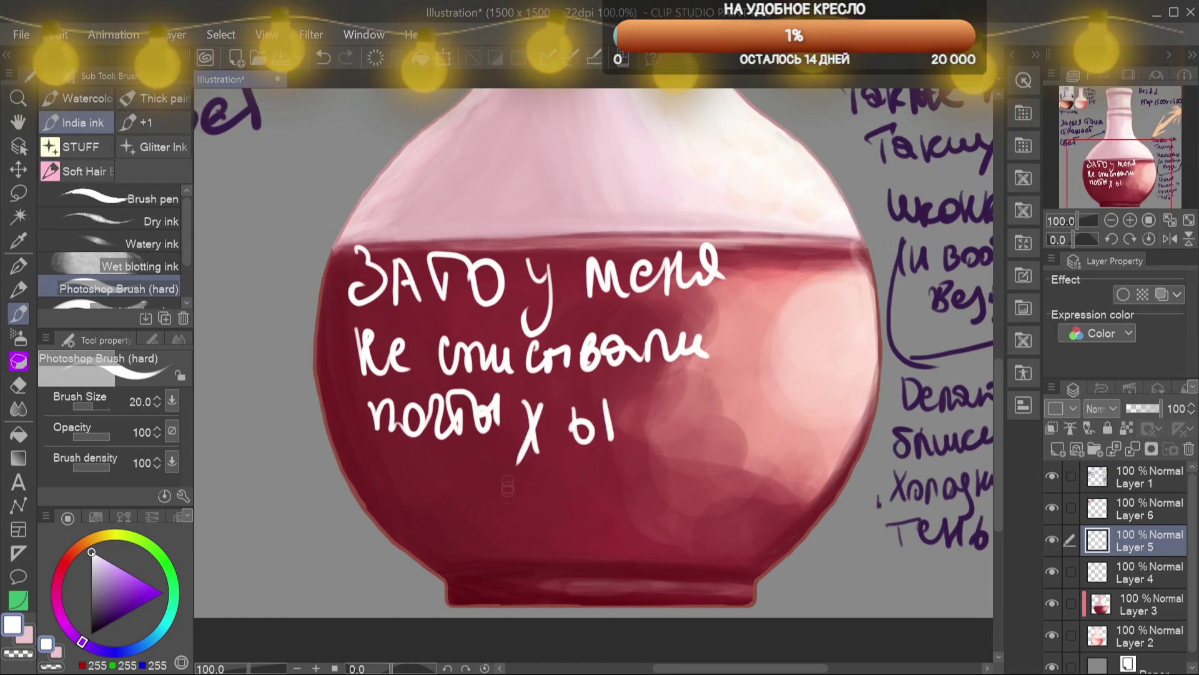
click(1189, 449)
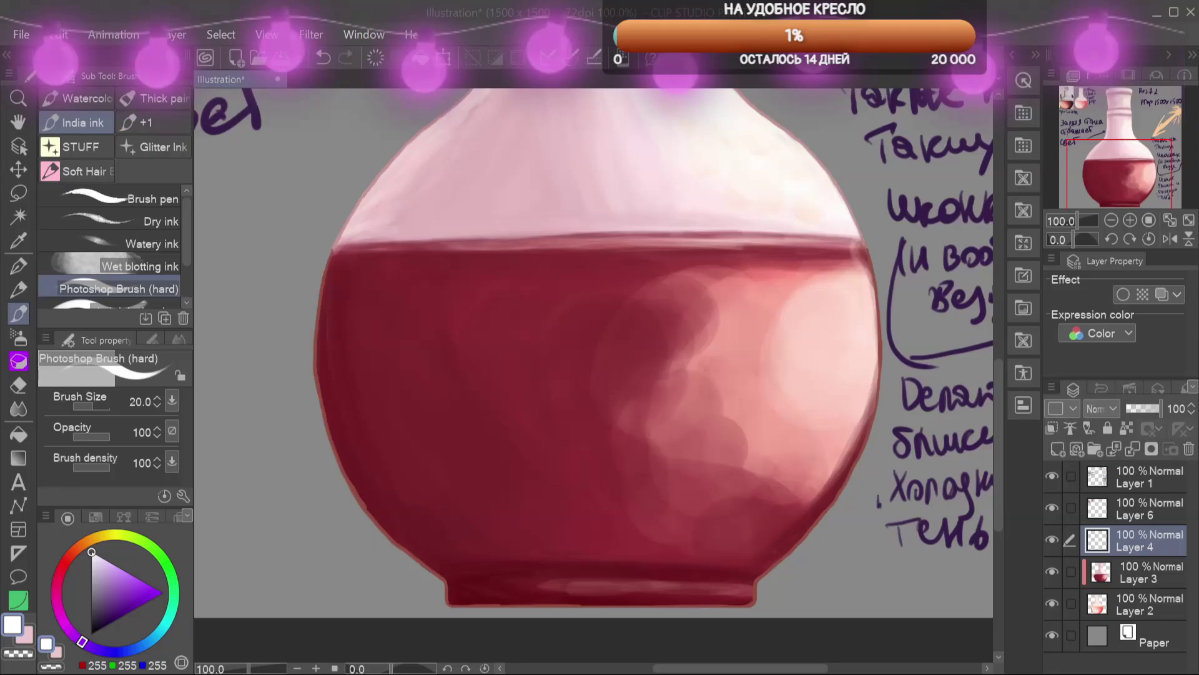
Add a new layer above Layer 3 and clip it to the layer below
drag(1124, 163, 1120, 136)
scroll(1124, 147, down, 2)
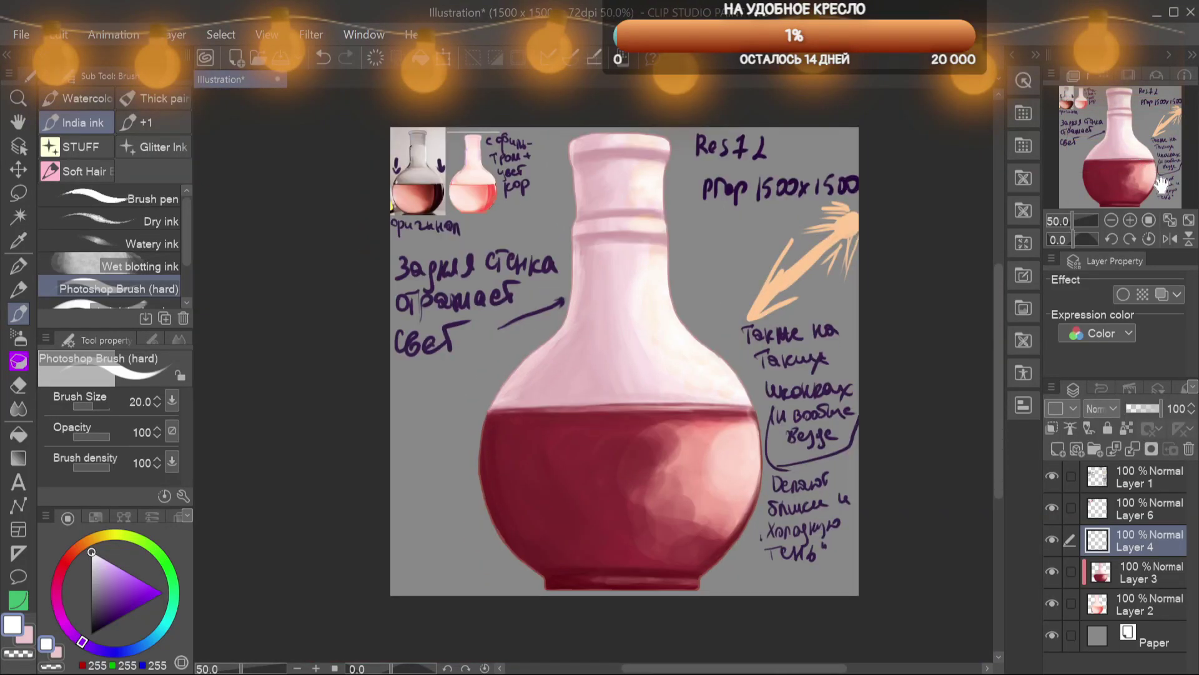
click(1111, 572)
click(1056, 449)
click(1051, 428)
drag(1122, 189, 1134, 193)
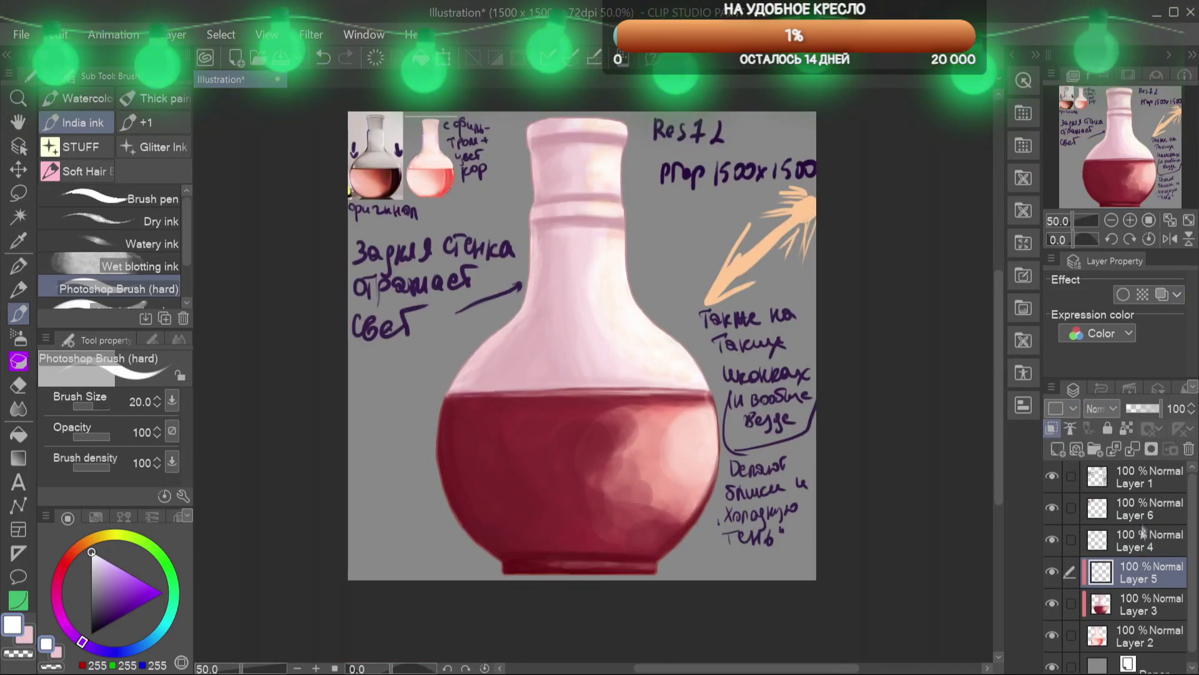
Lock Layer 4's transparent pixels and darken the liquid's outline with dark red (82, 0, 9), using brush size 50 and opacity 50
click(1143, 537)
click(1126, 428)
alt+click(440, 452)
click(114, 620)
key(bracketright)
key(bracketright)
key(bracketright)
key(bracketright)
drag(443, 409, 438, 452)
click(91, 436)
mouse_move(445, 407)
mouse_down()
mouse_move(455, 494)
mouse_move(472, 522)
mouse_up()
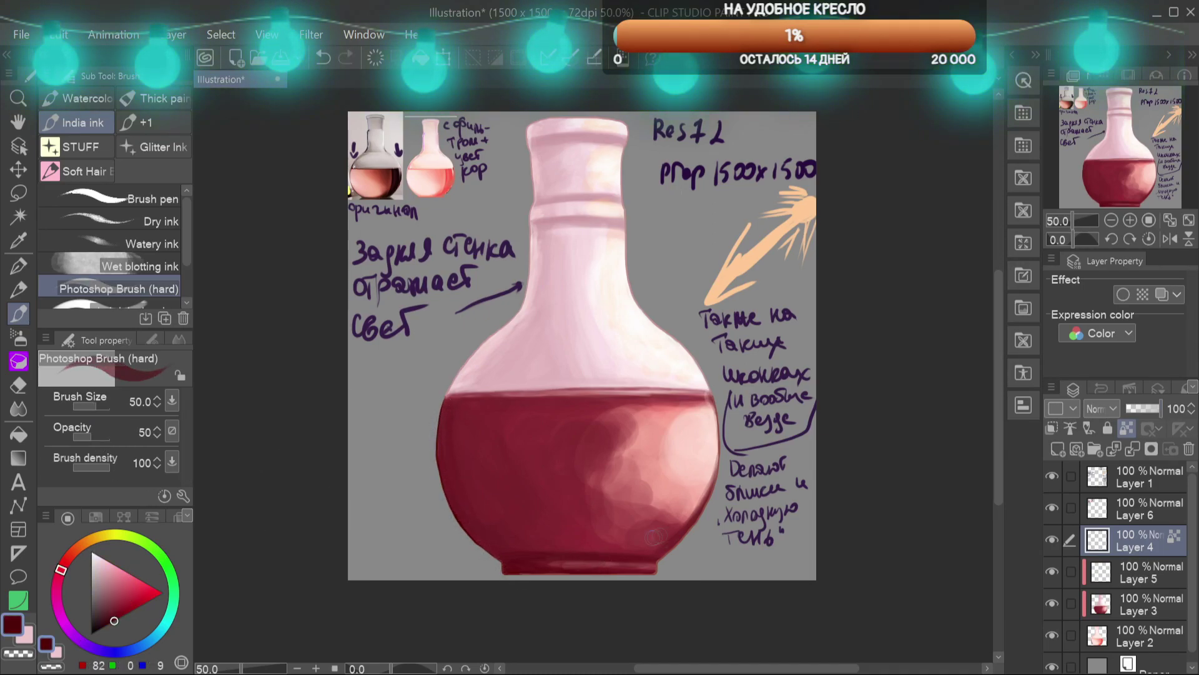
drag(715, 425, 692, 526)
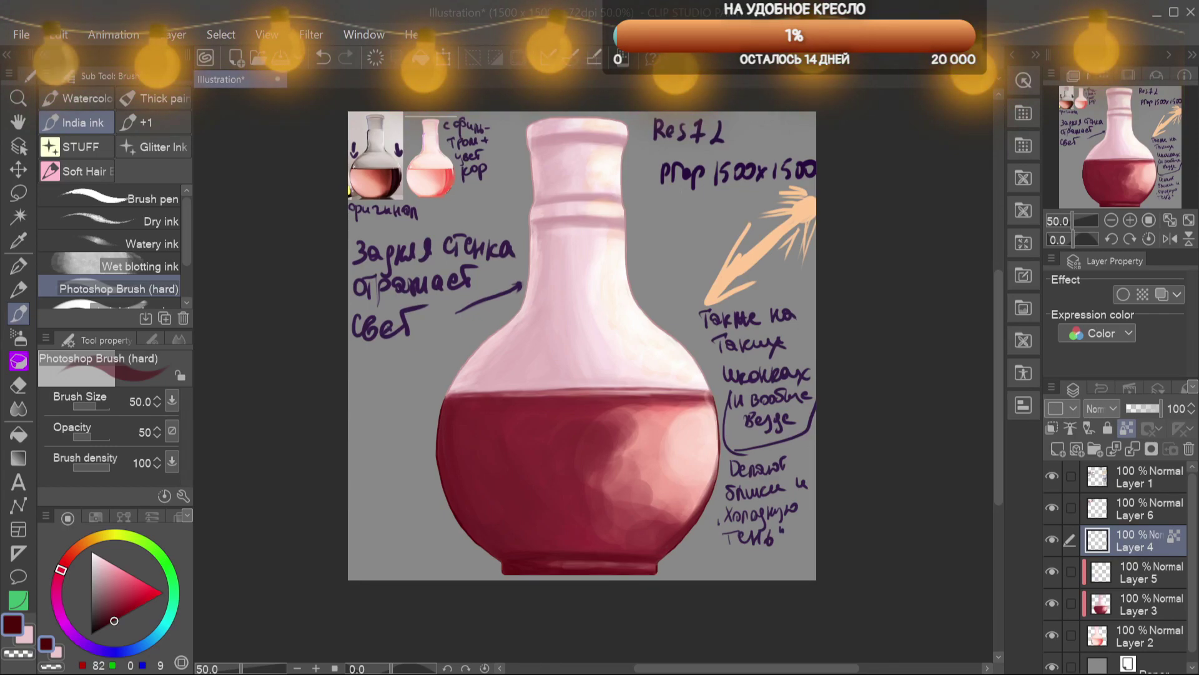
Recolour the outline of the glass neck and shoulders with pinks and off-white sampled from the flask
alt+click(559, 212)
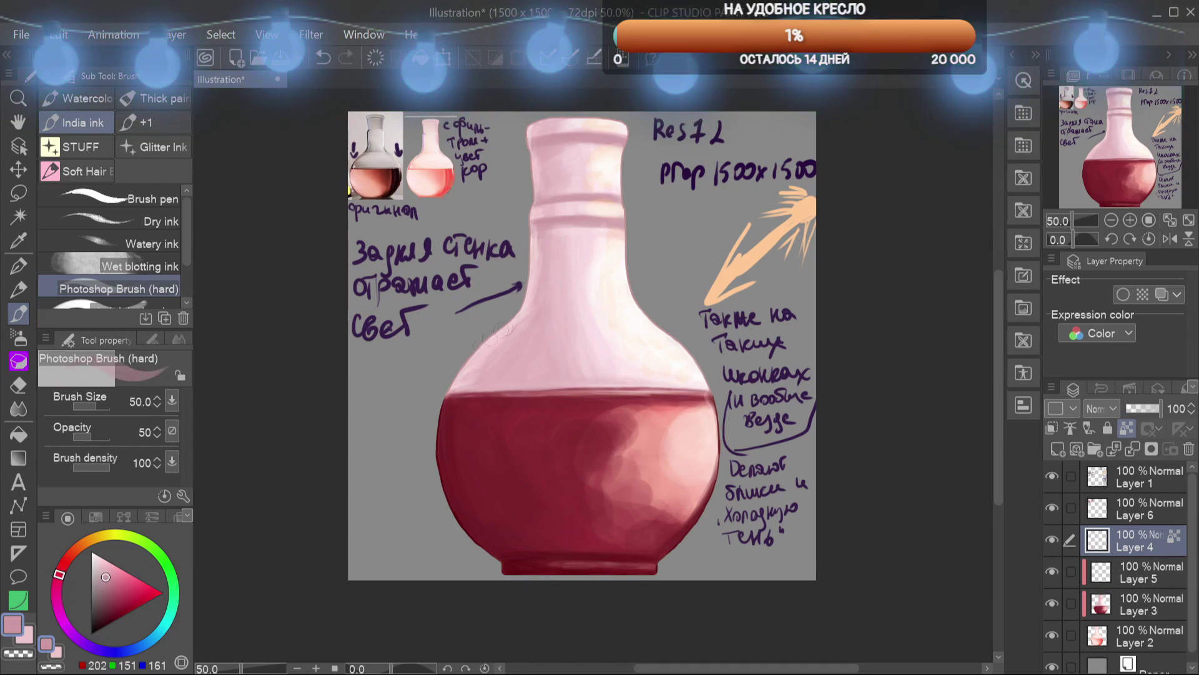
alt+click(478, 345)
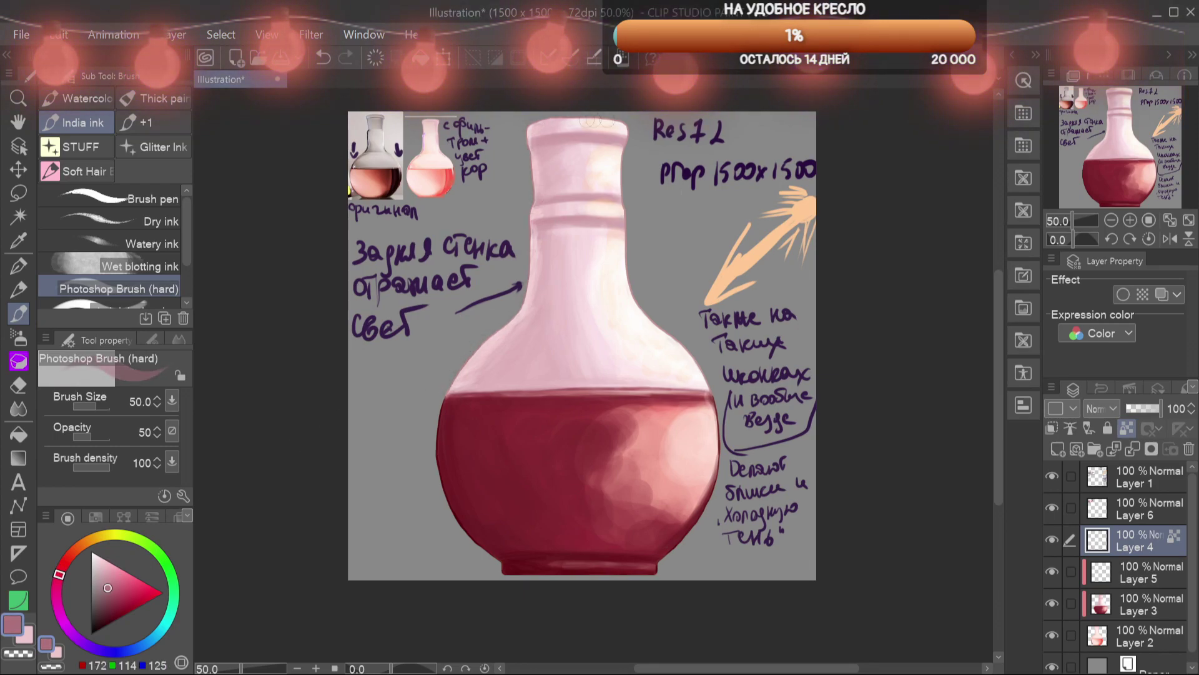
alt+click(643, 289)
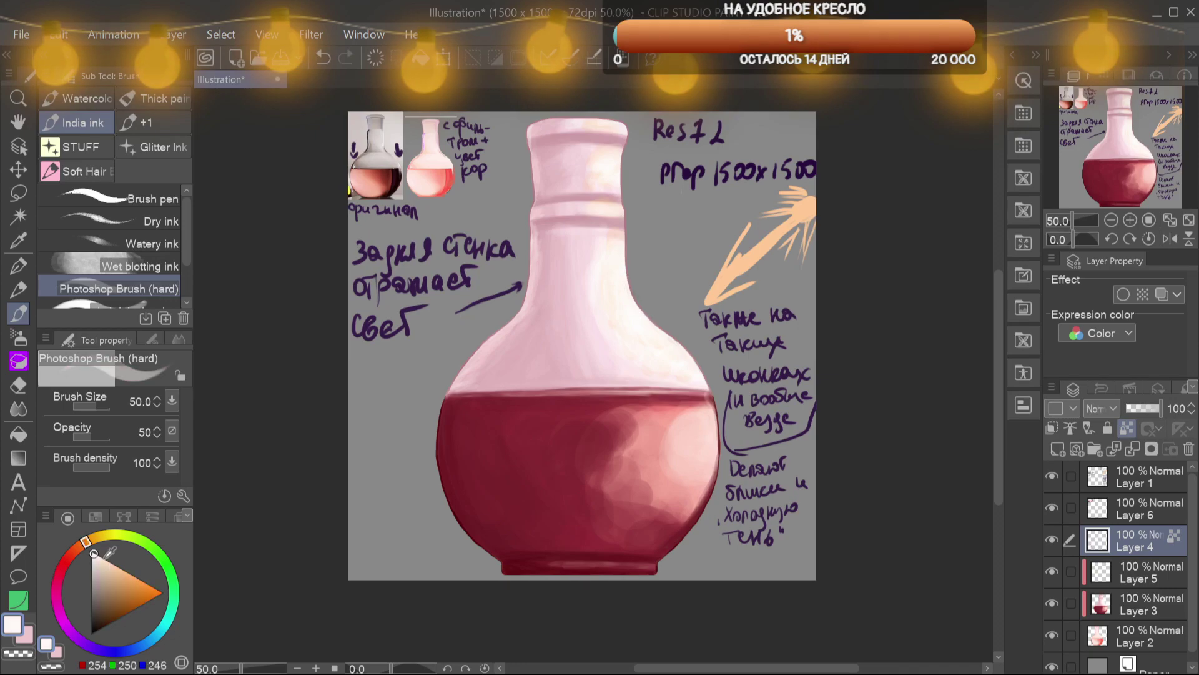
alt+click(572, 117)
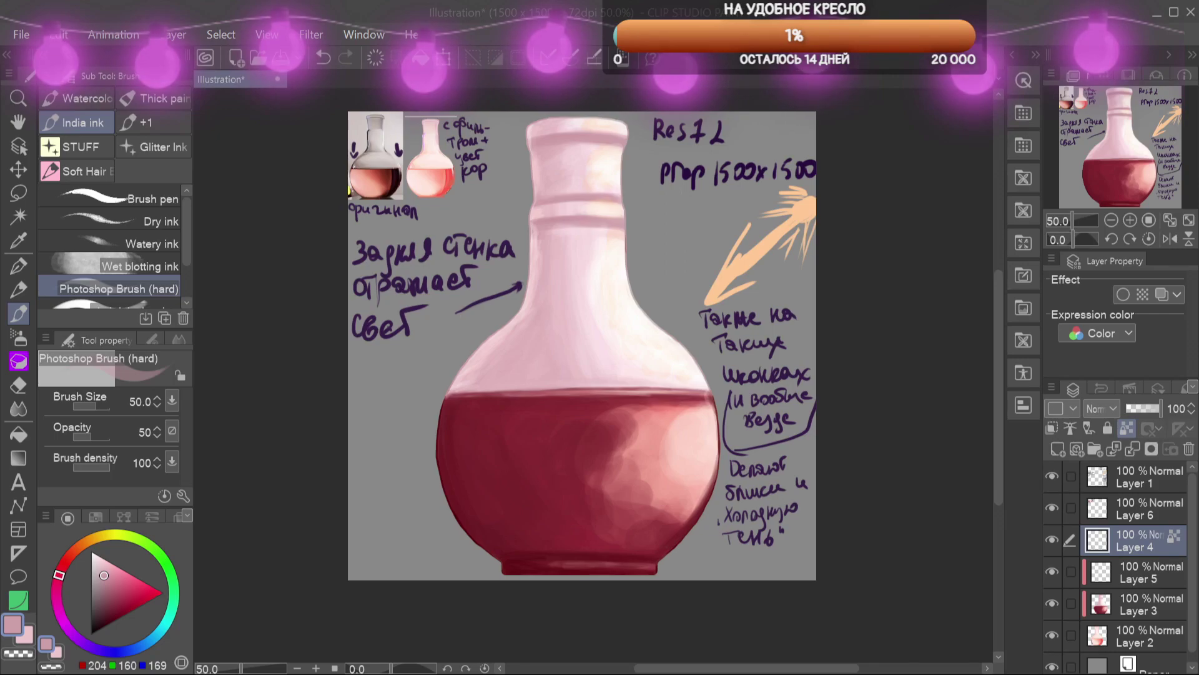
Select the clipped Layer 5 and set the brush colour to light blue (43, 183, 255)
click(1147, 573)
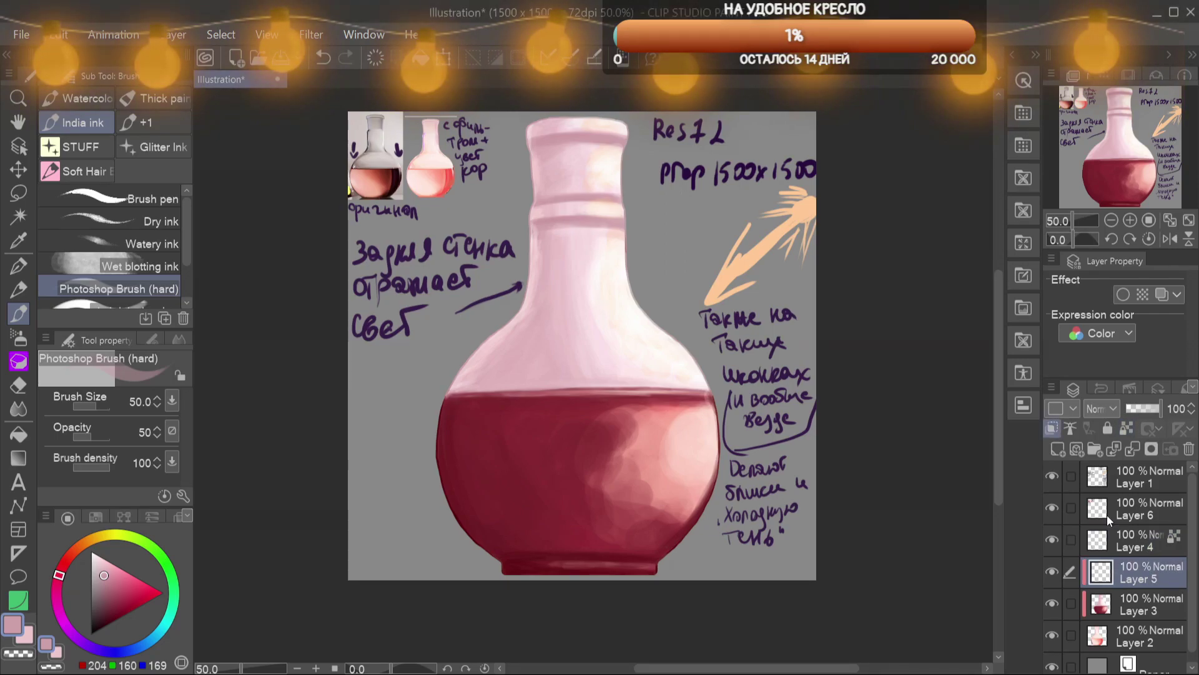
drag(166, 621, 147, 642)
click(150, 586)
click(153, 638)
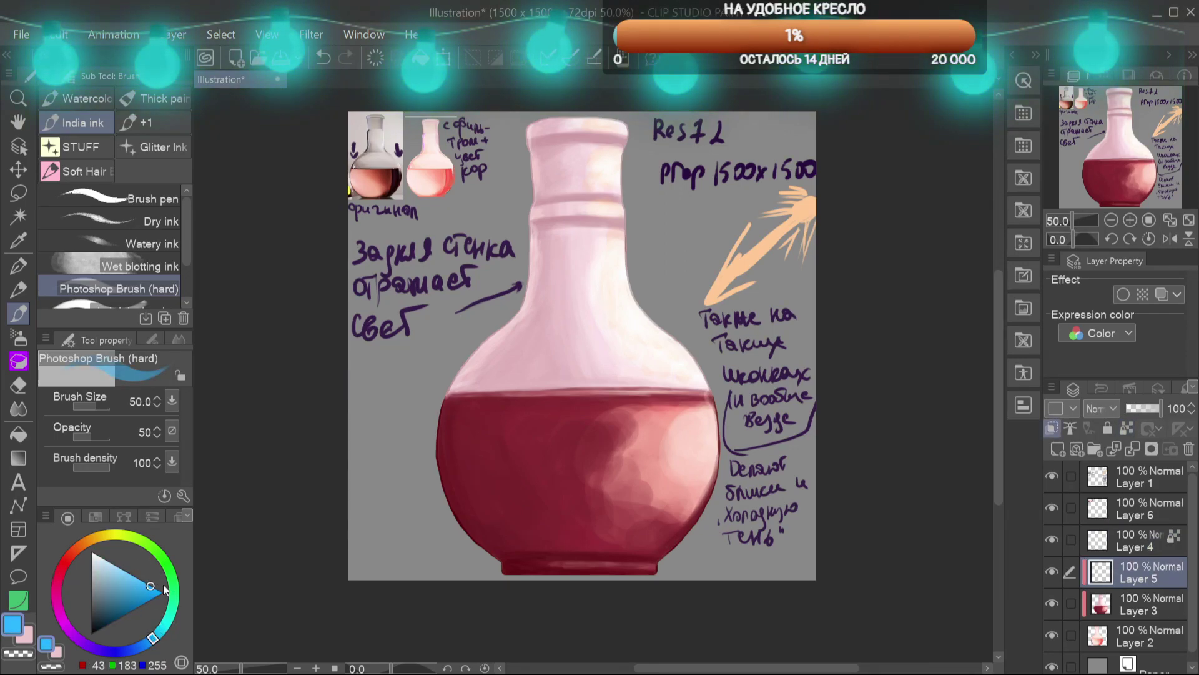
Try a light-blue rim stroke along the liquid's left edge with different blending modes, and delete the layer
drag(1160, 159, 1157, 176)
scroll(517, 370, up, 2)
mouse_move(390, 306)
mouse_down()
mouse_move(382, 451)
mouse_move(469, 594)
mouse_up()
click(1102, 409)
click(1109, 431)
key(ctrl+z)
key(ctrl+z)
click(1111, 408)
click(1112, 257)
click(1189, 449)
Paint a light-blue strip down the liquid's left edge to the base on a new clipped Add (Glow) layer at brush opacity 50
click(1057, 449)
click(1102, 408)
click(1111, 257)
click(1052, 431)
mouse_move(386, 303)
mouse_down()
mouse_move(377, 419)
mouse_move(503, 619)
mouse_up()
click(1120, 181)
drag(458, 564, 457, 579)
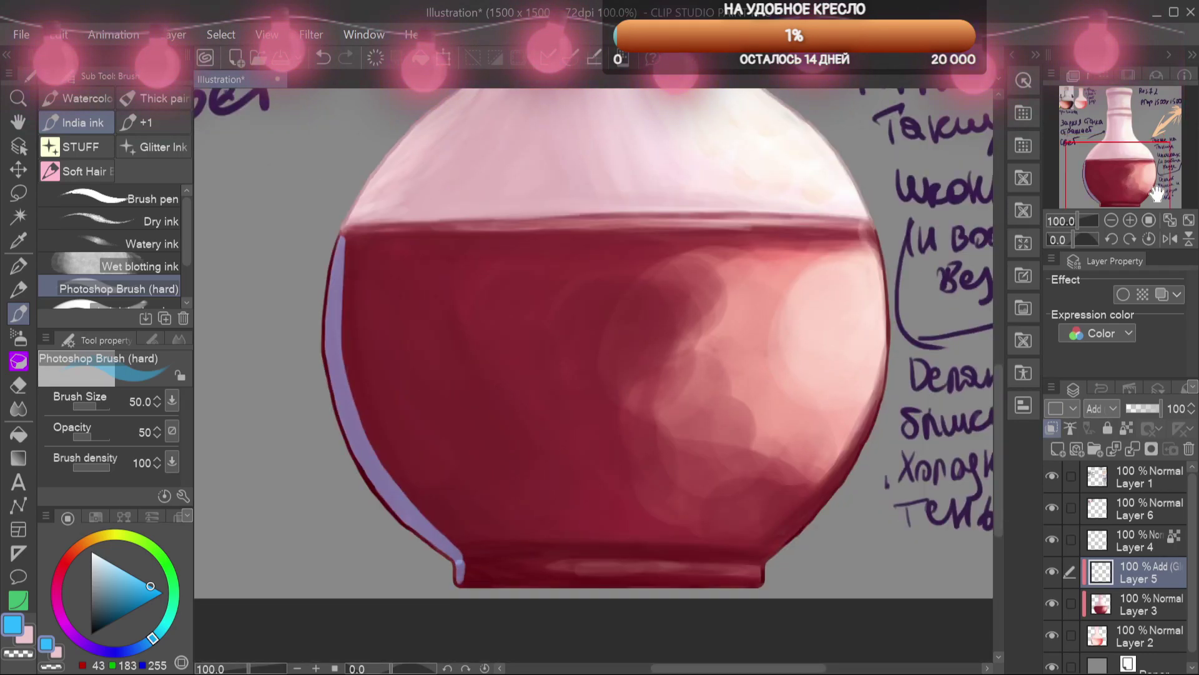
Lower the brush opacity to 19 and replace the strip's layer with a fresh clipped layer in Add (Glow) mode
click(80, 438)
click(1188, 449)
click(1058, 449)
click(1052, 429)
click(1102, 408)
click(1120, 262)
Paint a faint light-blue rim reflection down the left side of the liquid, the glass shoulder and the neck
mouse_move(336, 240)
mouse_down()
mouse_move(327, 281)
mouse_move(474, 602)
mouse_up()
key(ctrl+z)
mouse_move(333, 241)
mouse_down()
mouse_move(351, 427)
mouse_move(462, 615)
mouse_up()
drag(1091, 123, 1106, 135)
mouse_move(718, 284)
mouse_down()
mouse_move(673, 477)
mouse_move(553, 618)
mouse_up()
drag(1098, 133, 1107, 113)
drag(653, 226, 659, 448)
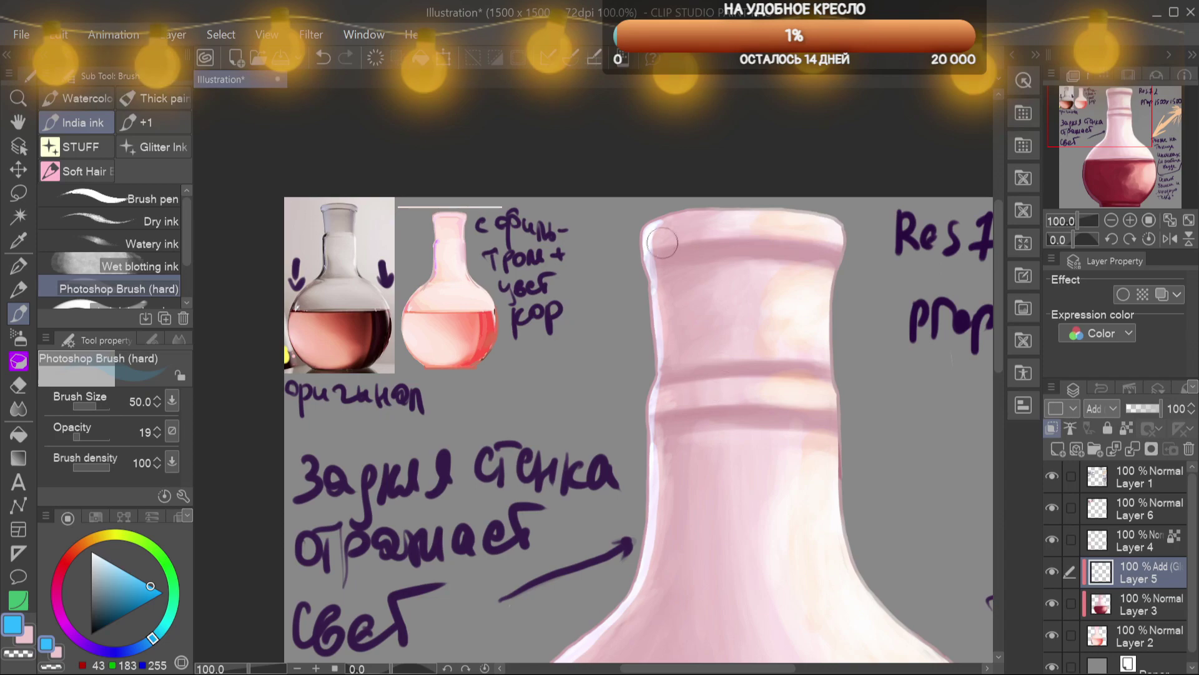
Set the brush opacity to 15, add blue touches near the neck rings and shoulder, and switch to the Blend tool
click(78, 437)
drag(685, 398, 673, 416)
drag(1108, 152, 1107, 149)
mouse_move(586, 347)
mouse_down()
mouse_move(524, 390)
mouse_move(575, 320)
mouse_up()
key(j)
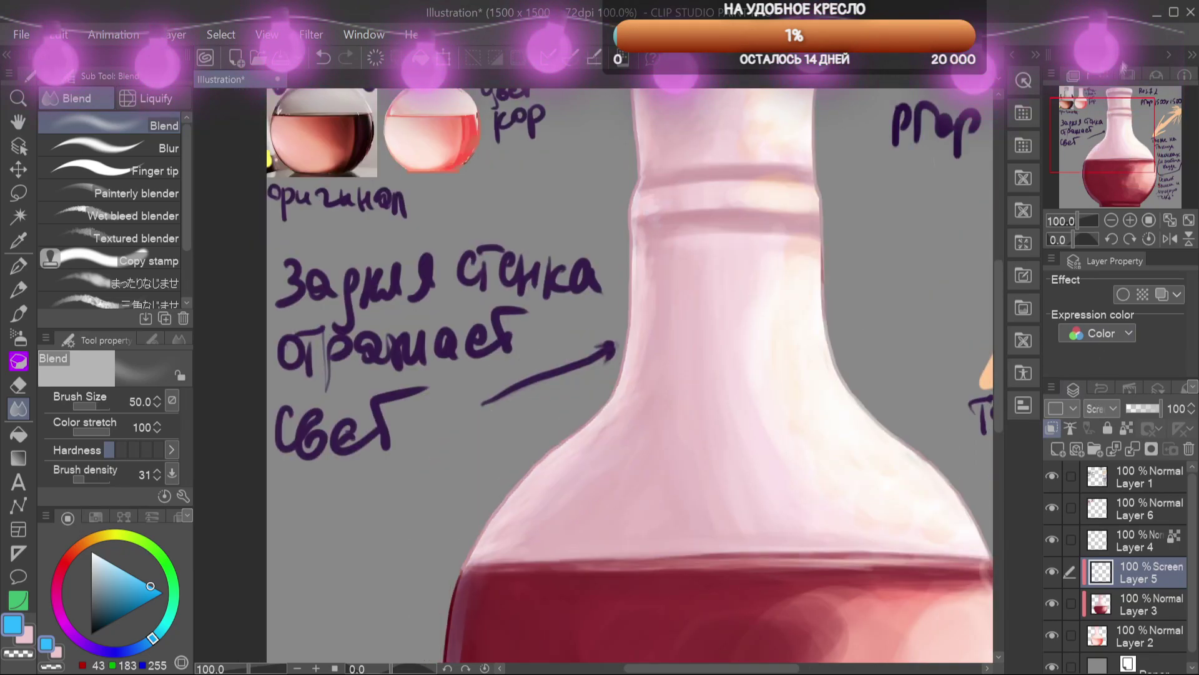
Try the Overlay, Add (Glow) and Multiply blending modes on Layer 5's blue reflections
click(1098, 438)
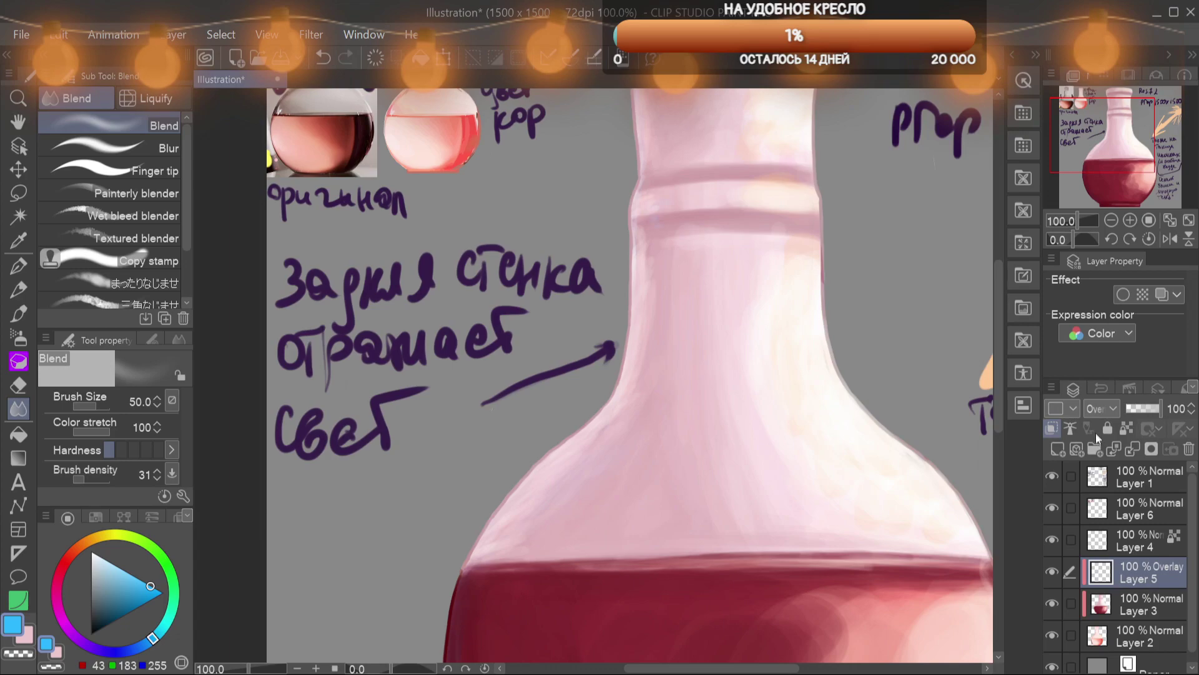
click(1100, 409)
click(1131, 242)
click(1098, 407)
click(1135, 261)
key(ctrl+u)
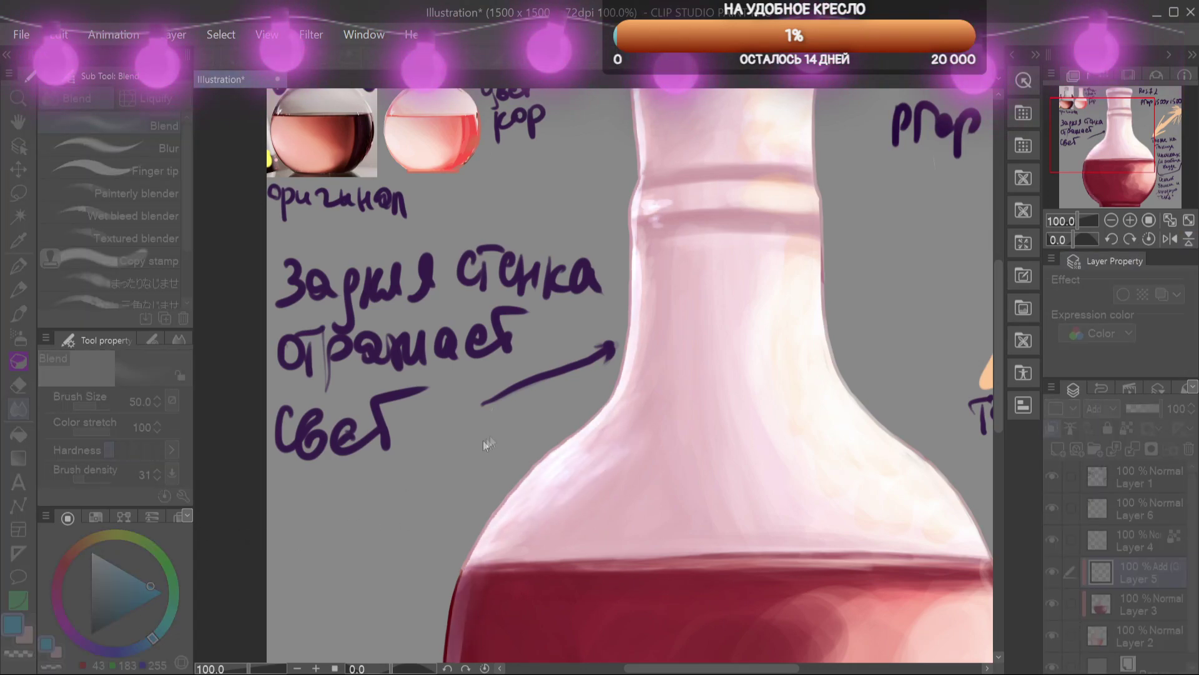
key(Escape)
click(1100, 409)
click(1163, 70)
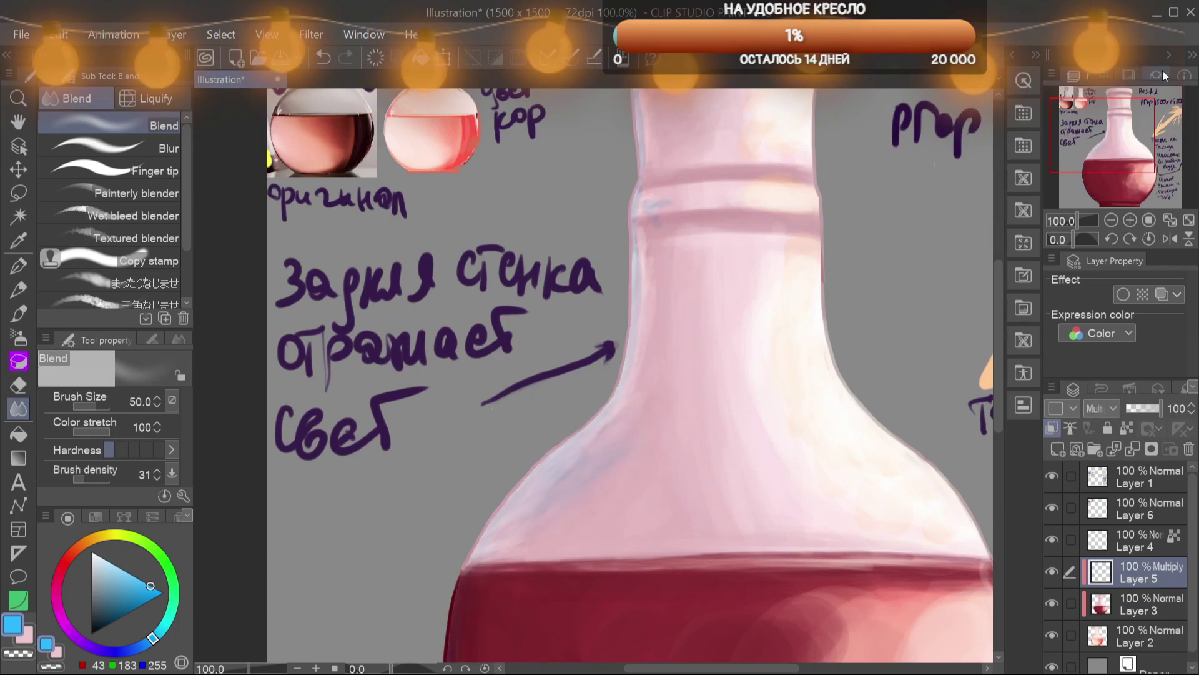
key(ctrl+minus)
key(ctrl+minus)
key(ctrl+u)
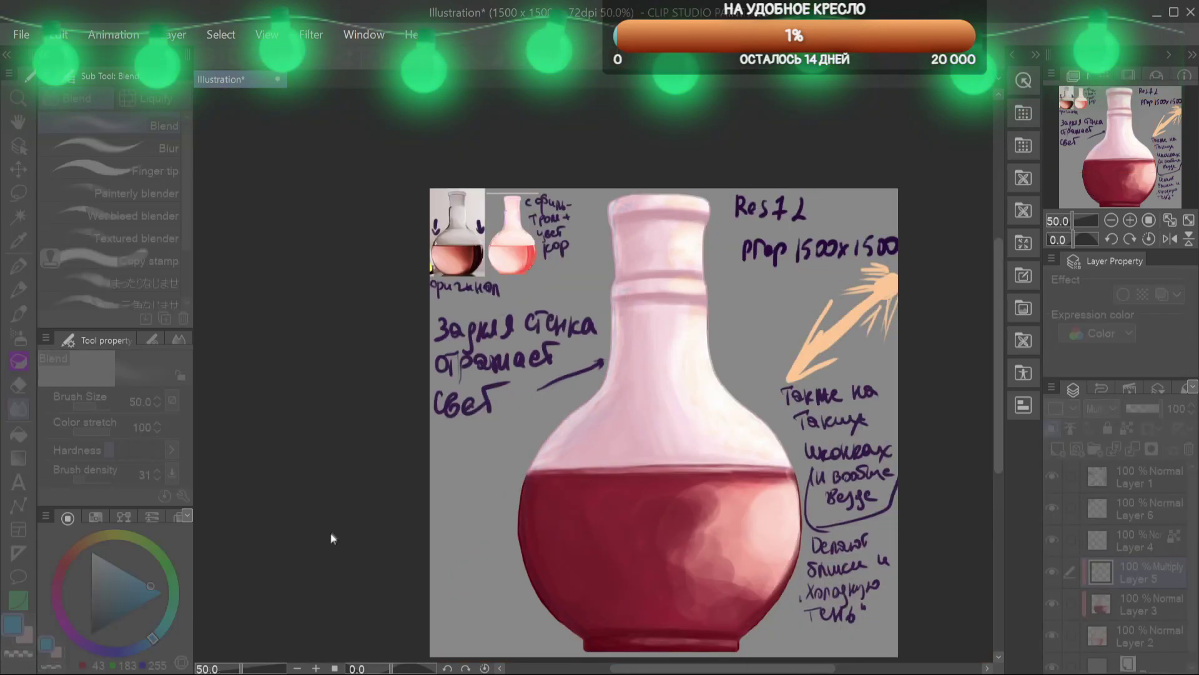
key(Escape)
Set Layer 5's blending mode to Add (Glow)
click(1149, 31)
mouse_move(1161, 408)
mouse_down()
mouse_move(1130, 408)
mouse_move(1163, 409)
mouse_up()
click(1101, 409)
click(1184, 335)
Paint a deeper blue (0, 112, 255) reflection along the flask's left shoulder and rim at brush opacity 15
key(ctrl+plus)
click(162, 592)
key(b)
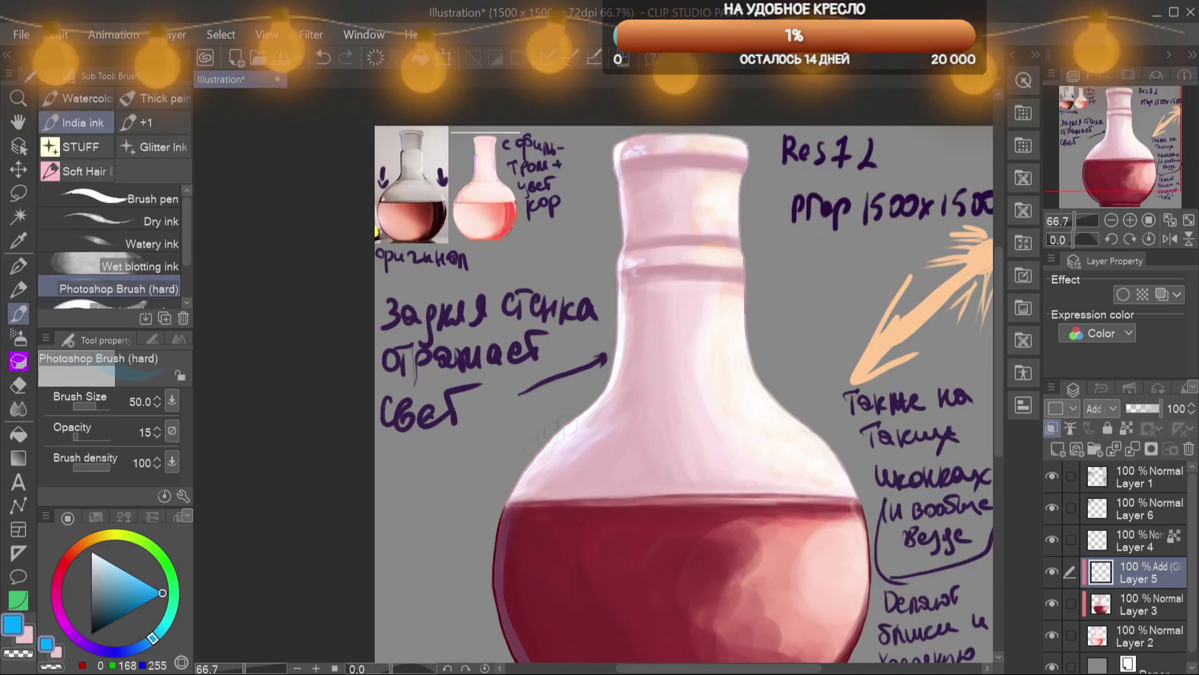
click(141, 645)
mouse_move(525, 463)
mouse_down()
mouse_move(557, 378)
mouse_move(558, 582)
mouse_move(567, 389)
mouse_move(612, 335)
mouse_up()
drag(677, 178, 639, 266)
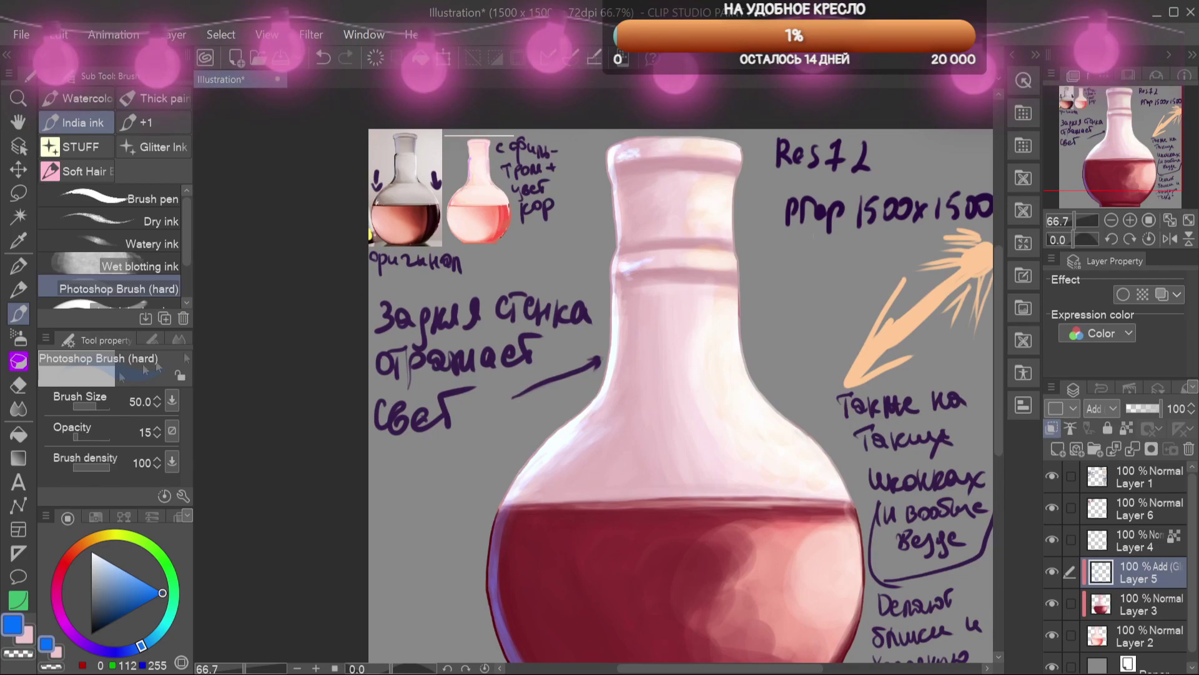
Paint a broad translucent blue reflection down the left side of the red liquid, enlarging the brush to 100
key(j)
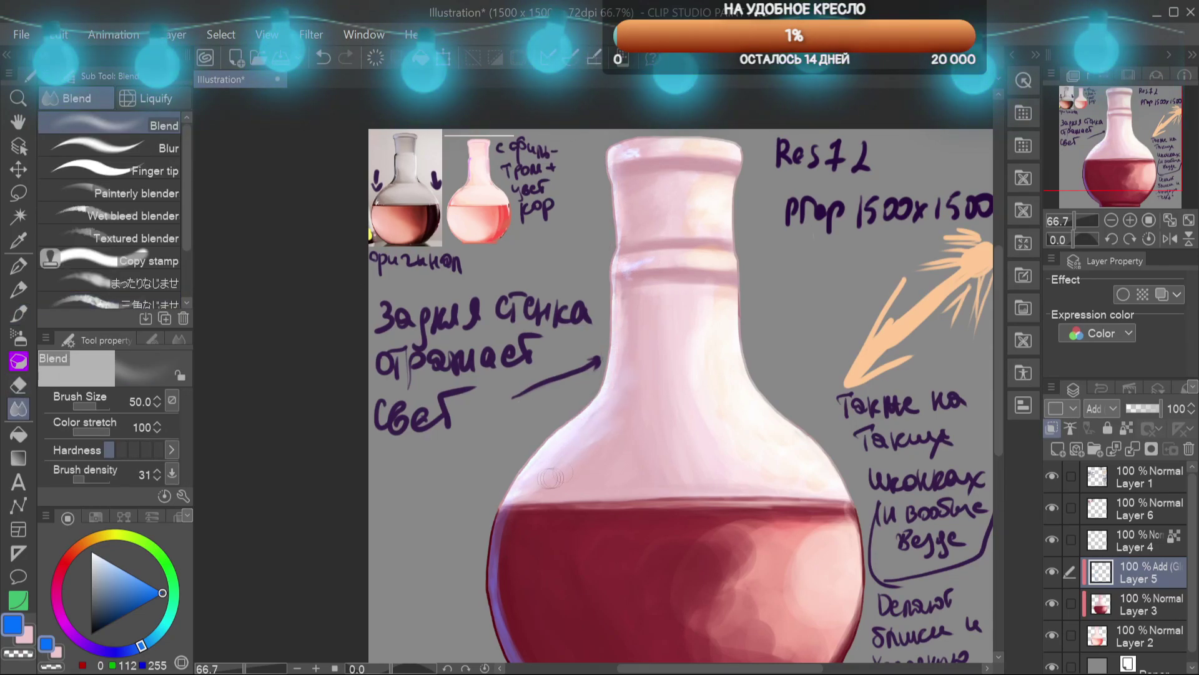
drag(535, 467, 694, 308)
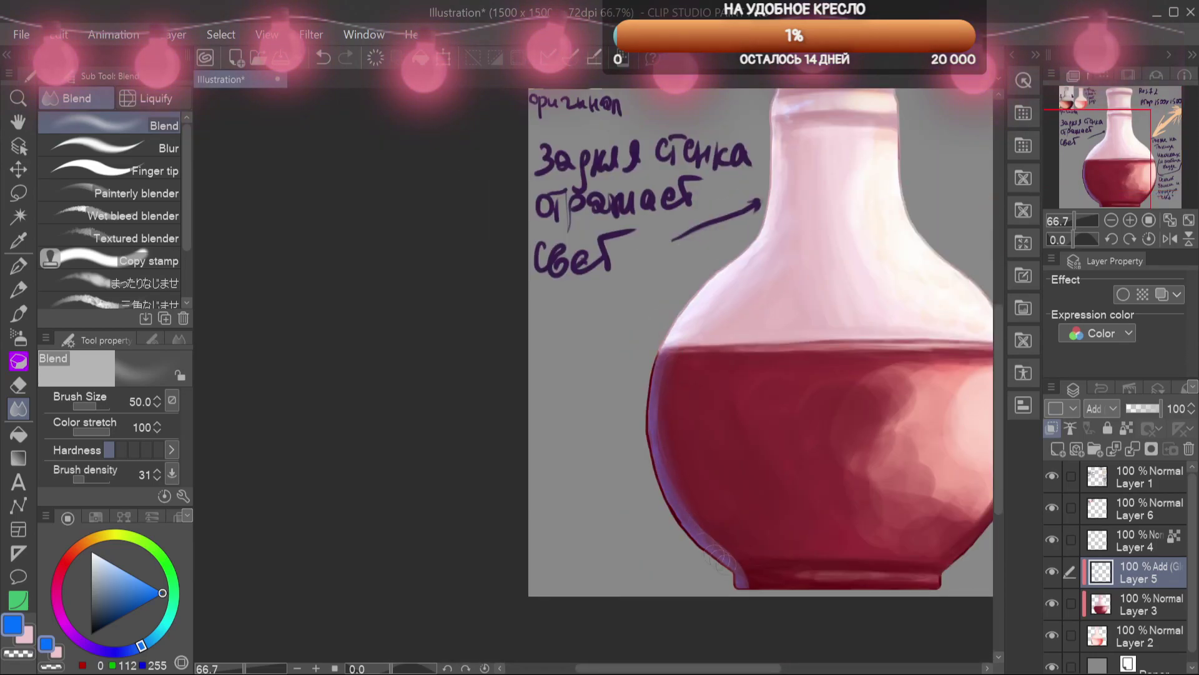
key(b)
drag(662, 359, 724, 554)
drag(686, 400, 755, 584)
drag(671, 390, 737, 568)
key(bracketright)
key(bracketright)
drag(669, 406, 694, 534)
Blend the blue reflection into the red liquid, adding further blue strokes along the flask's left side and smoothing them
key(j)
mouse_move(671, 410)
mouse_down()
mouse_move(715, 546)
mouse_move(673, 369)
mouse_move(661, 391)
mouse_move(734, 542)
mouse_up()
drag(749, 572, 689, 549)
key(b)
drag(598, 377, 680, 556)
mouse_move(604, 341)
mouse_down()
mouse_move(644, 525)
mouse_move(613, 369)
mouse_move(668, 504)
mouse_up()
key(j)
drag(612, 346, 578, 413)
key(ctrl+minus)
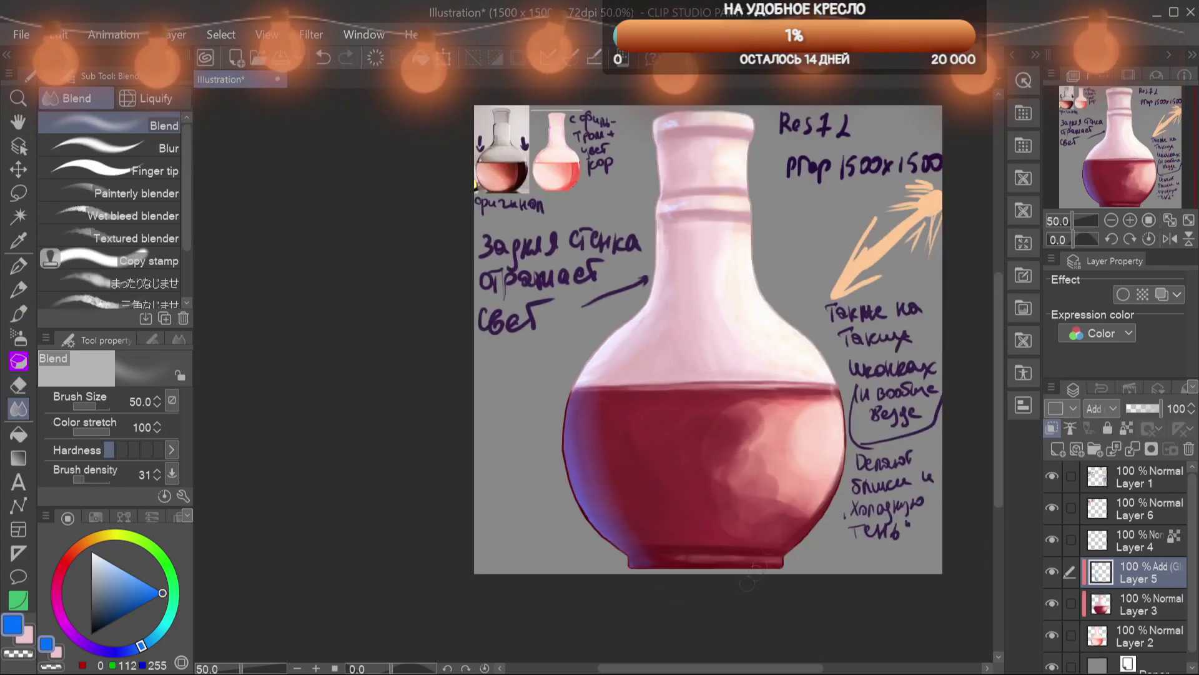
drag(631, 325, 611, 374)
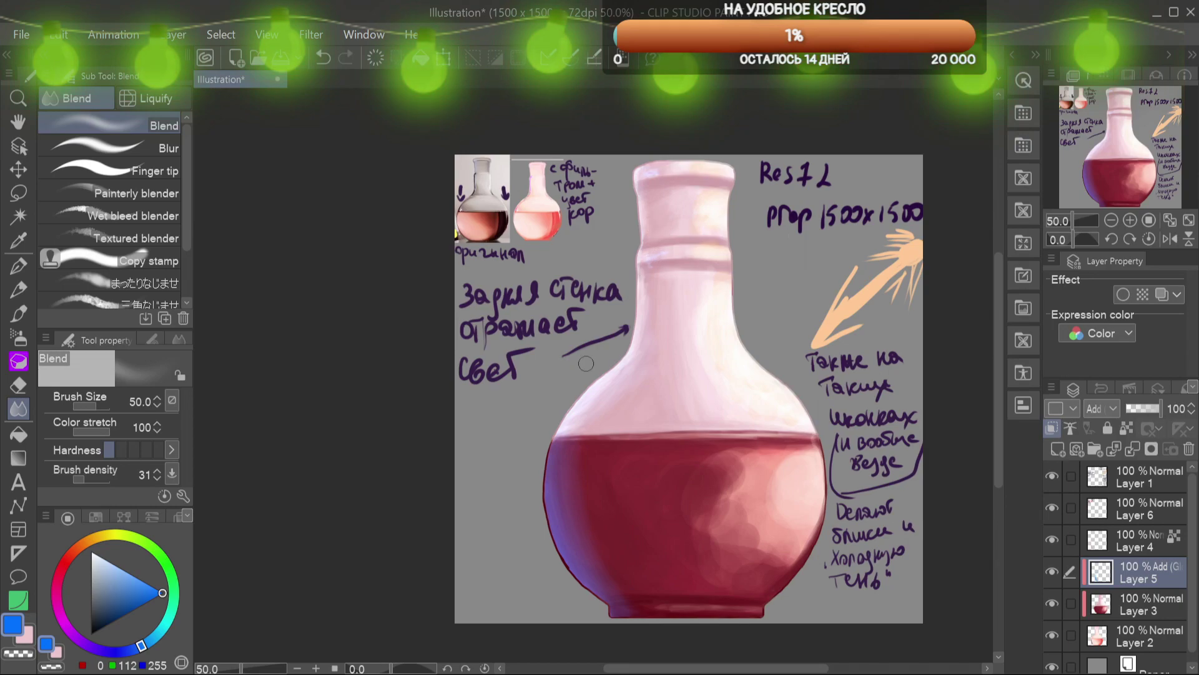
Dab white (255, 255, 255) highlights on the neck, the shoulder and the liquid's bright side, and soften them with the Blend tool
key(b)
click(693, 309)
click(728, 394)
click(624, 419)
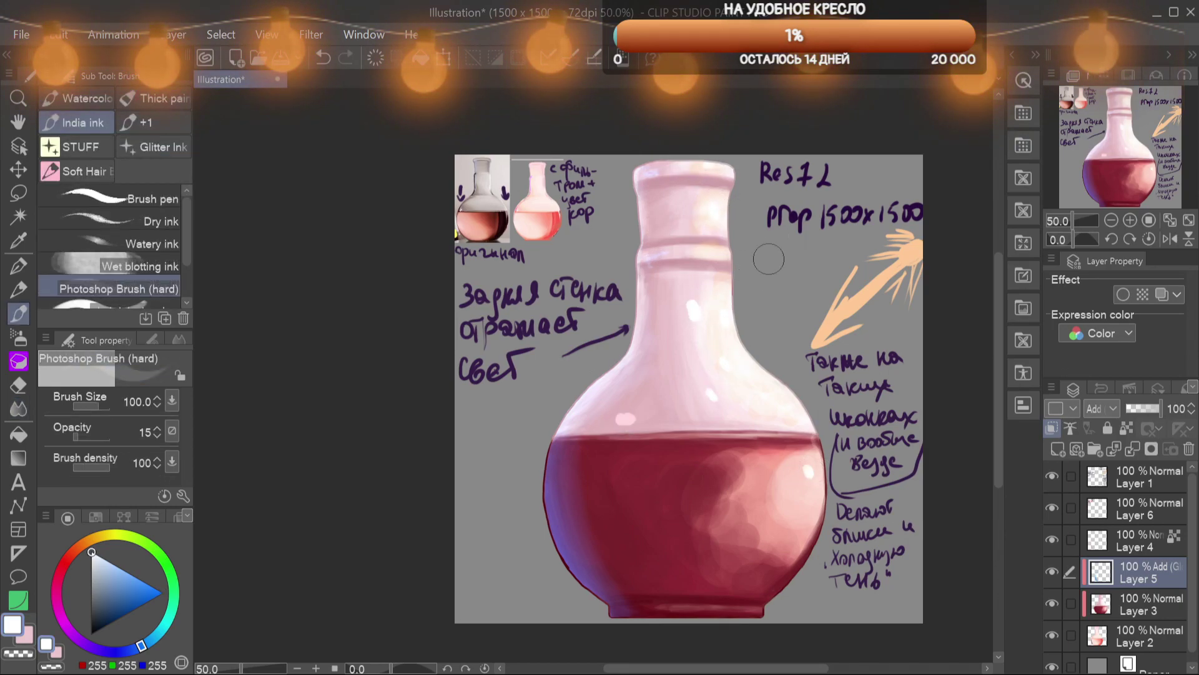
key(j)
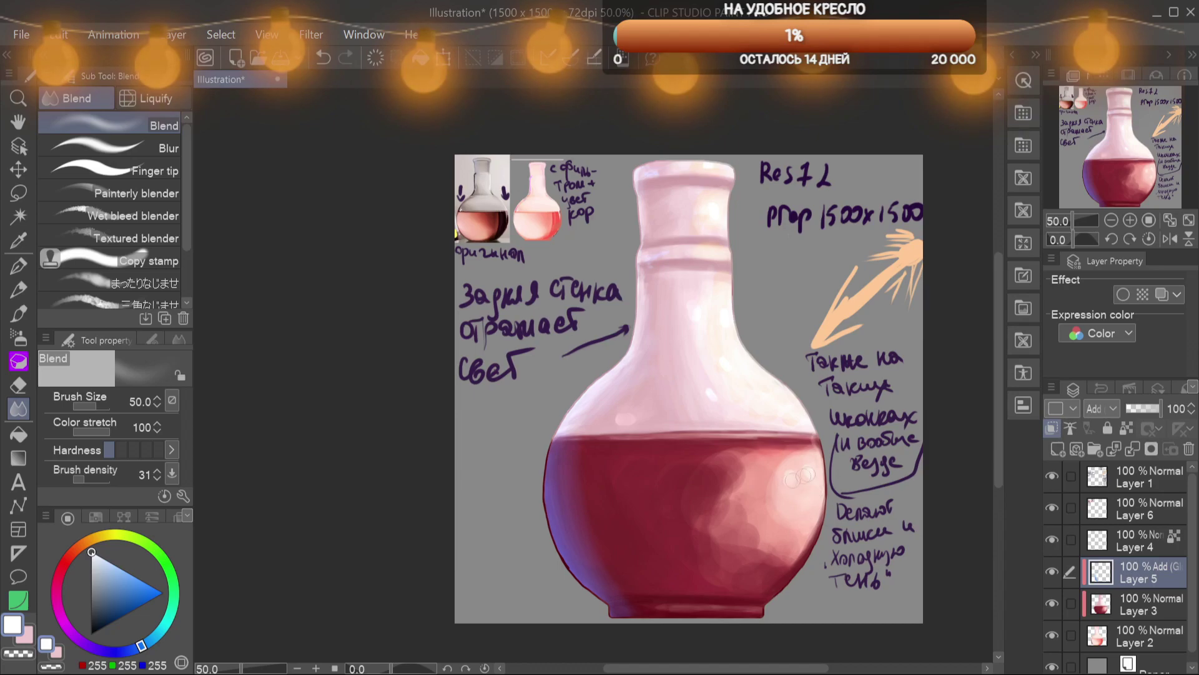
key(b)
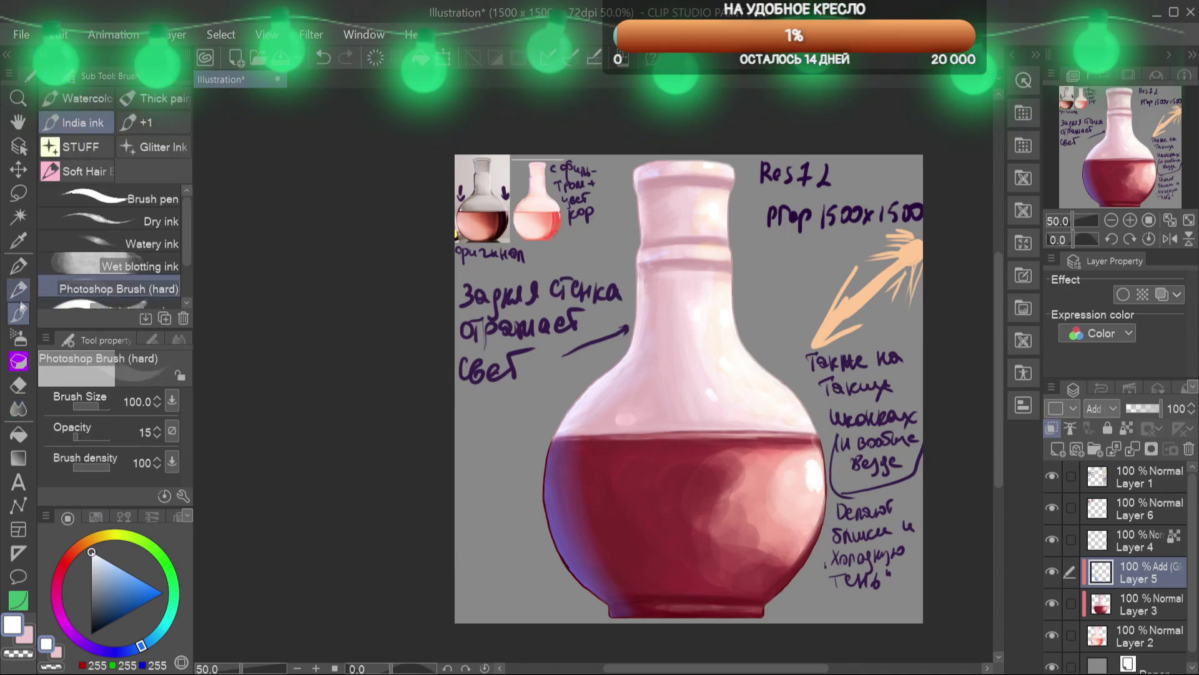
key(j)
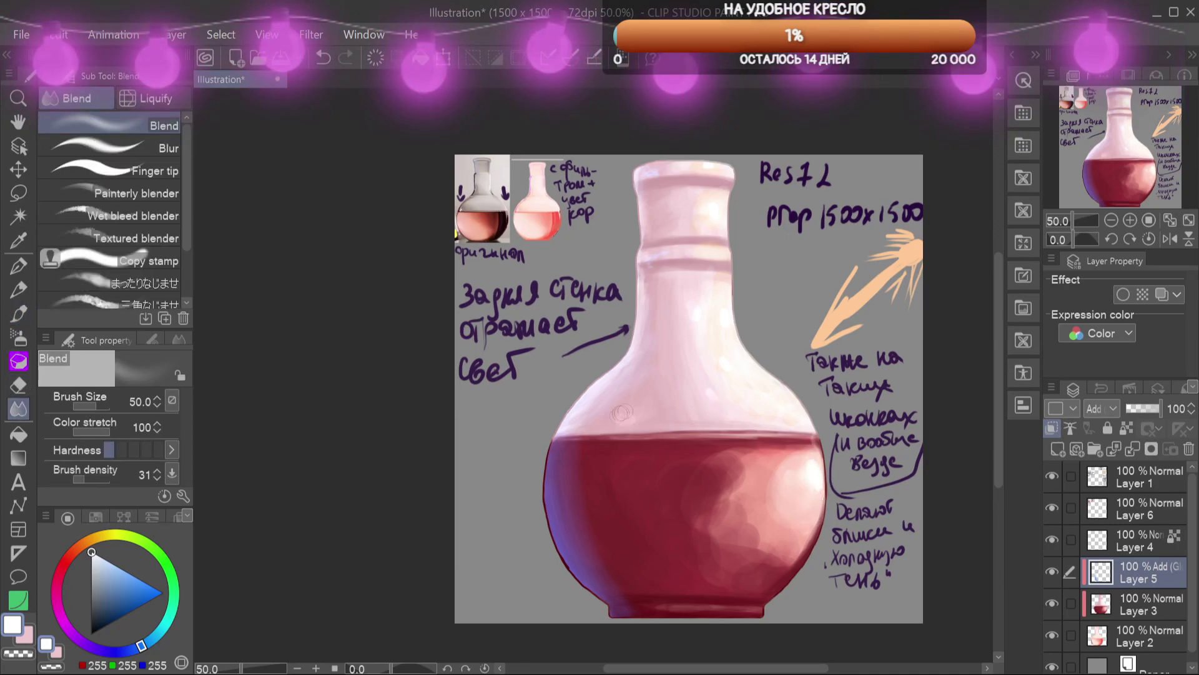
On Layer 4, tint the outline of the flask's left side and base with sampled purple (81, 58, 116) at brush opacity 15
mouse_move(1140, 142)
mouse_down()
mouse_move(1152, 156)
mouse_move(1153, 143)
mouse_up()
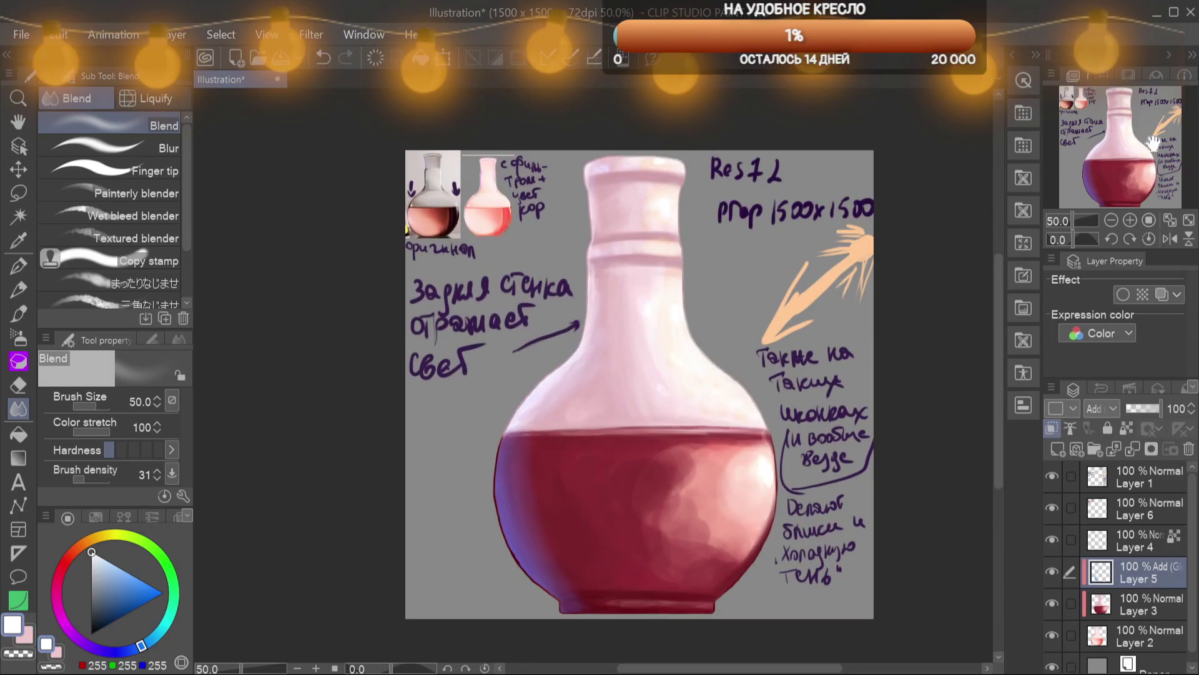
click(1147, 542)
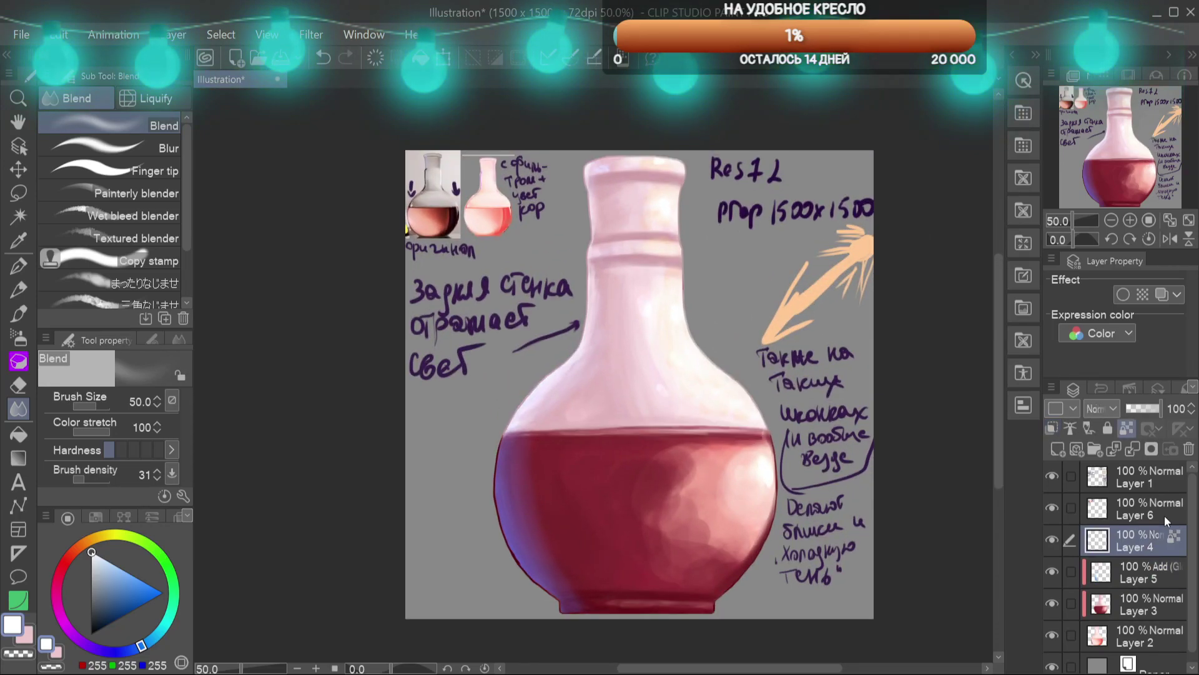
key(b)
alt+click(503, 498)
alt+click(492, 521)
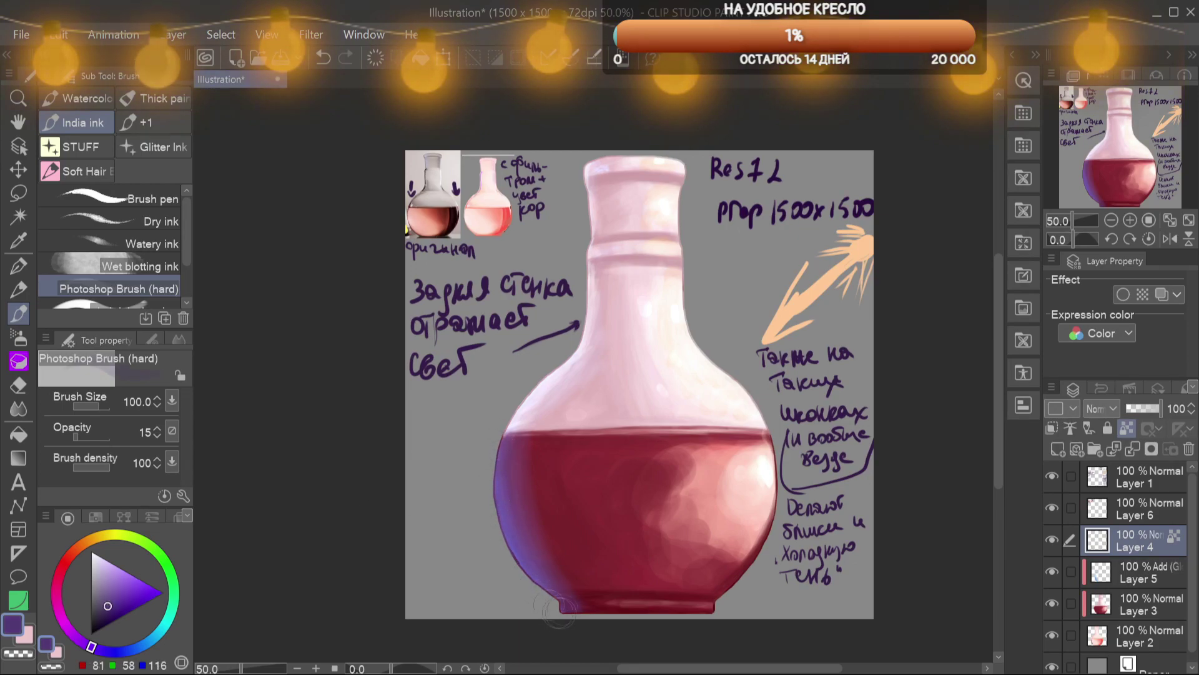
drag(542, 590, 584, 626)
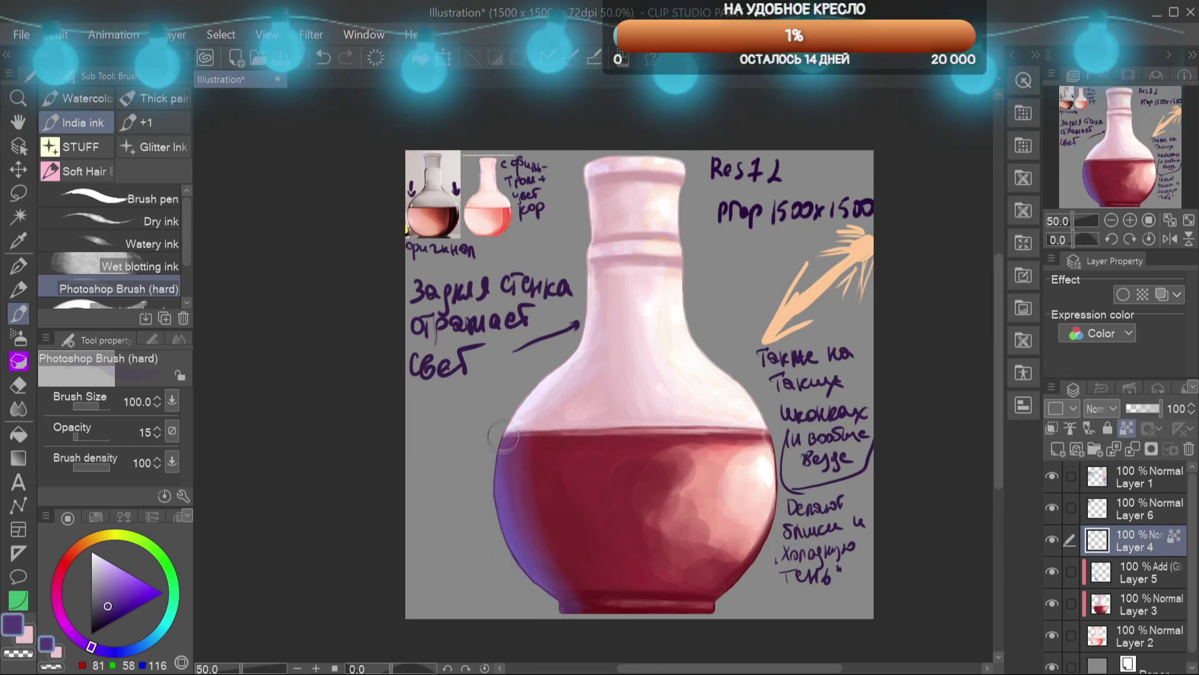
drag(1141, 183, 1151, 181)
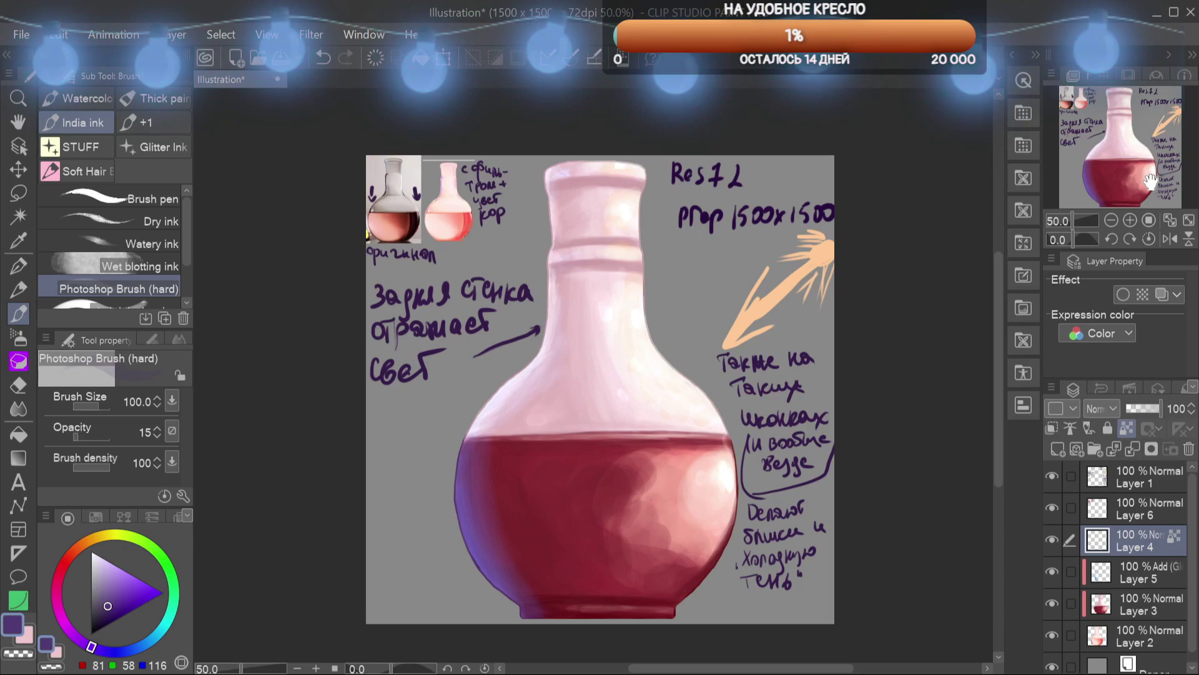
Delete the handwritten notes on Layer 1 and erase the stray line above the reference pictures on Layer 6
click(1137, 478)
key(e)
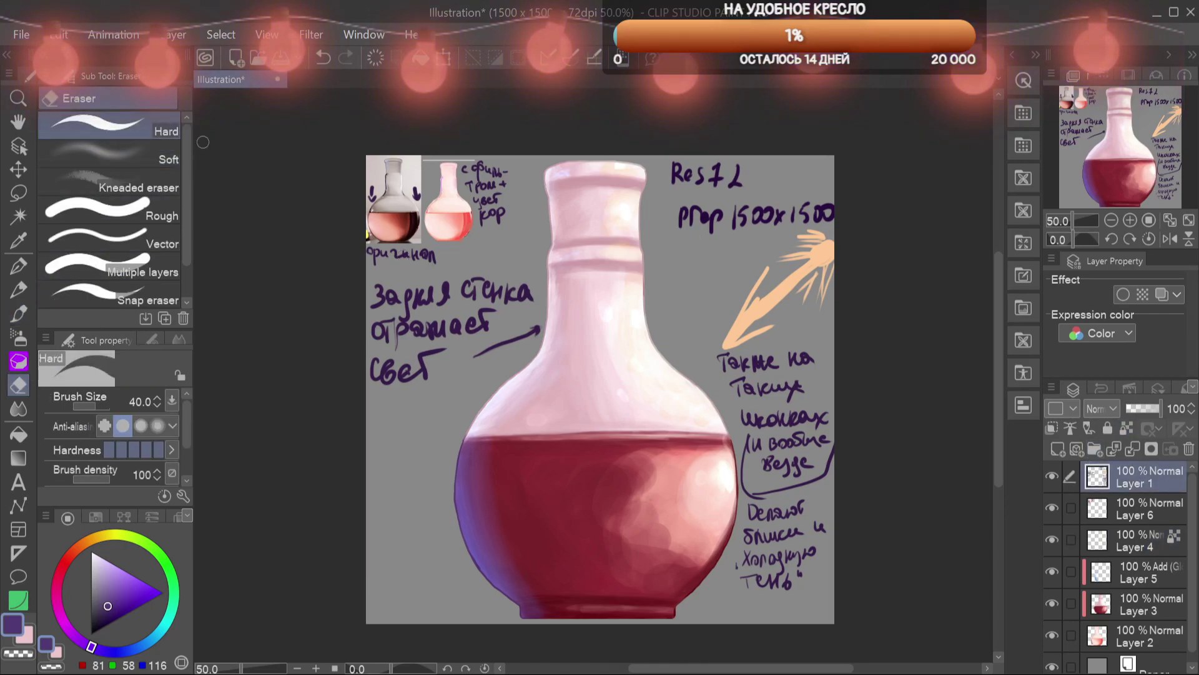
click(1053, 477)
click(1188, 449)
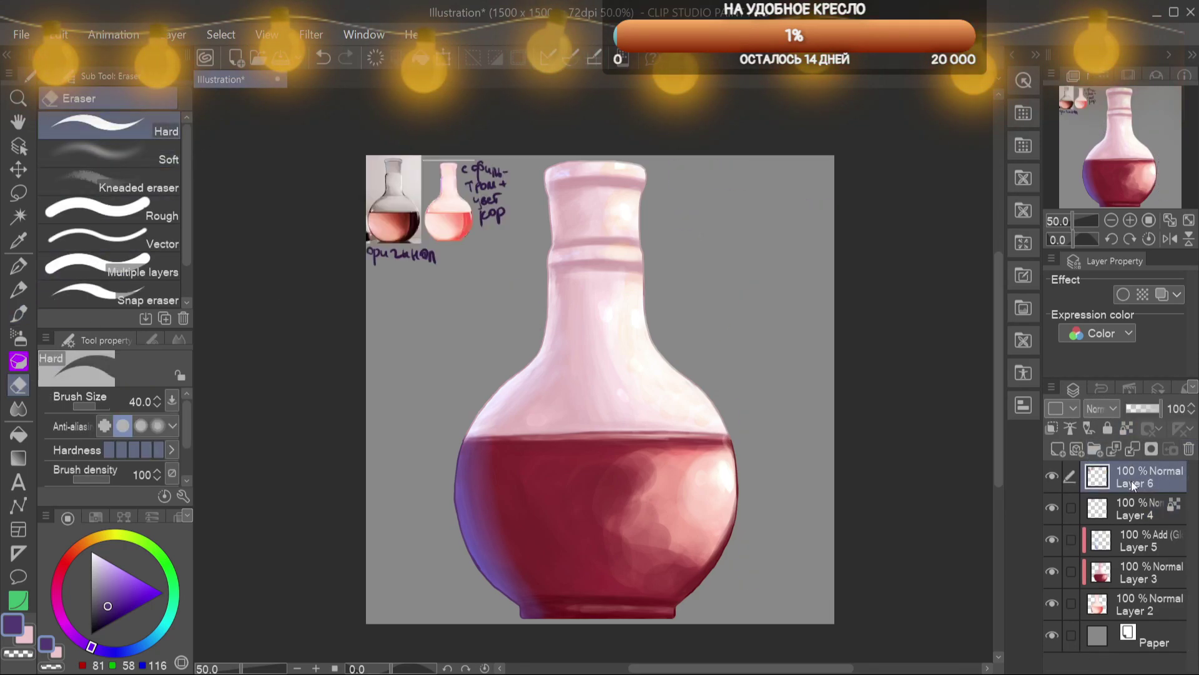
drag(425, 160, 478, 161)
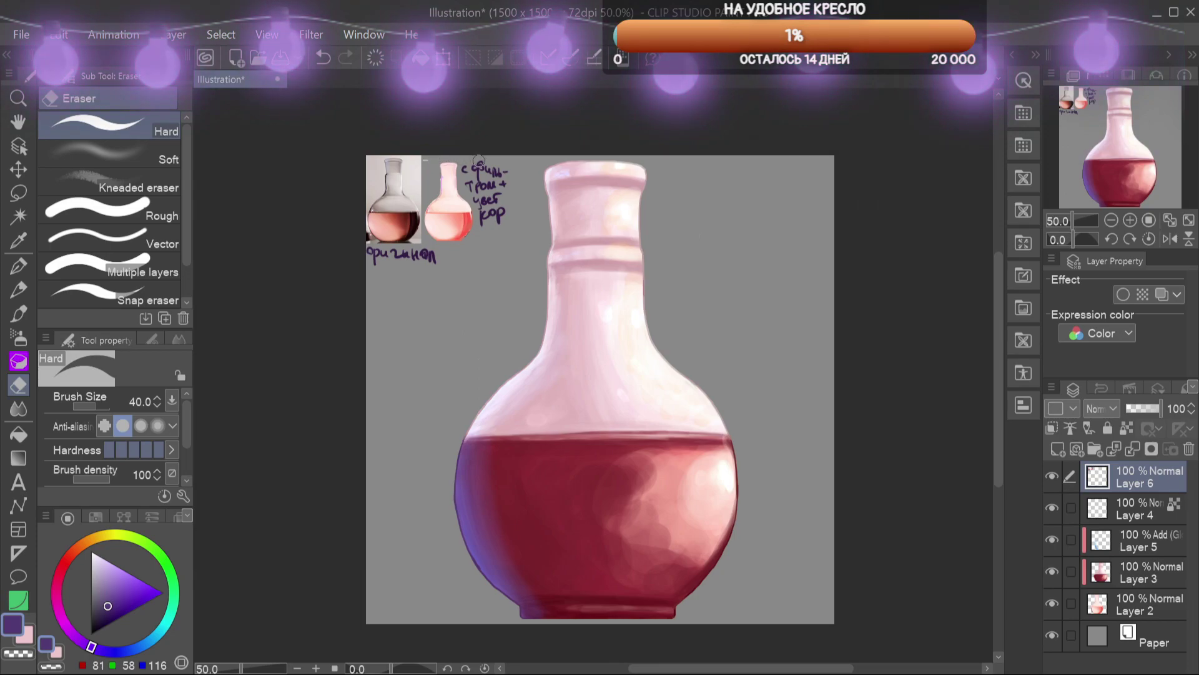
Enlarge the reference pictures with their captions on Layer 6 and reposition them over the upper part of the canvas
key(ctrl+t)
drag(509, 266, 790, 484)
drag(628, 385, 651, 375)
drag(811, 473, 663, 359)
mouse_move(557, 310)
mouse_down()
mouse_move(498, 351)
mouse_move(579, 331)
mouse_up()
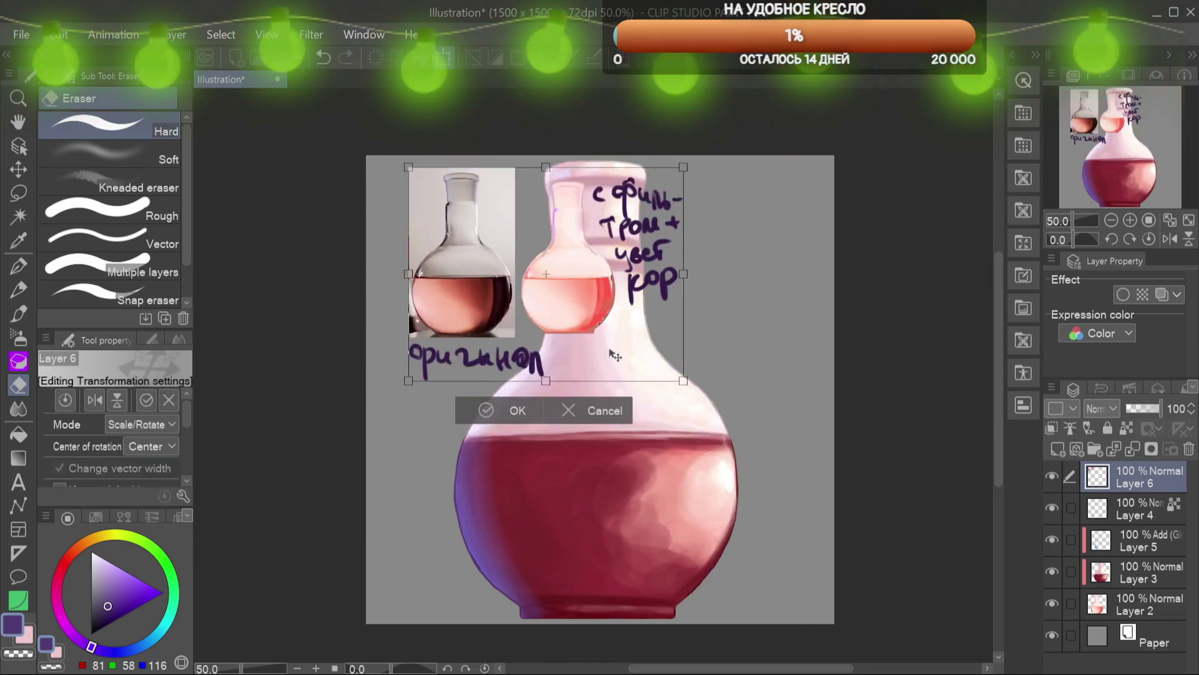
key(Return)
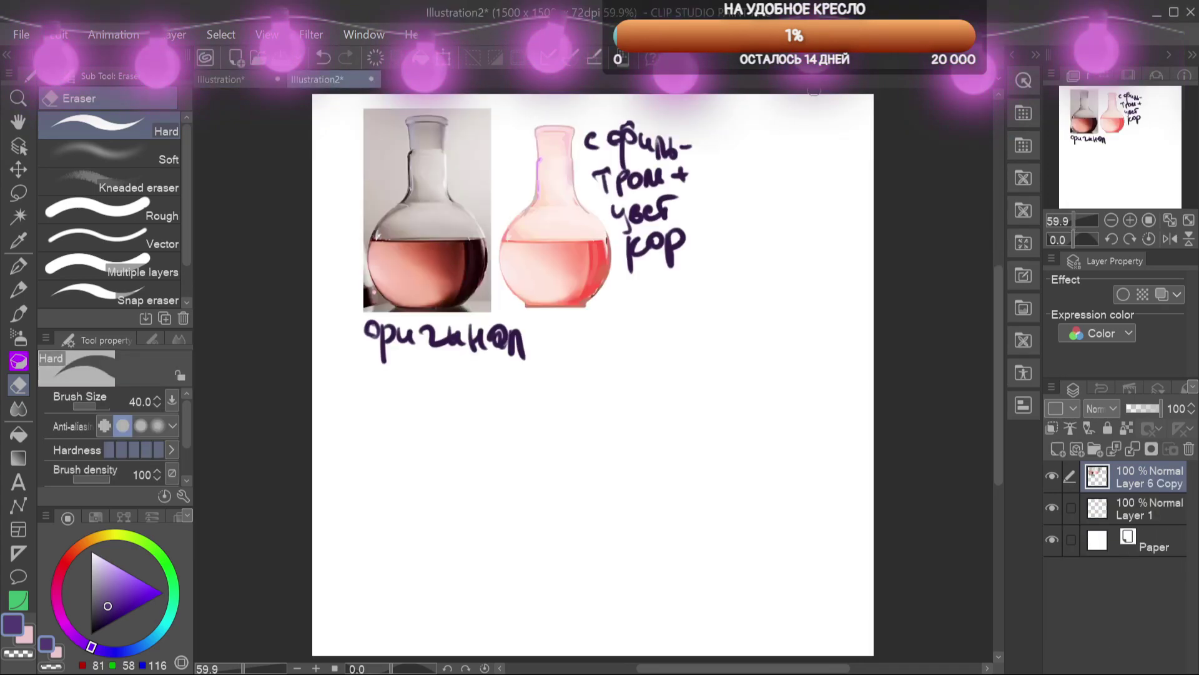
Enlarge the copied reference pictures in Illustration2 and bring up its window beside the flask painting
key(ctrl+t)
drag(709, 396, 856, 584)
key(Return)
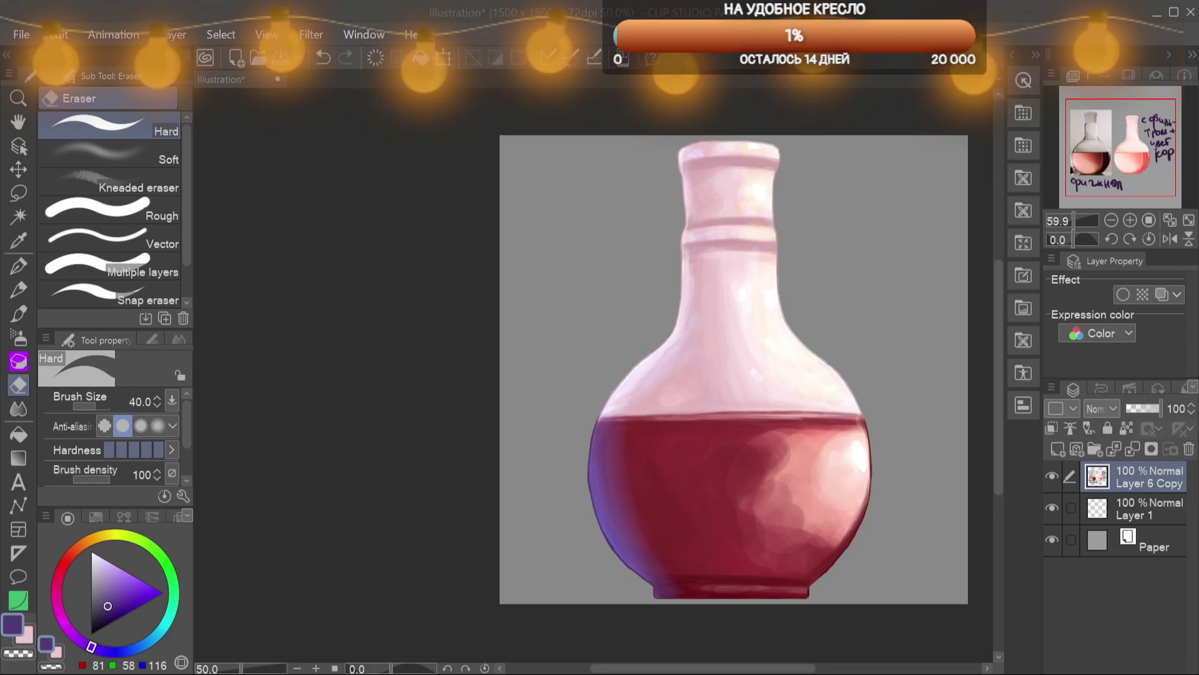
key(alt+Tab)
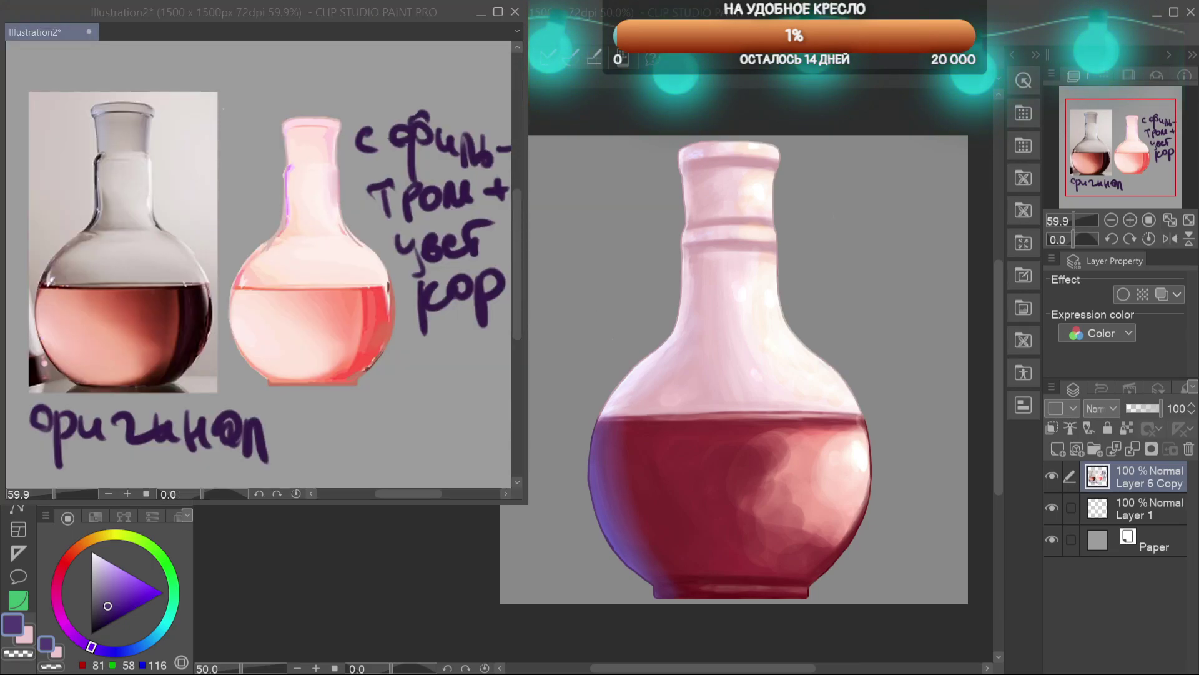
Handwrite the purple note "Basically this" over the flask on a new layer in the main illustration
click(964, 537)
click(1057, 449)
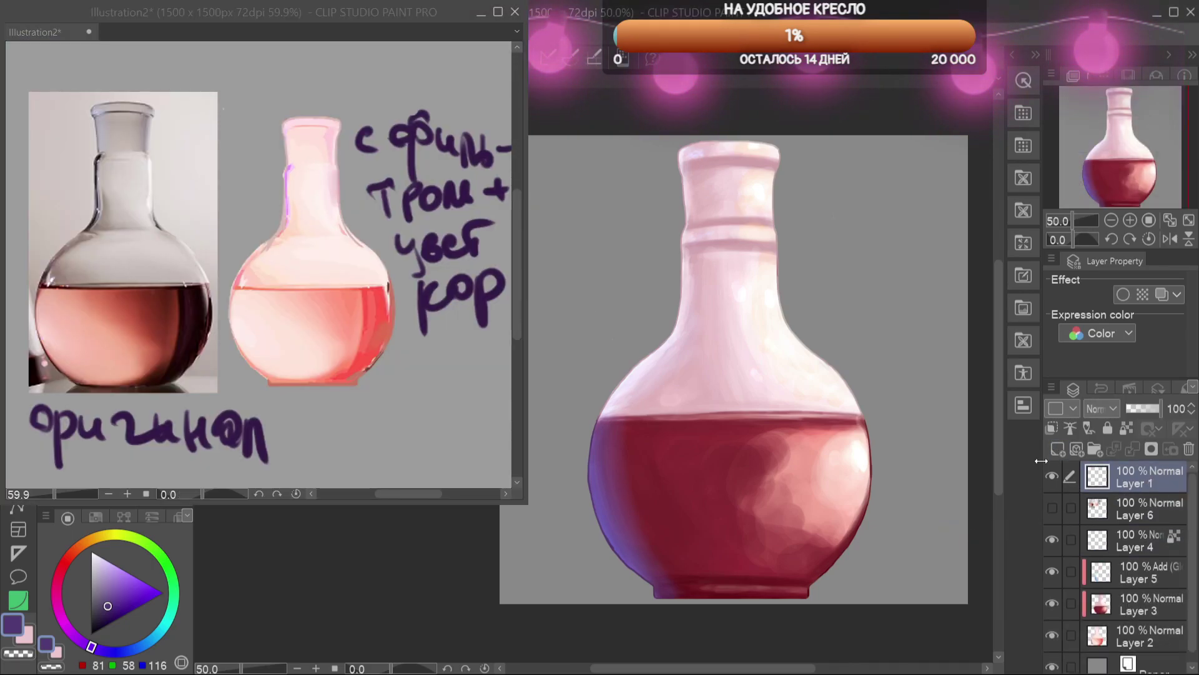
click(18, 197)
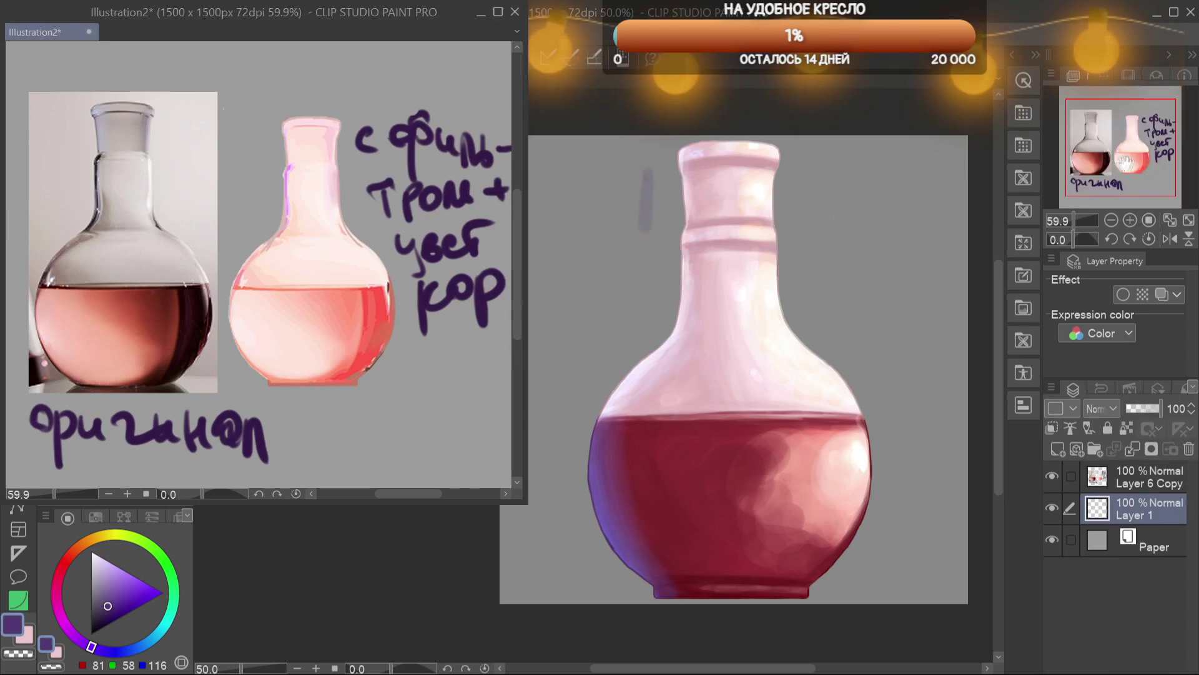
drag(750, 312, 817, 325)
drag(717, 186, 717, 238)
drag(748, 246, 778, 244)
mouse_move(818, 198)
mouse_down()
mouse_move(791, 240)
mouse_move(827, 245)
mouse_up()
drag(867, 208, 872, 245)
drag(900, 211, 910, 248)
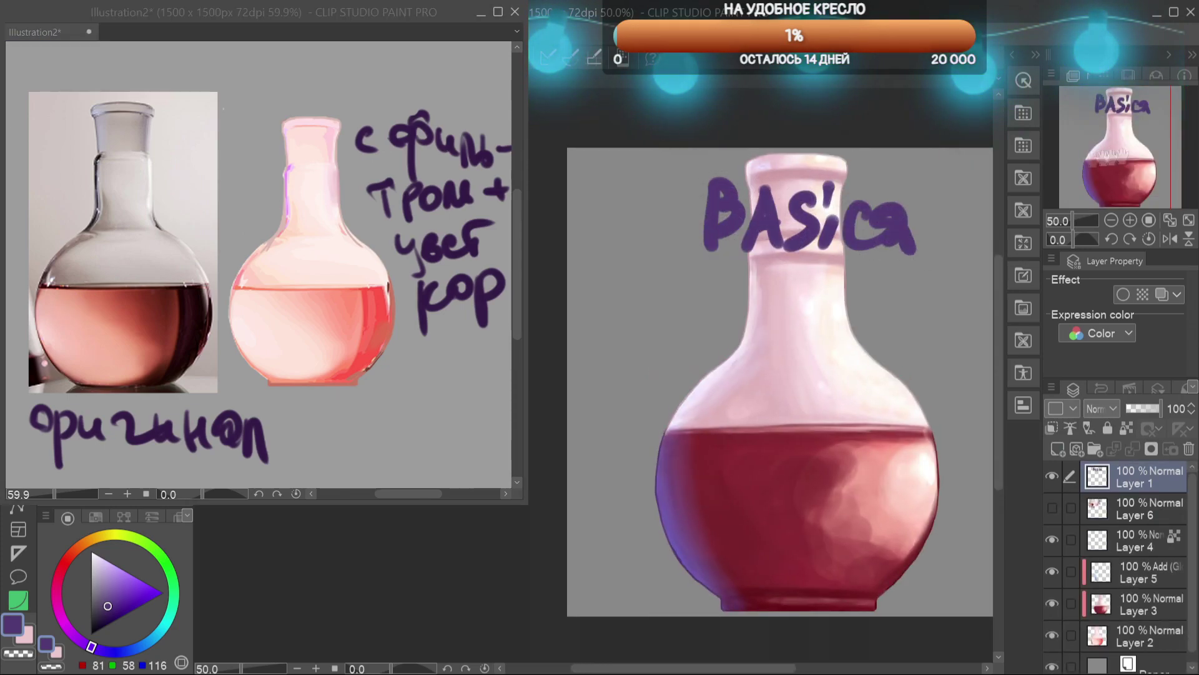
drag(1115, 159, 1127, 159)
drag(877, 206, 877, 260)
drag(899, 200, 899, 255)
drag(951, 213, 923, 289)
drag(832, 291, 834, 337)
drag(932, 312, 911, 363)
Shrink the "Basically this" note and move it beside the flask's neck
scroll(1138, 175, down, 1)
mouse_move(1138, 175)
mouse_down()
mouse_move(1092, 167)
mouse_move(1097, 178)
mouse_up()
key(ctrl+t)
drag(938, 350, 876, 310)
drag(834, 278, 925, 295)
drag(967, 326, 914, 282)
key(Return)
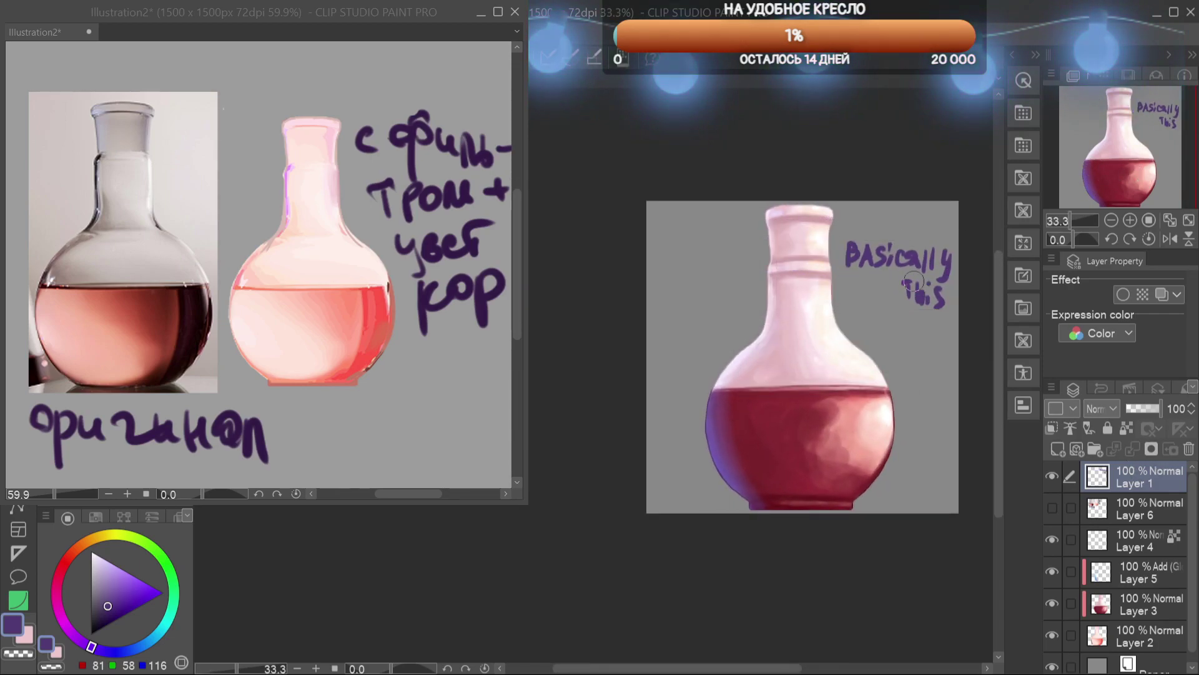
Minimize the Illustration2 reference window and delete the "Basically this" note layer
click(481, 13)
click(1189, 449)
drag(1138, 167, 1172, 167)
key(ctrl+plus)
On a new layer above Paper, paint a dark red (61, 0, 11) surface behind the flask's base and set the layer opacity to 86
click(1149, 637)
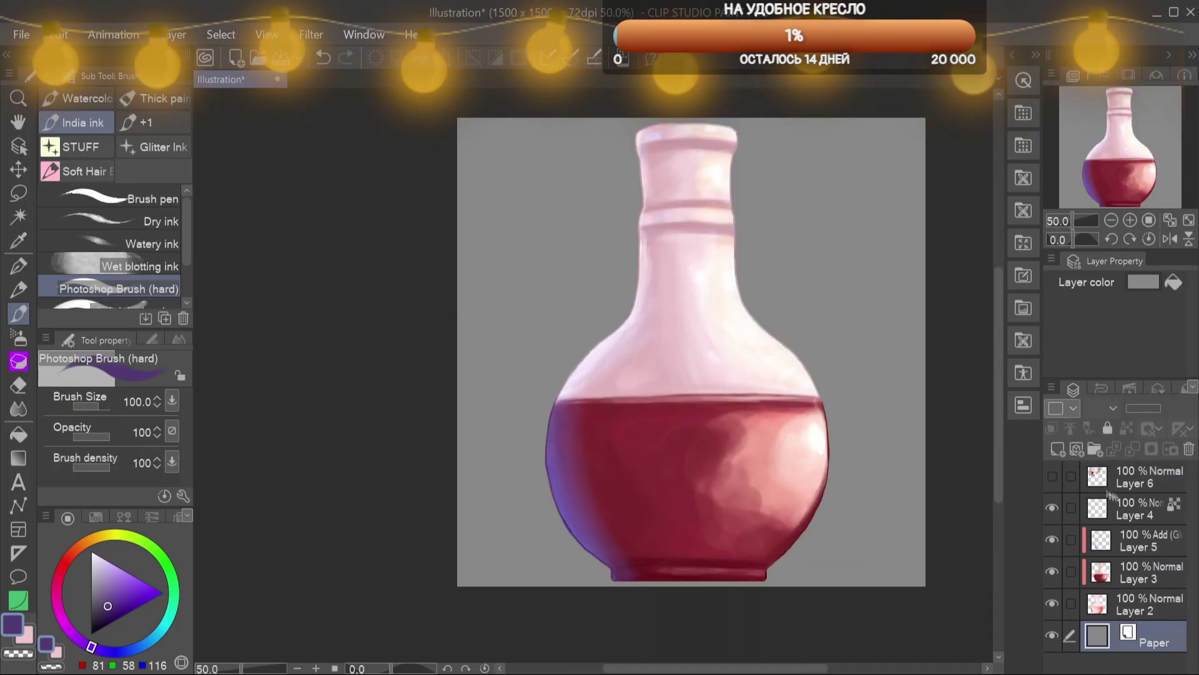
click(1057, 449)
alt+click(631, 531)
key(bracketright)
key(bracketright)
key(bracketright)
drag(119, 609, 108, 624)
drag(618, 598, 498, 595)
mouse_move(1152, 408)
mouse_down()
mouse_move(1132, 409)
mouse_move(1156, 410)
mouse_up()
Create another layer directly above Paper, choose dark violet (55, 42, 77) and enlarge the brush to 700
click(1129, 664)
click(1058, 450)
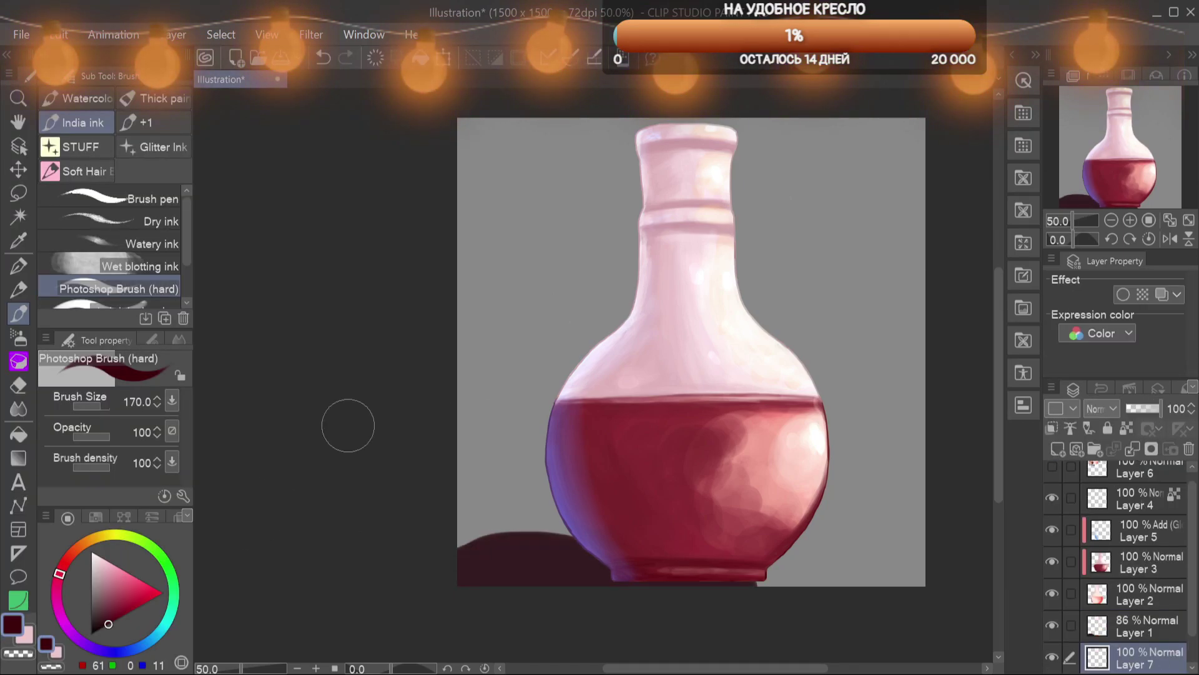
click(93, 647)
click(100, 611)
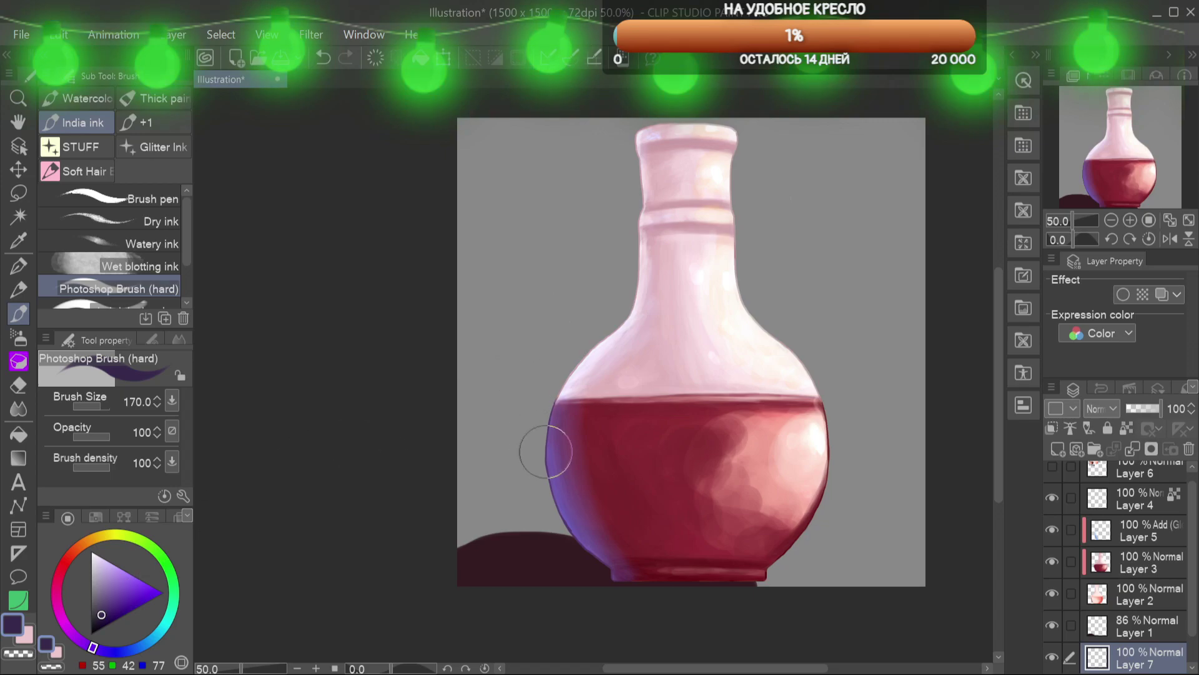
key(bracketright)
key(bracketright)
key(bracketright)
key(bracketright)
key(bracketright)
key(bracketright)
key(bracketright)
Try broad violet strokes behind the flask, lower the brush opacity to 36 and undo those strokes
drag(465, 537, 597, 469)
drag(475, 450, 587, 356)
drag(487, 406, 581, 323)
drag(94, 437, 86, 438)
key(ctrl+z)
key(ctrl+z)
key(ctrl+z)
Cover the grey background on Layer 7 with translucent dark violet strokes, sampling a nearby background tone for variation
mouse_move(468, 543)
mouse_down()
mouse_move(537, 494)
mouse_move(581, 187)
mouse_move(925, 148)
mouse_move(875, 262)
mouse_move(862, 531)
mouse_move(524, 175)
mouse_move(543, 312)
mouse_move(856, 637)
mouse_move(600, 231)
mouse_move(426, 603)
mouse_up()
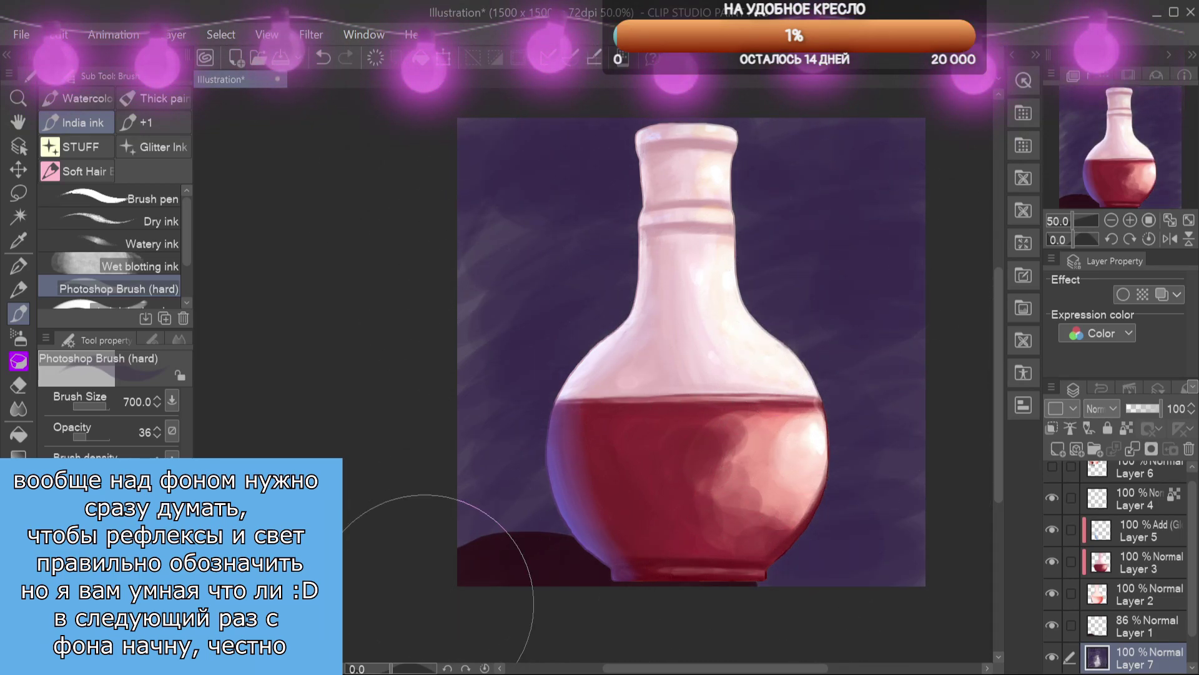
drag(495, 549, 562, 375)
mouse_move(531, 412)
mouse_down()
mouse_move(552, 158)
mouse_move(874, 276)
mouse_move(826, 489)
mouse_move(746, 558)
mouse_move(480, 337)
mouse_move(910, 188)
mouse_move(372, 292)
mouse_move(541, 132)
mouse_move(603, 240)
mouse_move(510, 491)
mouse_move(475, 337)
mouse_move(577, 203)
mouse_move(889, 537)
mouse_move(838, 259)
mouse_move(900, 179)
mouse_move(920, 465)
mouse_move(838, 179)
mouse_move(489, 220)
mouse_move(281, 550)
mouse_up()
mouse_move(879, 250)
mouse_down()
mouse_move(893, 162)
mouse_move(893, 300)
mouse_move(893, 215)
mouse_move(887, 250)
mouse_up()
alt+click(875, 369)
mouse_move(899, 363)
mouse_down()
mouse_move(831, 163)
mouse_move(839, 289)
mouse_up()
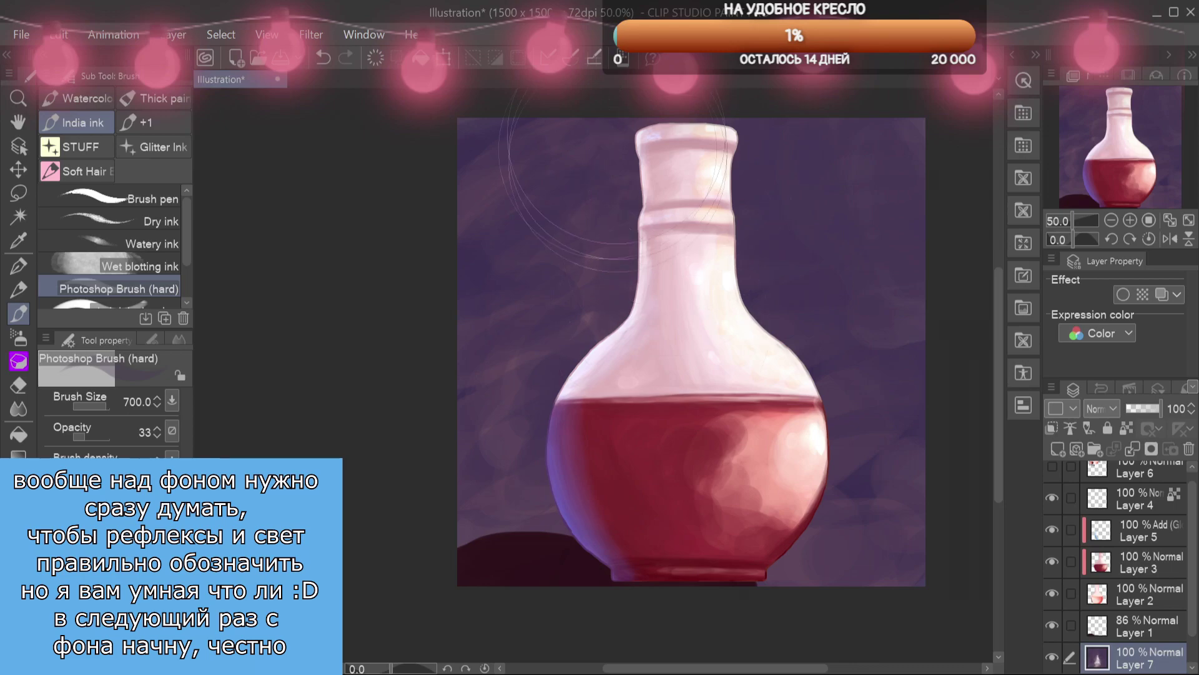
Soften the dark red surface around the flask's base with the blending brushes at size 200, and merge its layer with Layer 7
key(alt+bracketright)
key(j)
key(bracketright)
key(bracketright)
key(bracketright)
drag(440, 545, 490, 551)
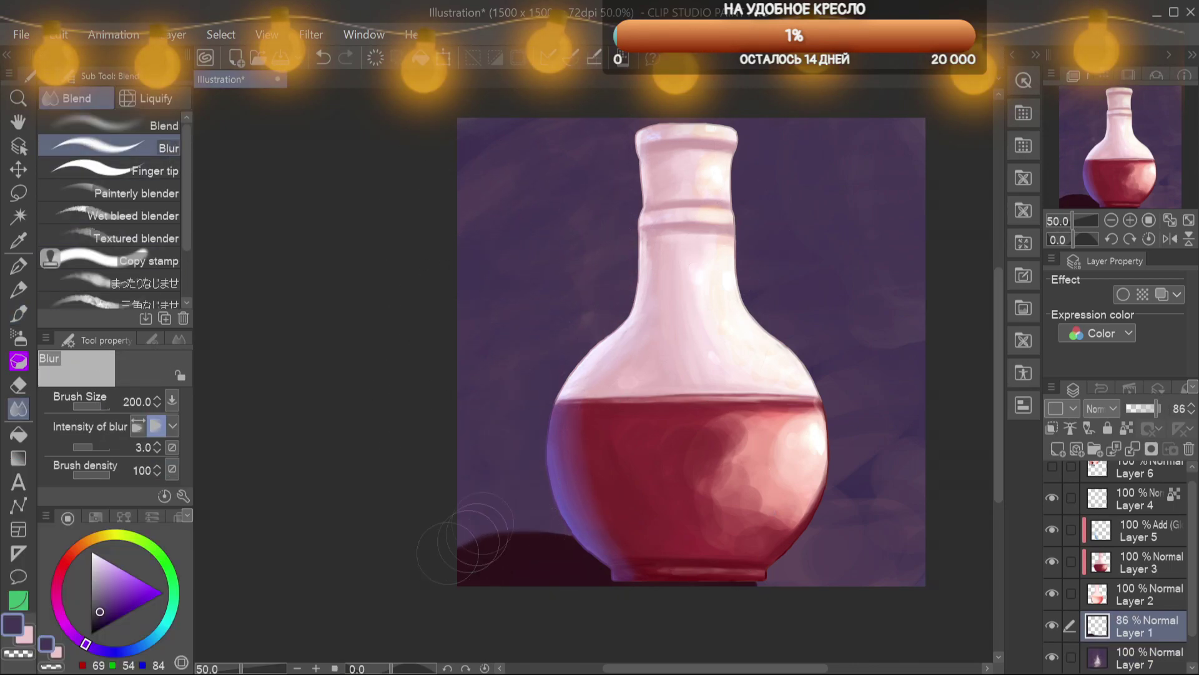
click(150, 126)
mouse_move(580, 534)
mouse_down()
mouse_move(574, 566)
mouse_move(709, 581)
mouse_up()
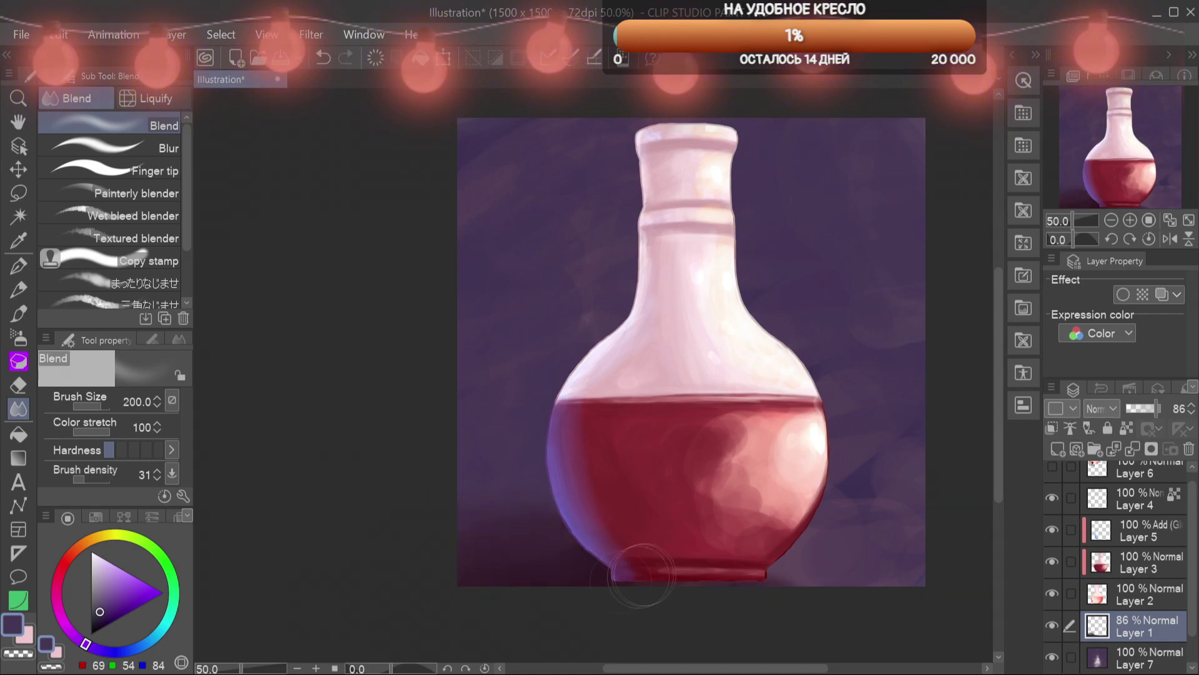
key(ctrl+e)
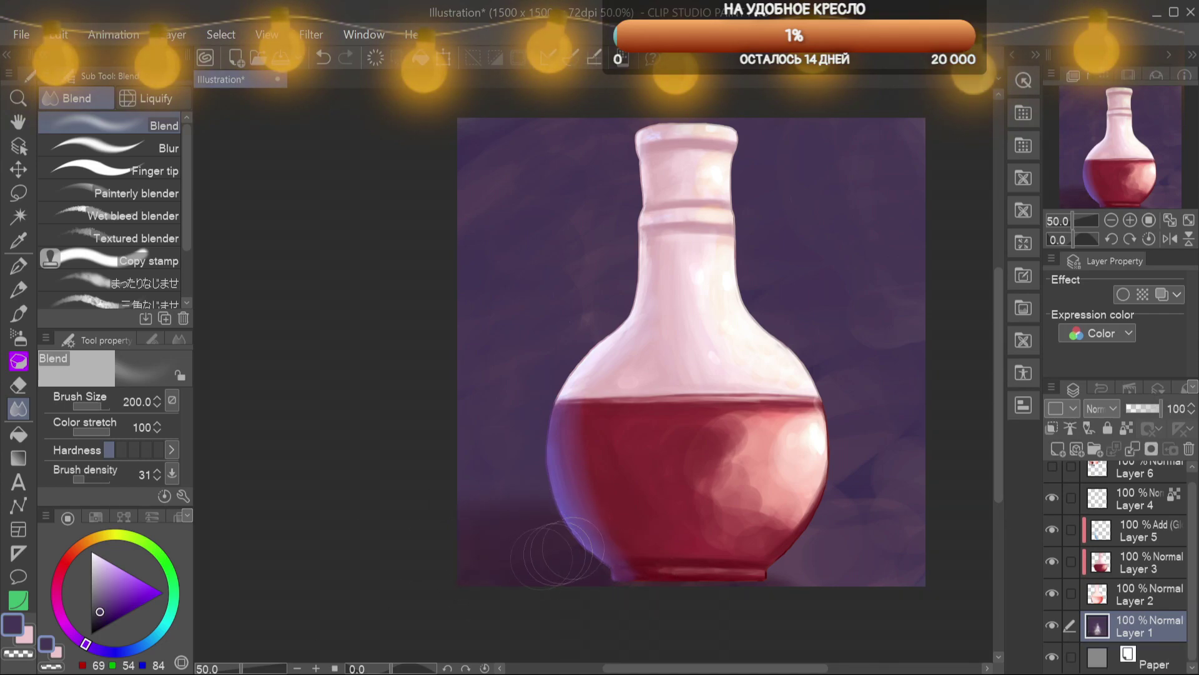
Even out the violet background and dark surface beside the flask with size 700 strokes in sampled background colours
key(b)
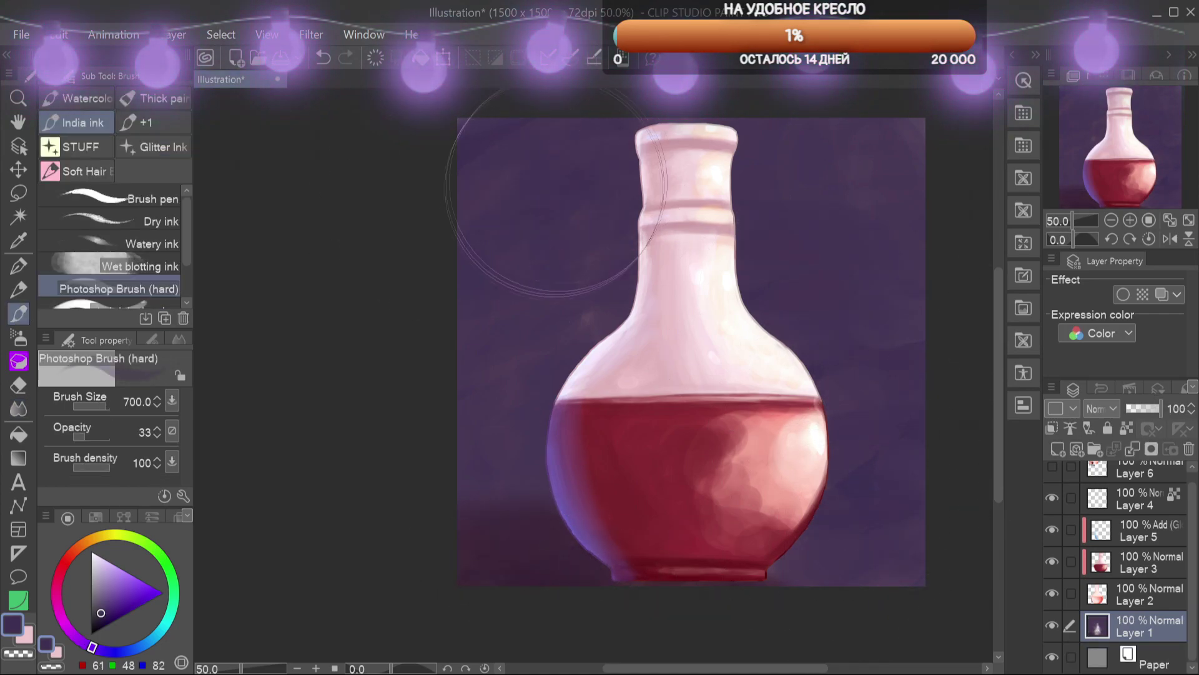
alt+click(528, 558)
drag(495, 624, 543, 400)
alt+click(530, 375)
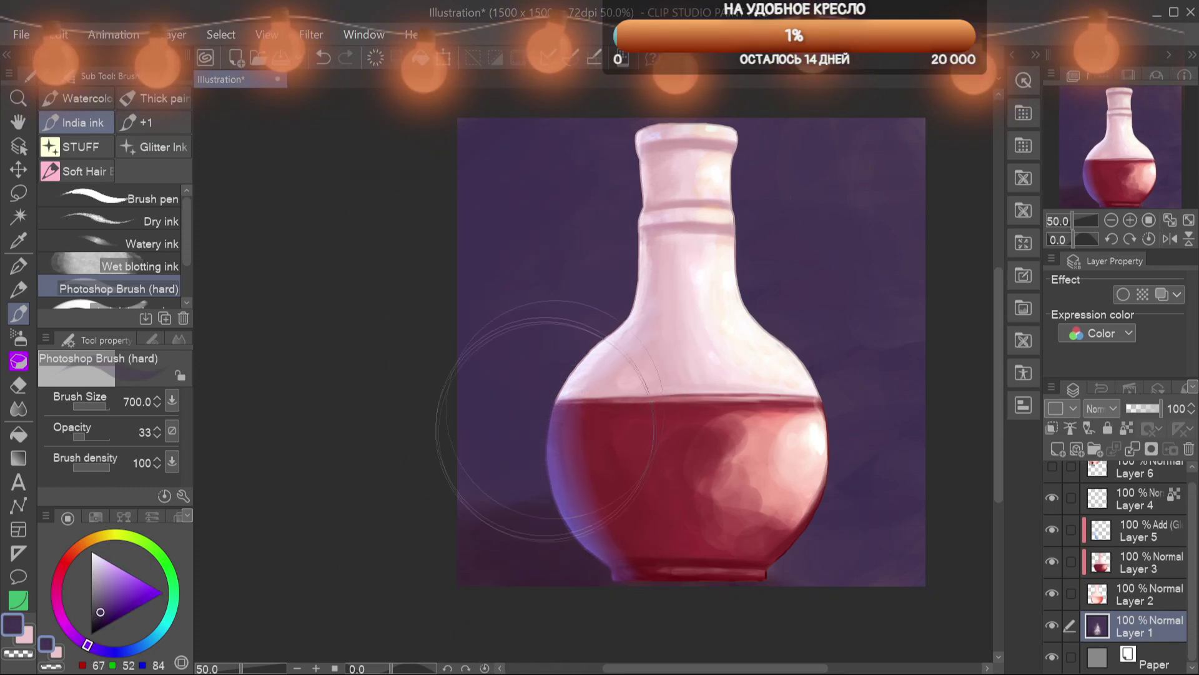
alt+click(615, 557)
mouse_move(556, 552)
mouse_down()
mouse_move(519, 535)
mouse_move(491, 556)
mouse_up()
alt+click(523, 518)
mouse_move(521, 517)
mouse_down()
mouse_move(561, 540)
mouse_move(554, 558)
mouse_move(514, 531)
mouse_up()
Paint a faint reflection in the sampled liquid red on the surface left of the base, using brush size 150 and opacity 21
alt+click(614, 476)
key(bracketleft)
key(bracketleft)
key(bracketleft)
key(bracketleft)
key(bracketleft)
key(bracketleft)
key(bracketleft)
key(bracketleft)
key(bracketleft)
key(bracketleft)
click(156, 436)
drag(528, 577, 585, 573)
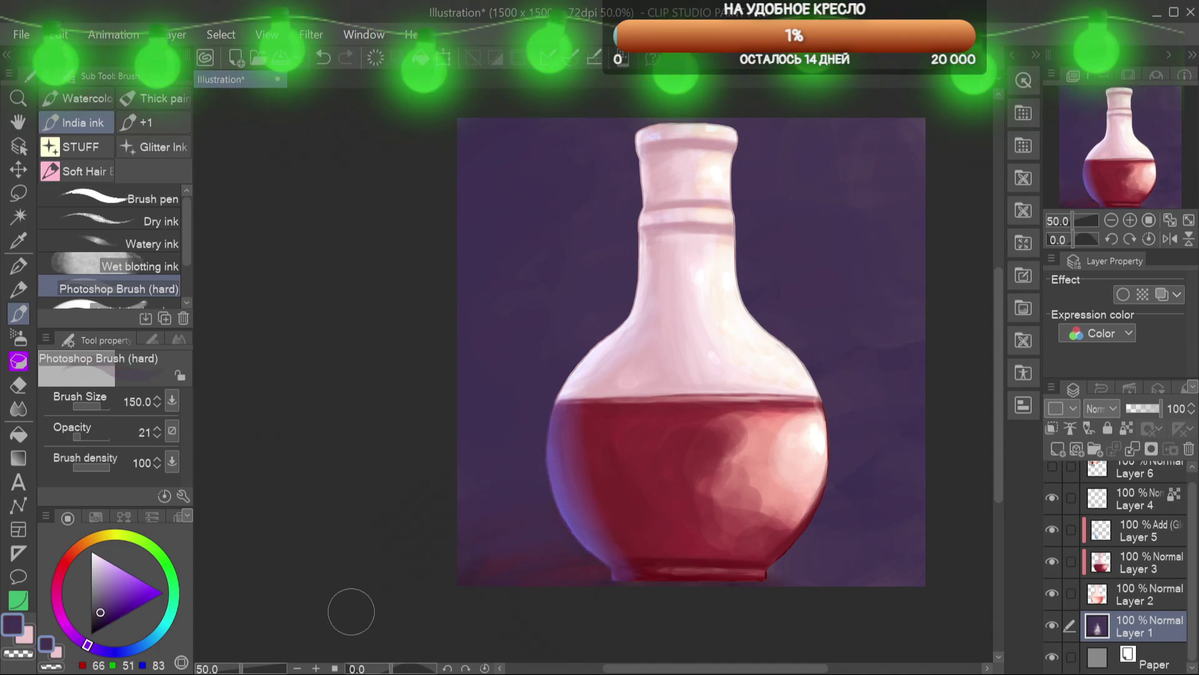
Cover the red reflection beside the flask's base with translucent strokes in sampled dark violet background tones
alt+click(605, 581)
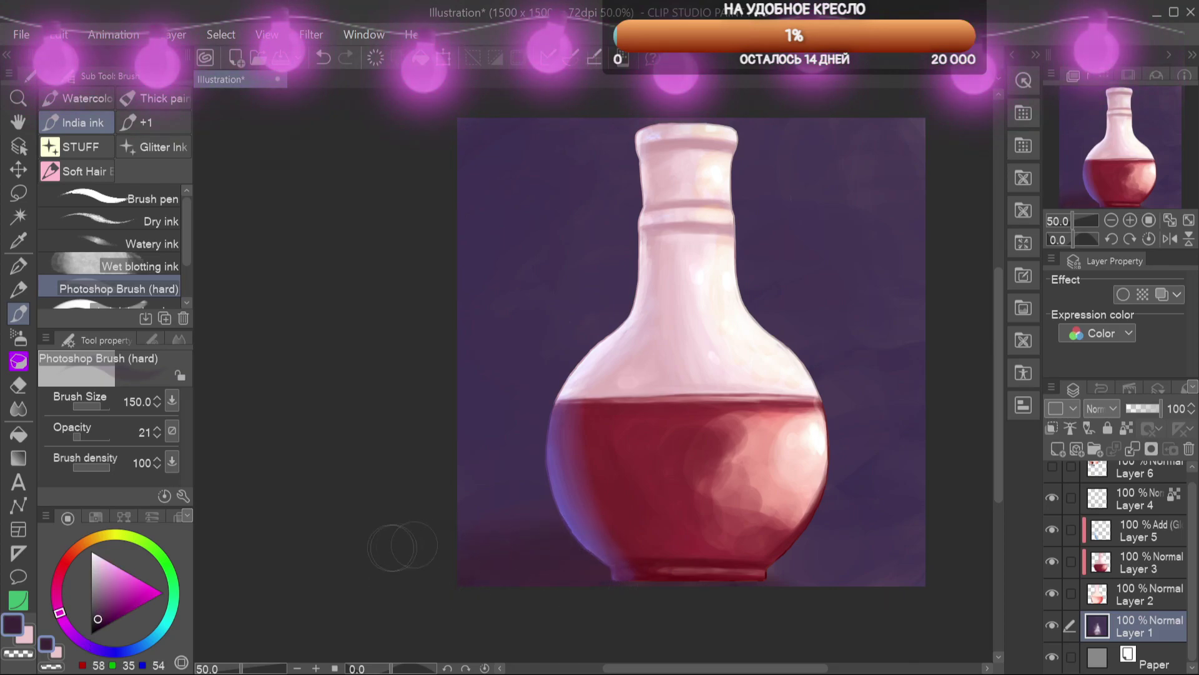
alt+click(531, 488)
Airbrush a yellow light glow in the background's upper right corner at size 600 with Add (Glow) blending, and soften it
key(b)
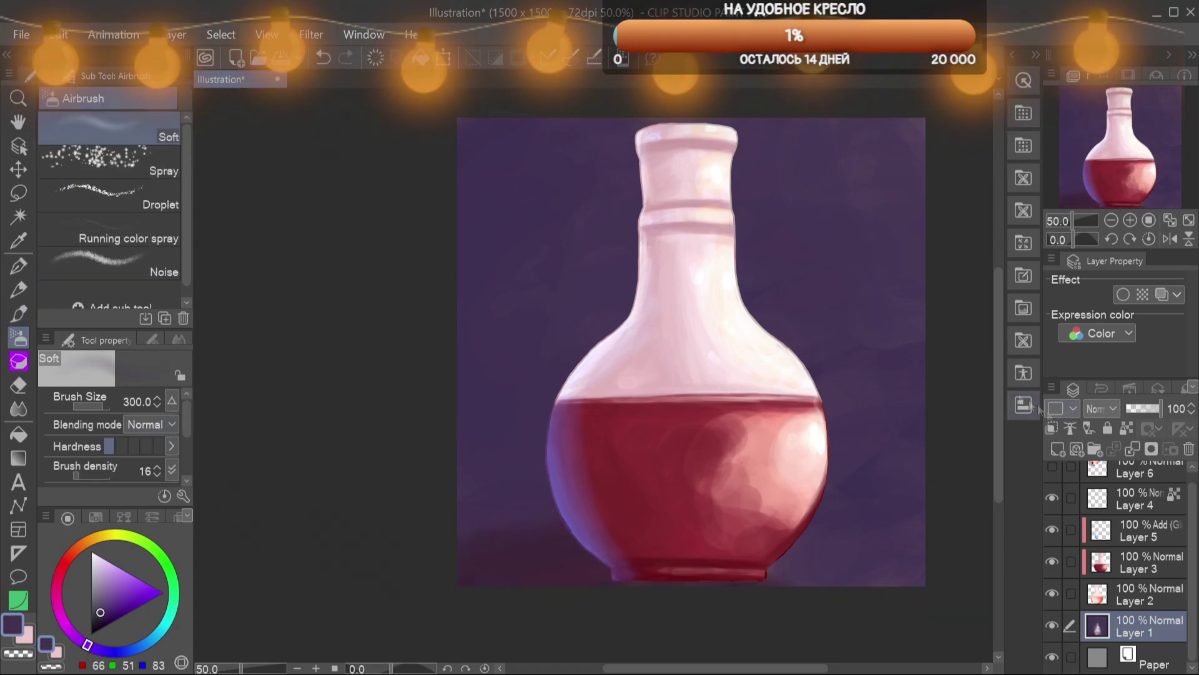
click(123, 536)
click(140, 580)
click(103, 535)
key(])
key(])
key(])
mouse_move(897, 182)
mouse_down()
mouse_move(860, 176)
mouse_move(905, 290)
mouse_move(819, 148)
mouse_move(872, 260)
mouse_move(919, 320)
mouse_move(828, 205)
mouse_move(888, 354)
mouse_move(807, 192)
mouse_move(862, 258)
mouse_move(669, 367)
mouse_up()
click(19, 408)
Airbrush a faint yellow glow on the background left of the flask and blend it out
click(19, 313)
click(18, 338)
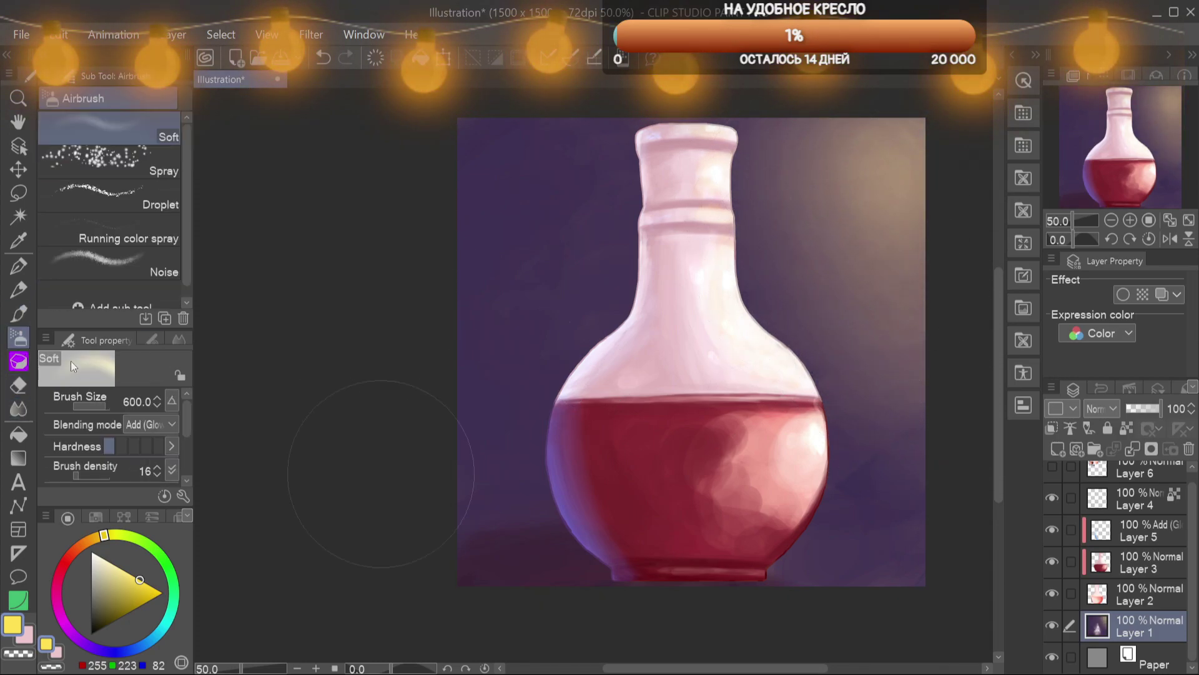
drag(502, 435, 459, 453)
click(19, 408)
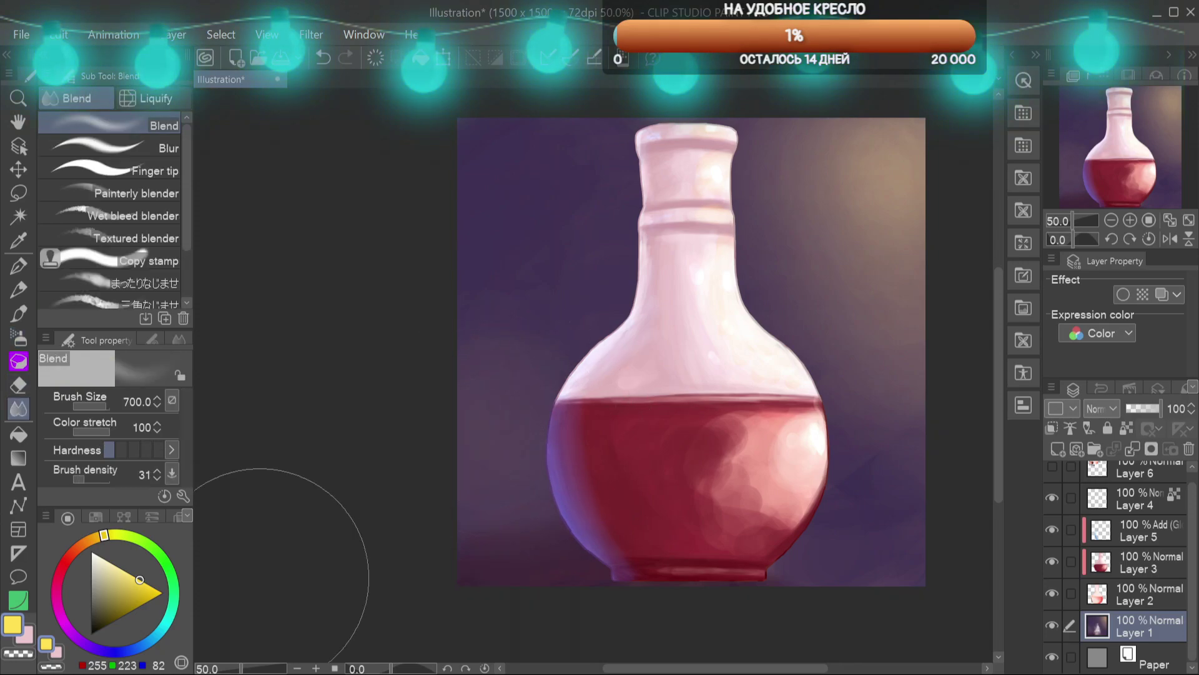
Paint sampled blue, red and violet tones left of the flask's body at size 300, and blend them at size 700
click(19, 313)
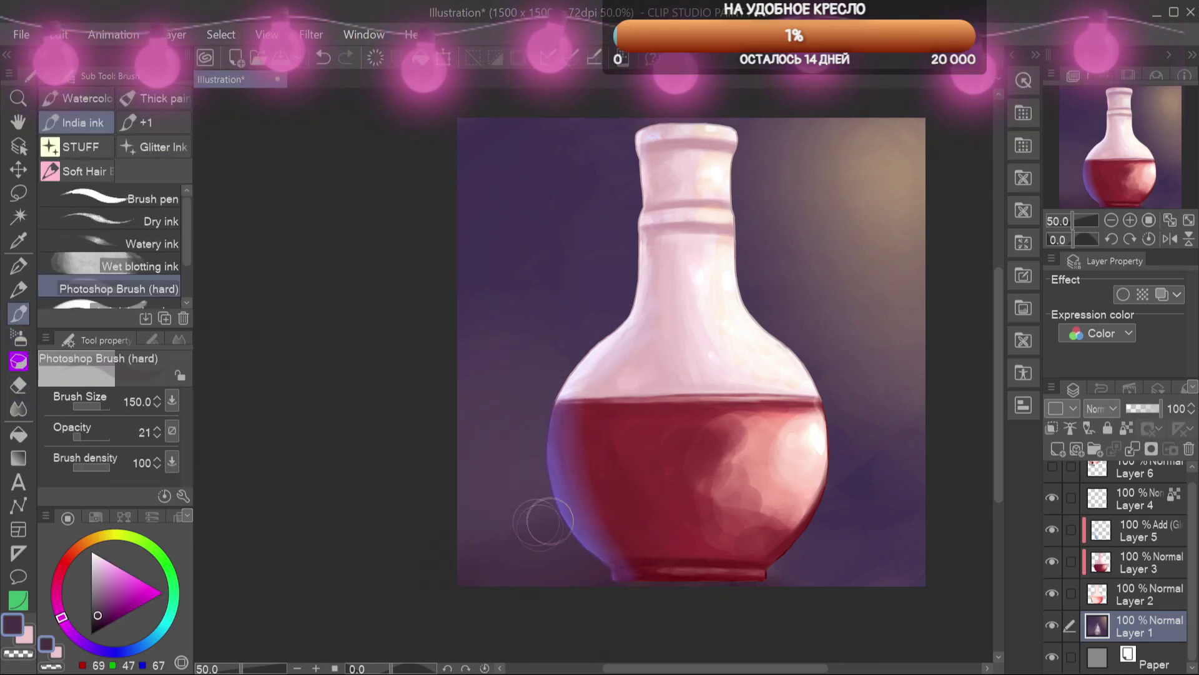
key(bracketright)
drag(528, 510, 461, 577)
alt+click(558, 447)
drag(549, 431, 450, 466)
drag(531, 478, 375, 538)
alt+click(509, 283)
drag(521, 391, 417, 455)
alt+click(592, 445)
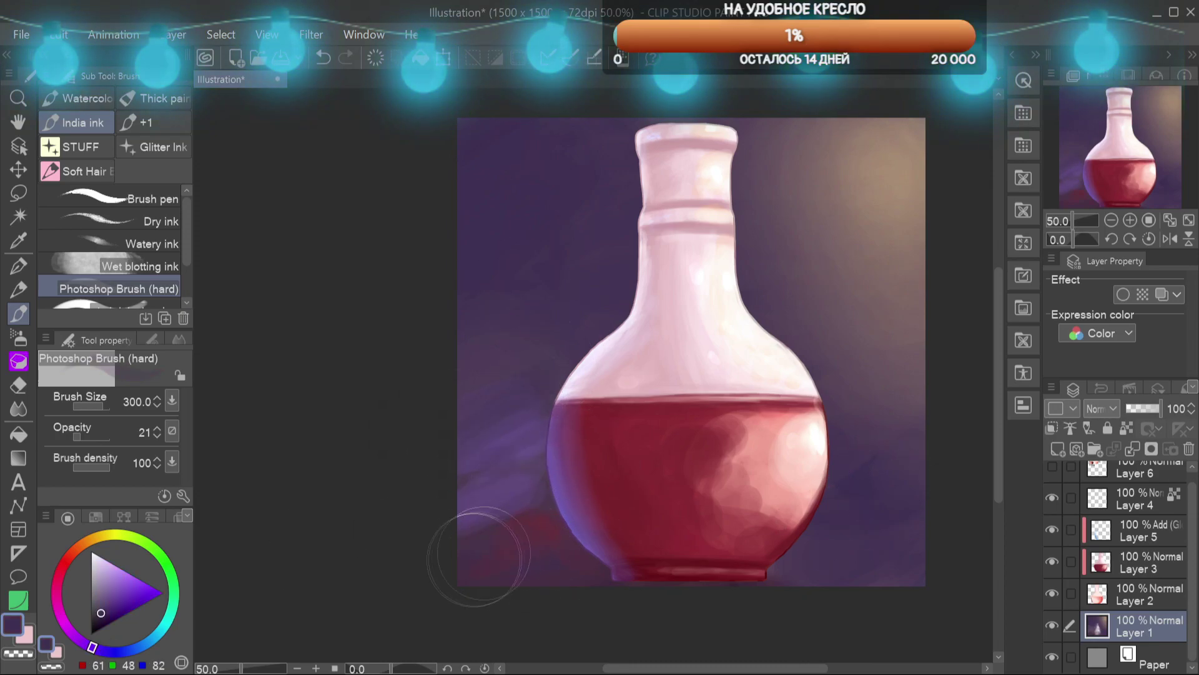
click(19, 408)
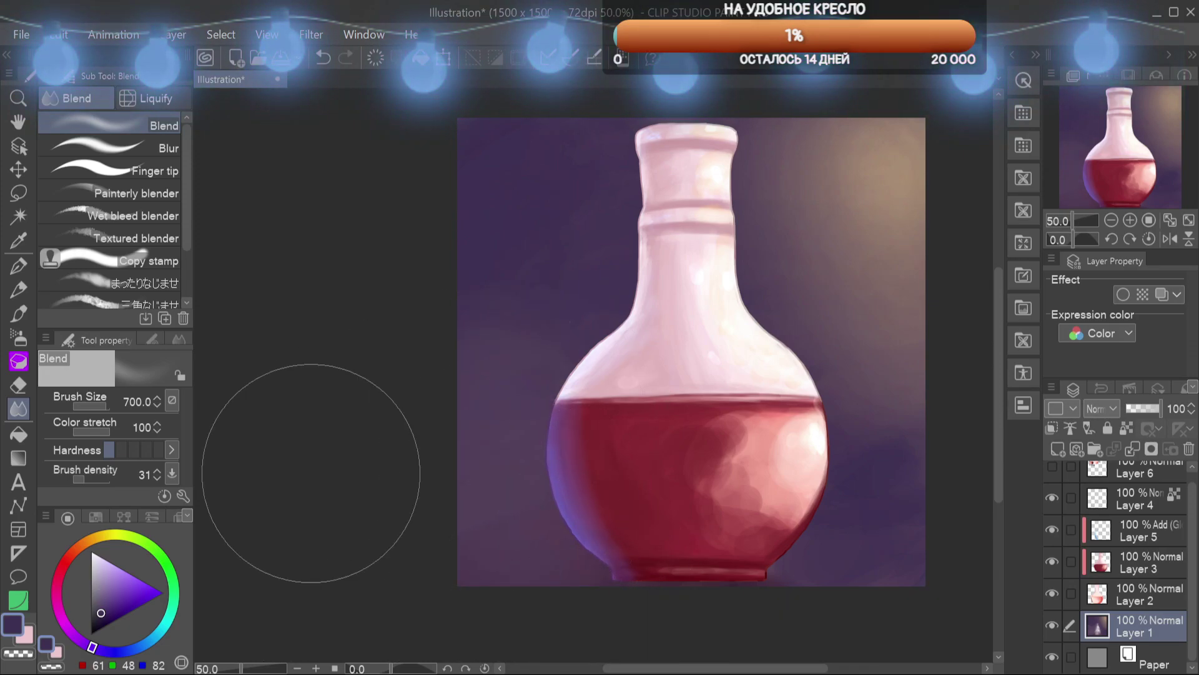
Smooth the highlight of the red liquid on Layer 3 with the Blend brush, reduced to size 100
click(1154, 561)
alt+click(757, 441)
key(bracketleft)
key(bracketleft)
key(bracketleft)
key(bracketleft)
key(bracketleft)
key(bracketleft)
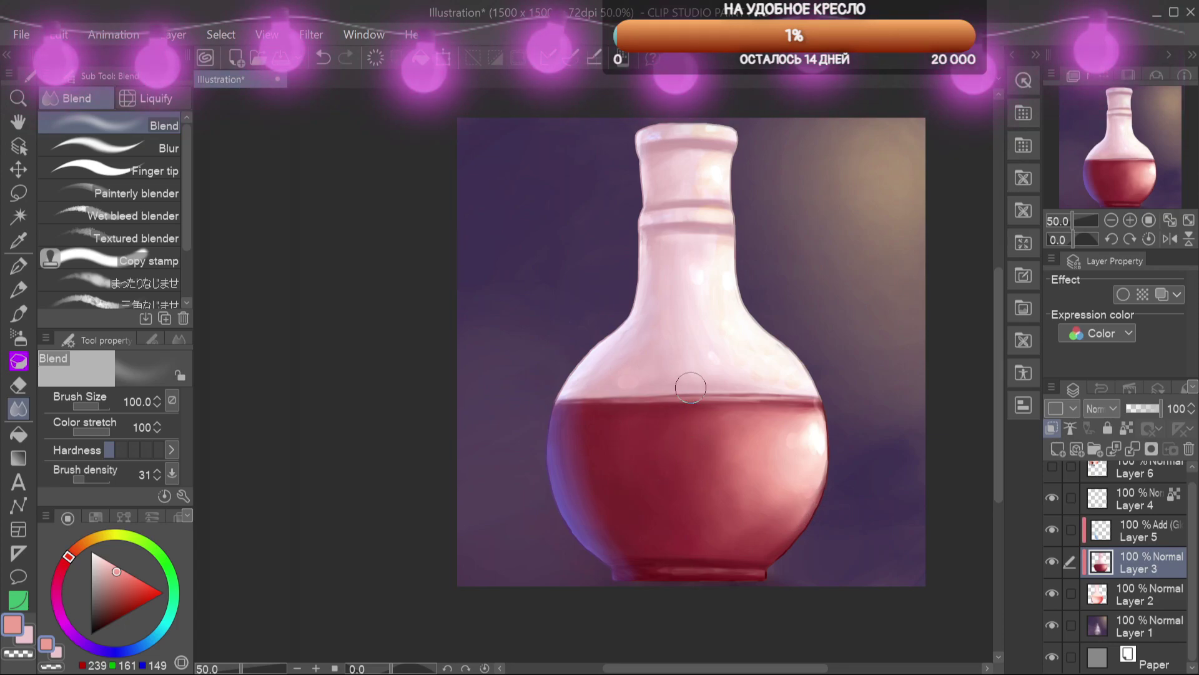
Try a more saturated colour adjustment on the Layer 1 background
scroll(725, 580, down, 1)
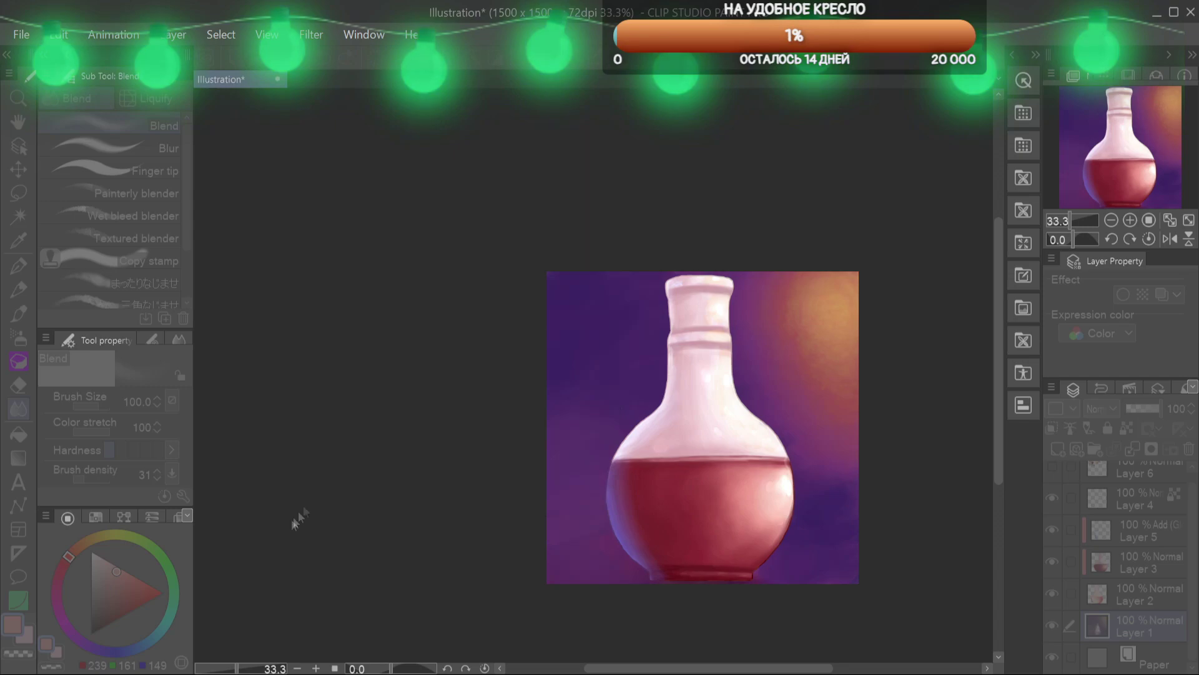
click(500, 398)
drag(1126, 175, 1134, 174)
On a new layer above Layer 1, airbrush a glow in sampled liquid red along the flask's left contour at size 170
click(1057, 448)
click(18, 338)
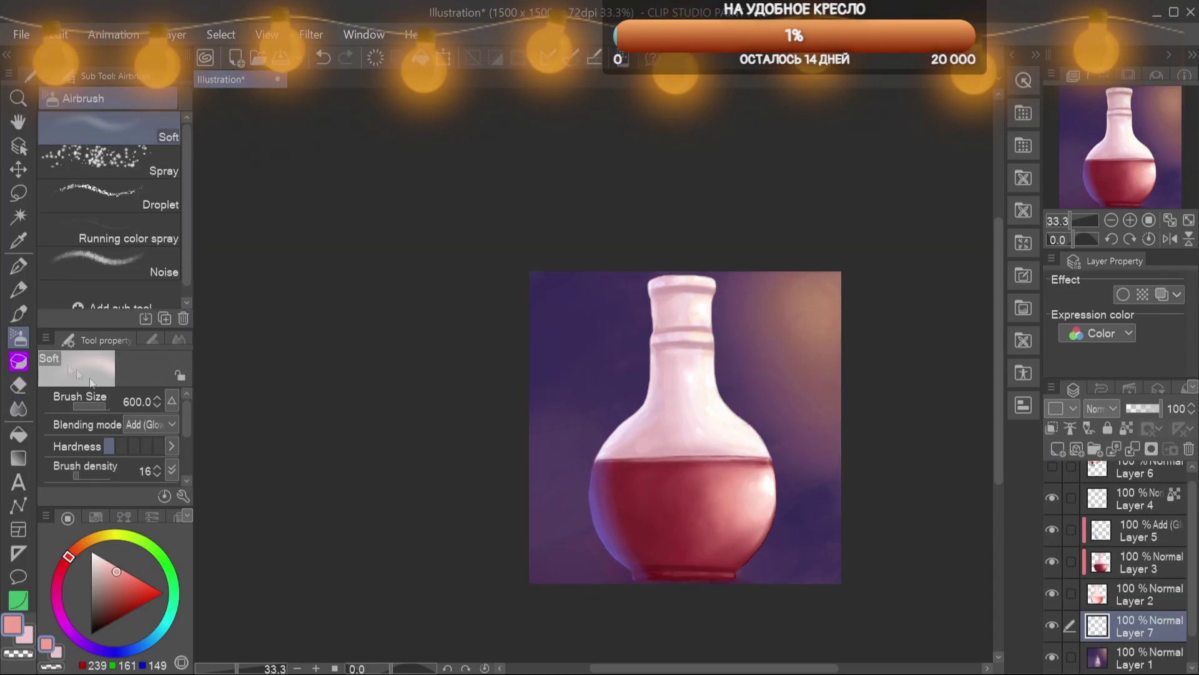
key(ctrl+plus)
alt+click(629, 536)
key(bracketleft)
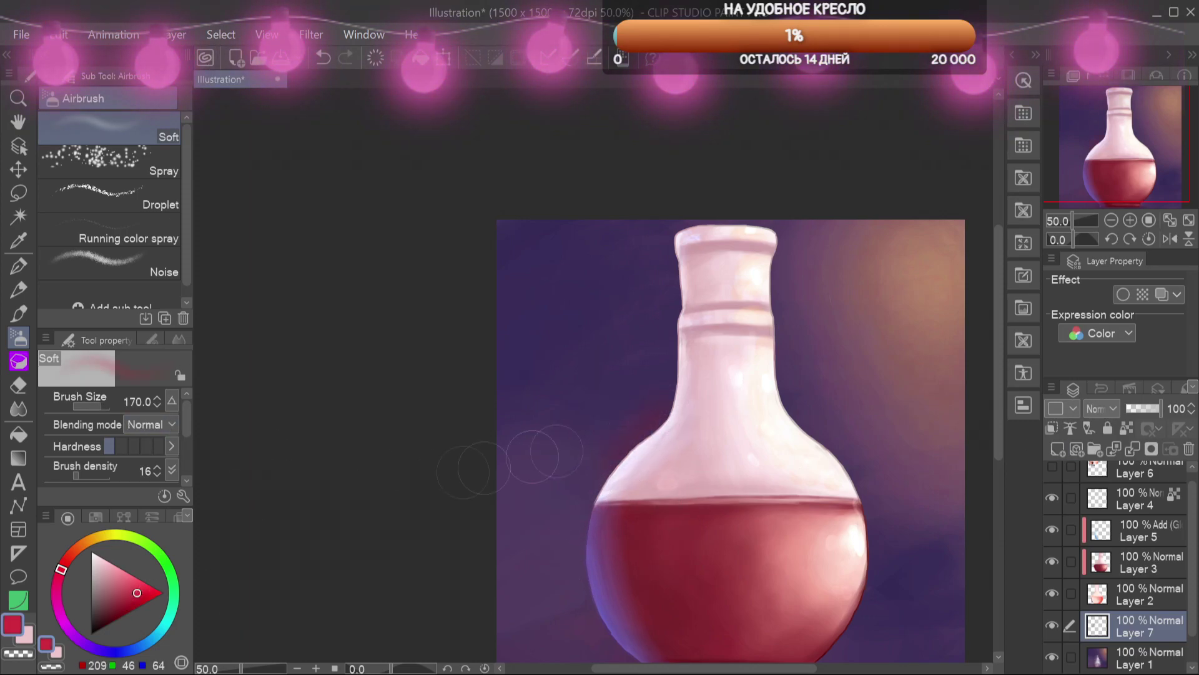
drag(671, 284, 631, 454)
drag(577, 506, 621, 461)
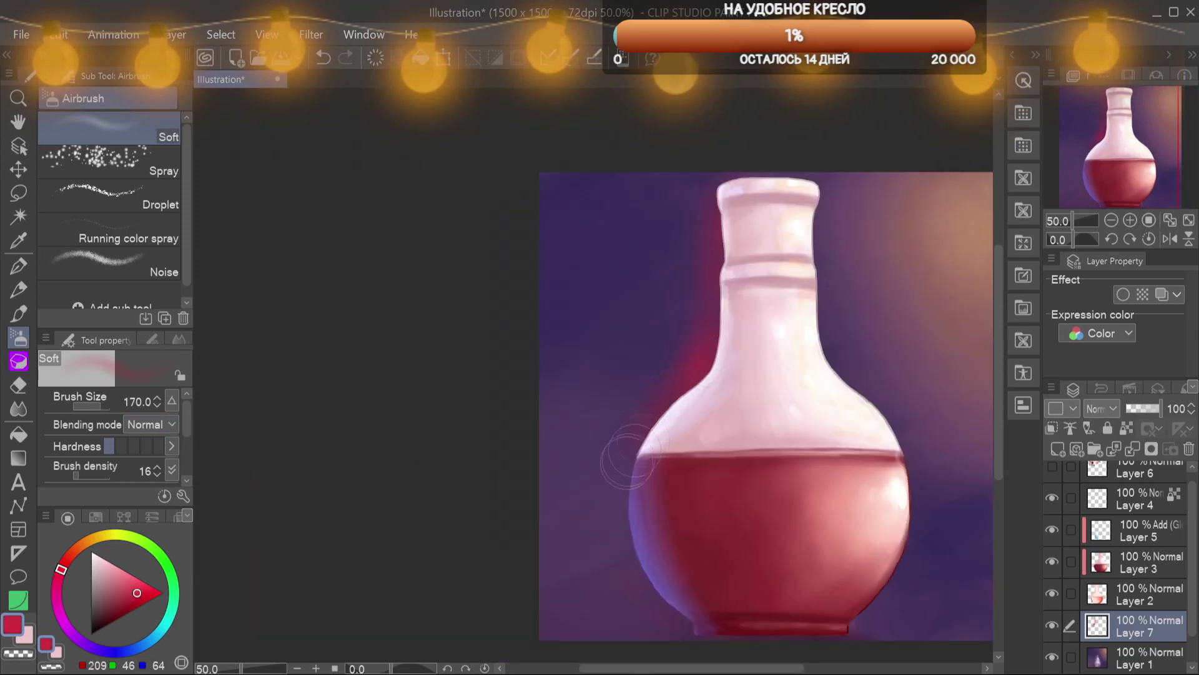
mouse_move(706, 636)
mouse_down()
mouse_move(737, 567)
mouse_move(717, 616)
mouse_up()
Set the red glow layer to Add (Glow) blending and 52% opacity
click(1101, 409)
click(1123, 250)
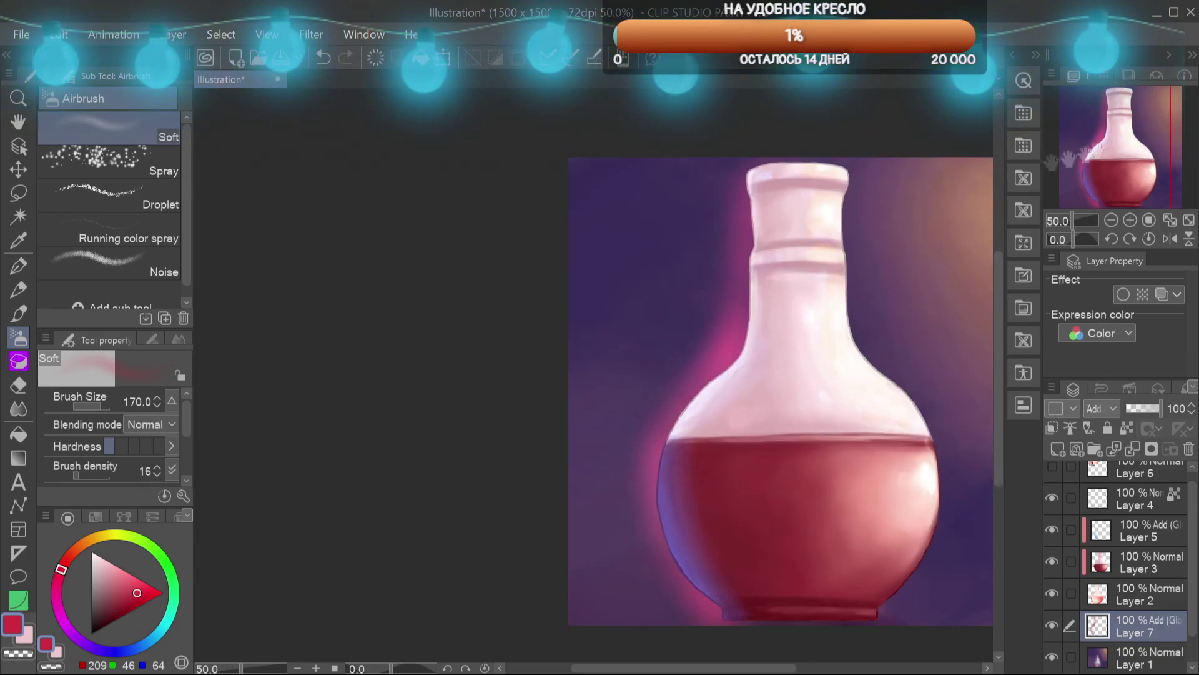
drag(867, 349, 847, 331)
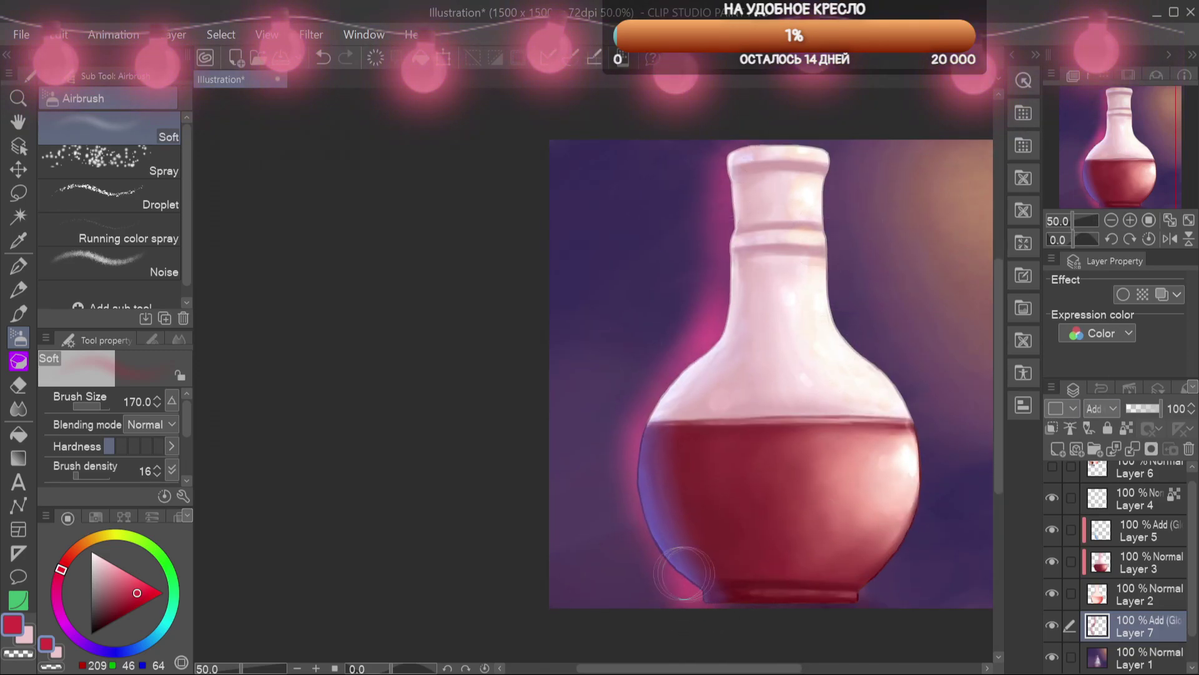
drag(1147, 409, 1144, 410)
scroll(1171, 136, down, 1)
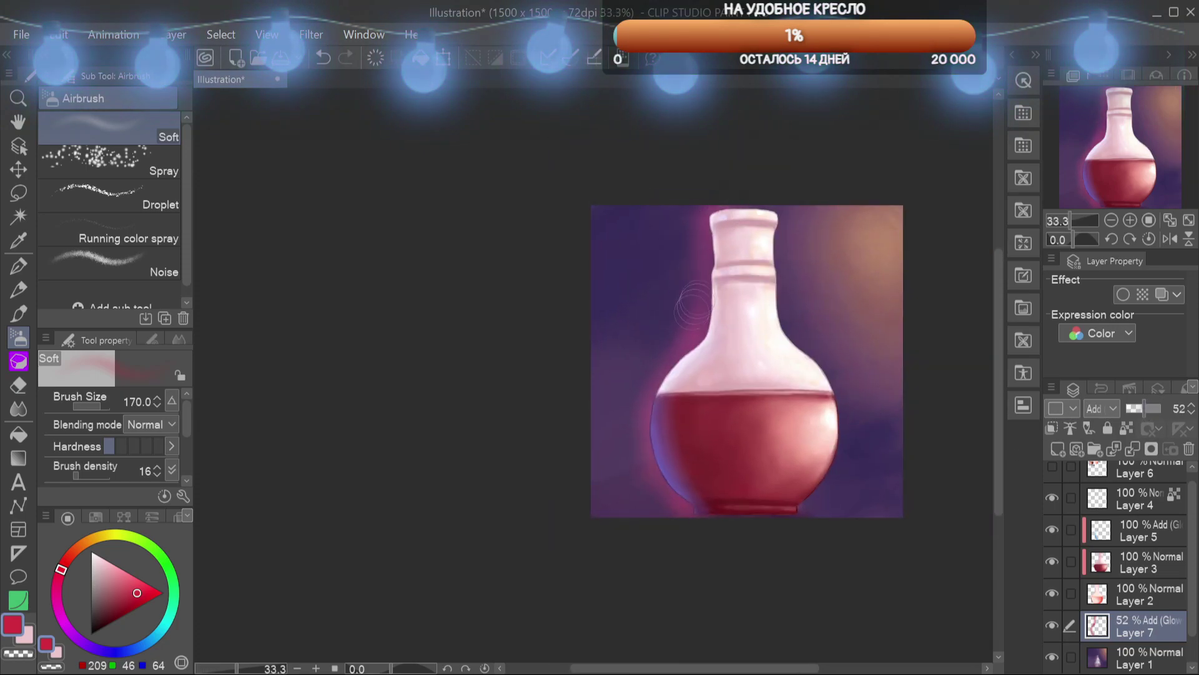
Try another hue and saturation adjustment on the Layer 1 background
drag(1133, 154, 1154, 153)
click(1163, 653)
key(ctrl+u)
drag(285, 529, 298, 528)
drag(285, 487, 291, 487)
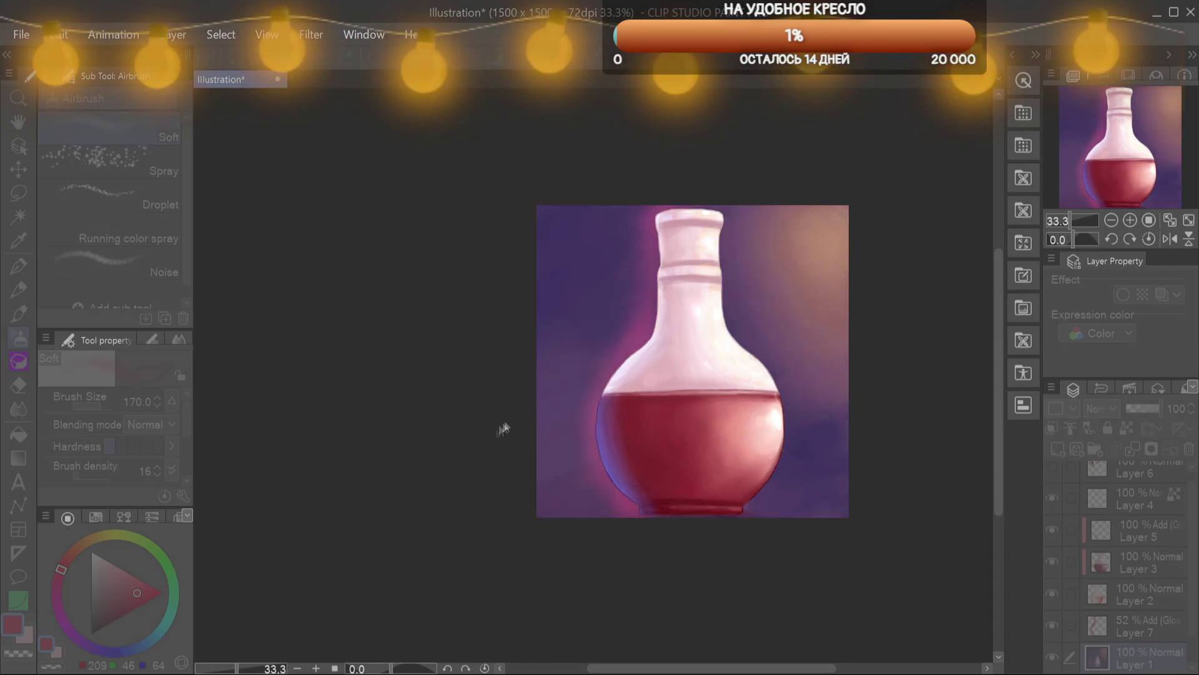
click(502, 428)
Copy the red glow layer, undo the colour adjustments on Layer 1, and paste the glow back above it
click(1147, 621)
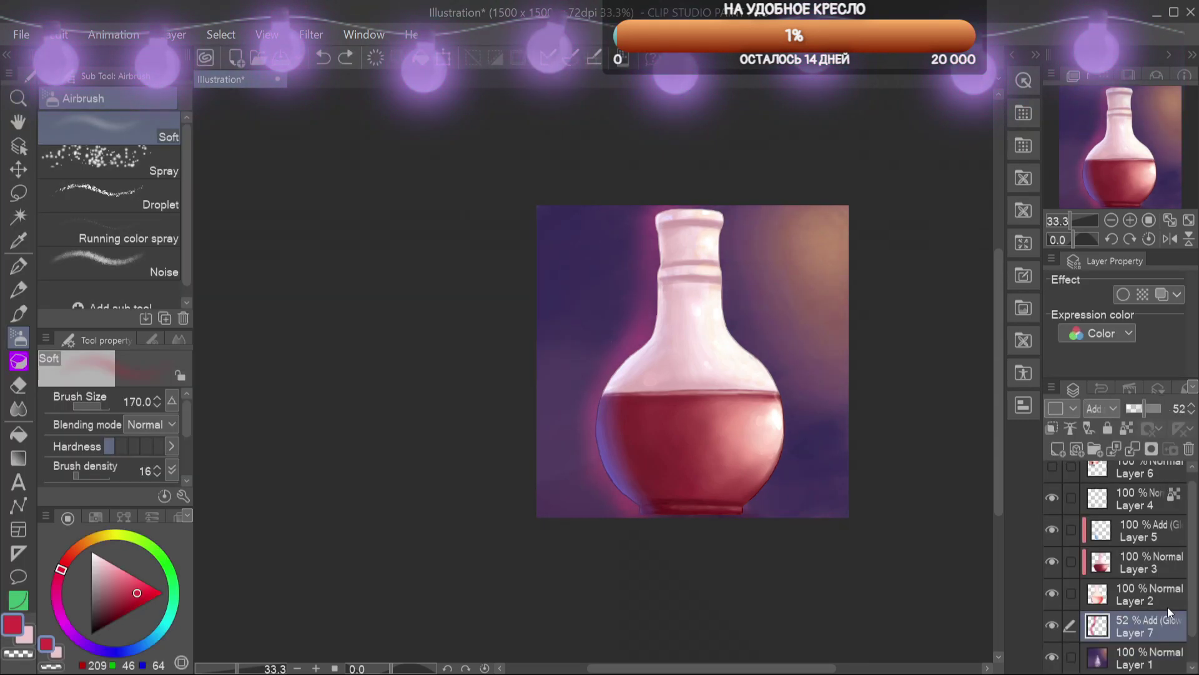
key(ctrl+z)
key(ctrl+z)
key(ctrl+z)
key(ctrl+z)
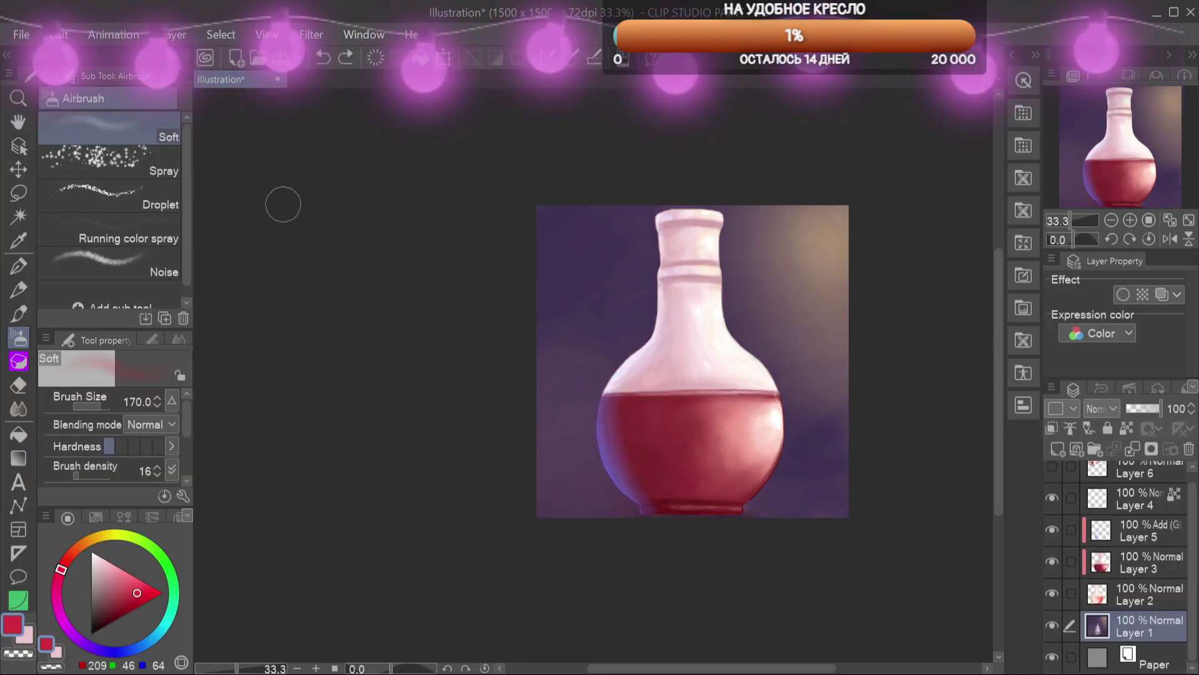
click(186, 92)
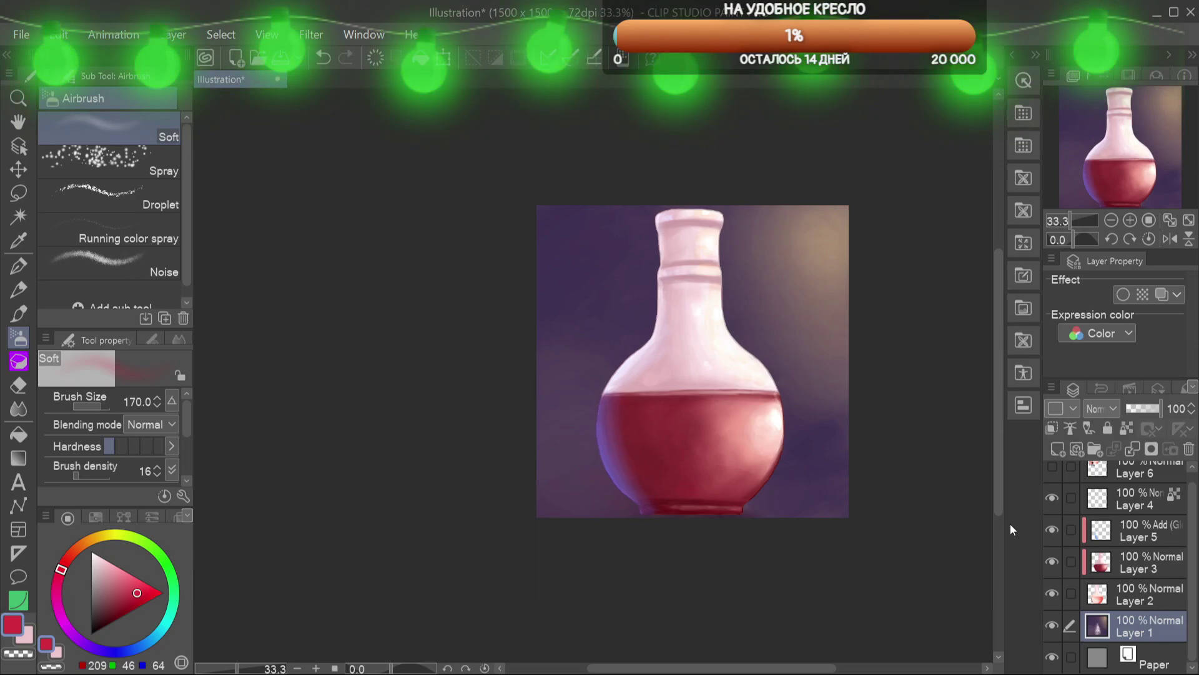
key(ctrl+v)
click(1149, 658)
click(1149, 563)
click(19, 407)
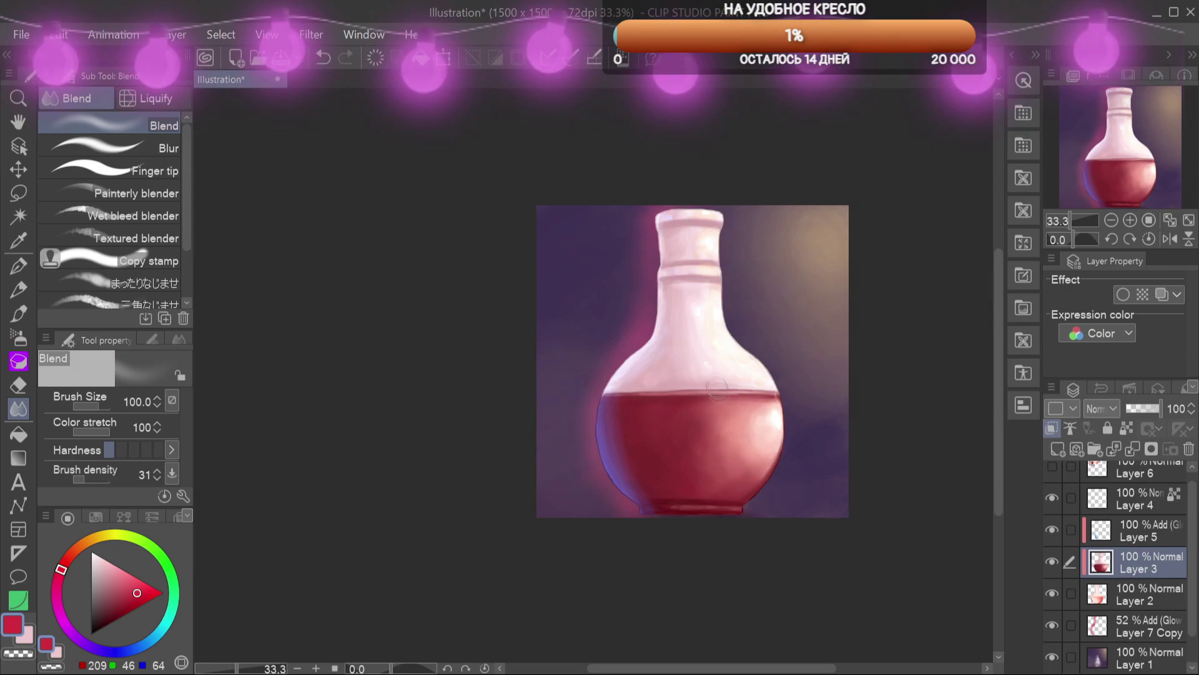
click(1149, 531)
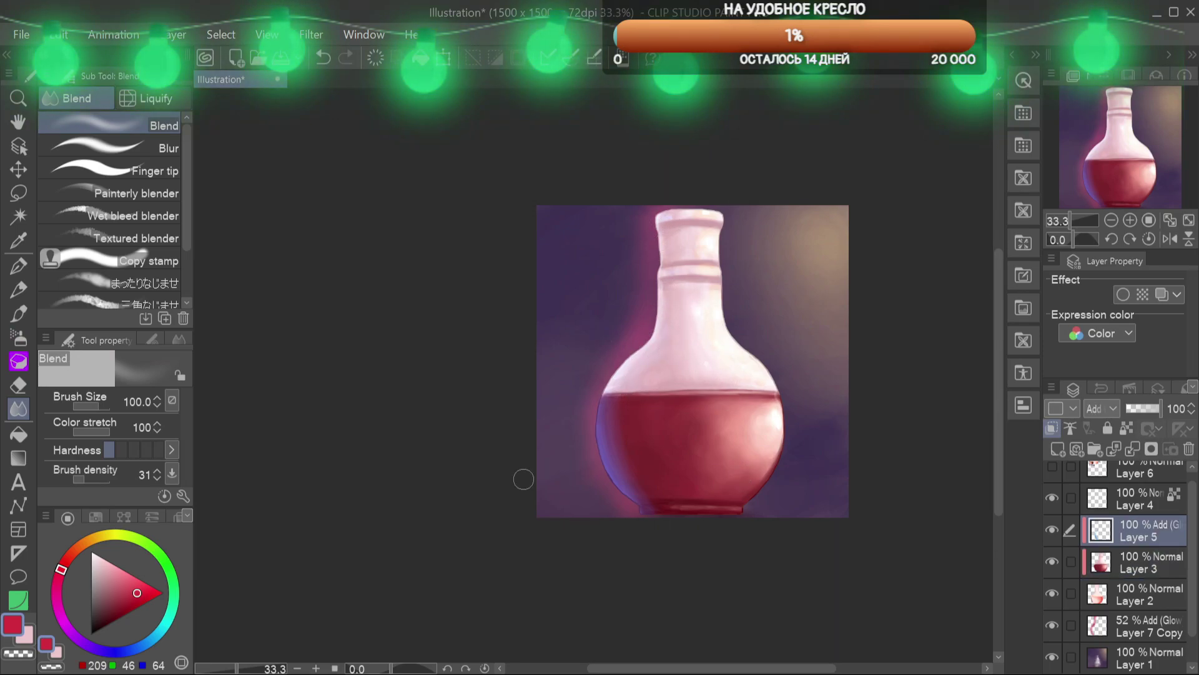
Paste a copy of the glow above Layer 1 with an adjusted hue and merge it into the background
click(1143, 652)
key(ctrl+v)
key(ctrl+u)
drag(289, 526, 267, 526)
click(522, 424)
drag(1190, 580, 1191, 621)
key(ctrl+e)
Add the Bird's eye maple texture from the monochromatic pattern materials and place its layer directly above Layer 1
click(1023, 114)
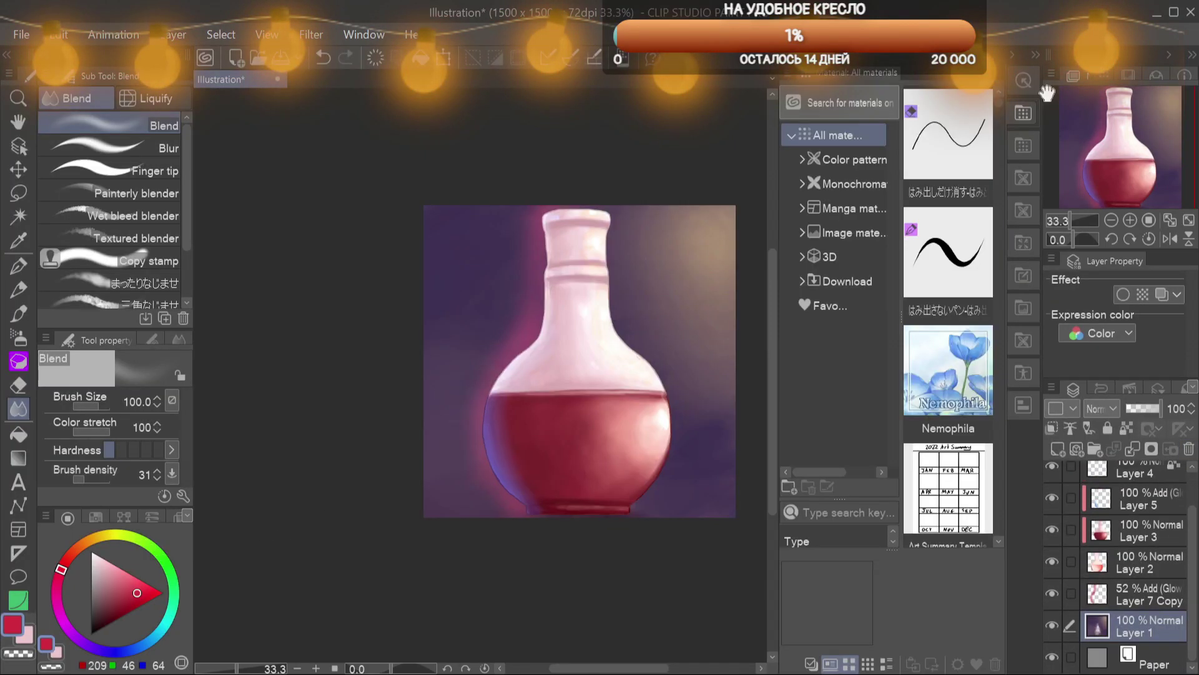
drag(999, 102, 998, 116)
click(855, 185)
drag(949, 499, 628, 440)
drag(1175, 485, 1152, 611)
click(1023, 113)
Compare blending modes for the Bird's eye maple texture and settle on Normal at 30% opacity
drag(1156, 409, 1135, 409)
click(1167, 537)
click(1156, 594)
click(1128, 409)
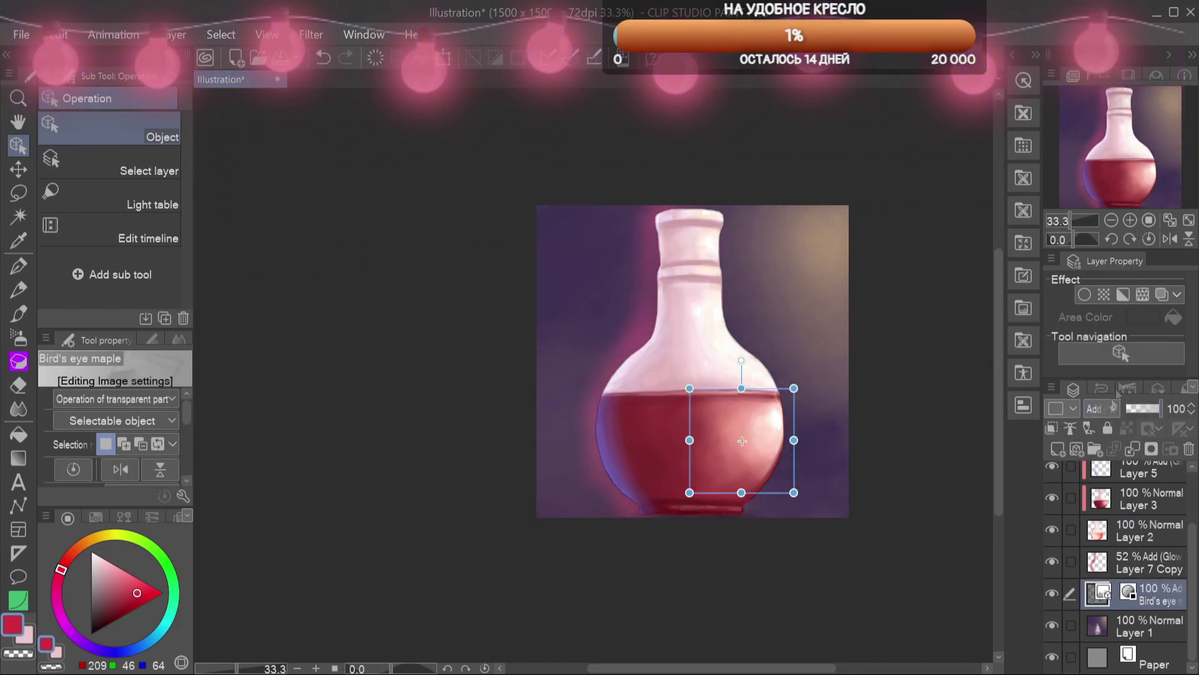
scroll(1113, 407, up, 11)
drag(1135, 410, 1137, 411)
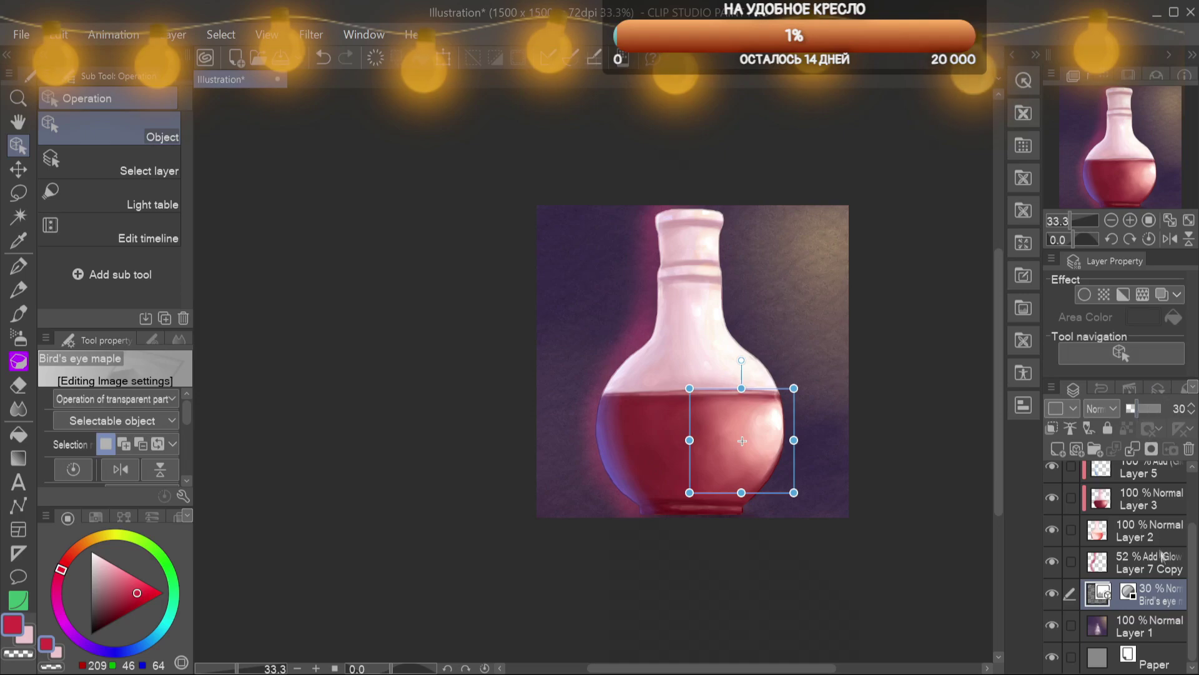
Try Layer 1 above the texture with Color dodge, Linear light and Hard mix blending, and restore the original layer order
drag(1141, 595, 1147, 615)
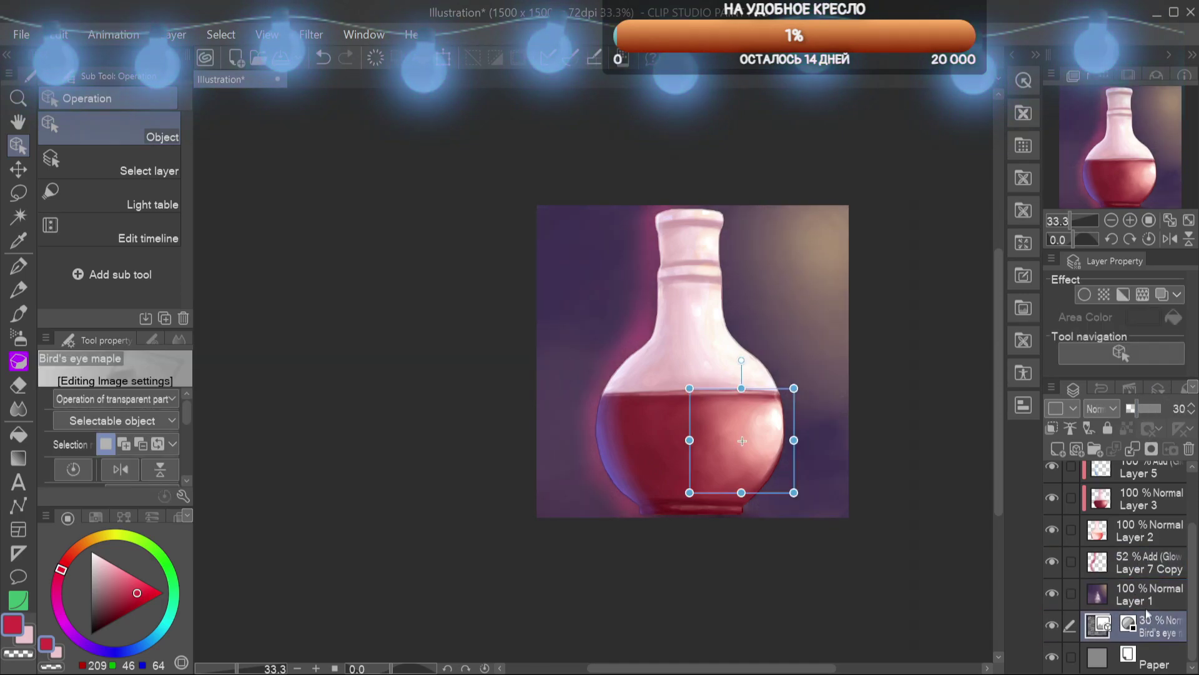
click(1145, 598)
scroll(1111, 410, down, 9)
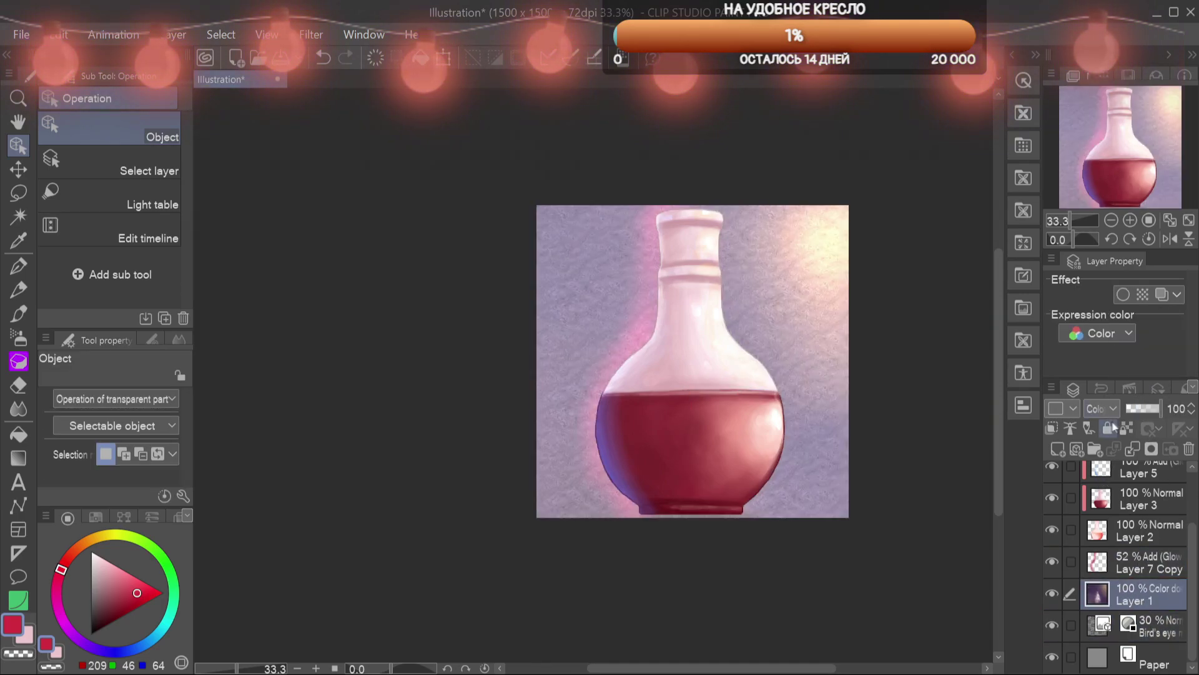
scroll(1101, 409, down, 11)
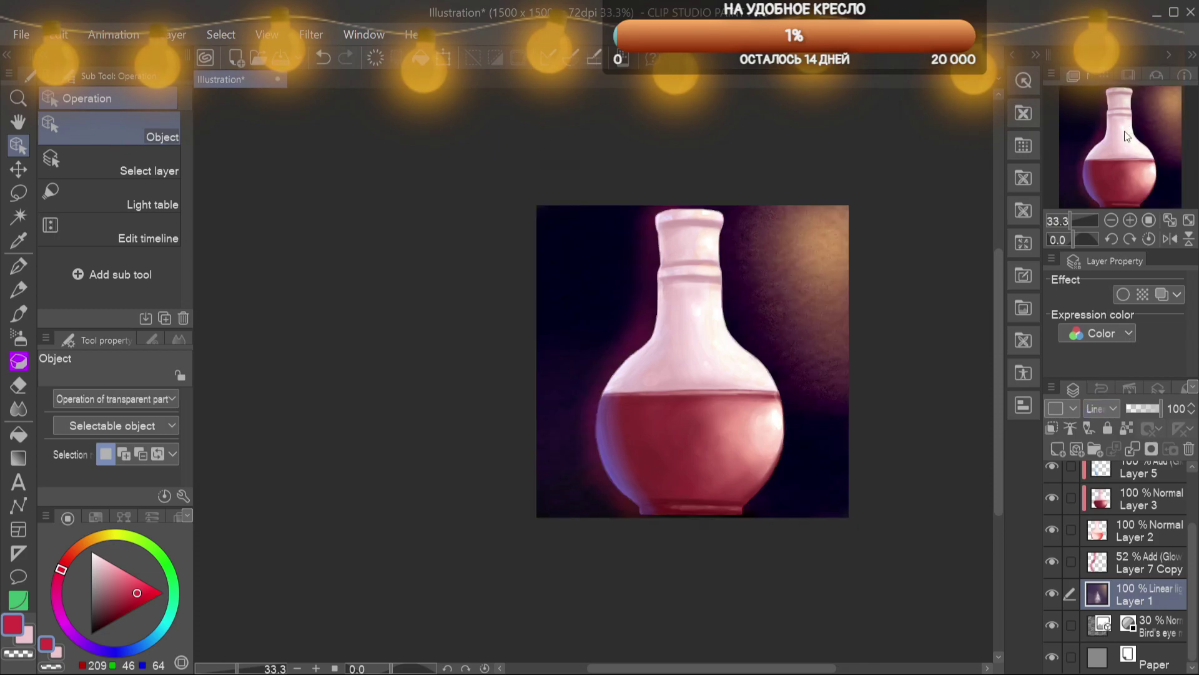
scroll(1103, 407, down, 2)
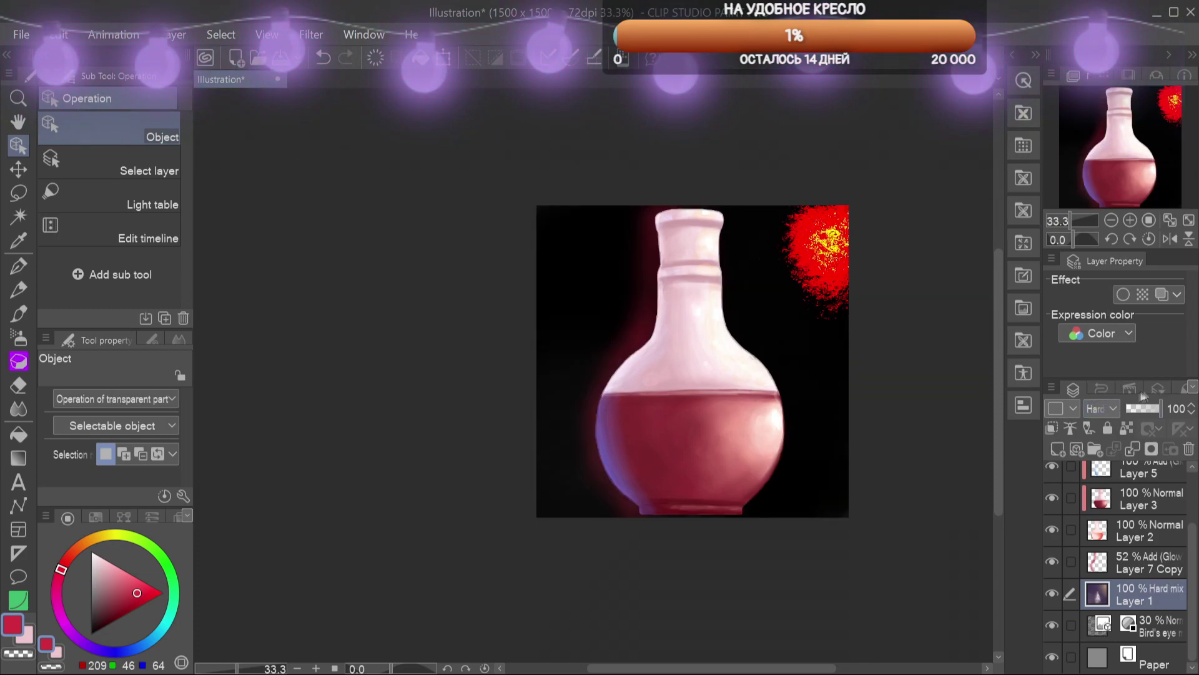
scroll(1108, 407, up, 20)
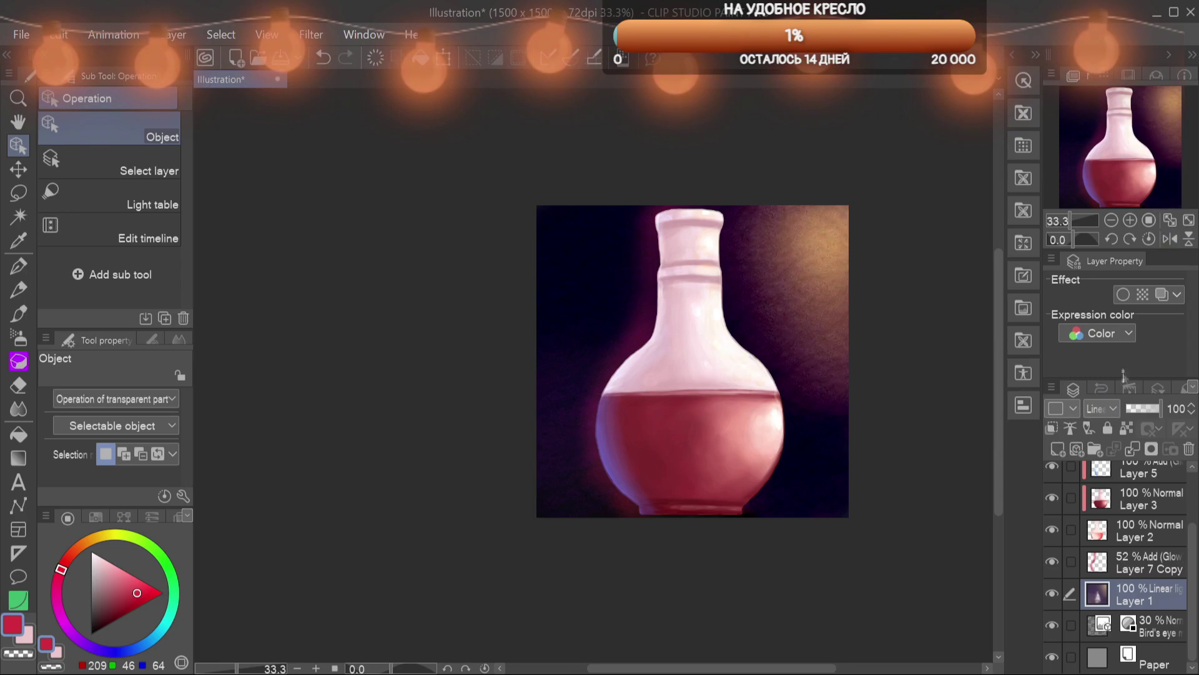
drag(1155, 595, 1154, 635)
key(ctrl+u)
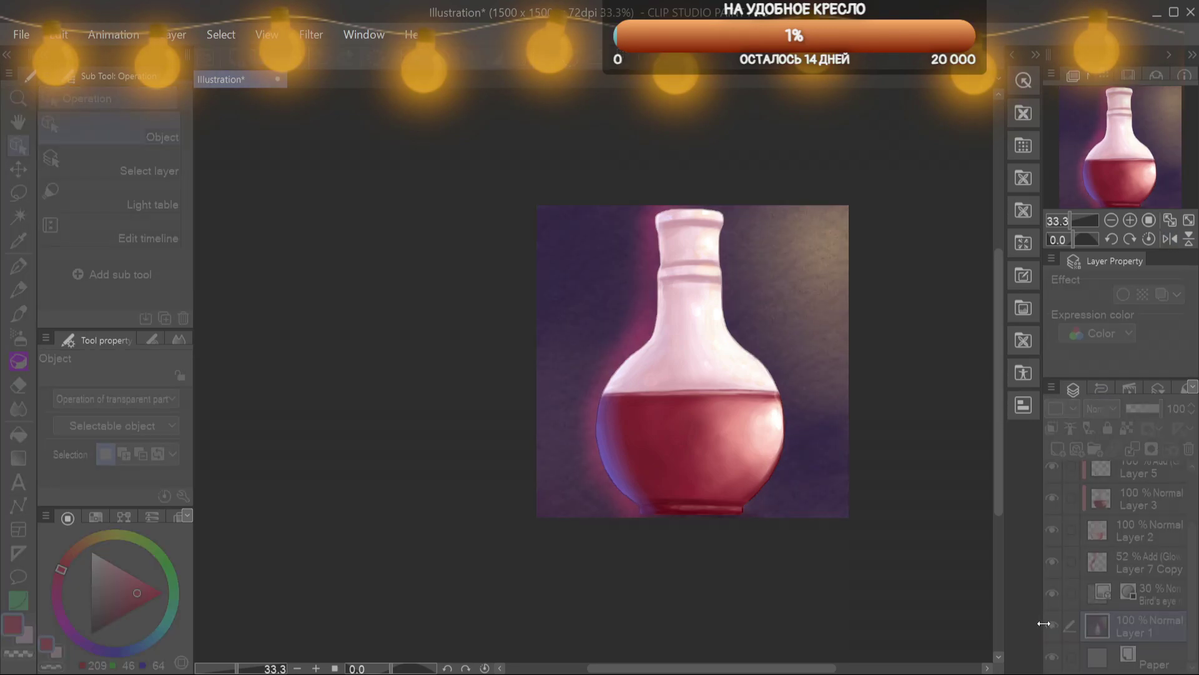
click(341, 479)
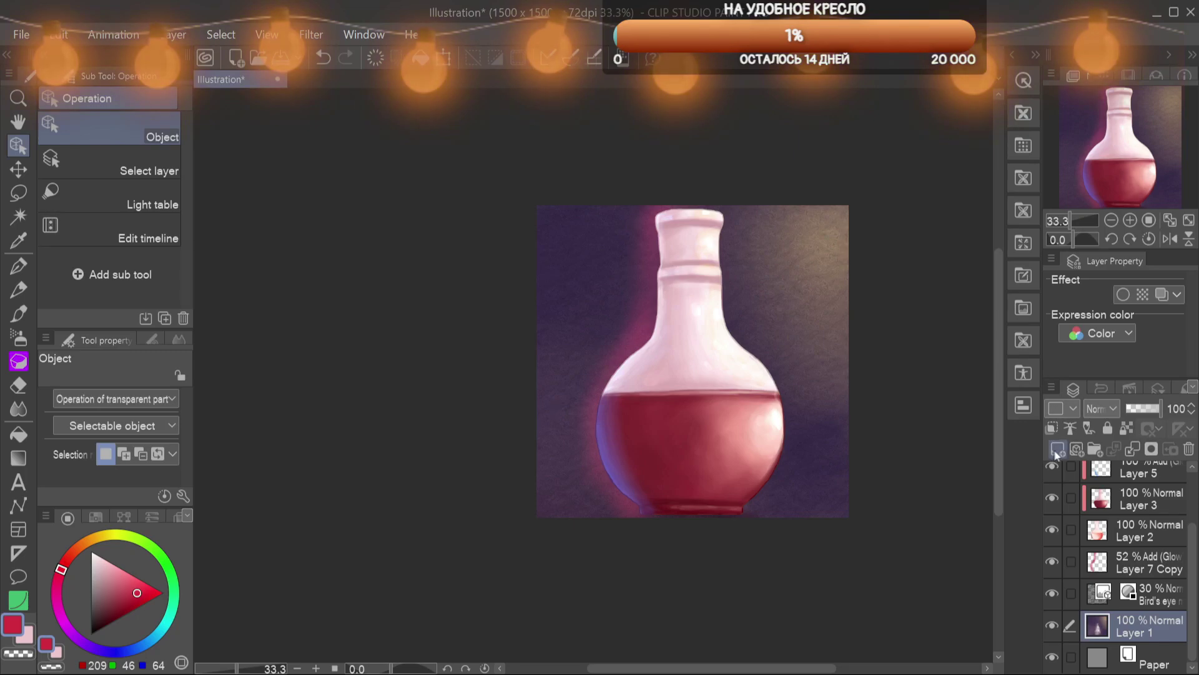
Create a new layer above Layer 1 and choose the Night sky gradient
click(1057, 448)
key(g)
scroll(112, 206, down, 5)
click(159, 195)
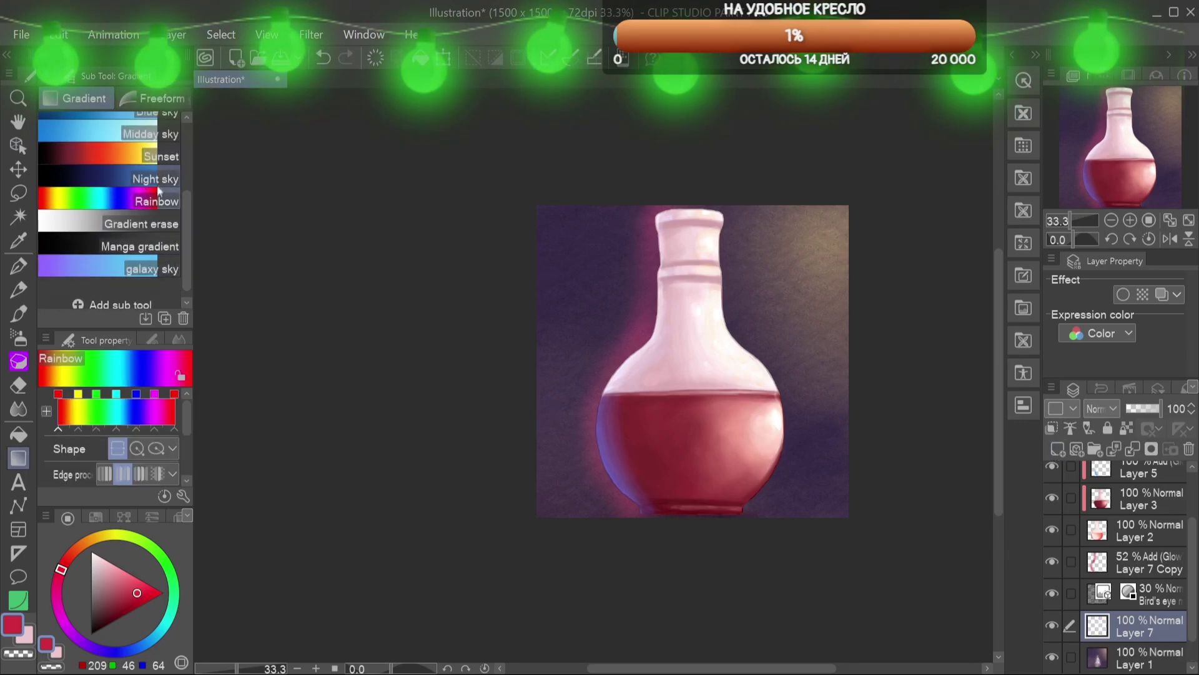
click(158, 181)
scroll(187, 187, up, 5)
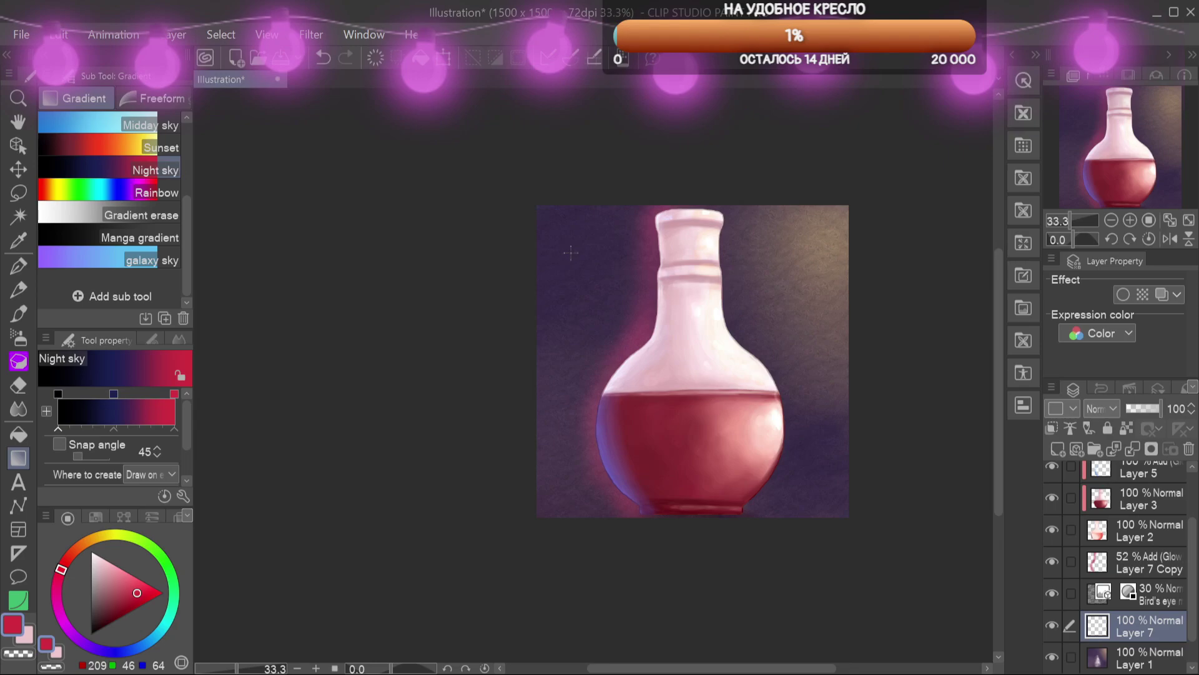
Recolour the gradient's middle and end stops to light violet, and fill the new layer from black above to violet below
alt+click(562, 368)
click(175, 393)
click(119, 567)
click(175, 393)
click(114, 394)
click(131, 577)
click(114, 394)
drag(694, 215, 694, 484)
Flip the gradient on Layer 7 vertically so that violet is above and black below
key(ctrl+t)
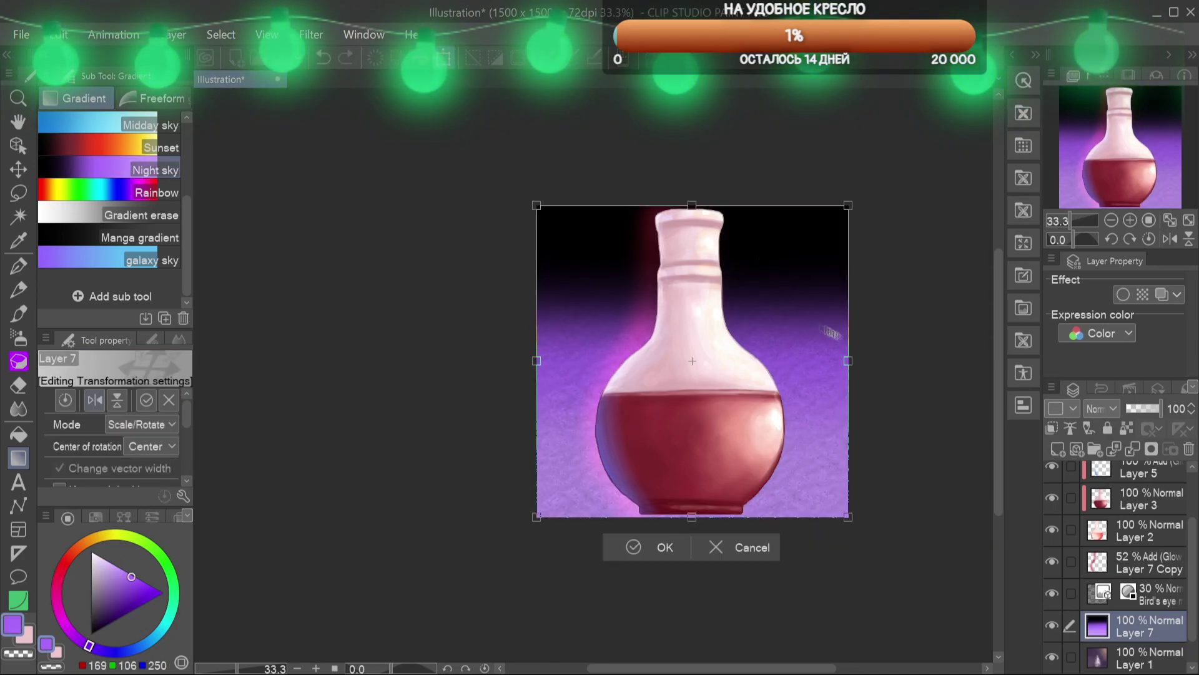
key(h)
key(v)
key(Return)
Compare blending modes for the gradient layer and set it to Glow dodge at 38% opacity
scroll(1102, 408, down, 12)
drag(1147, 410, 1136, 411)
scroll(1103, 410, up, 5)
drag(812, 388, 774, 384)
scroll(1105, 413, up, 3)
scroll(1106, 412, down, 11)
mouse_move(1139, 410)
mouse_down()
mouse_move(1153, 413)
mouse_move(1140, 412)
mouse_up()
scroll(1106, 408, up, 5)
drag(812, 400, 801, 366)
Adjust the hue of the red glow on Layer 7 Copy and set the layer's opacity to 50%
click(1157, 564)
drag(1147, 410, 1153, 412)
key(ctrl+u)
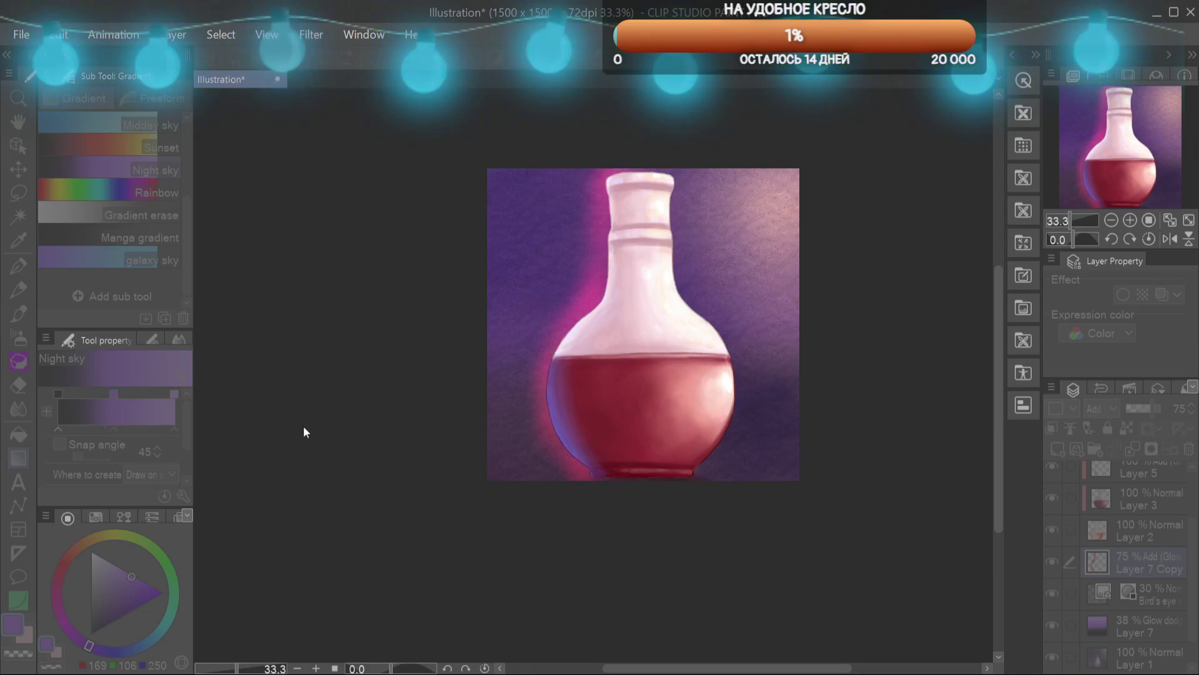
click(330, 526)
click(1144, 410)
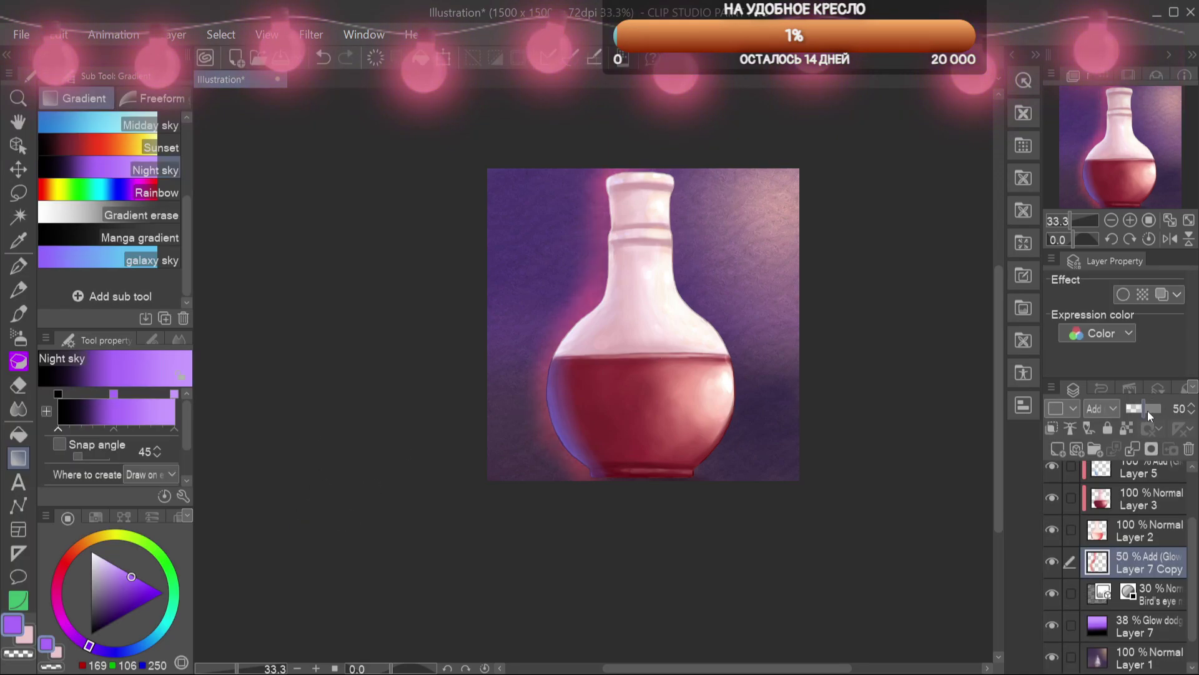
drag(1162, 168, 1178, 169)
scroll(1178, 169, up, 1)
click(18, 314)
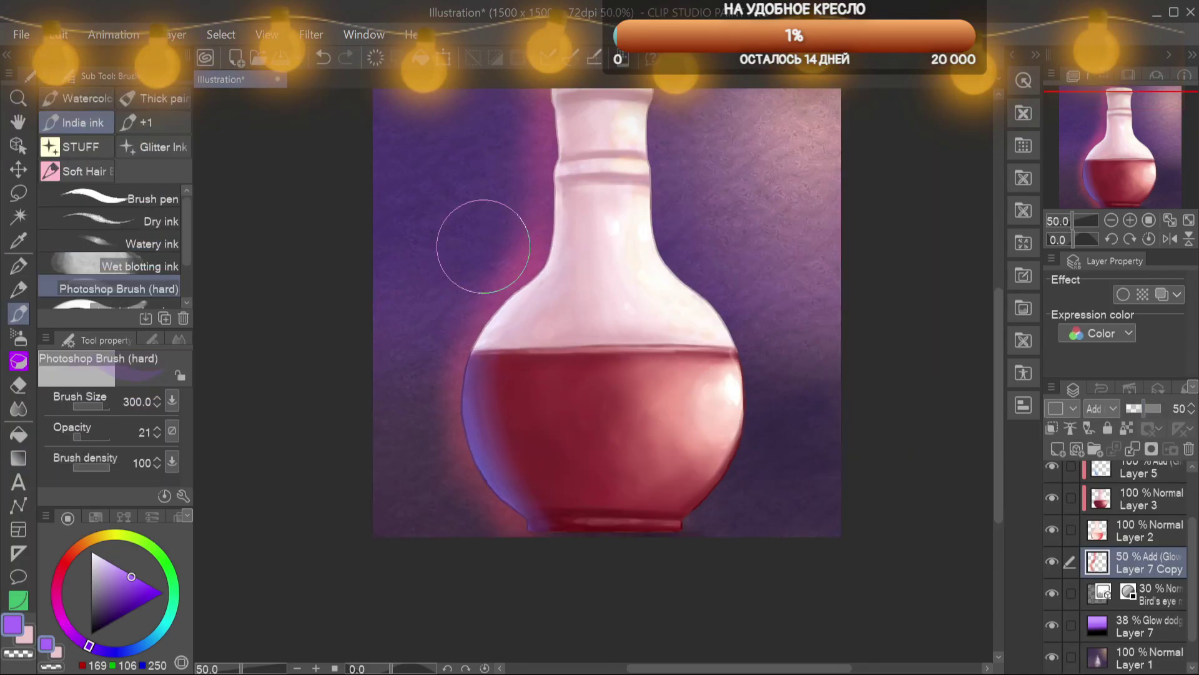
drag(484, 246, 502, 328)
click(19, 361)
click(94, 190)
scroll(93, 191, up, 3)
click(18, 266)
click(23, 294)
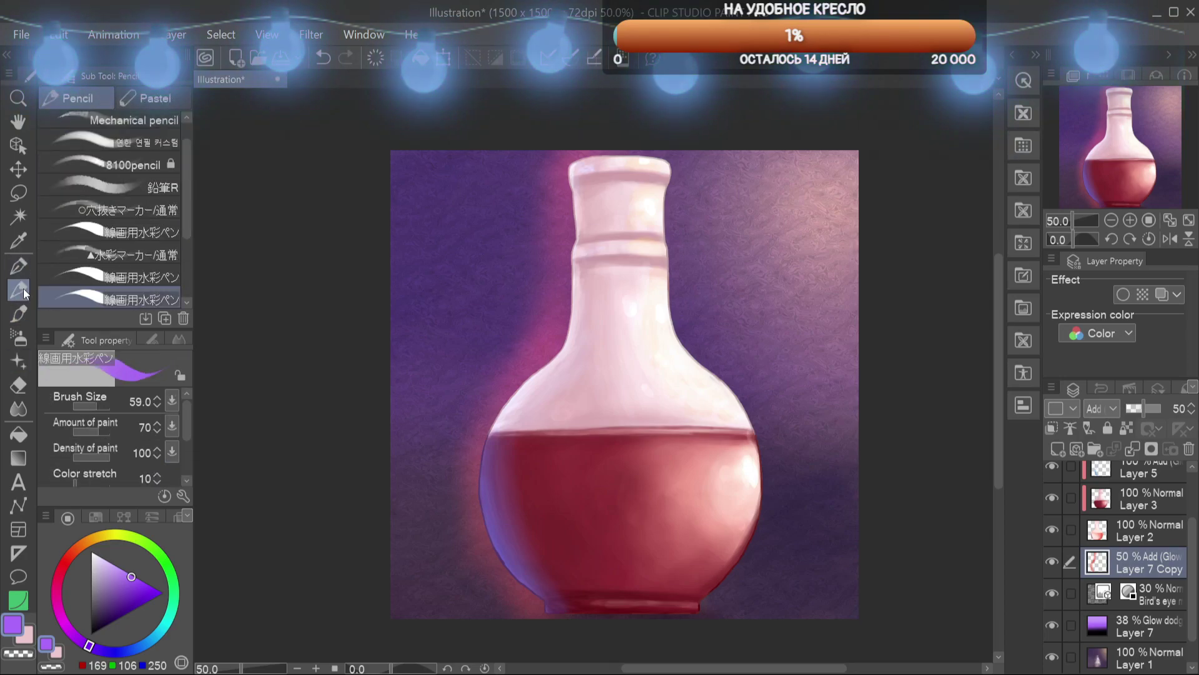
Save the finished illustration
key(ctrl+s)
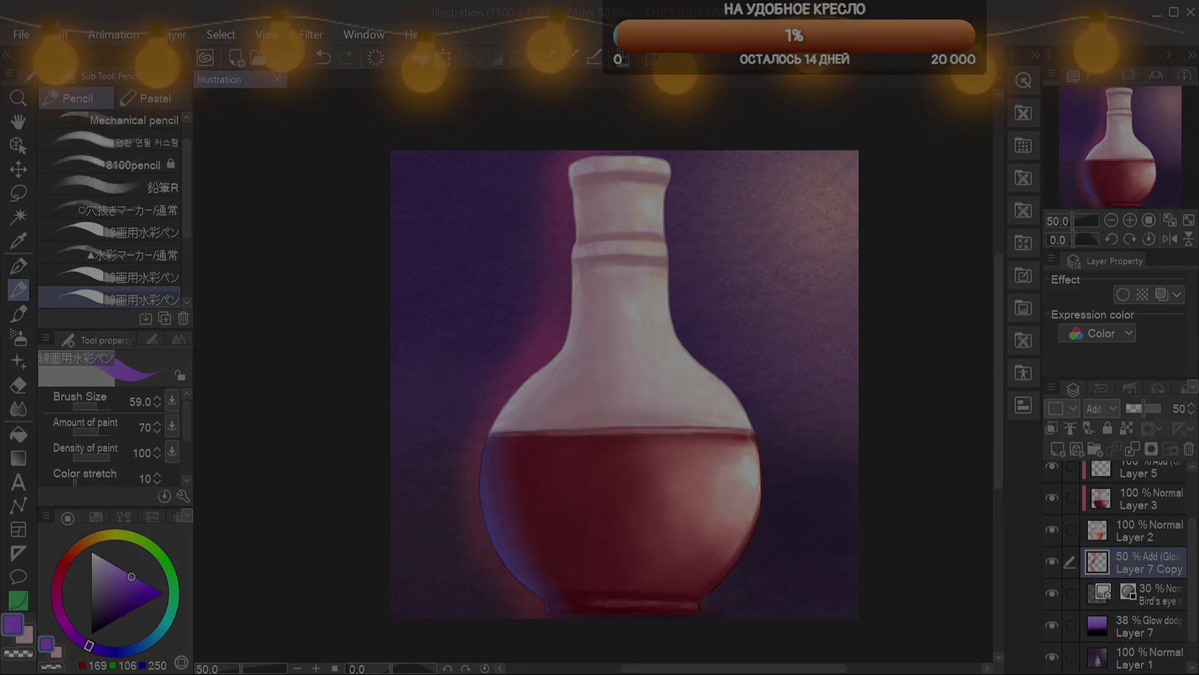
scroll(1124, 563, up, 2)
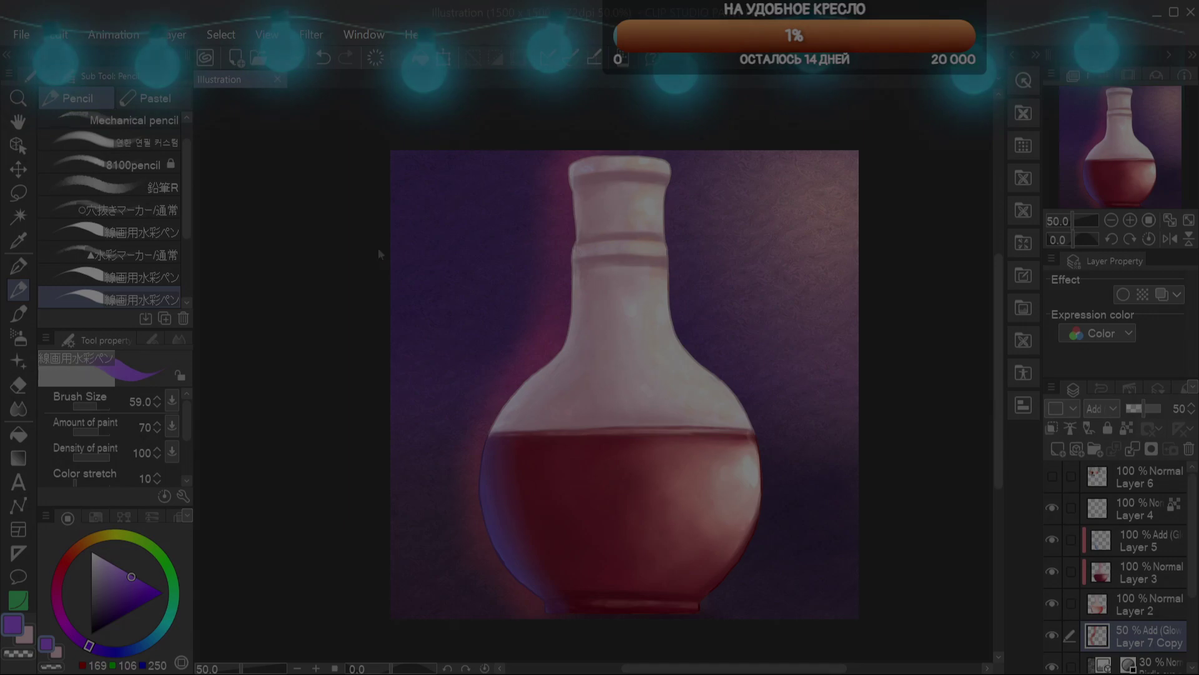